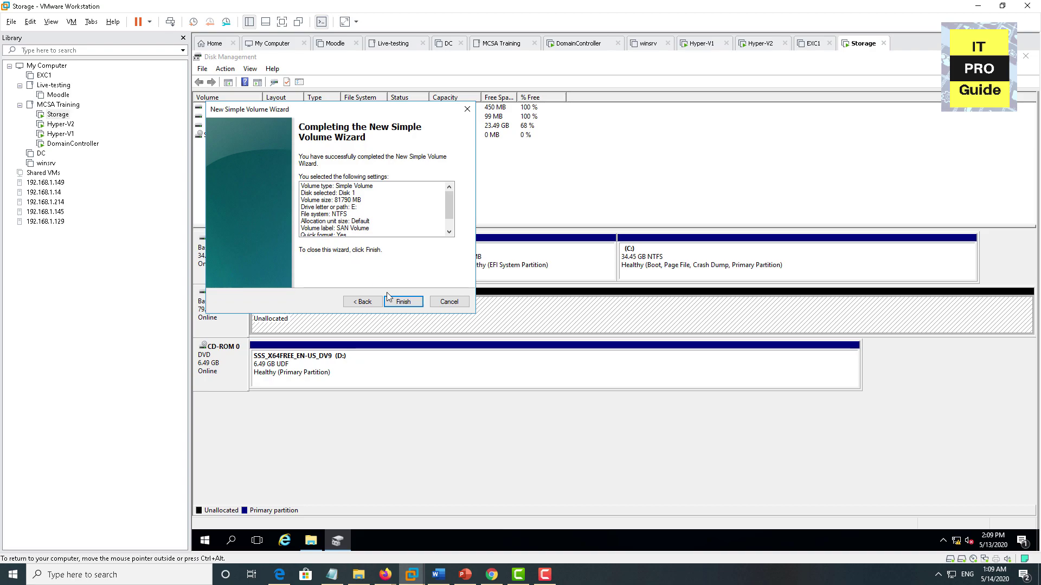
Finish the wizard to create the 79.87 GB NTFS volume 'SAN Volume' (E:) on Disk 1
left_click(402, 302)
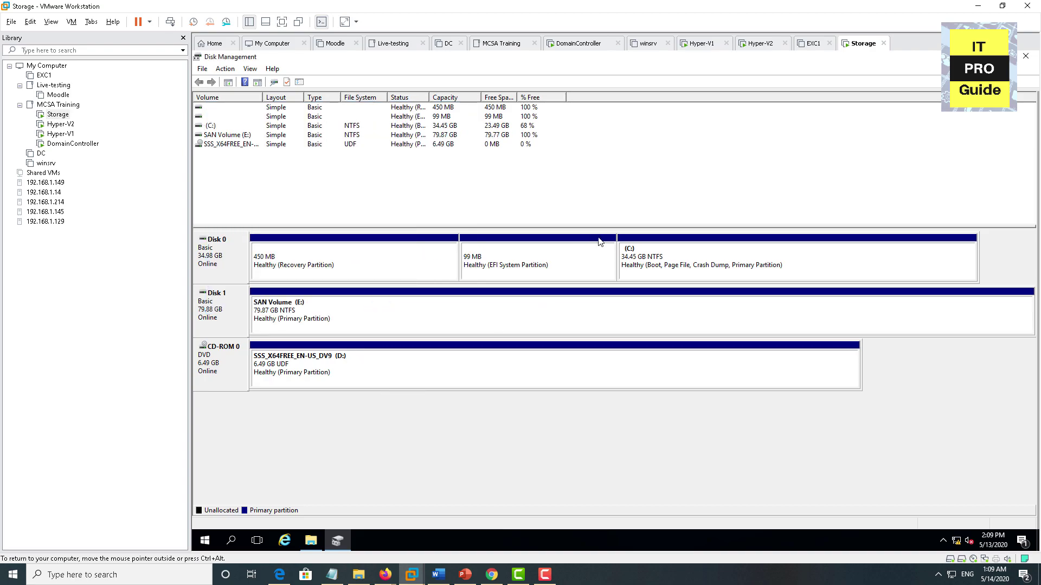
Close Disk Management and the This PC window, then bring up the Start menu
left_click(1024, 57)
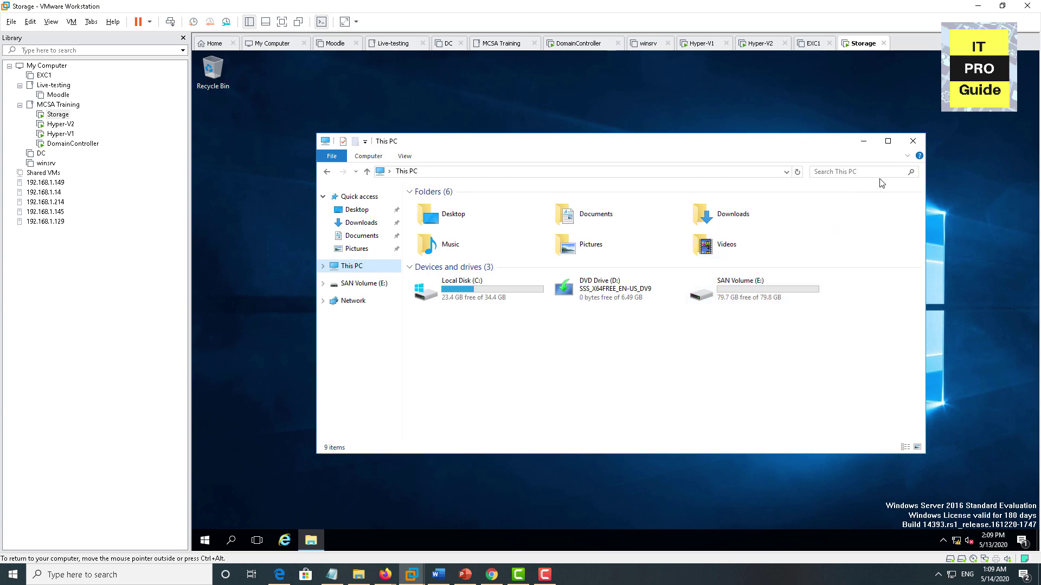
left_click(913, 141)
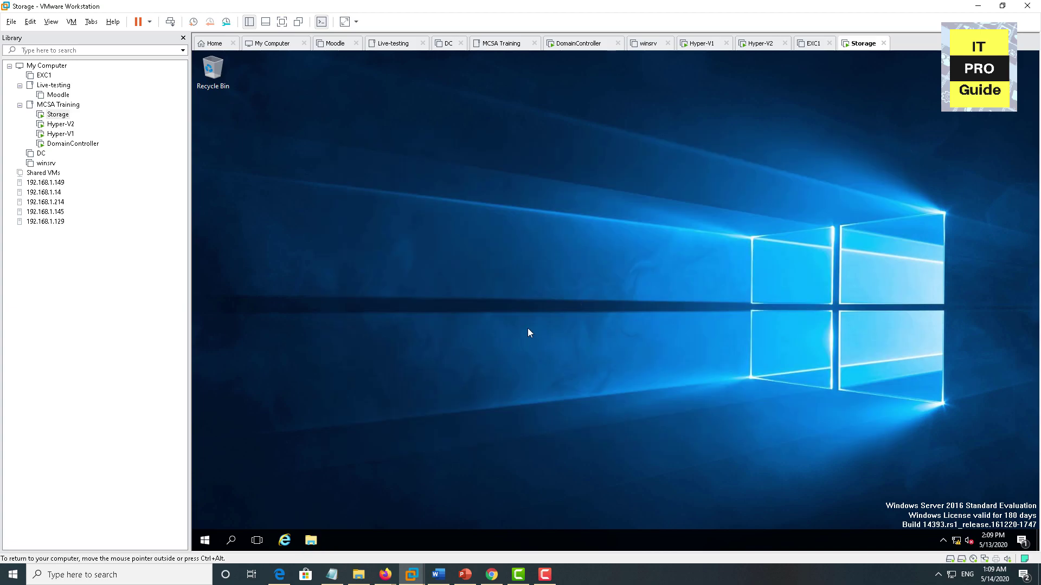
left_click(205, 541)
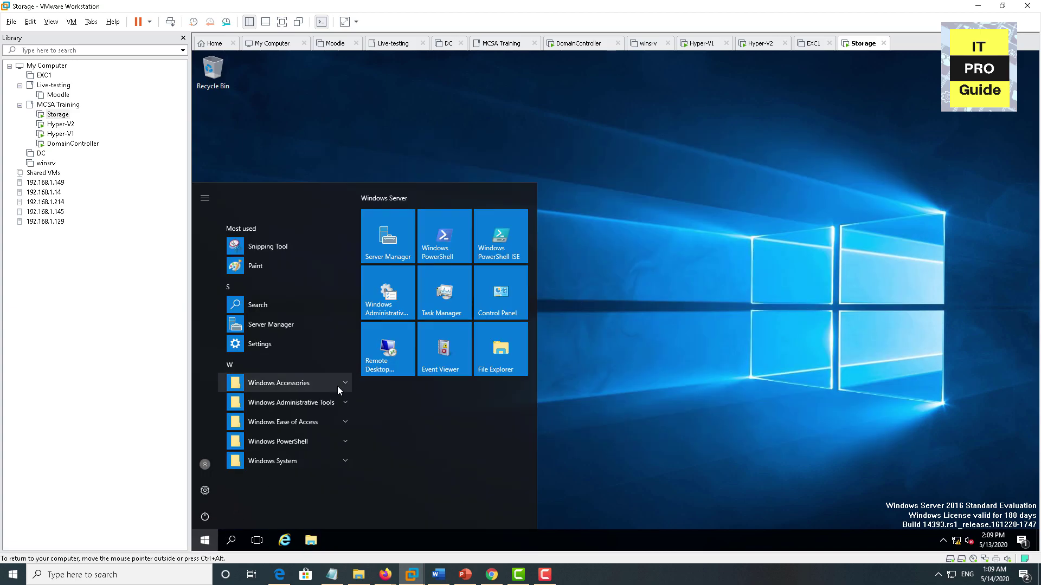
Add the iSCSI Target Server role, under File and iSCSI Services, plus File Server, to Storage
left_click(399, 256)
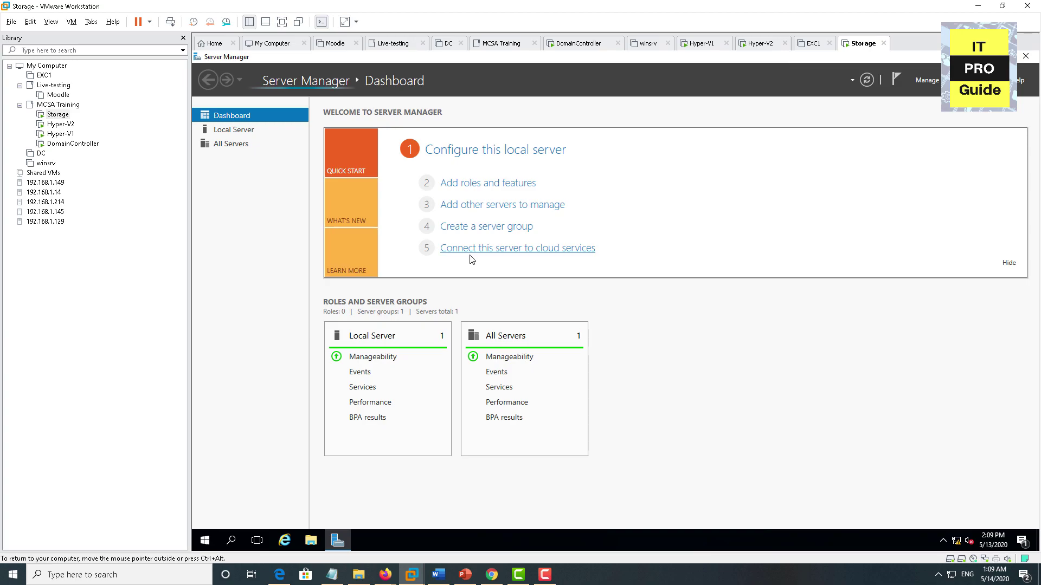
left_click(507, 183)
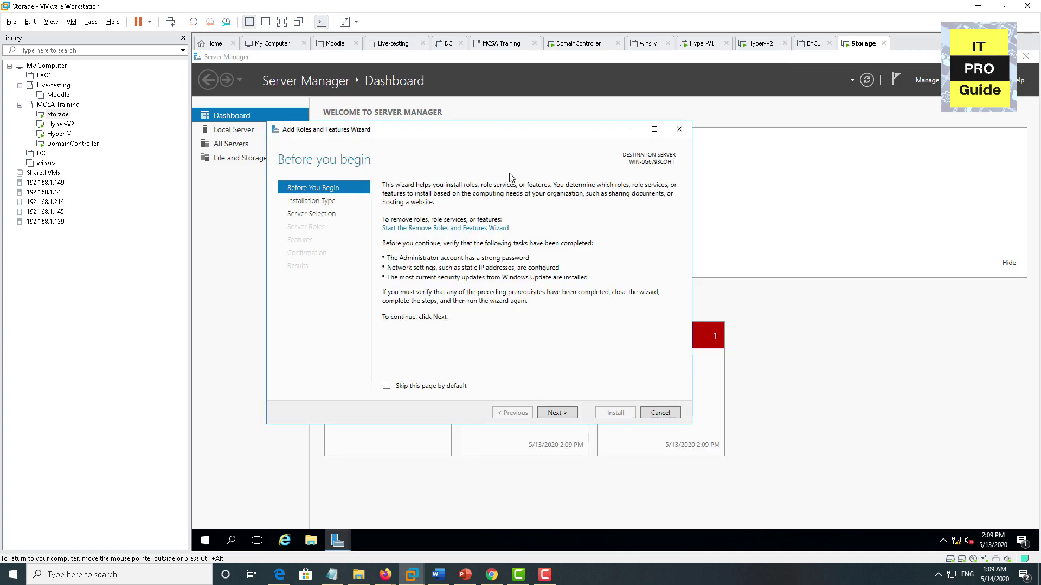
left_click(553, 413)
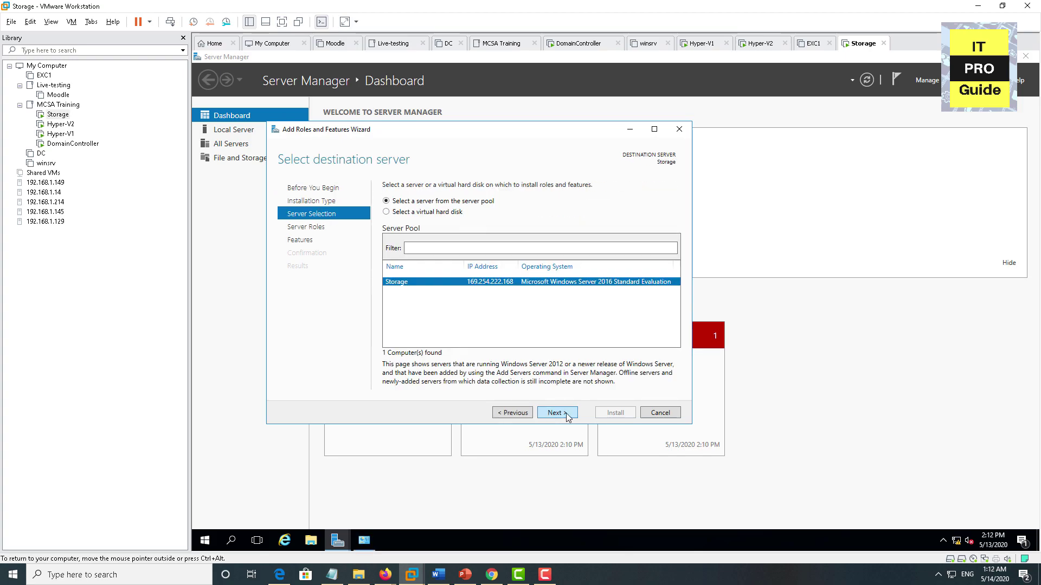
left_click(565, 414)
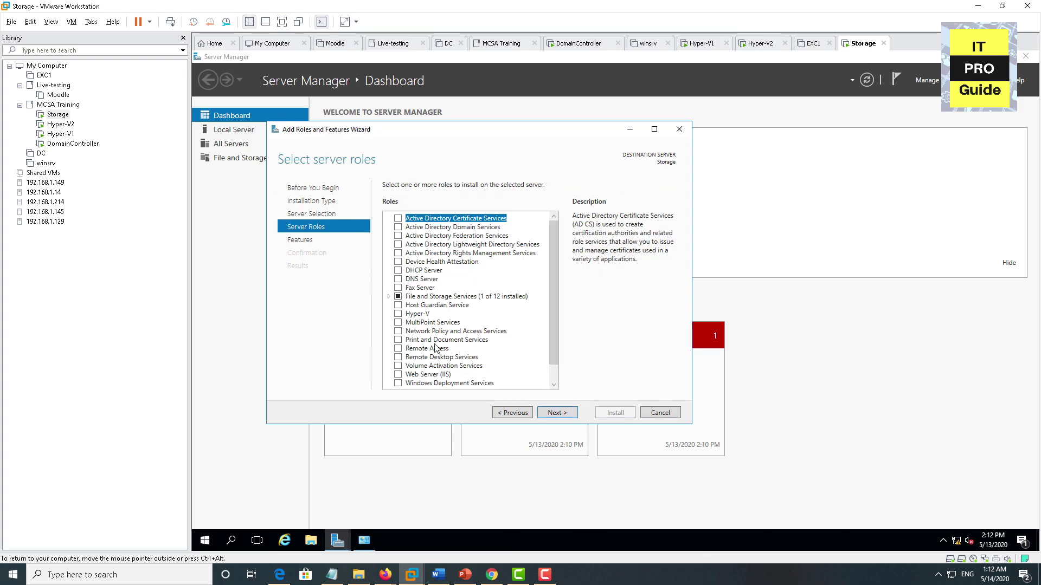
left_click(388, 297)
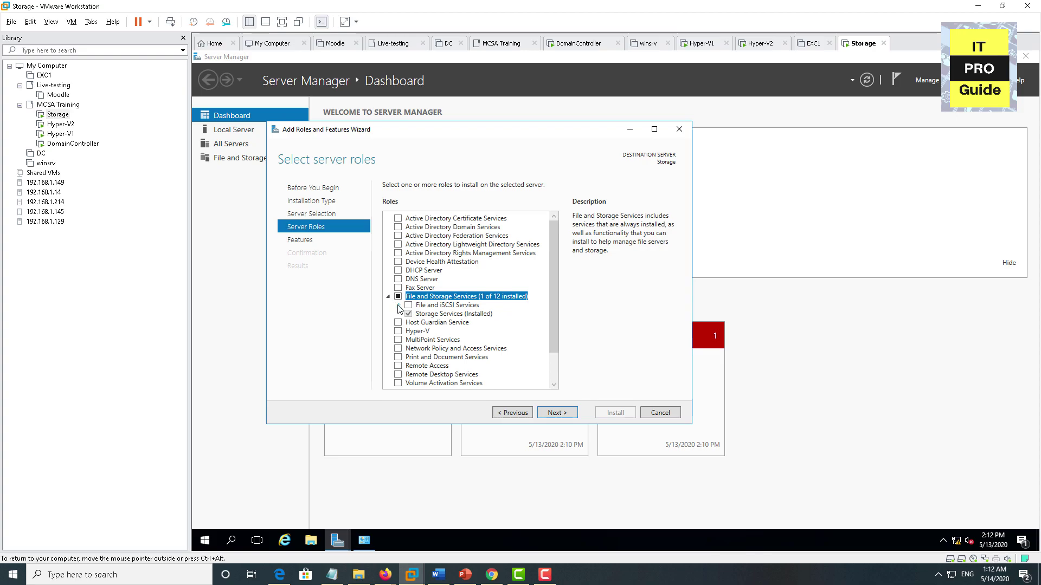
left_click(398, 305)
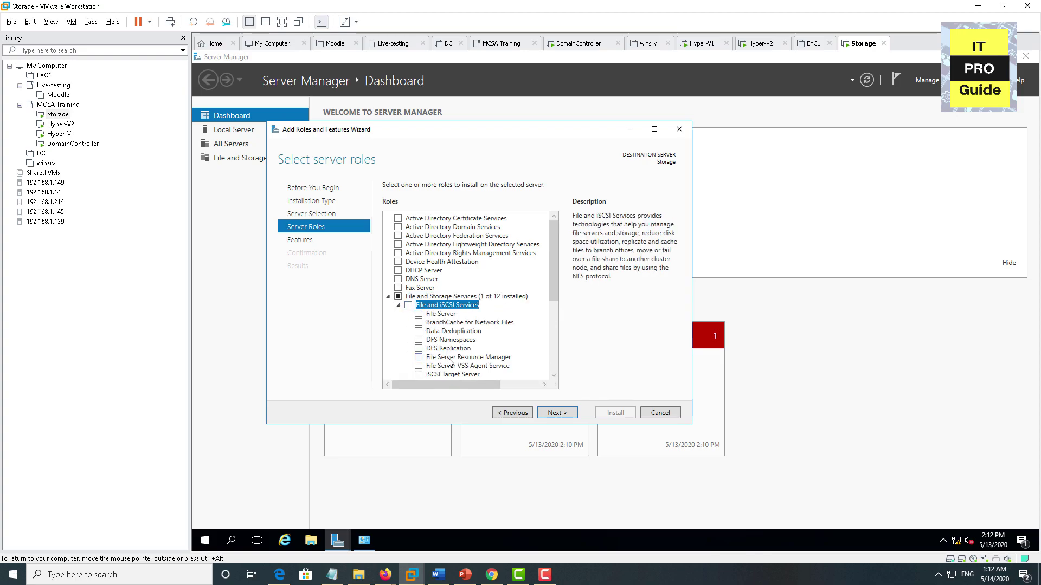
scroll(448, 360, "down", 2)
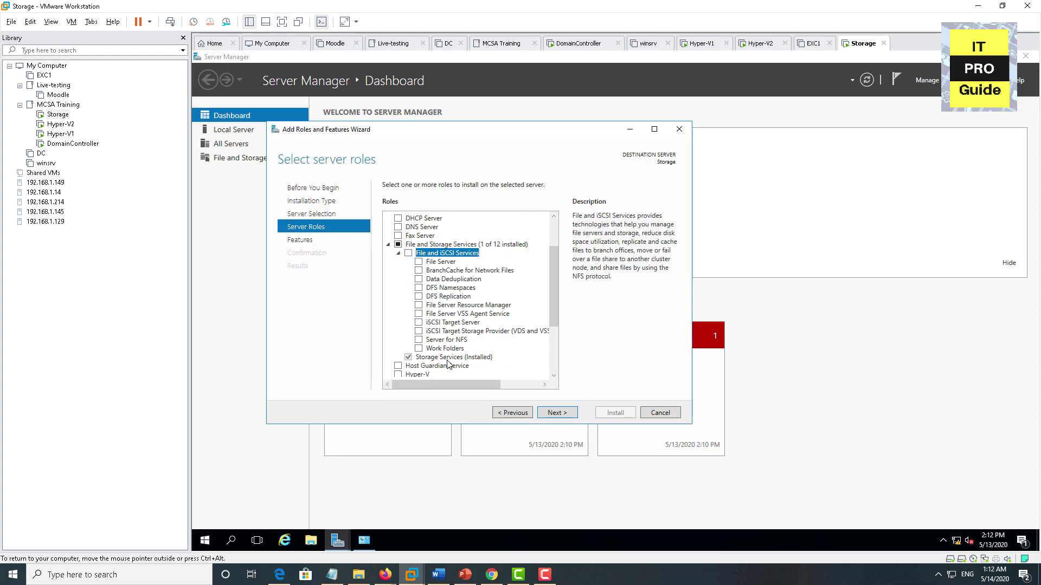
left_click(419, 323)
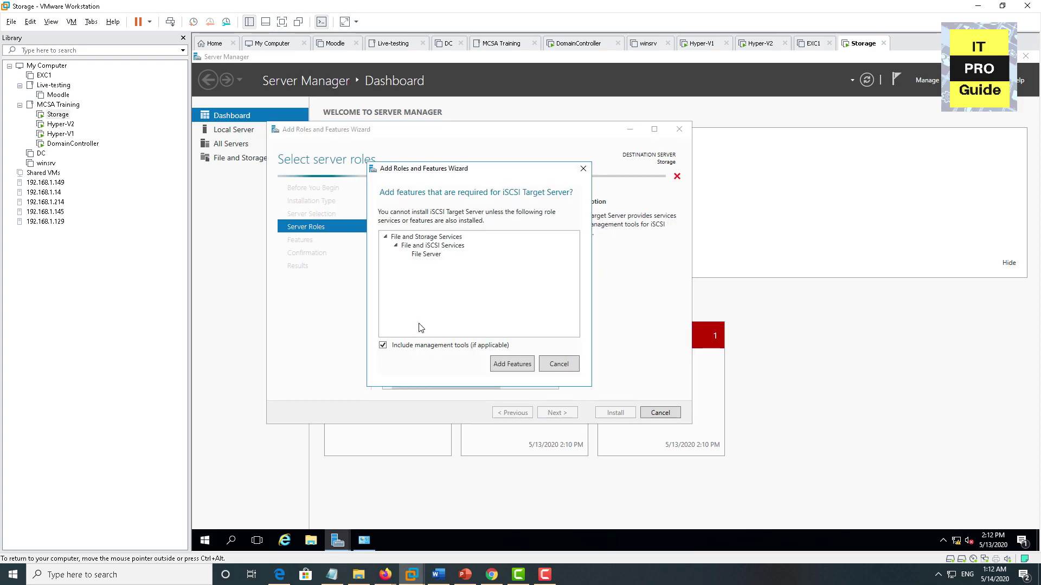
left_click(510, 367)
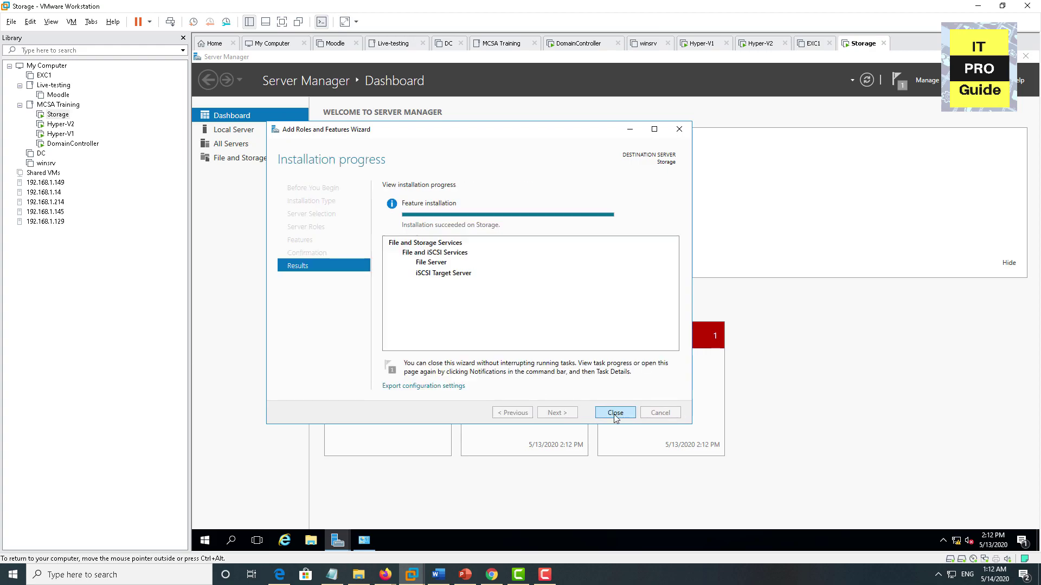
left_click(615, 414)
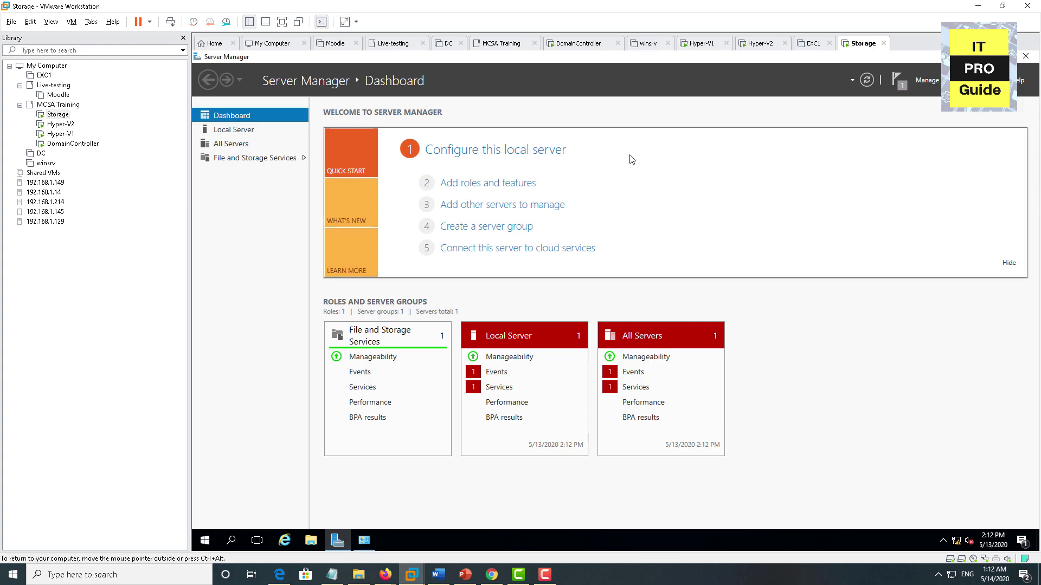
Go to the iSCSI page of File and Storage Services and show its TASKS options
left_click(268, 161)
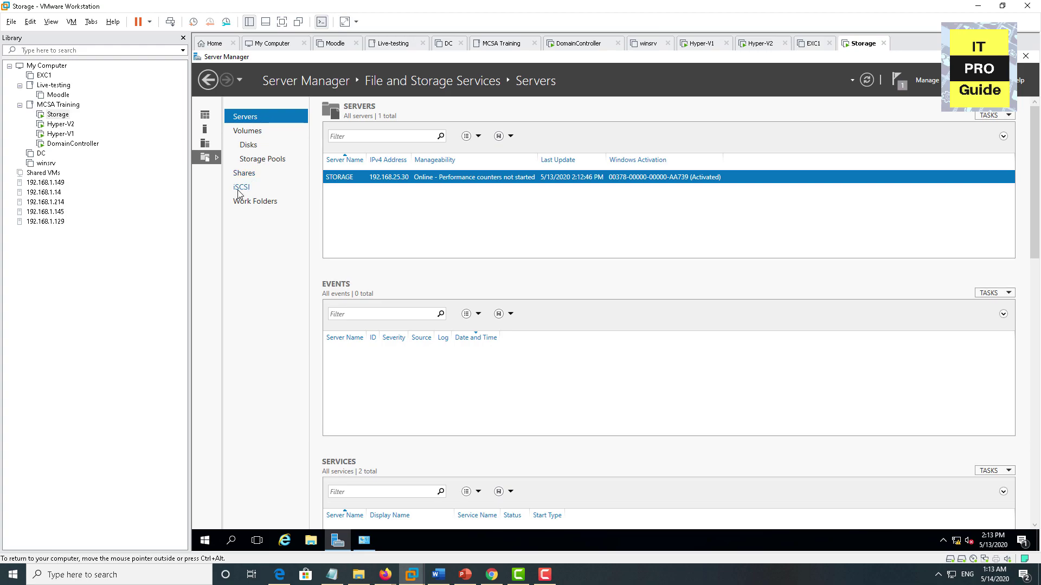
left_click(241, 190)
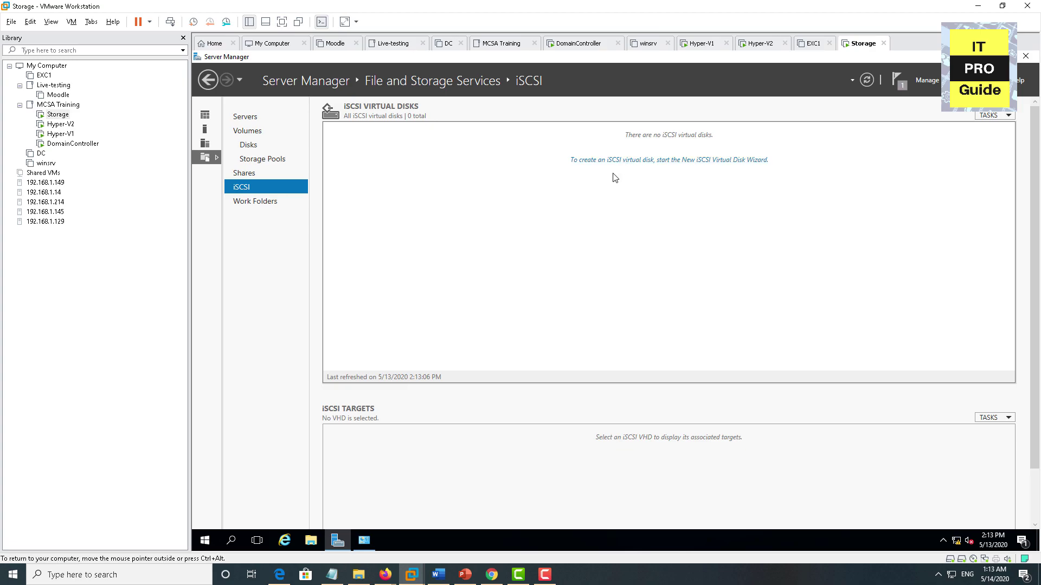
left_click(991, 115)
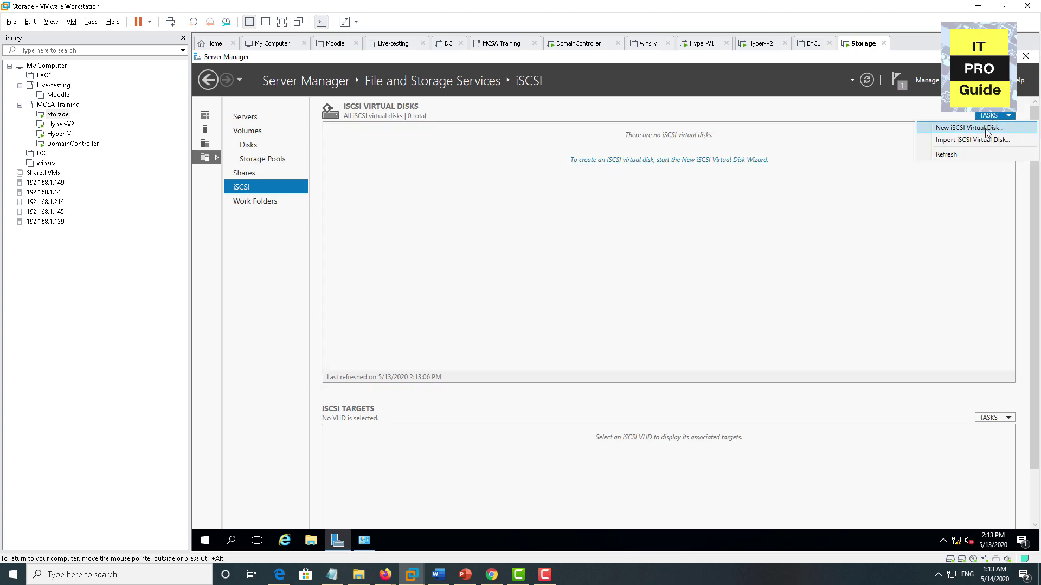
Start a new iSCSI virtual disk on volume C: named 'Quorum disk'
left_click(987, 130)
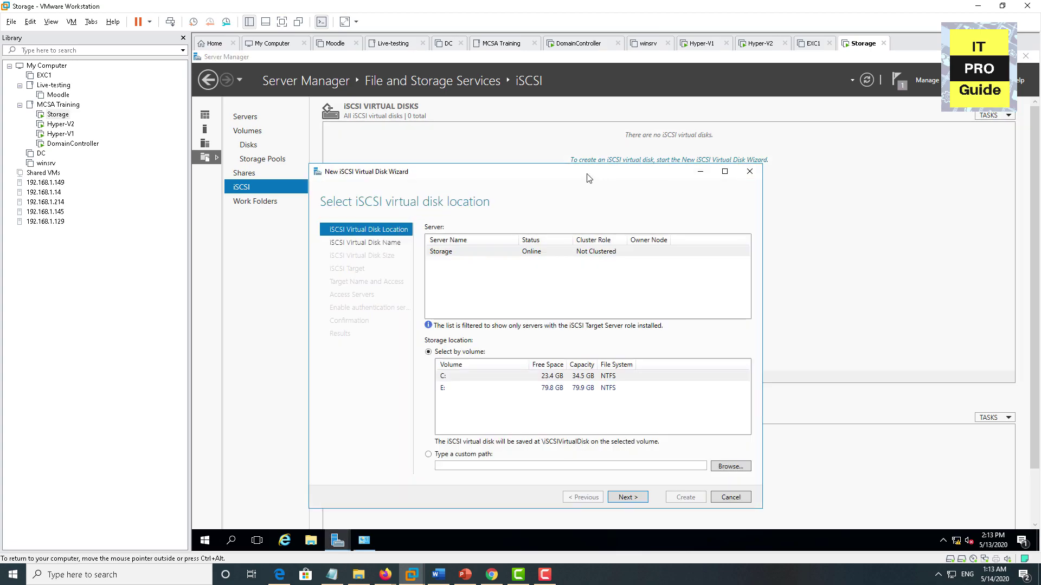
left_click_drag(589, 178, 626, 142)
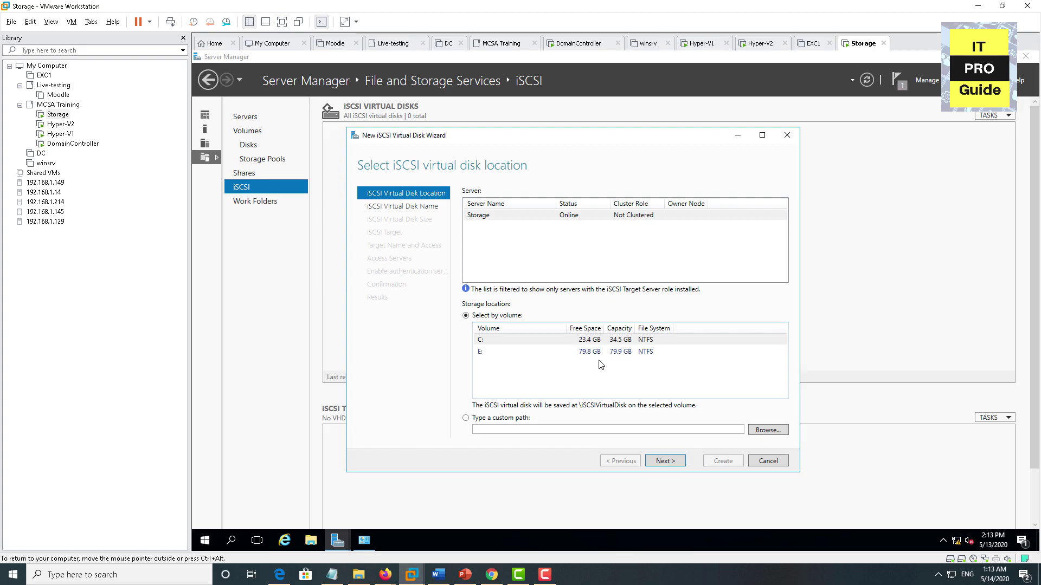
key("Return")
type("Qurom")
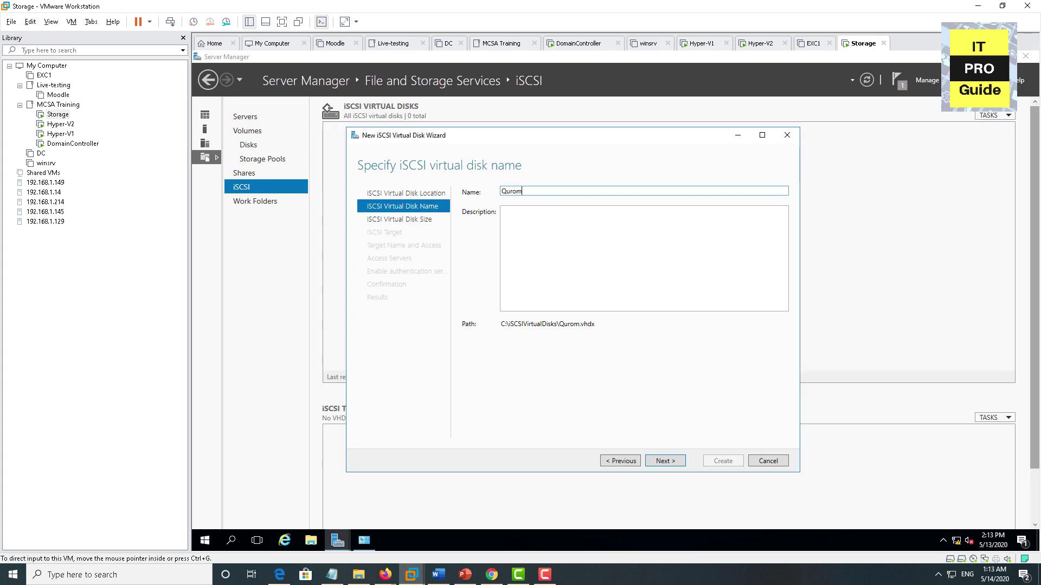
key("alt+Tab")
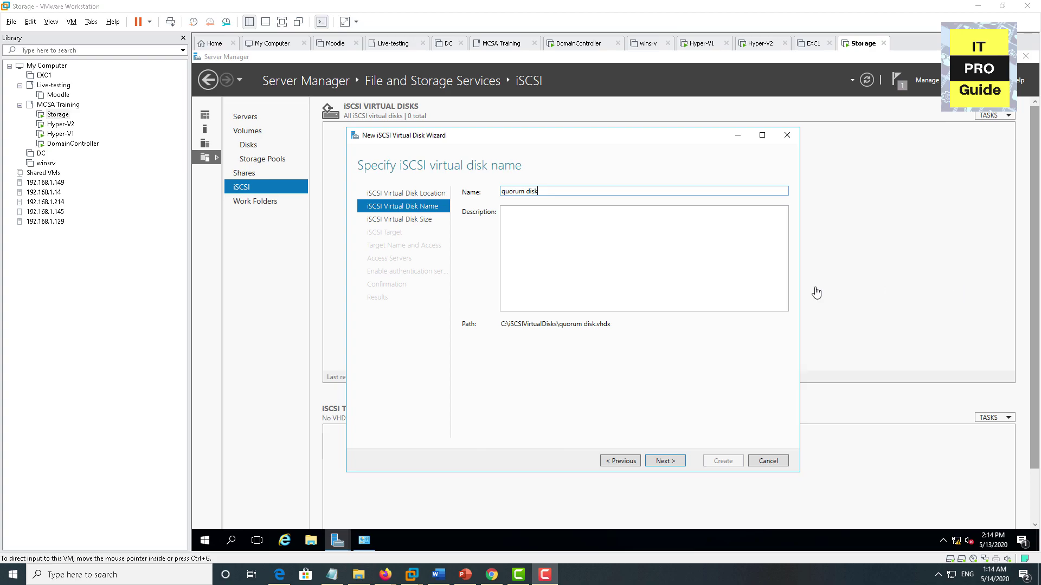
left_click(509, 193)
key("BackSpace")
type("Q")
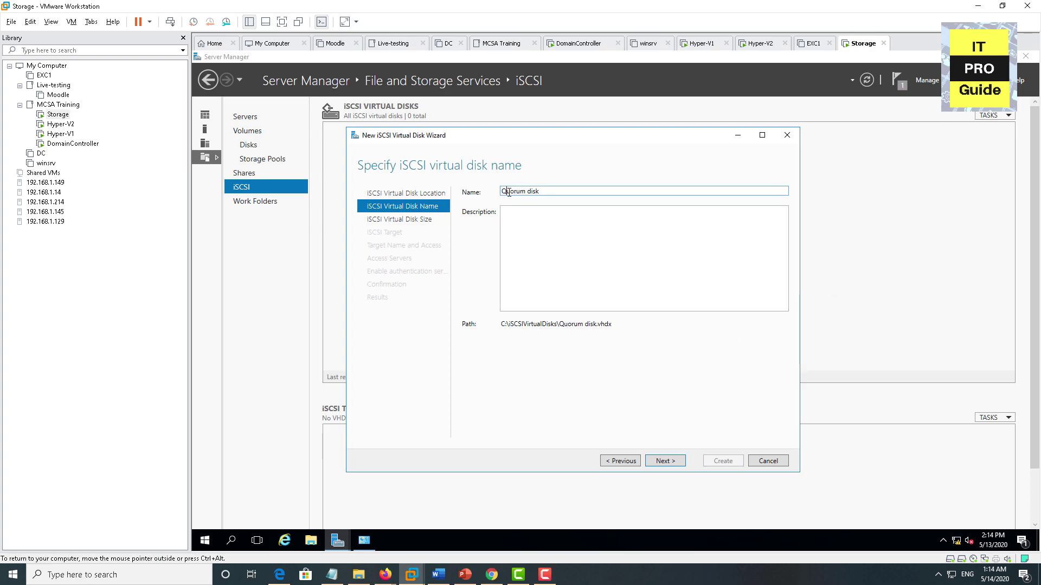
left_click(666, 461)
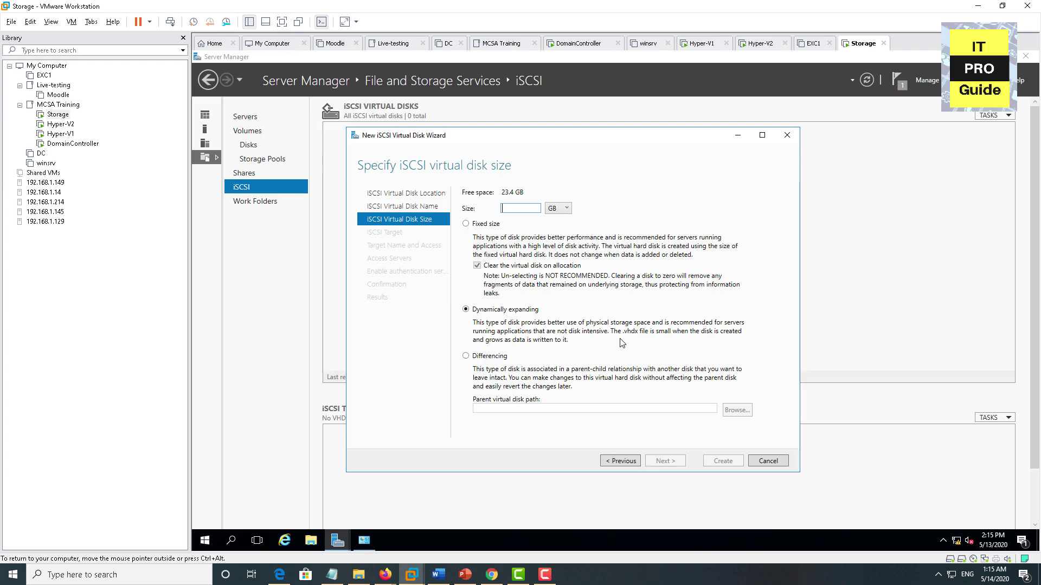
Make it a 5 GB dynamically expanding disk on a new target named StorageServer
type("5")
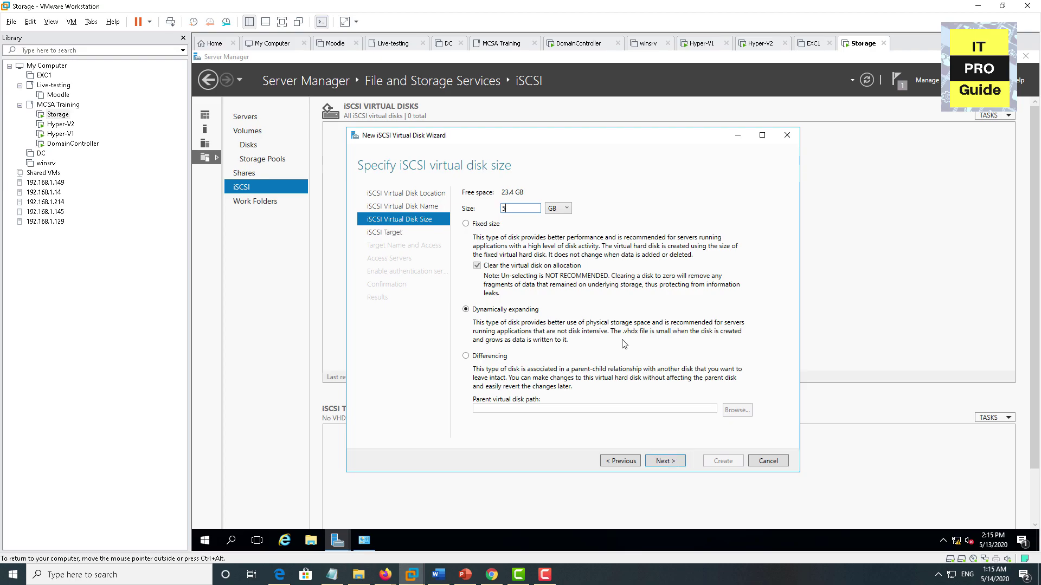
left_click(497, 230)
left_click(519, 310)
left_click(670, 464)
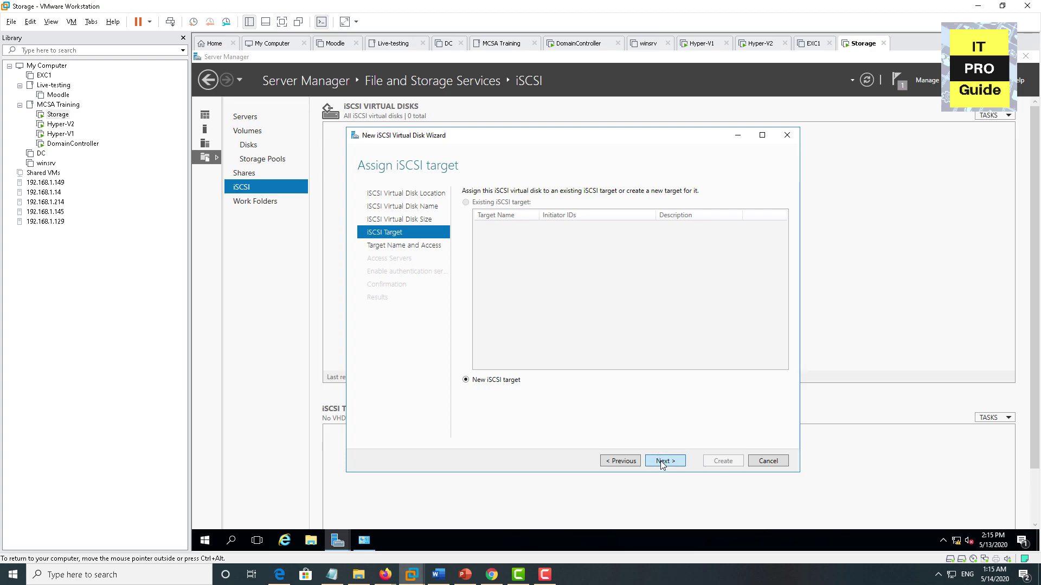
left_click(661, 461)
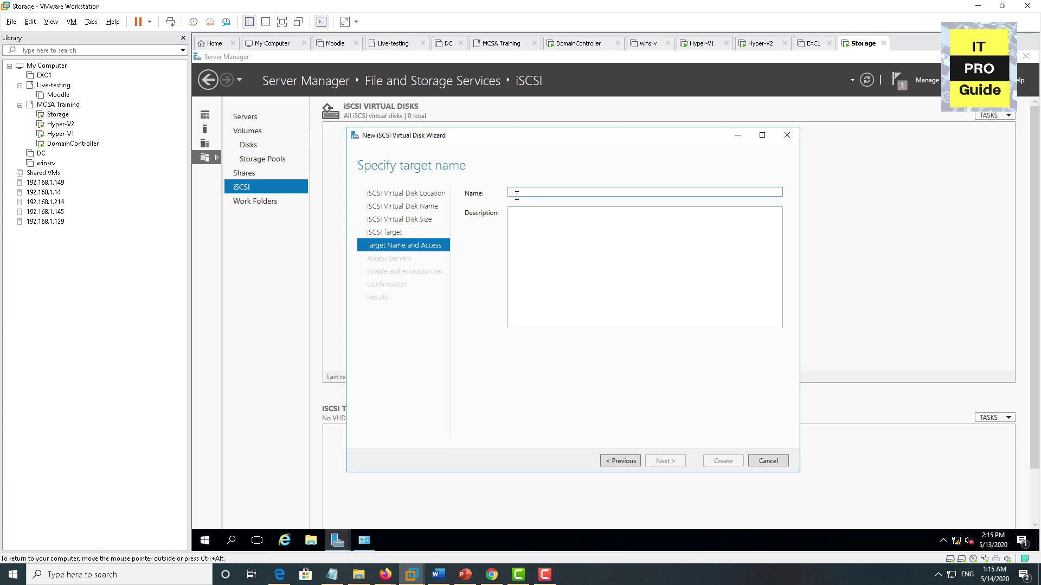
type("S")
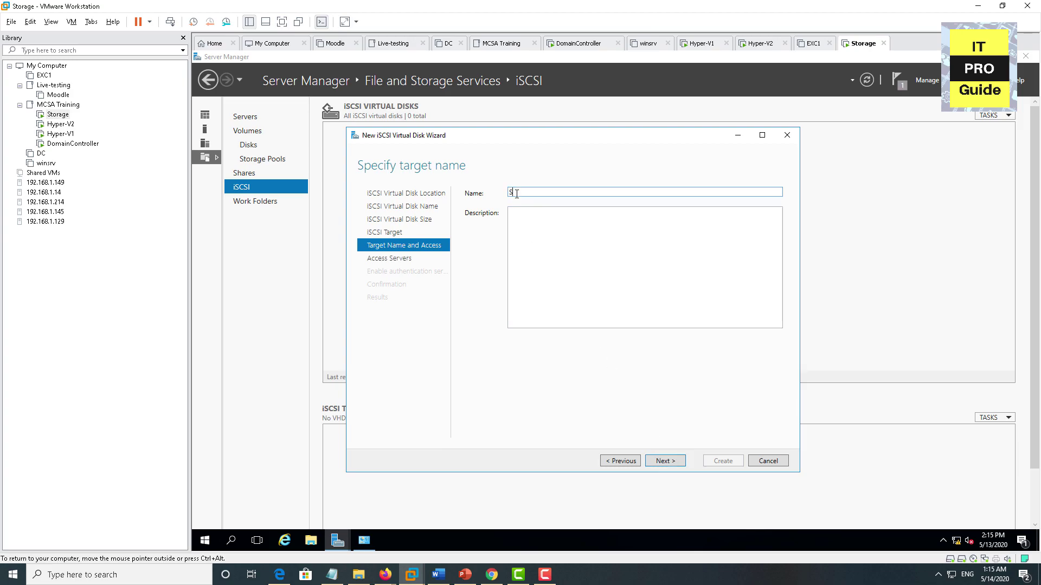
type("torageServer")
left_click(663, 460)
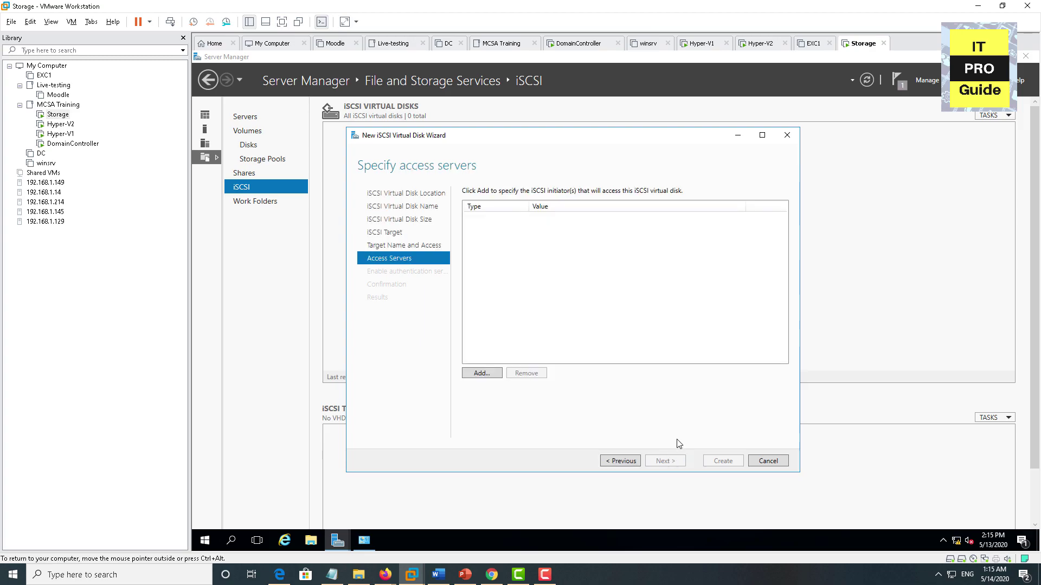
left_click(490, 376)
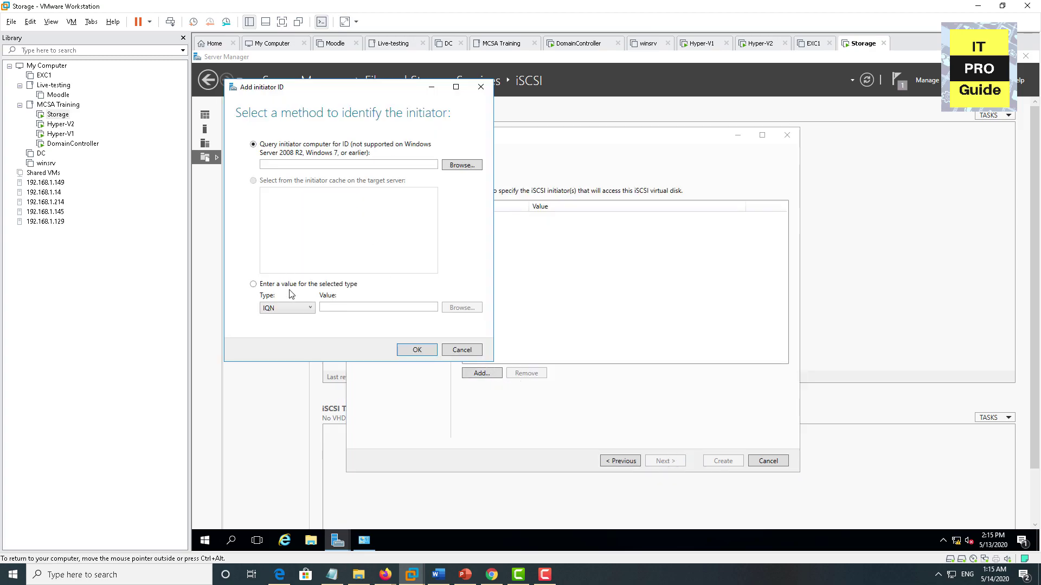
left_click(330, 307)
left_click(304, 309)
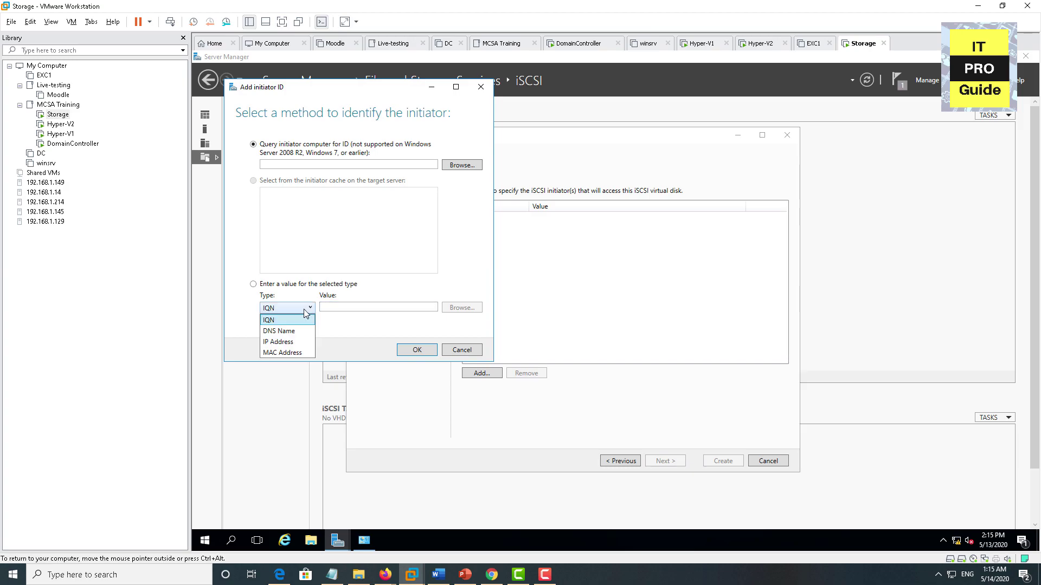
left_click(276, 344)
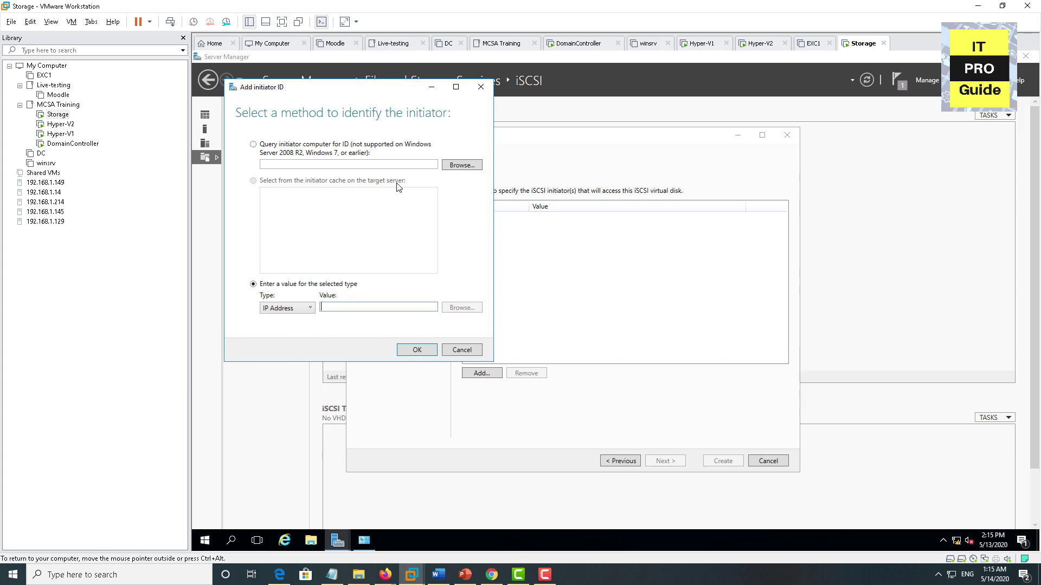
type("192.168.")
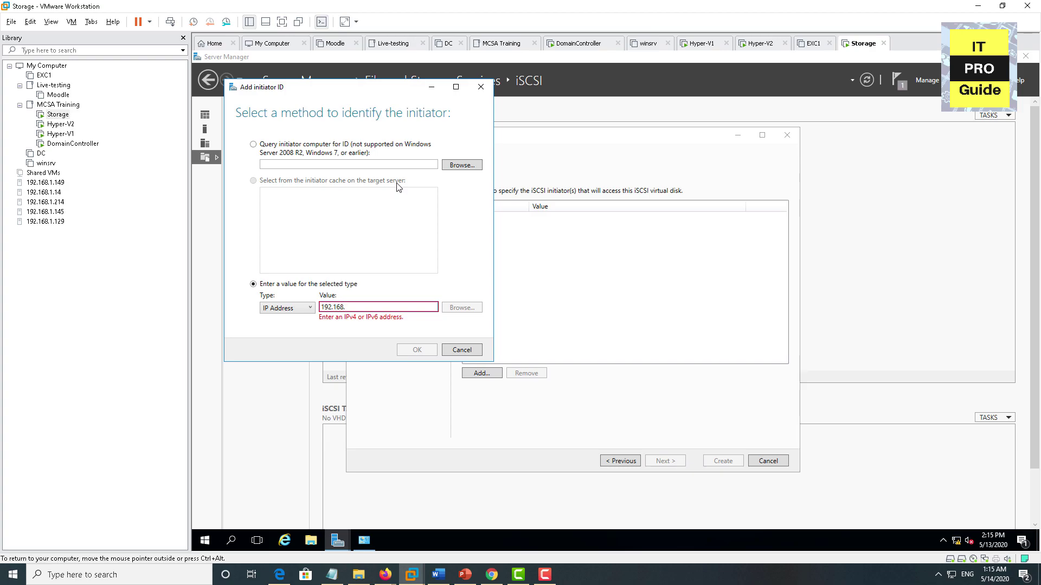
type("25.10")
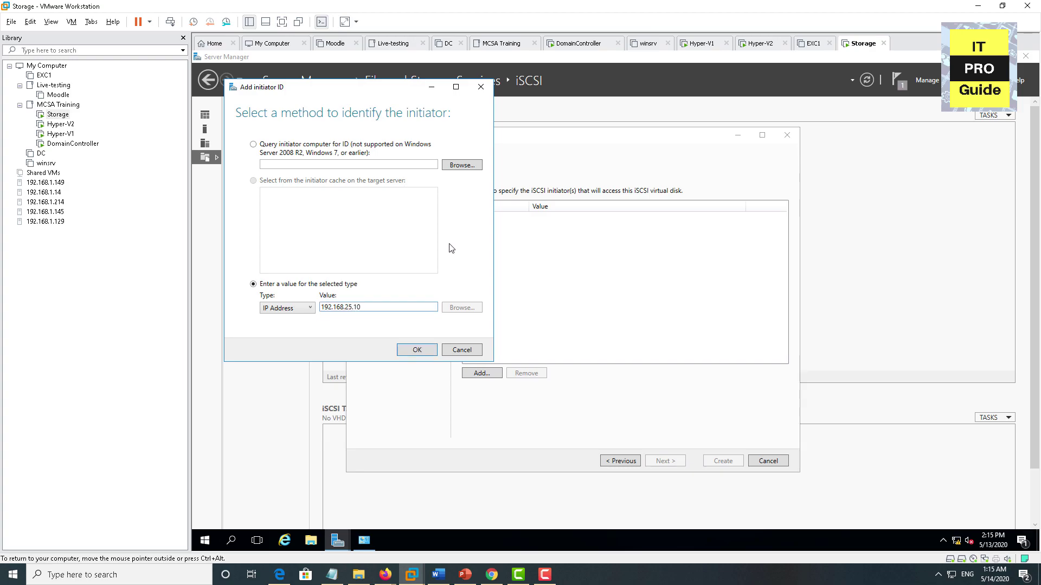
key("Return")
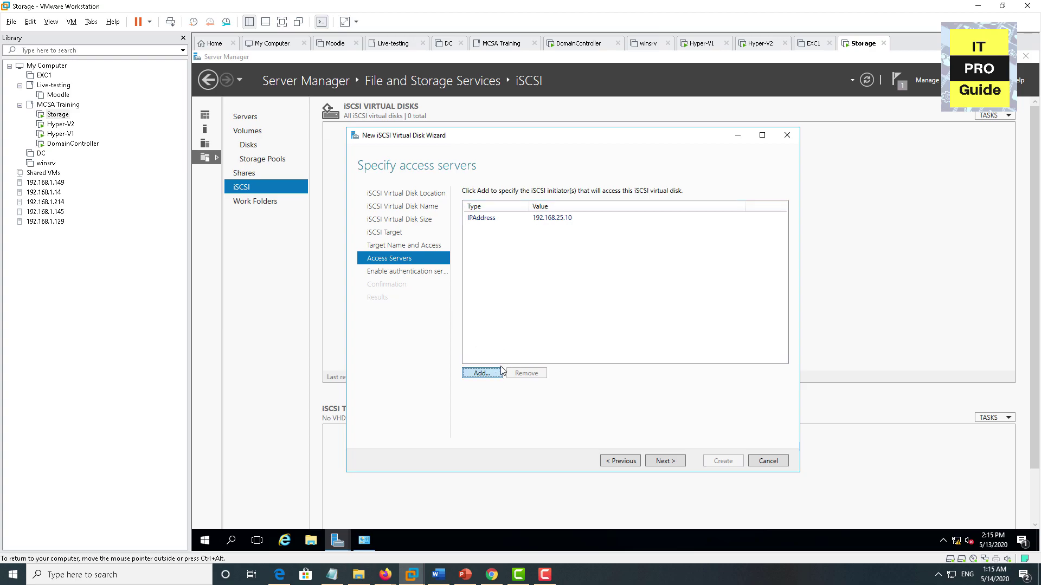
left_click(494, 220)
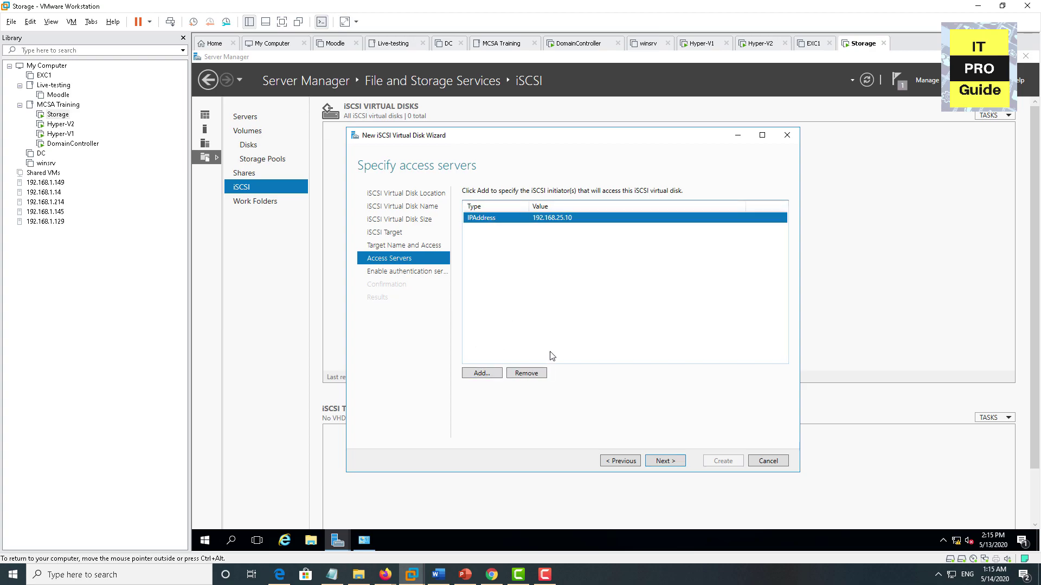
left_click(522, 377)
left_click(493, 378)
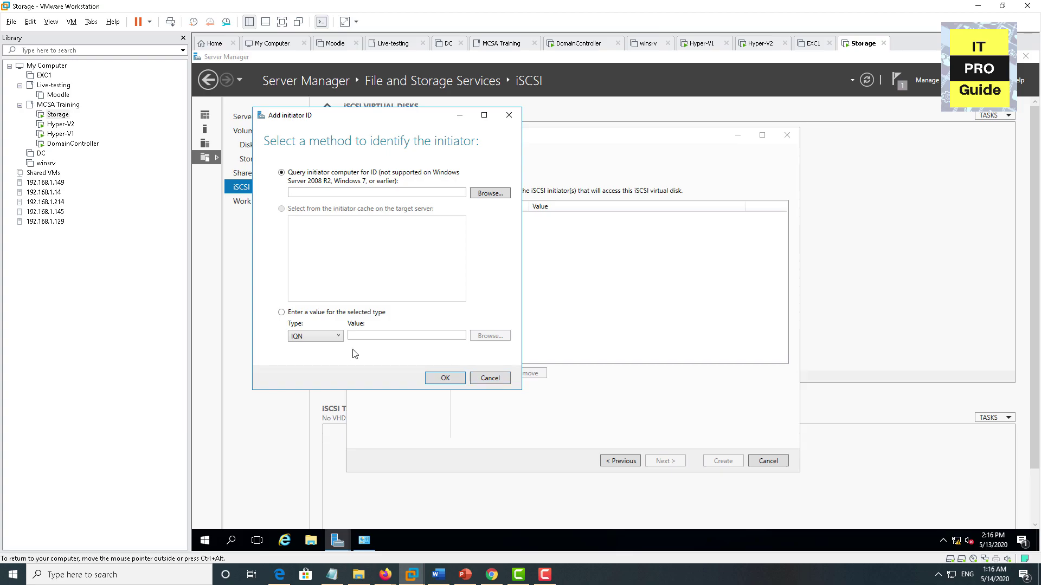
left_click(334, 343)
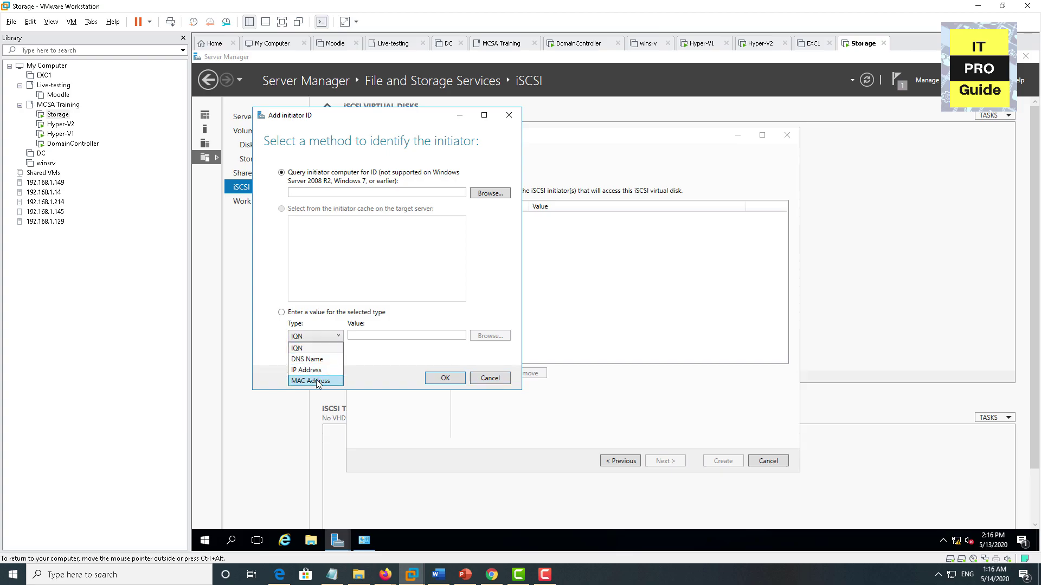
left_click(314, 348)
left_click(357, 337)
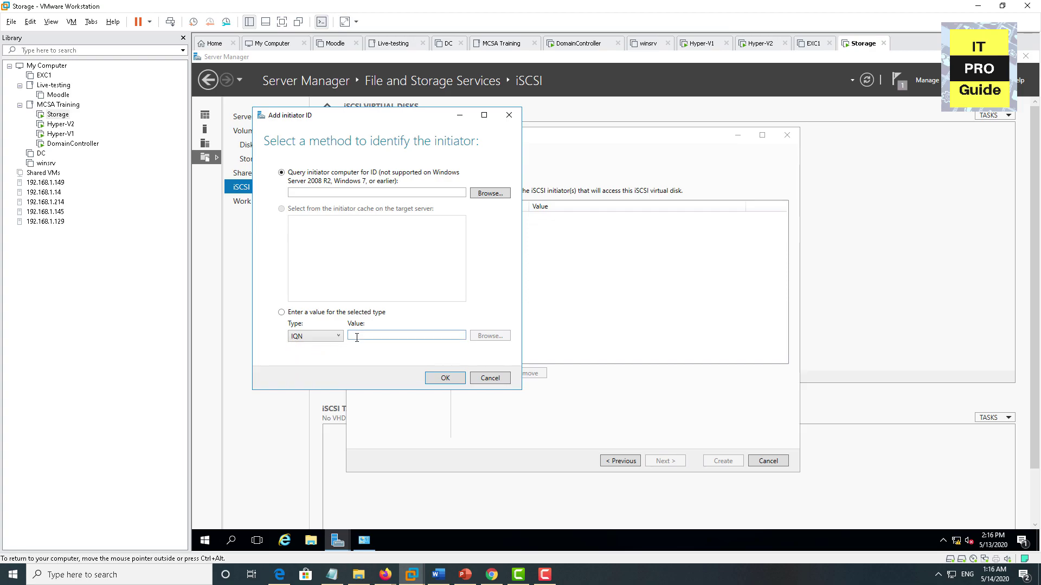
left_click(67, 134)
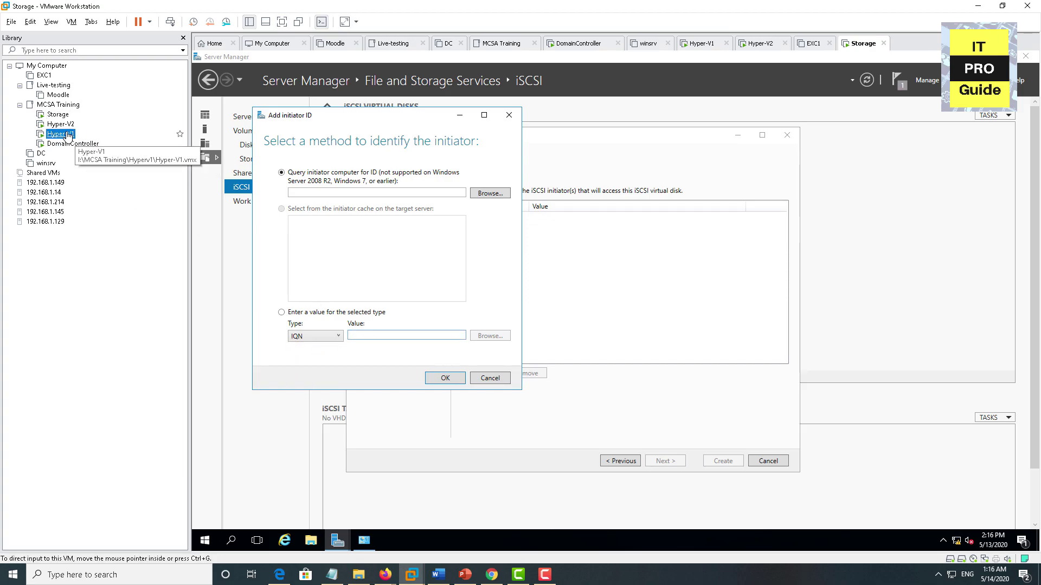
double_click(66, 134)
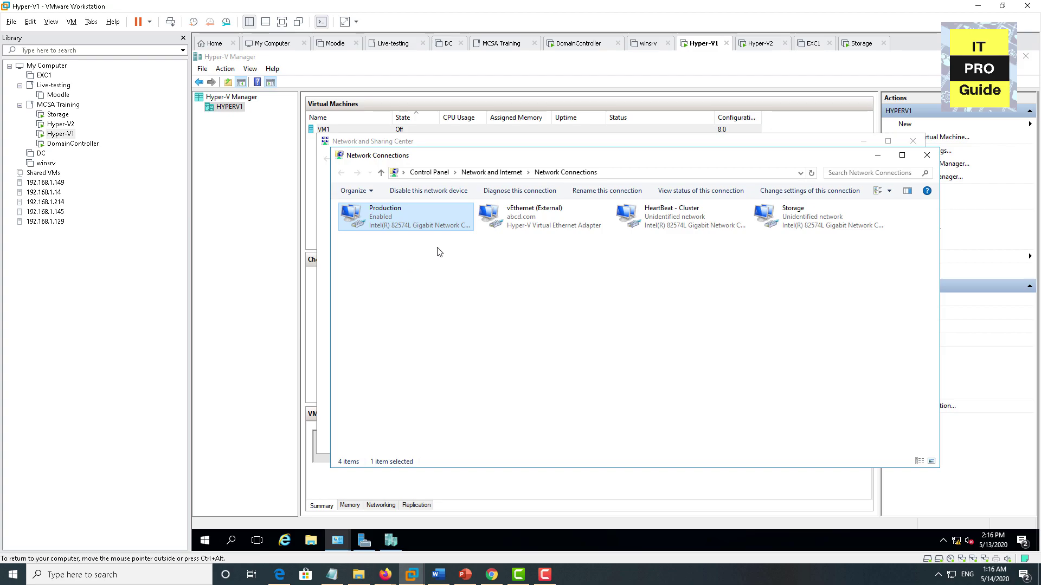
On Hyper-V1, start the iSCSI service, select its initiator name, and return to Storage
left_click(927, 155)
left_click(912, 141)
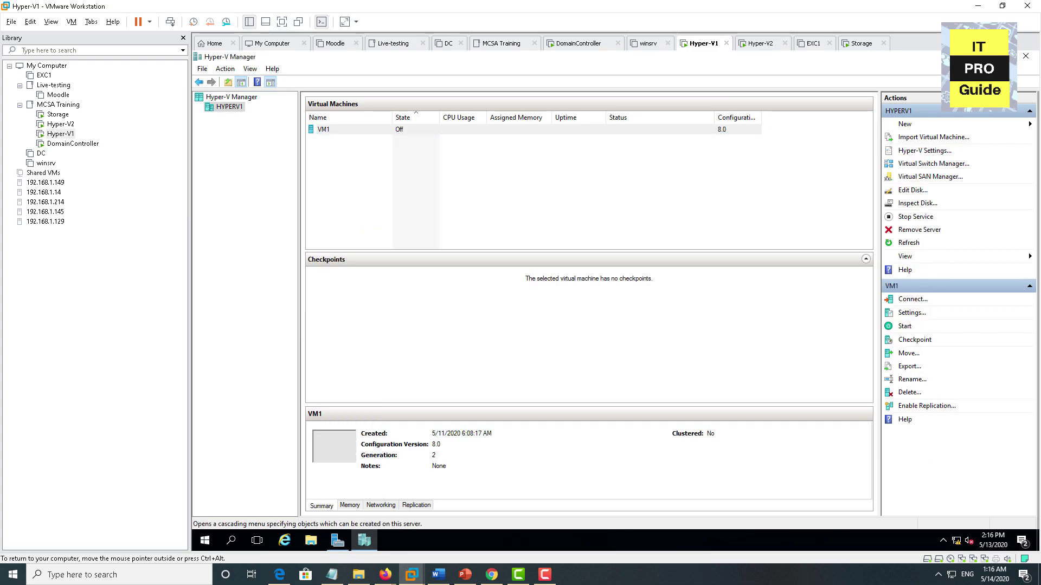
left_click(1025, 55)
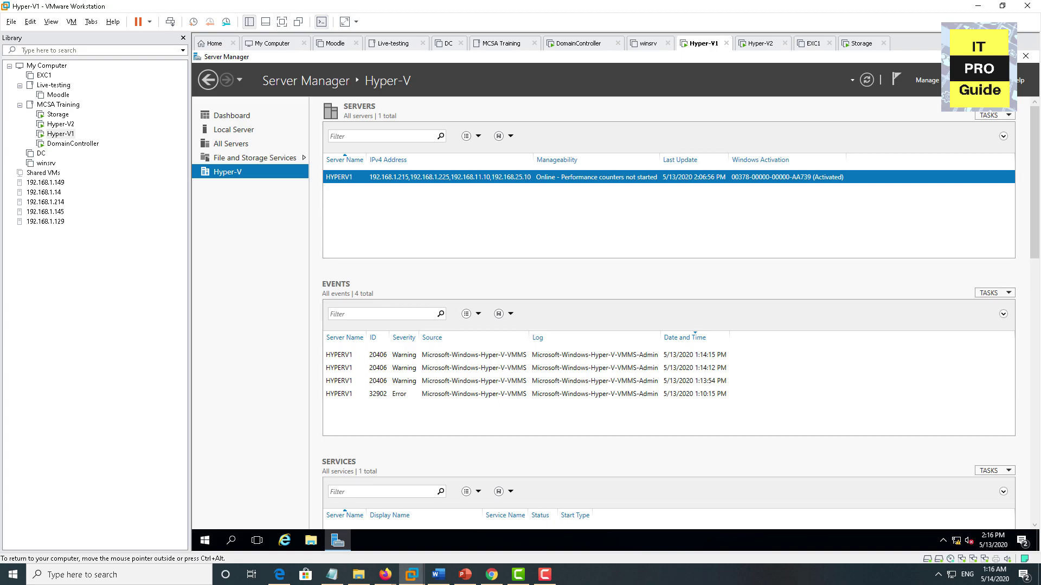
left_click(962, 80)
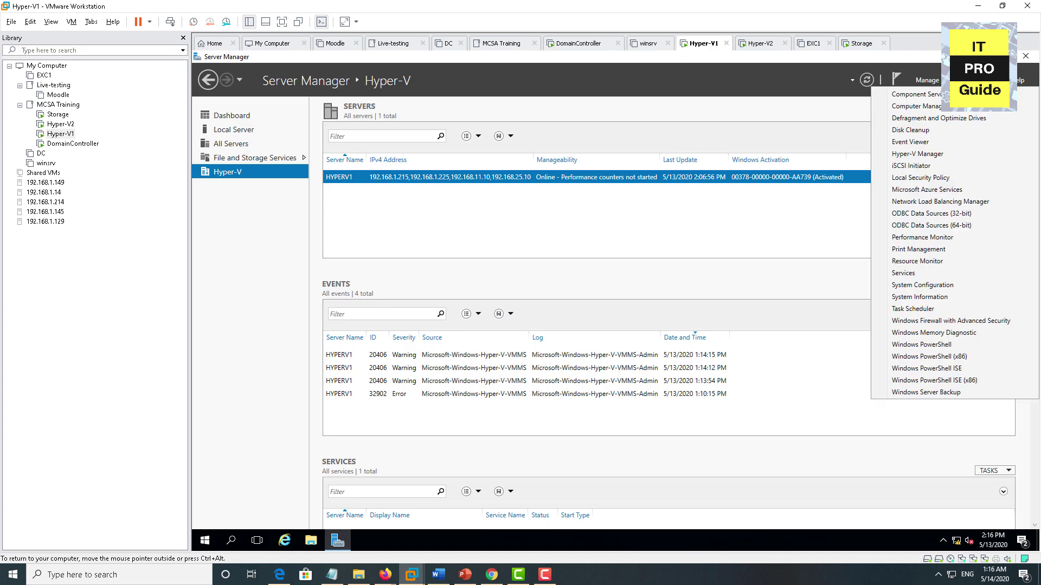
left_click(920, 168)
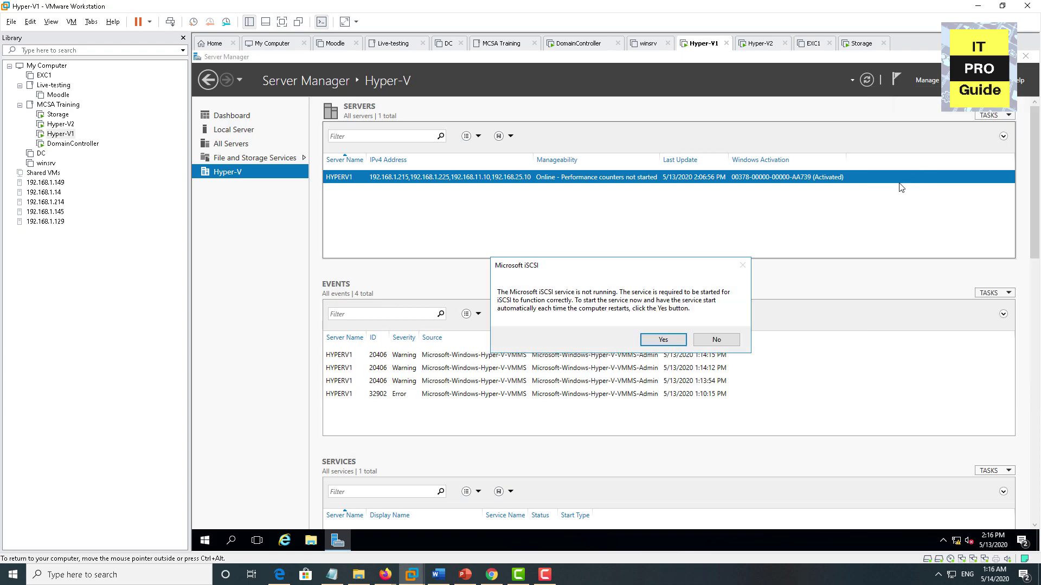
left_click(663, 340)
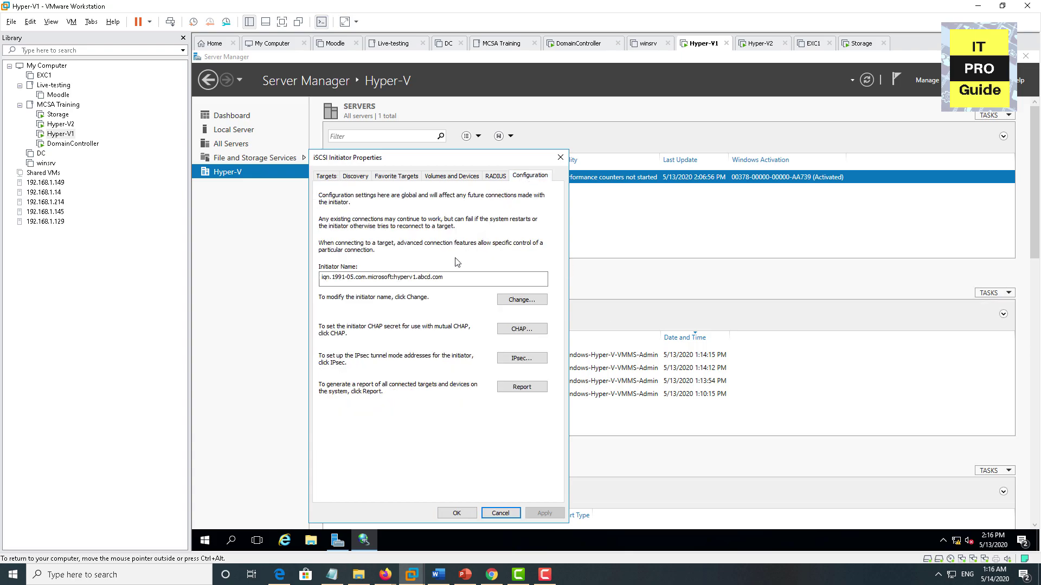
left_click_drag(444, 279, 307, 283)
key("ctrl+c")
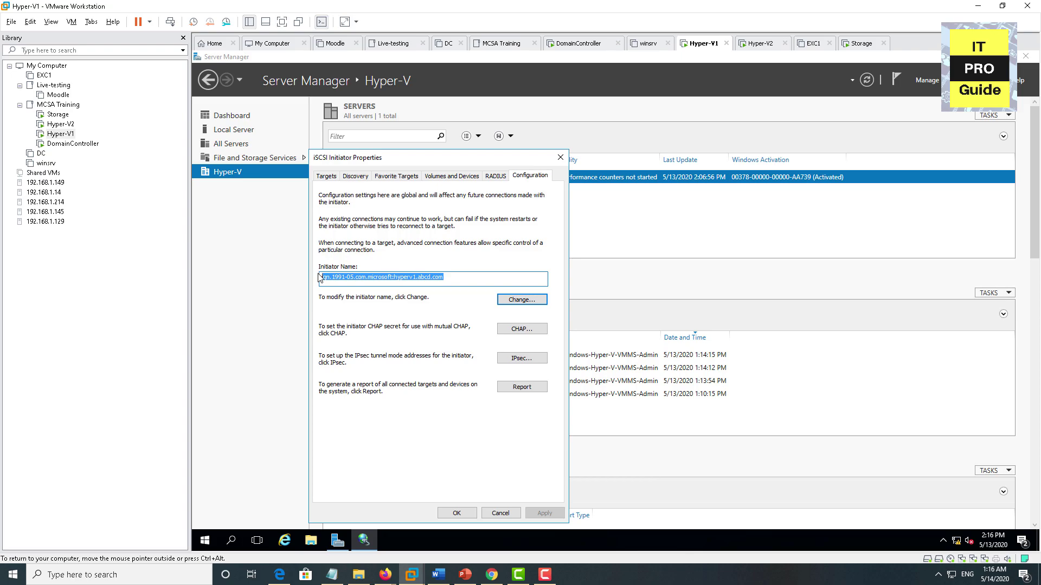
left_click(53, 116)
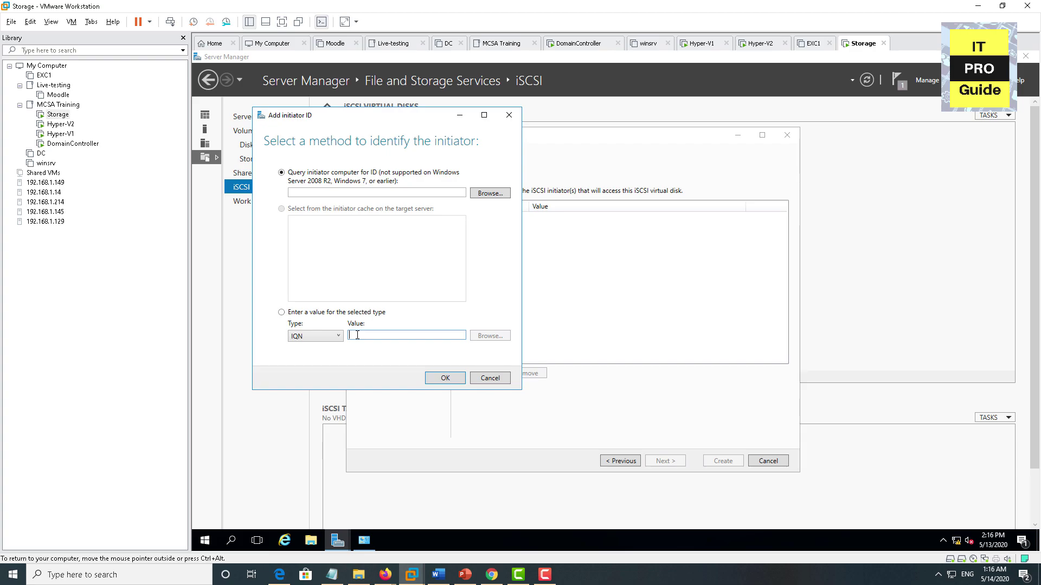
Add iqn.1991-05.com.microsoft:hyperv1.abcd.com as an access server, then switch to Hyper-V2
key("ctrl+v")
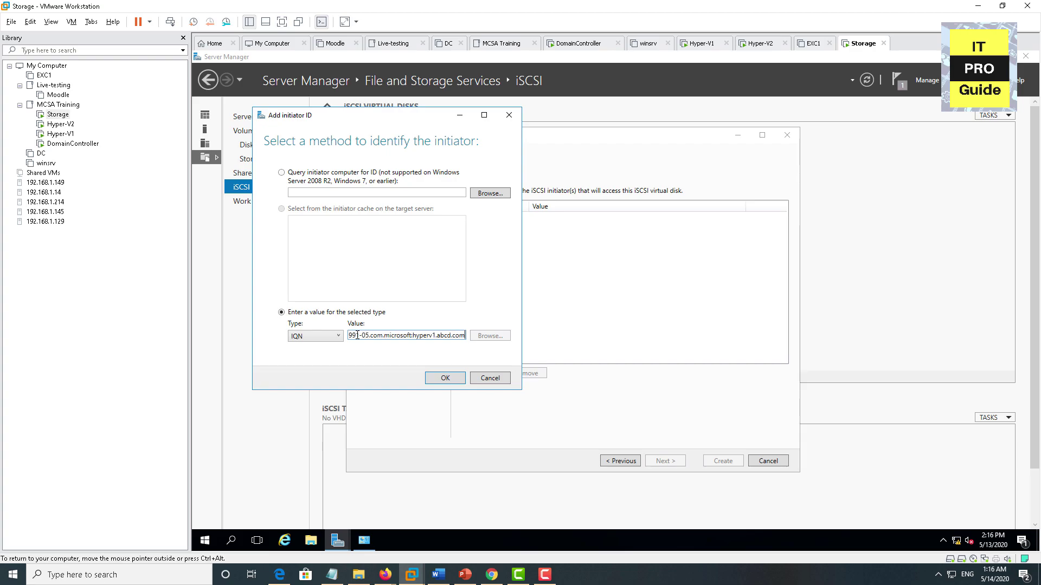
left_click(442, 379)
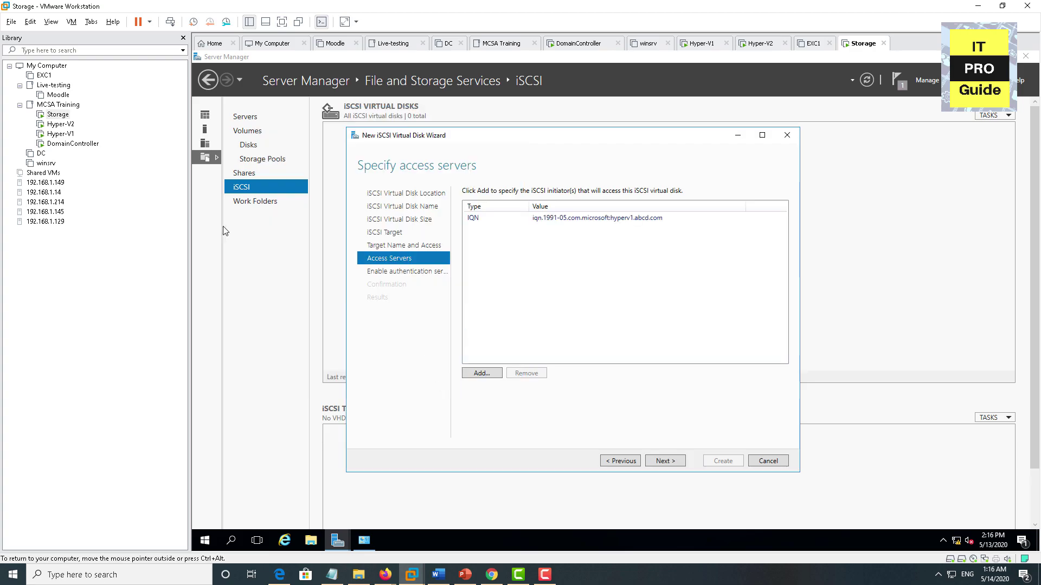
left_click(64, 125)
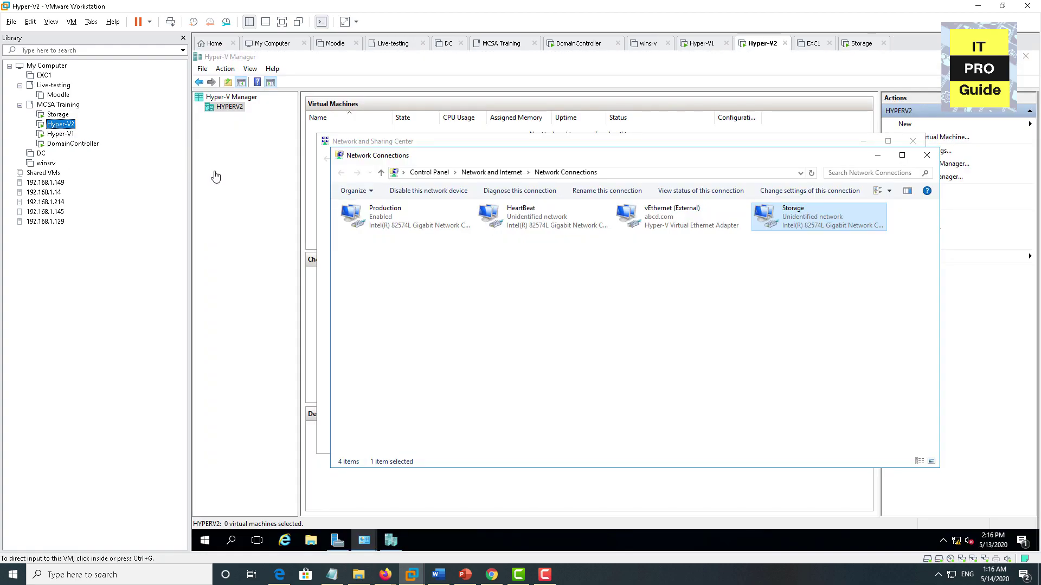
On Hyper-V2, start the iSCSI service and copy initiator name iqn.1991-05.com.microsoft:hyperv2.abcd.com
left_click(927, 155)
left_click(912, 141)
left_click(1034, 58)
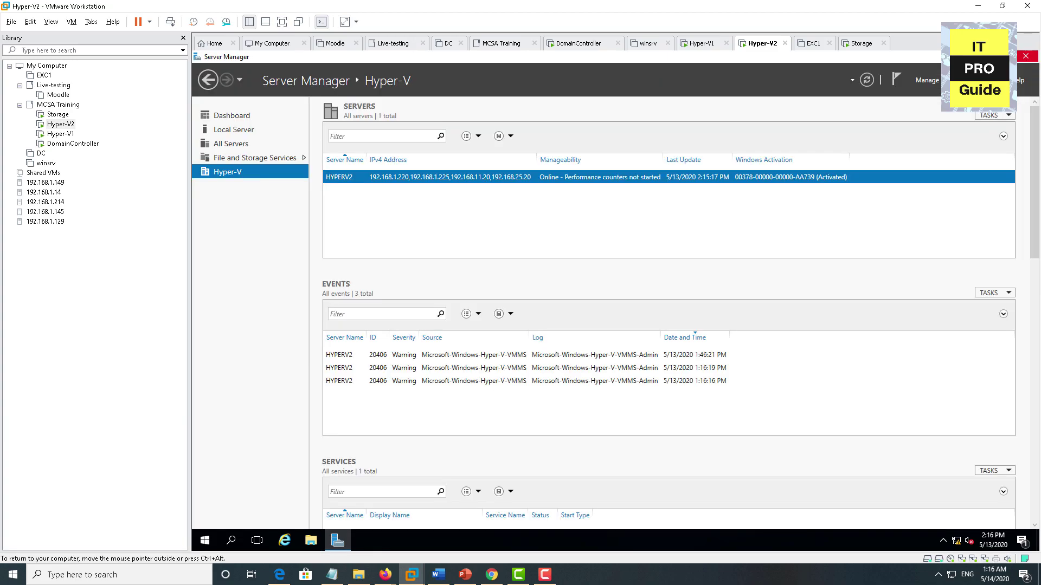
left_click(955, 80)
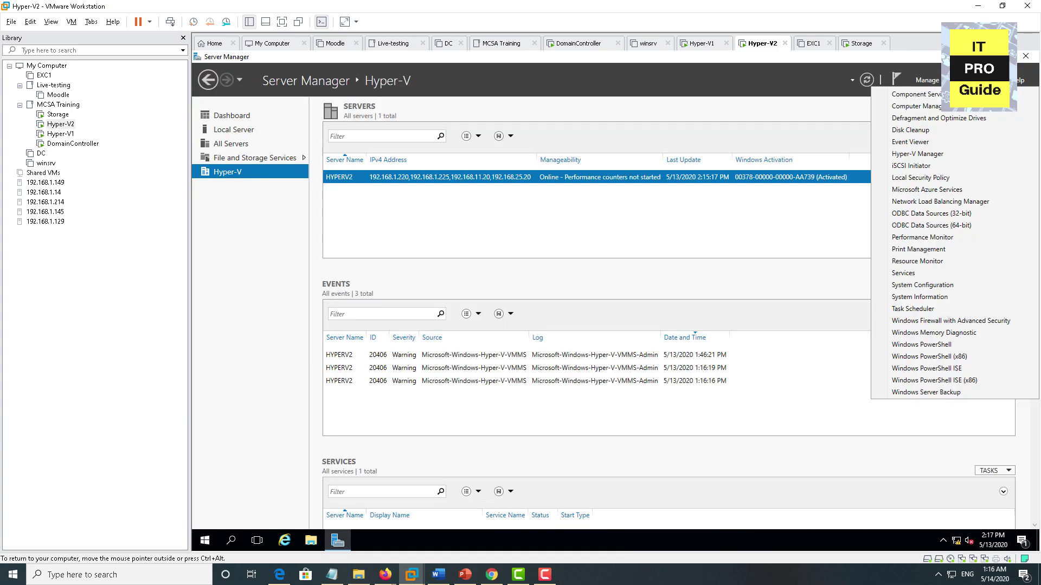
left_click(911, 166)
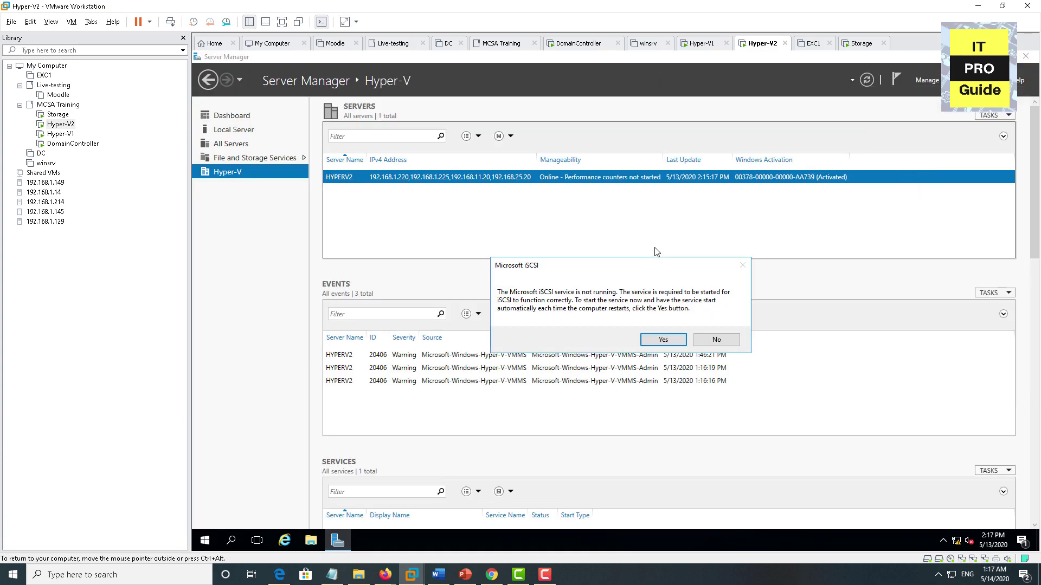
left_click(660, 339)
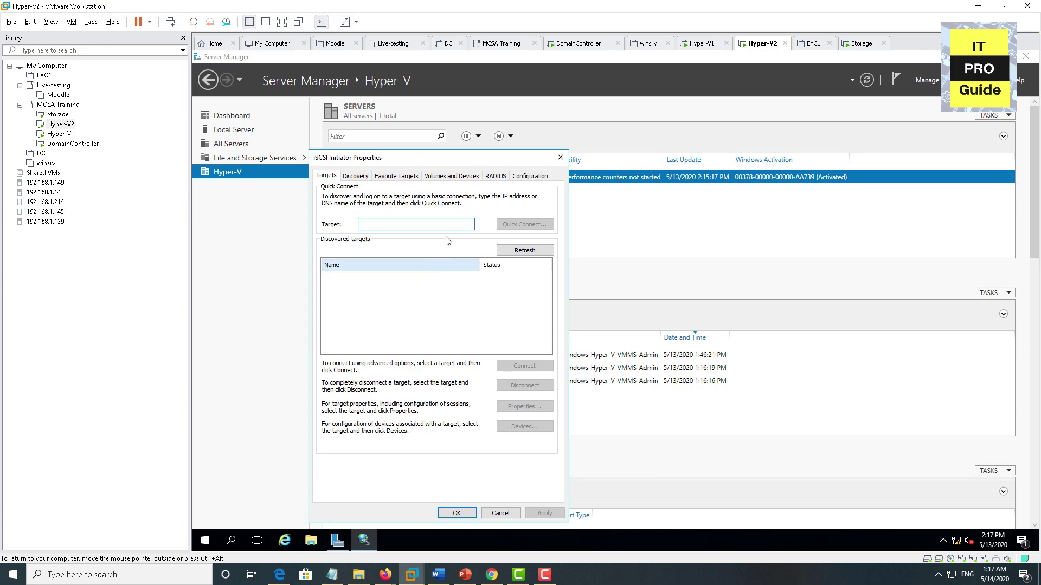
left_click(523, 176)
left_click_drag(444, 278, 318, 284)
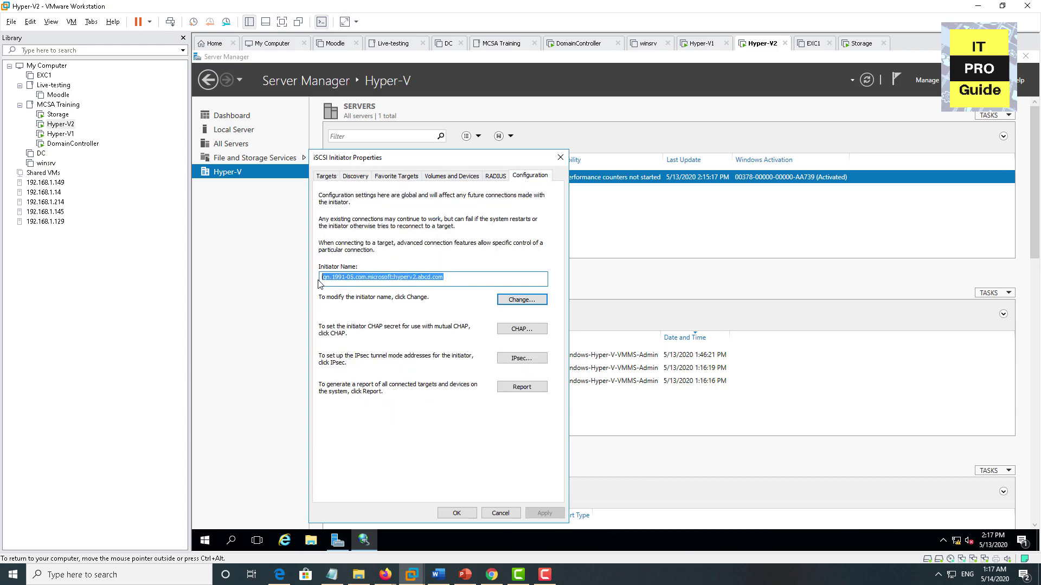
left_click(451, 511)
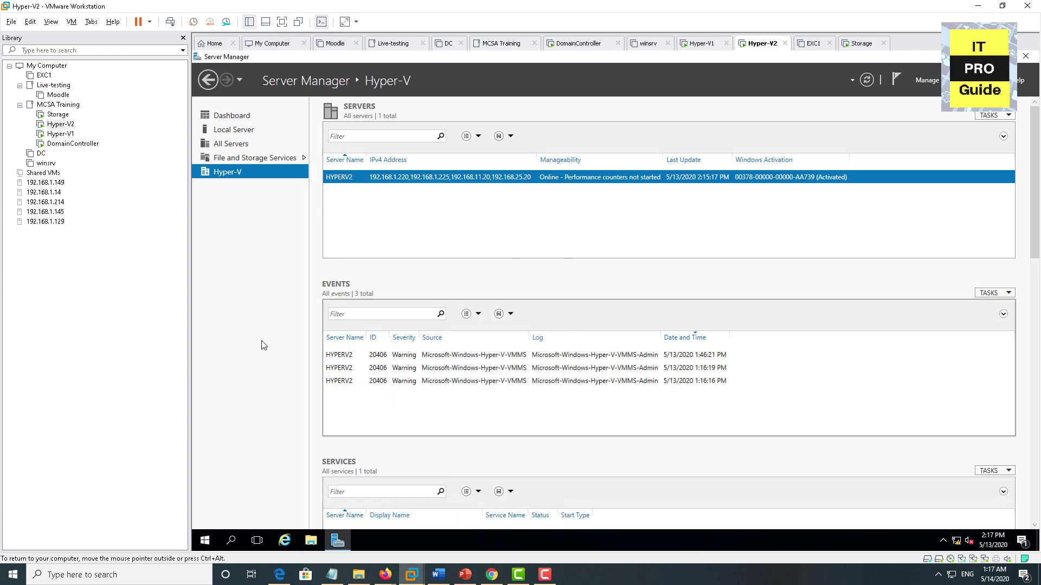
Add the hyperv2 IQN as a second access server and continue to authentication
left_click(58, 115)
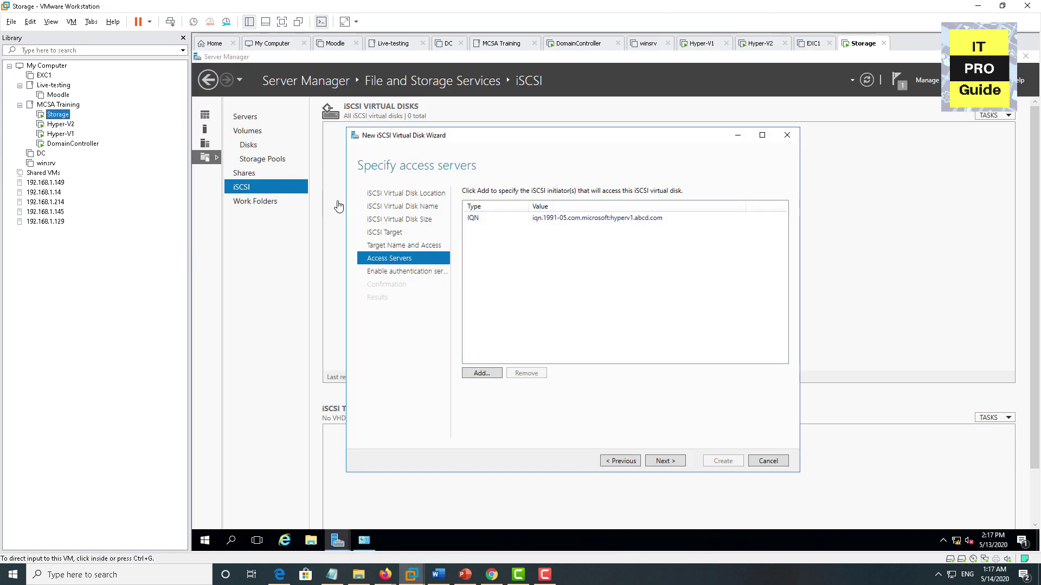
left_click(480, 373)
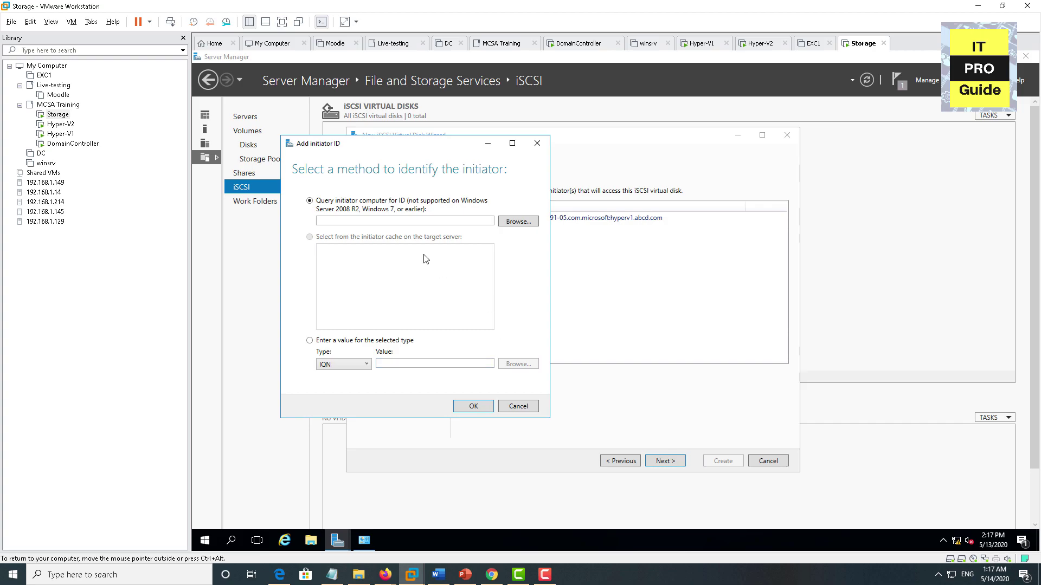
left_click(398, 363)
key("ctrl+v")
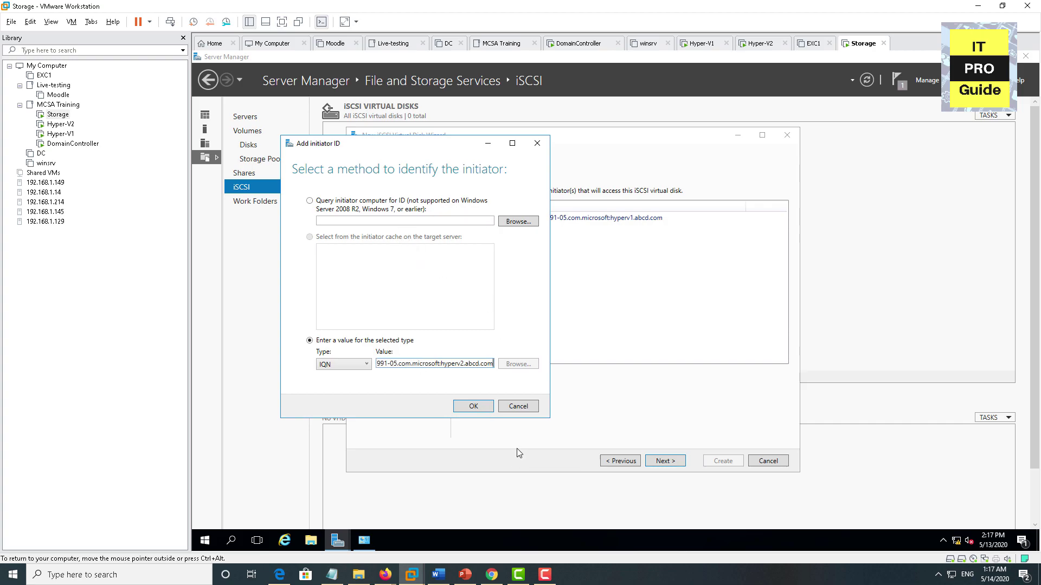
left_click(482, 412)
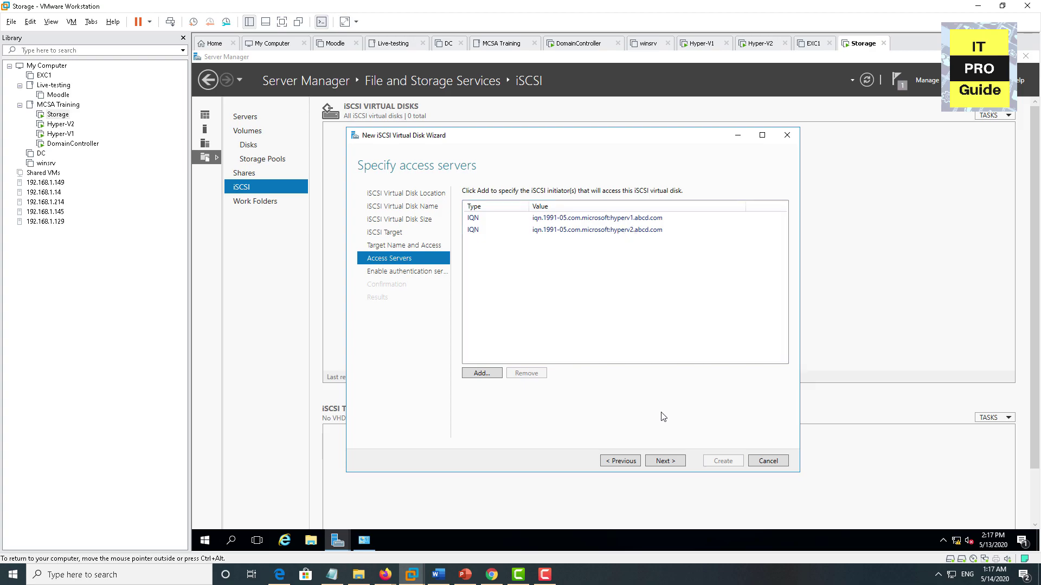
left_click(668, 463)
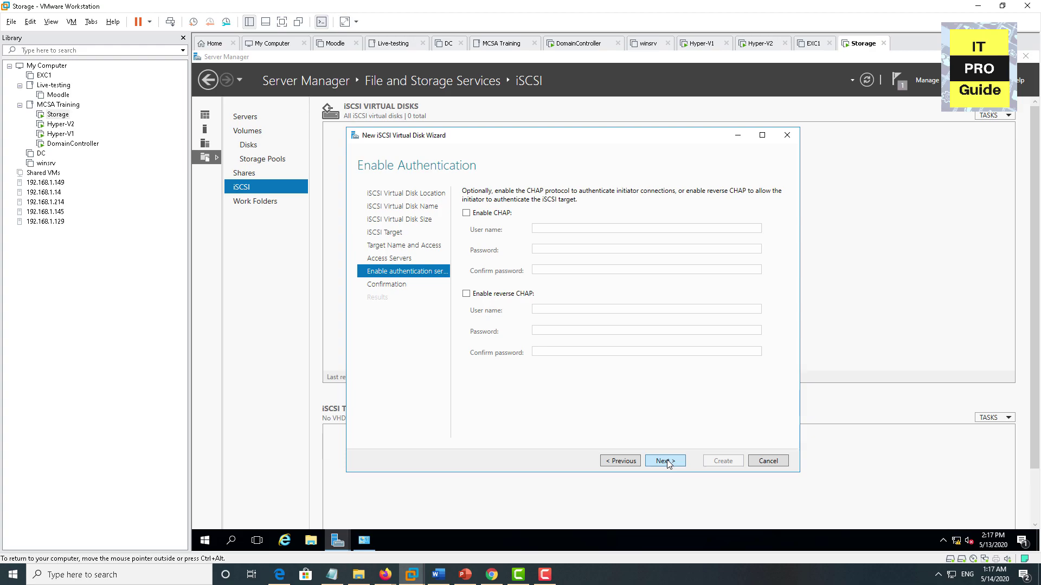
Leave CHAP off, create the 5.00 GB Quorum disk, and close the wizard
left_click(669, 463)
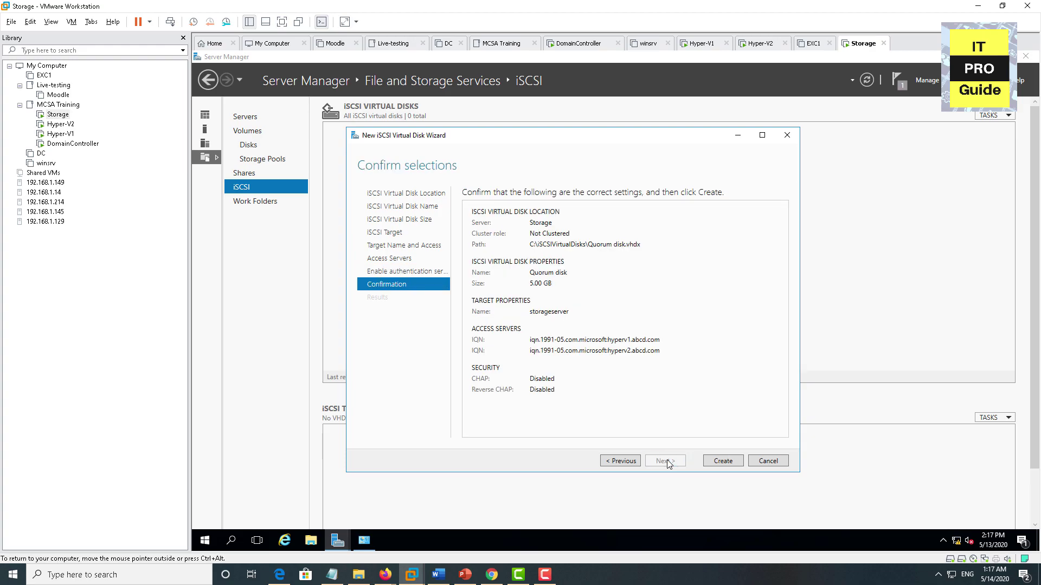
left_click(721, 462)
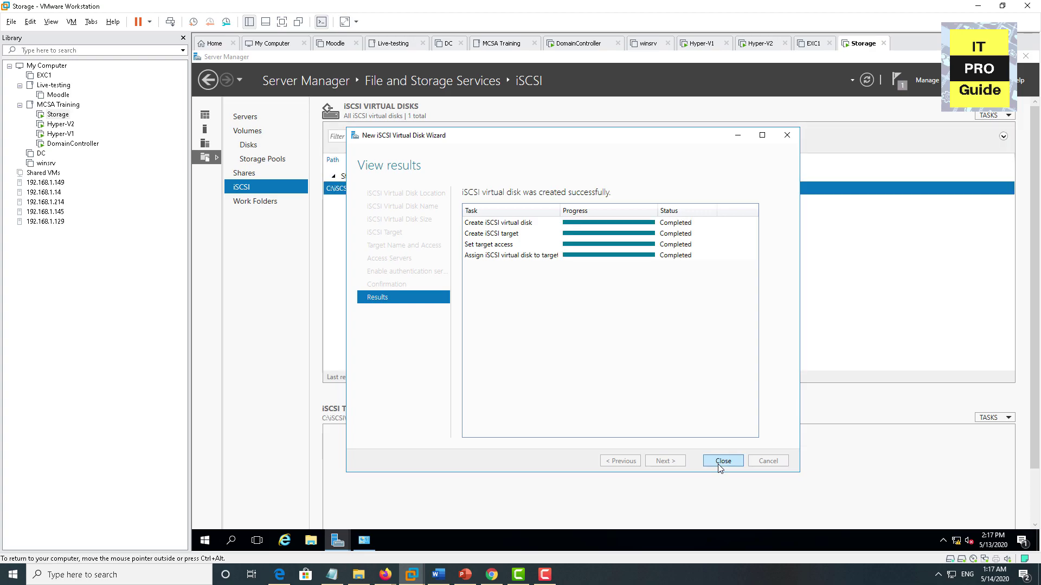
left_click(718, 464)
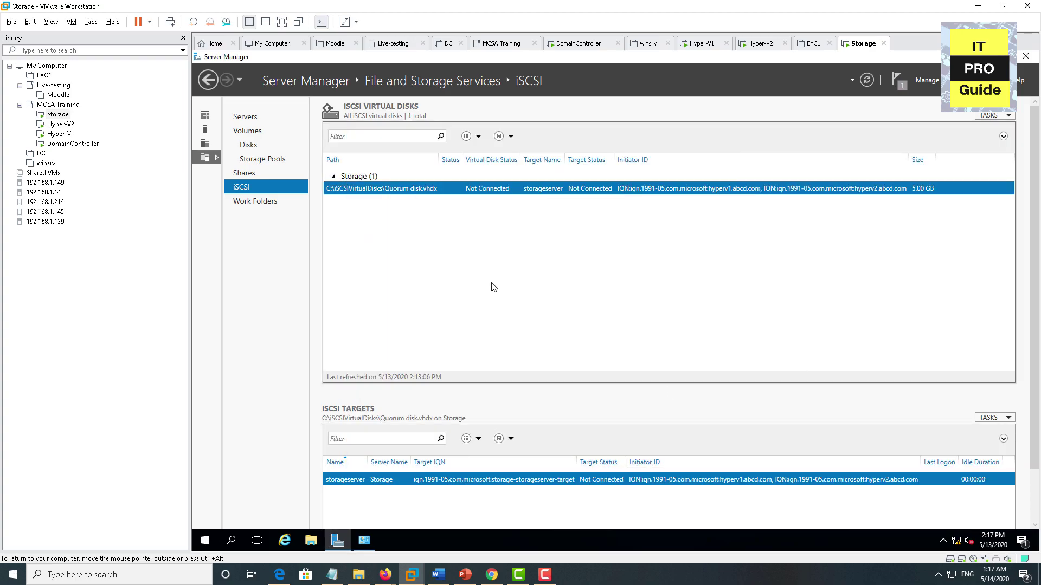
Start a new iSCSI virtual disk named HyperVDisks on volume E: with a 79 GB size
right_click(385, 225)
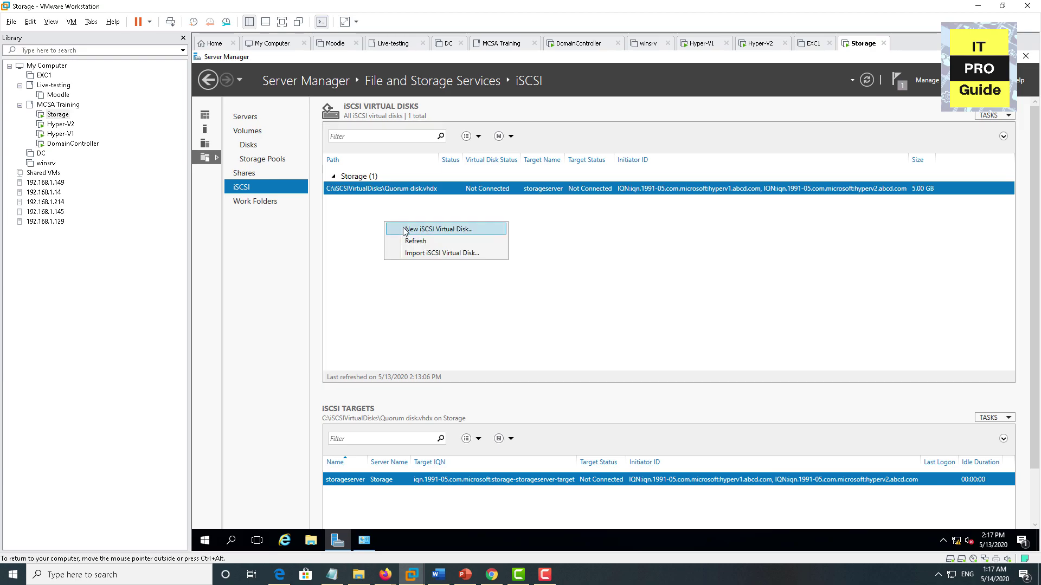
left_click(403, 231)
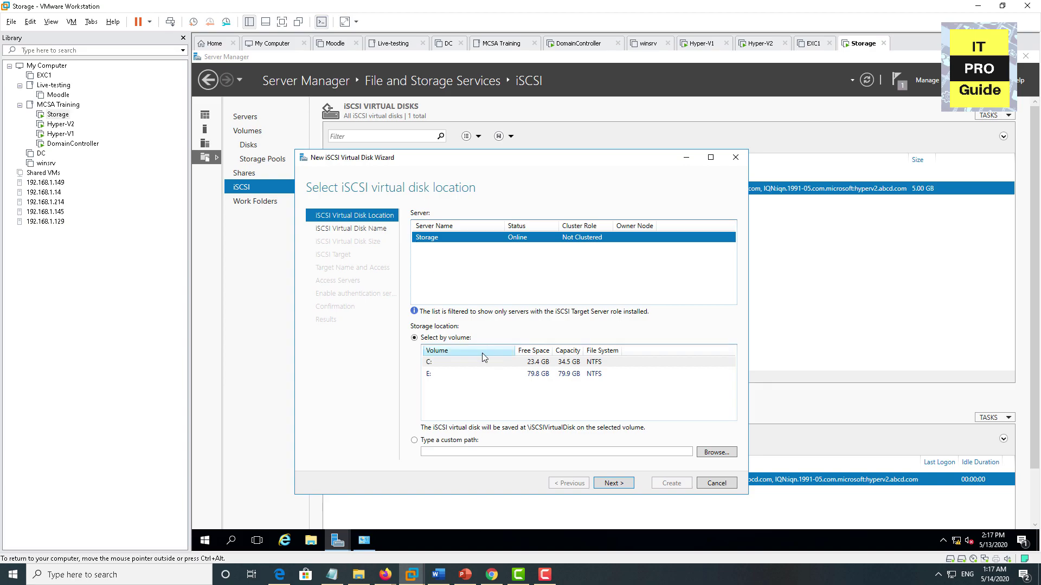
left_click(483, 375)
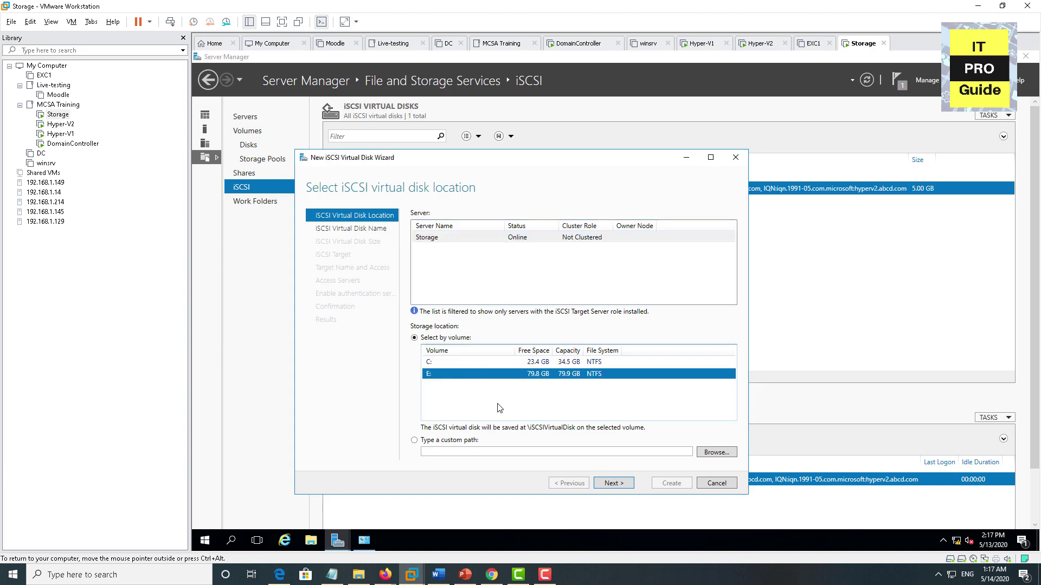
left_click(607, 485)
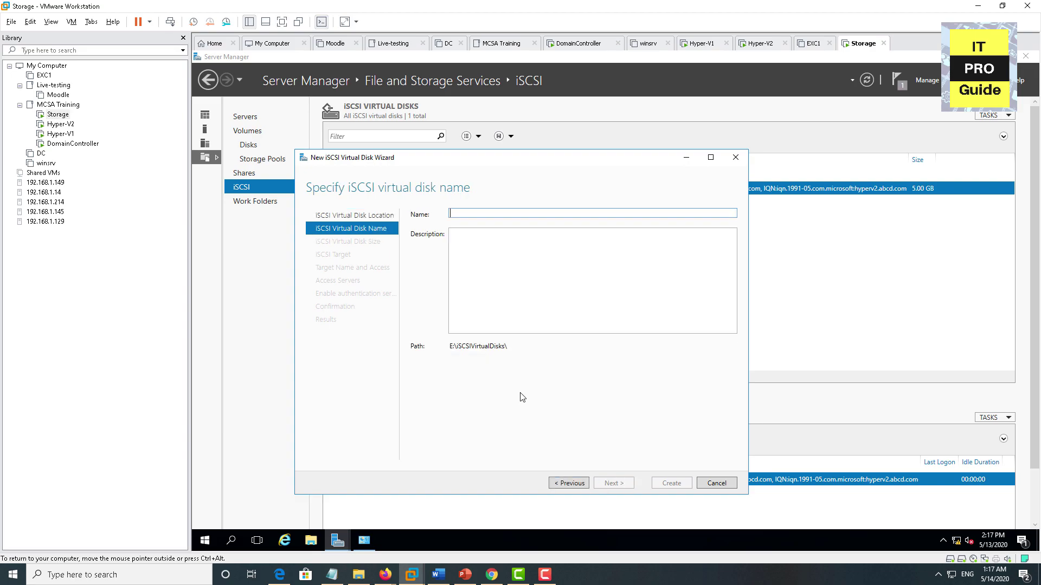
type("Hyp")
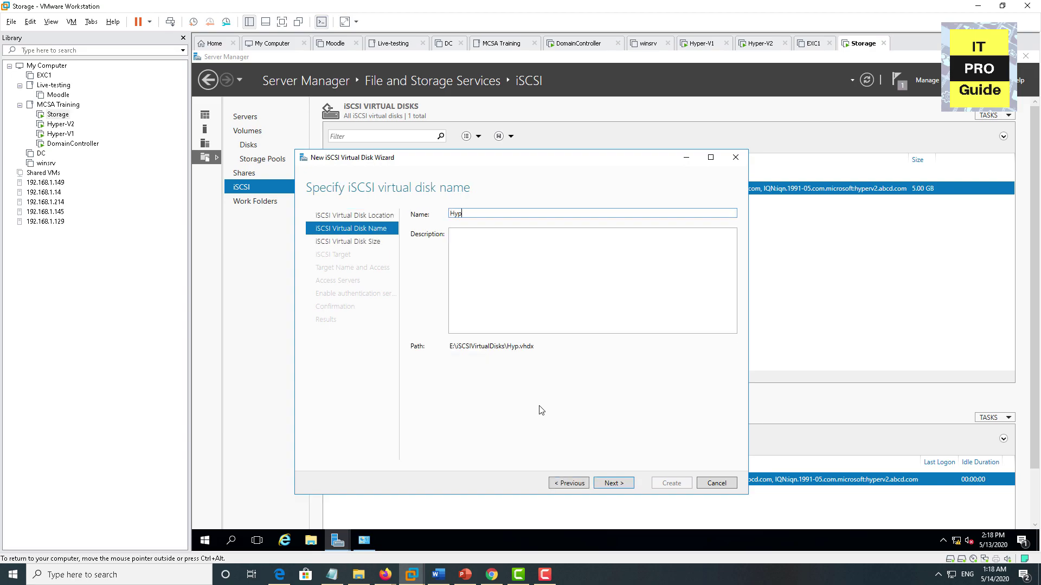
type("erV")
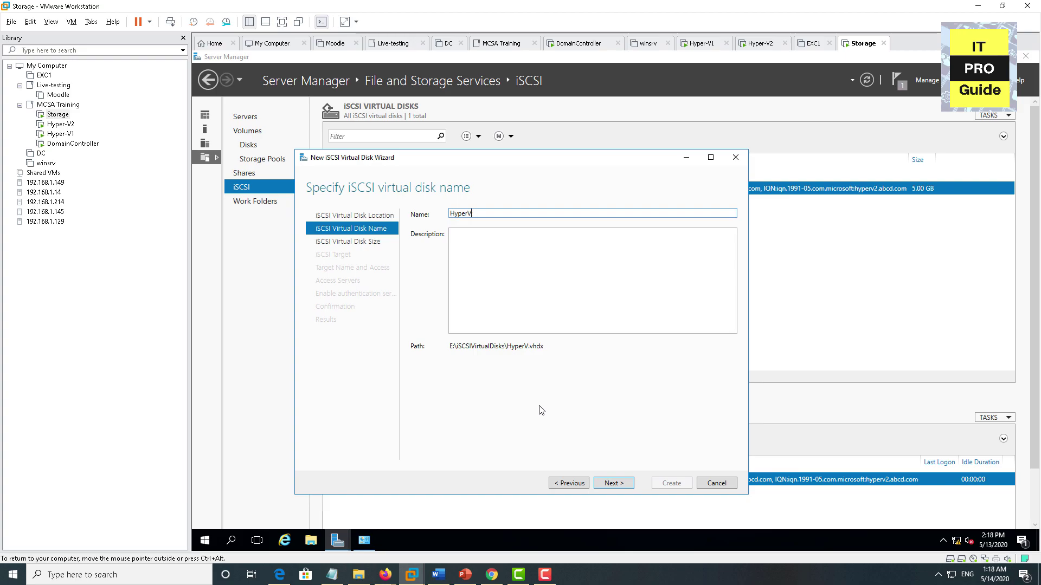
type("Disks")
left_click(621, 484)
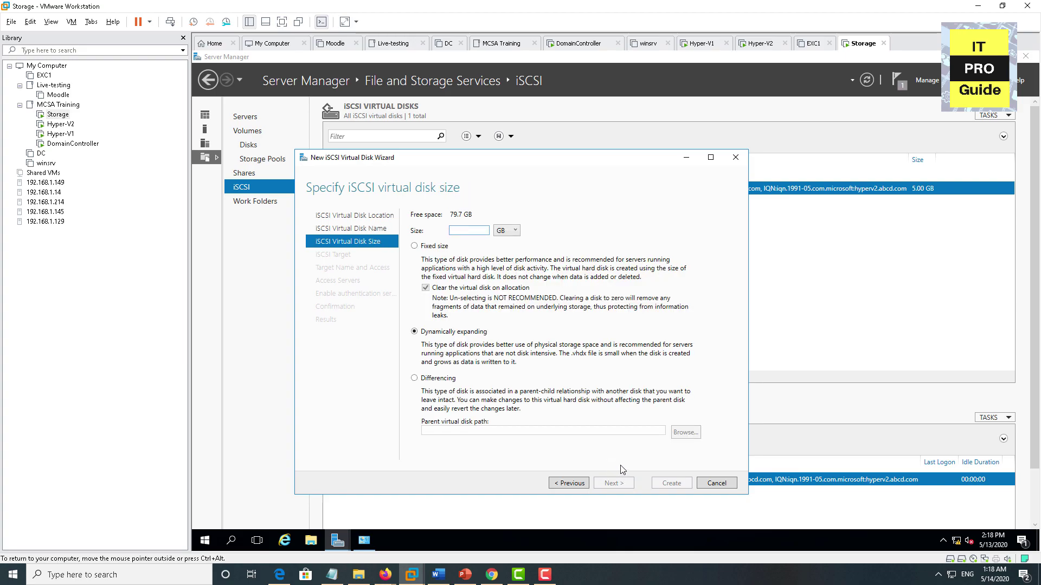
type("79")
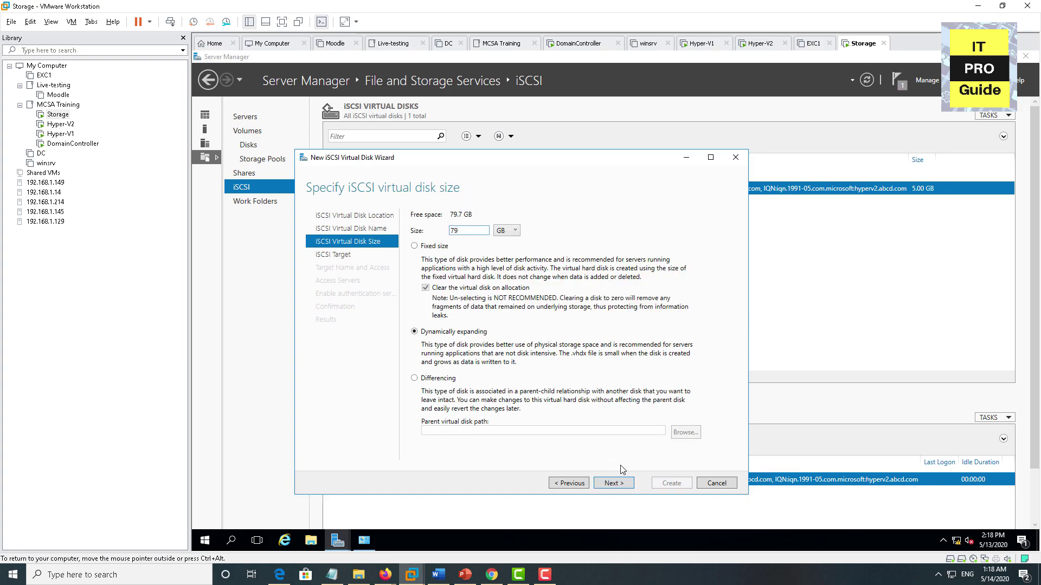
left_click(615, 483)
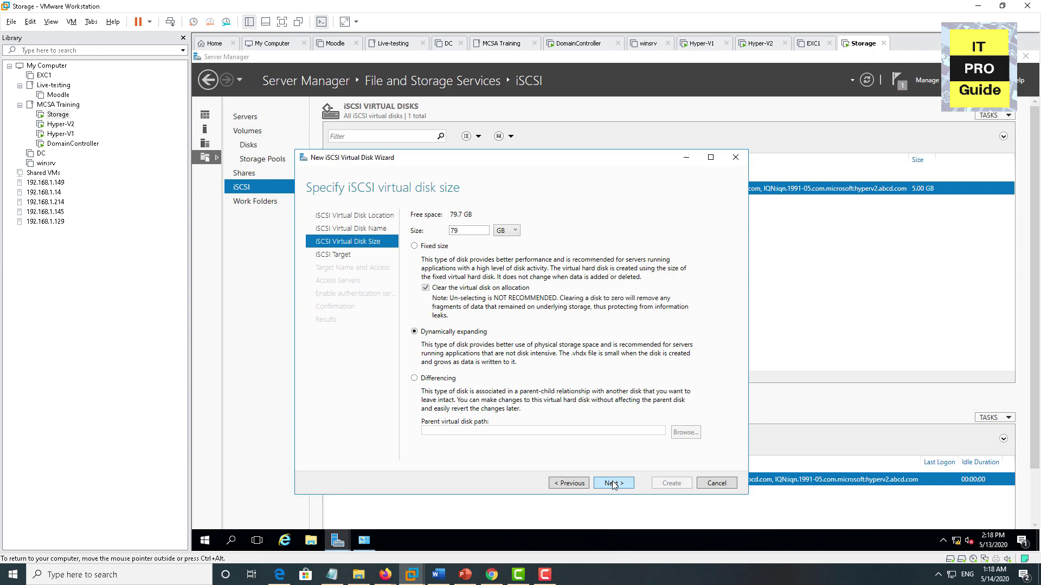
left_click(614, 484)
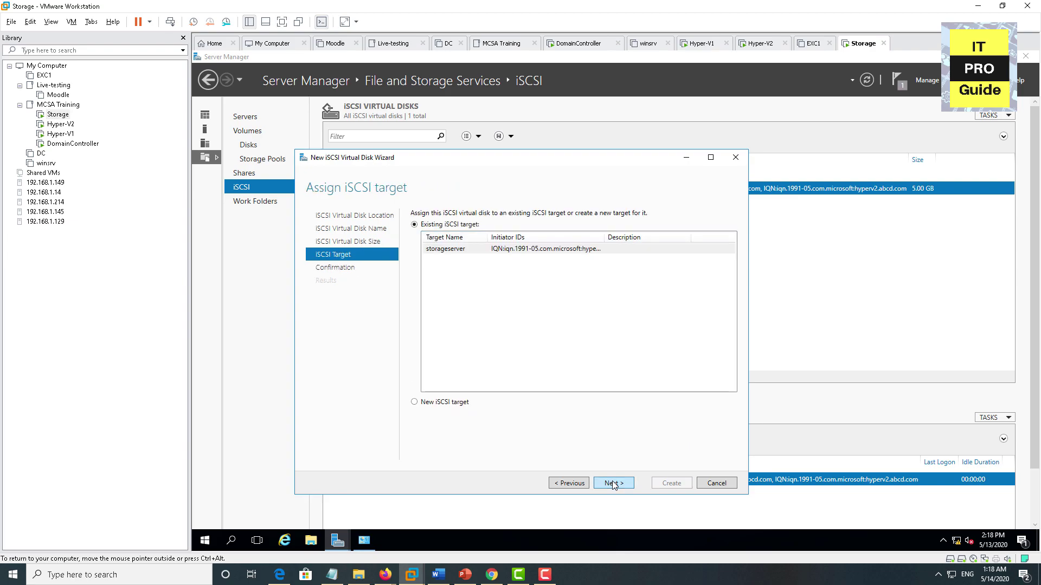
Assign HyperVDisks to the existing storageserver target, create it, and close the wizard
left_click(535, 252)
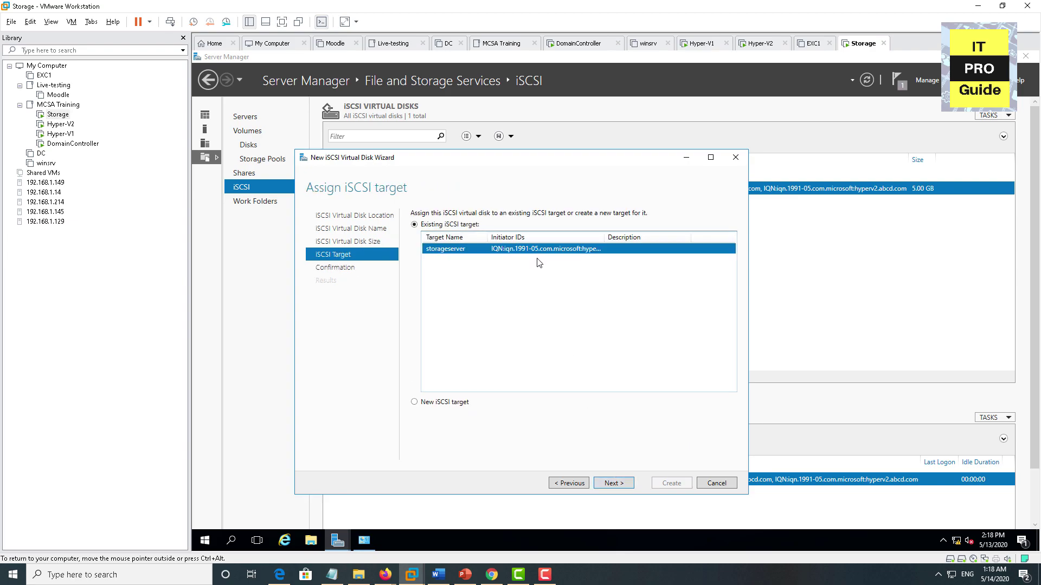
left_click(454, 404)
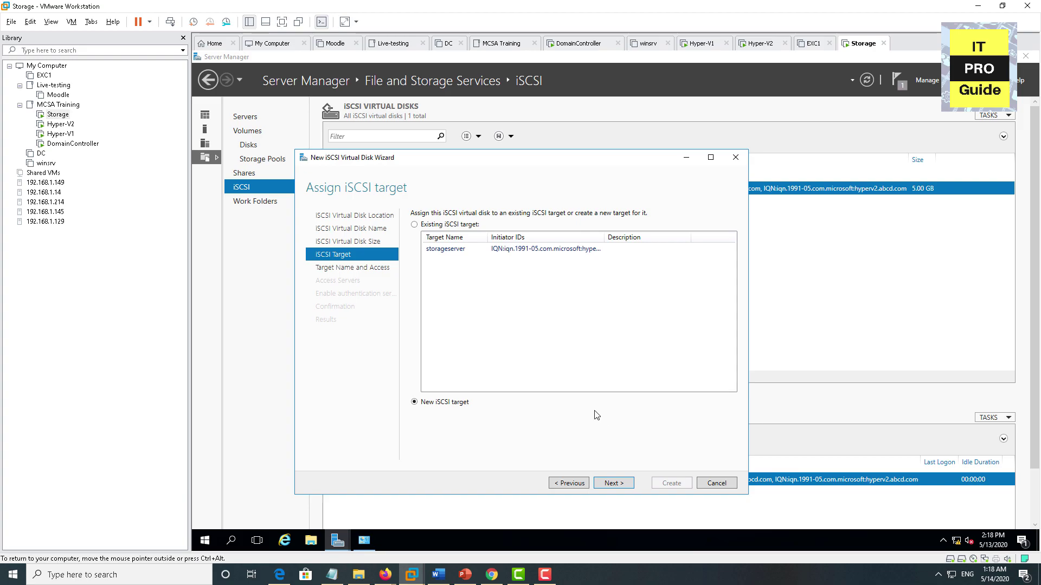
left_click(460, 225)
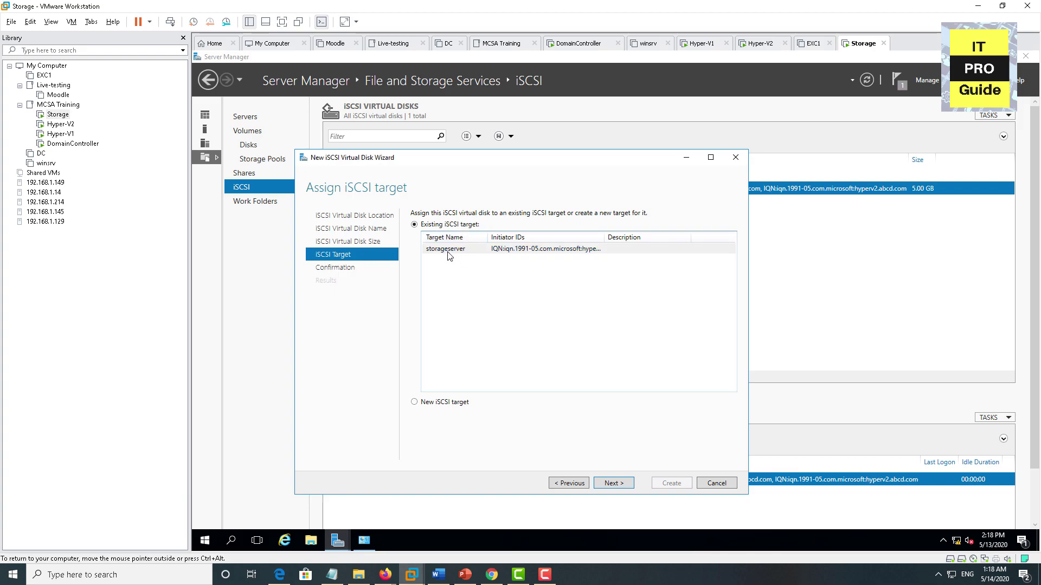
left_click(450, 251)
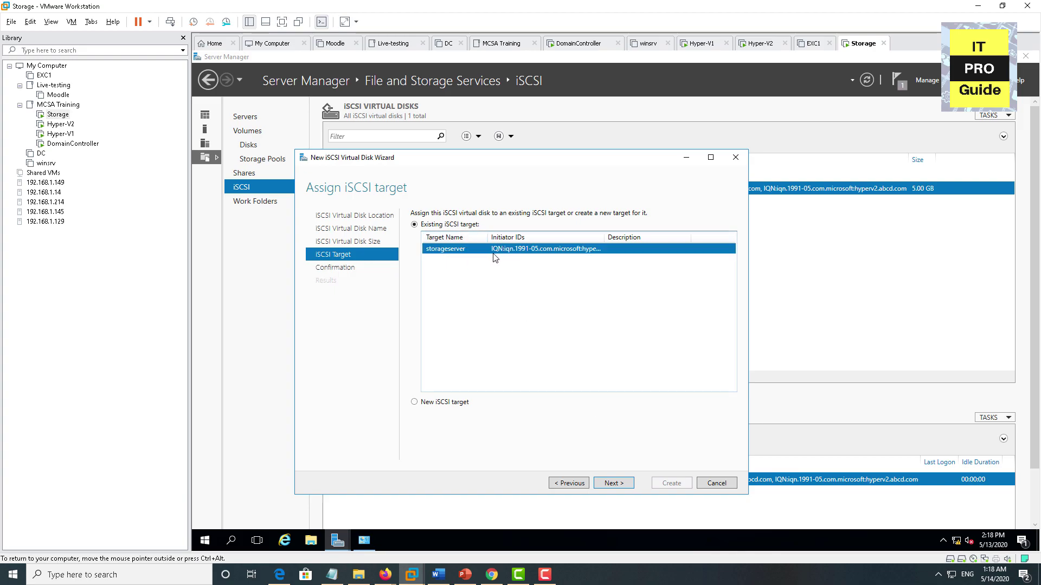
left_click(614, 483)
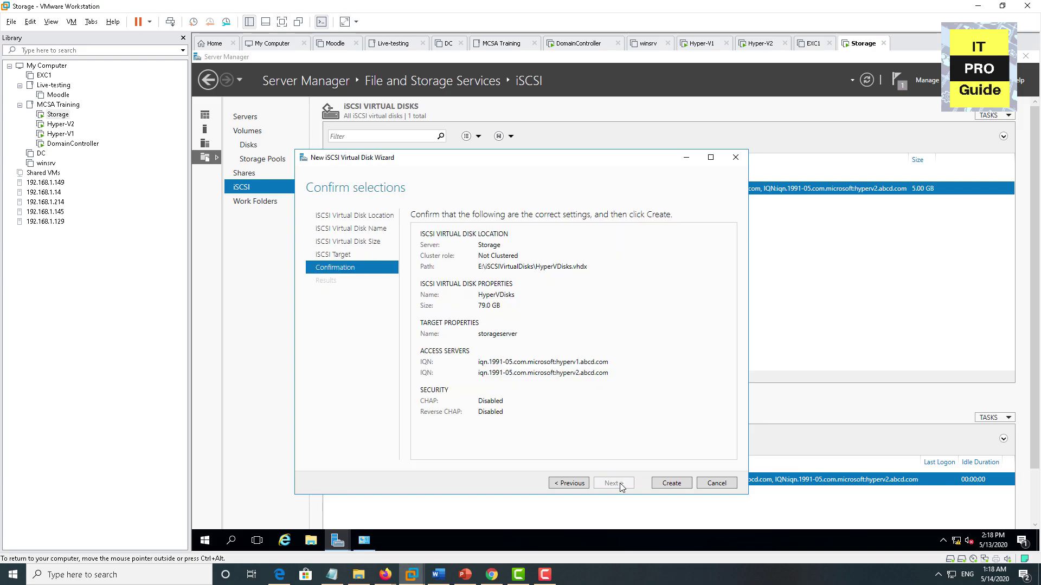
left_click(667, 484)
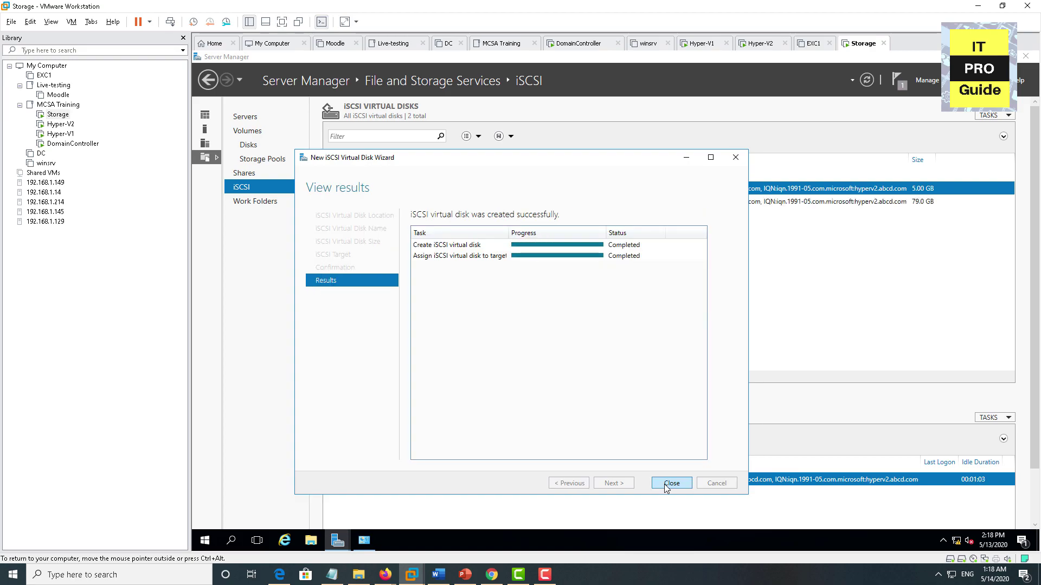
left_click(666, 487)
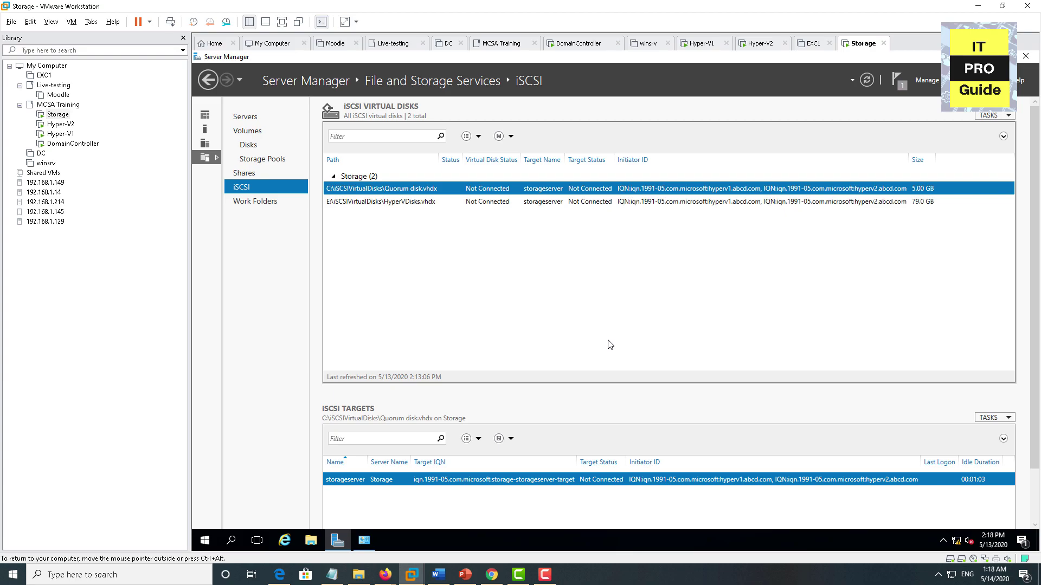
left_click(468, 203)
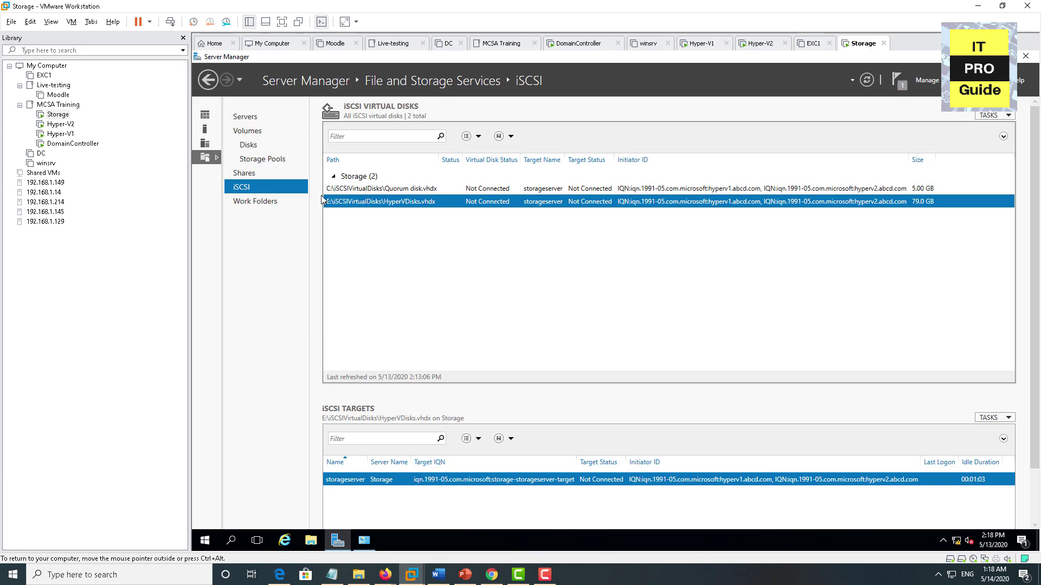
On Hyper-V1, Quick Connect the iSCSI Initiator to the target at 192.168.25.30
left_click(63, 135)
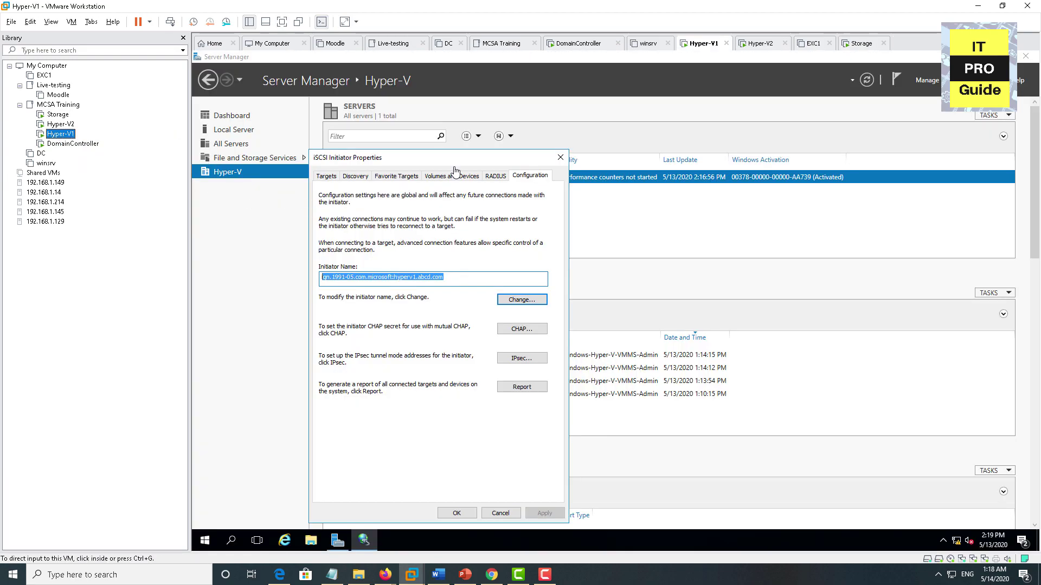
left_click(560, 158)
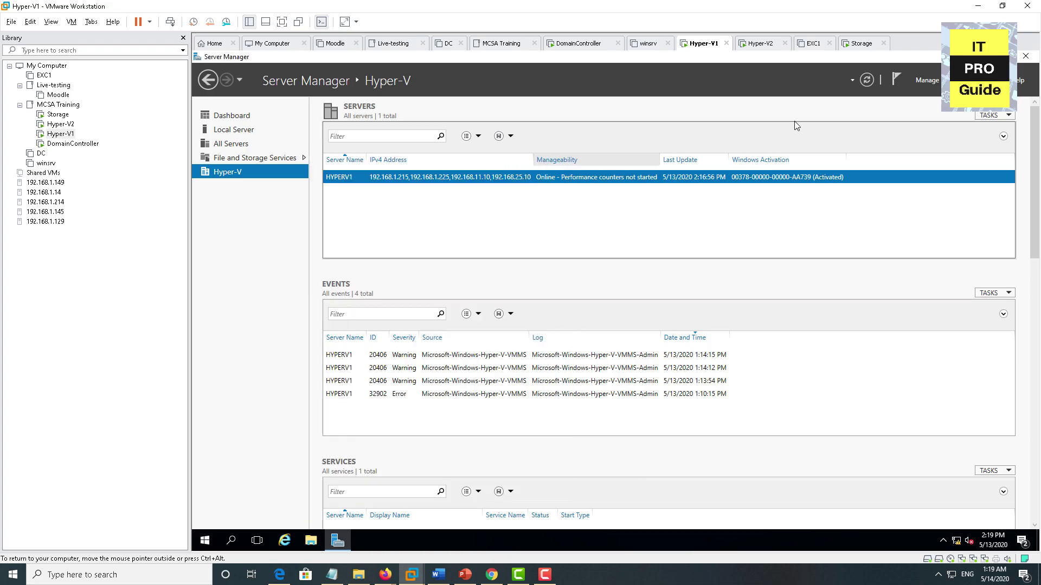
left_click(962, 80)
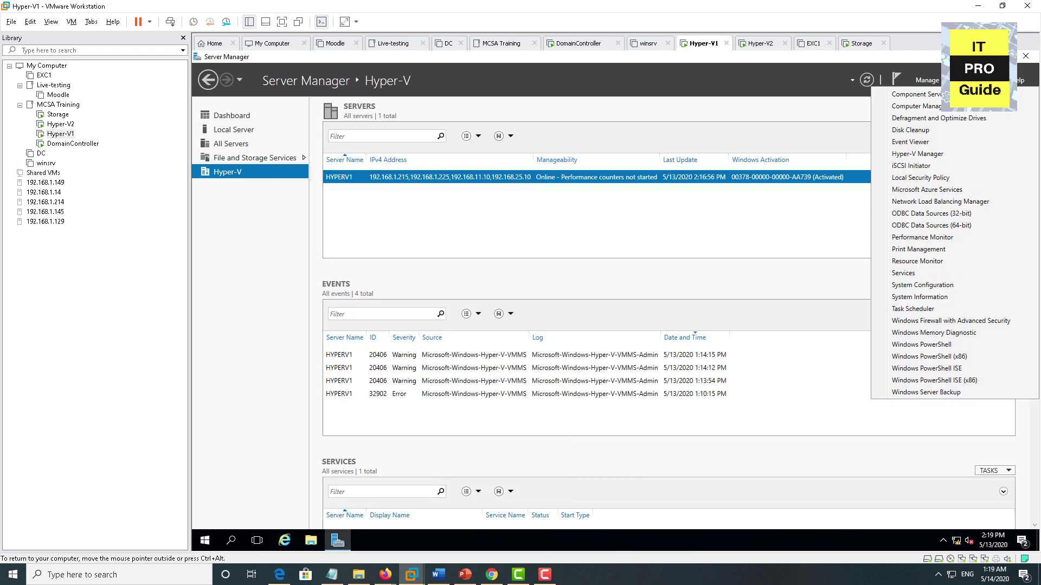
left_click(947, 169)
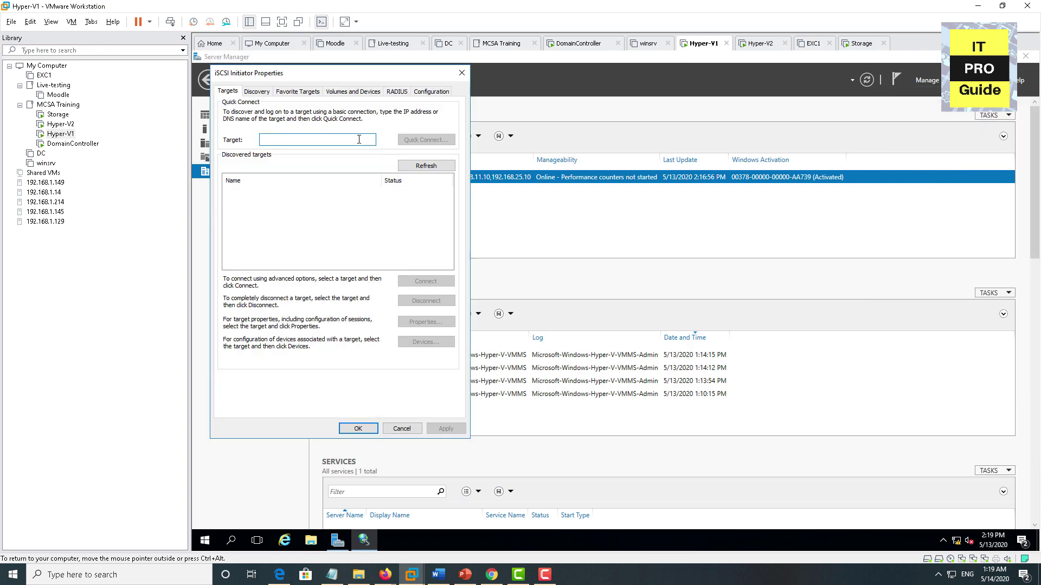
type("192.168.25.30")
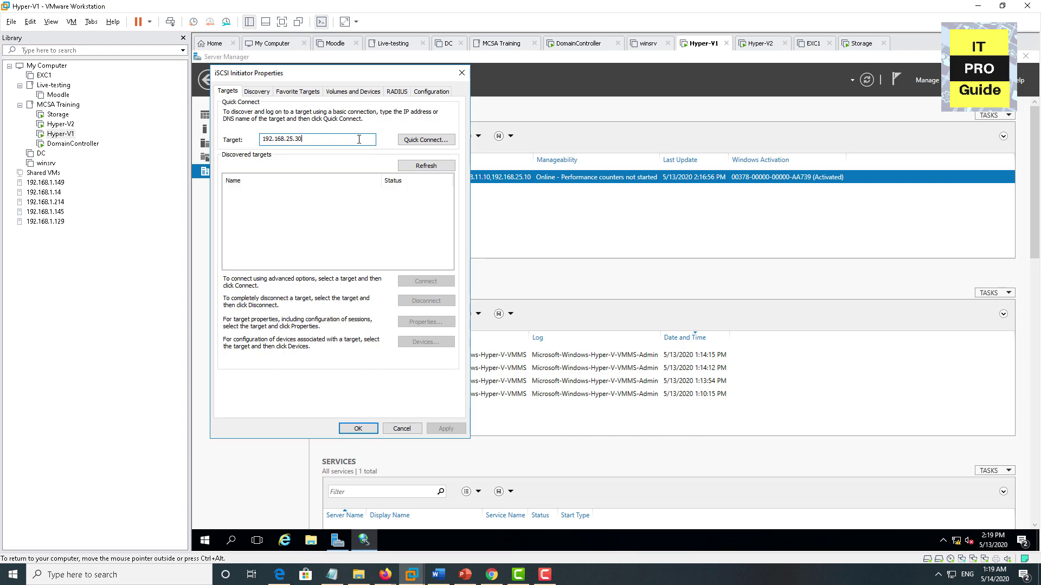
left_click(444, 142)
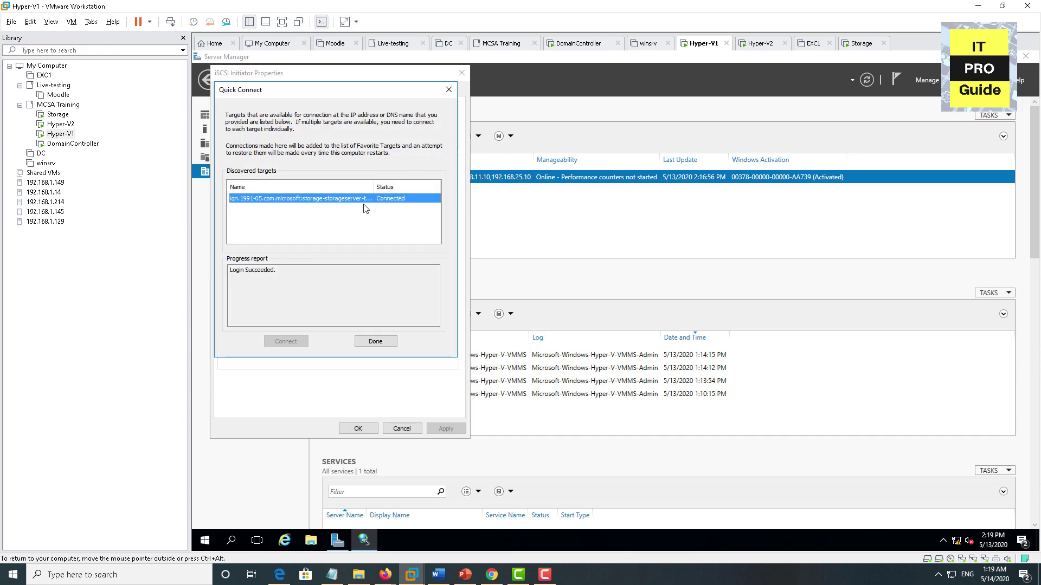
left_click(373, 341)
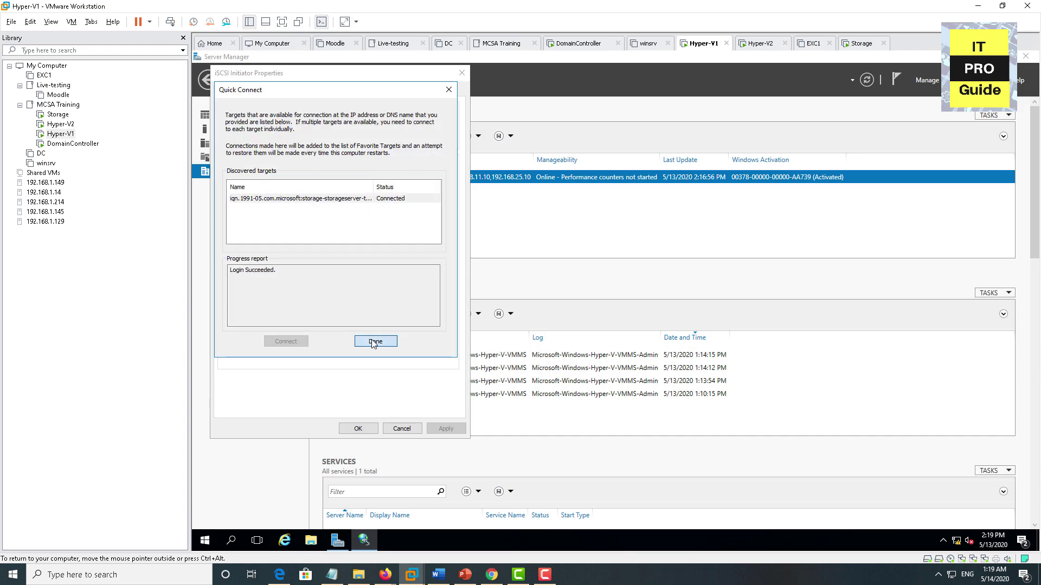
left_click(327, 193)
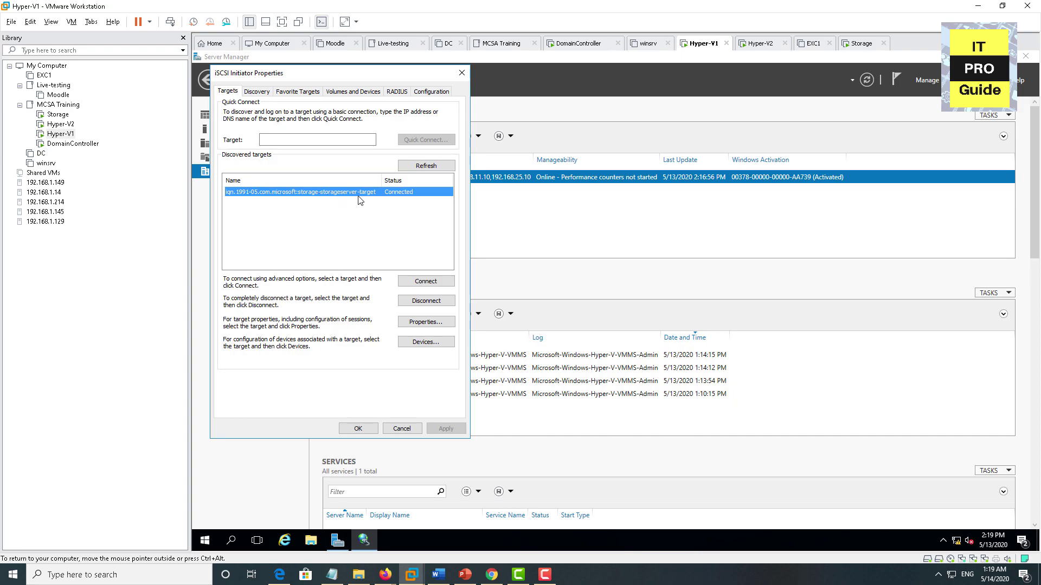
Check the 192.168.25.30 discovery portal and bound volumes, then close the iSCSI Initiator with OK
left_click(263, 92)
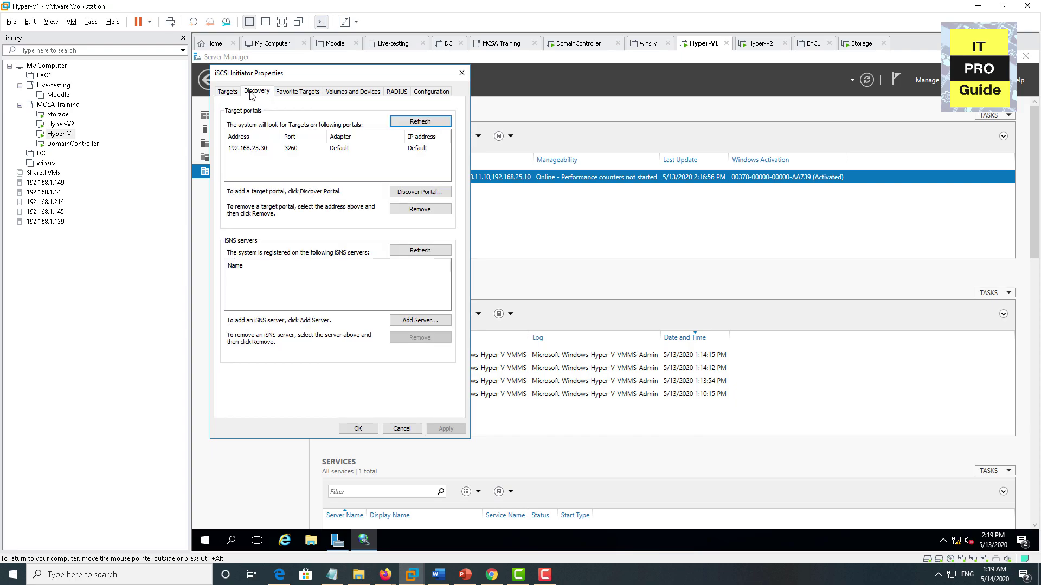
left_click(290, 151)
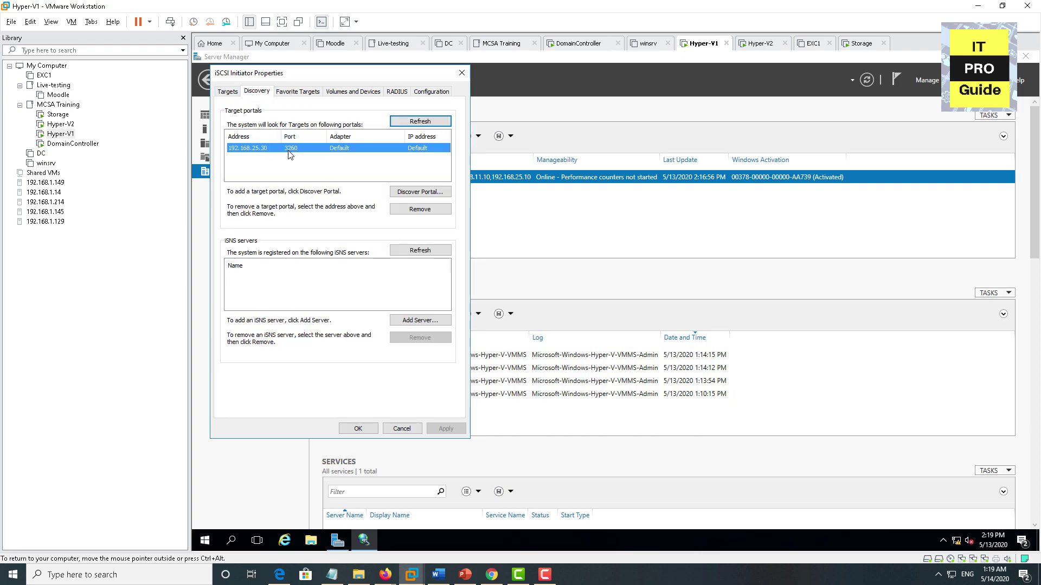
left_click(342, 92)
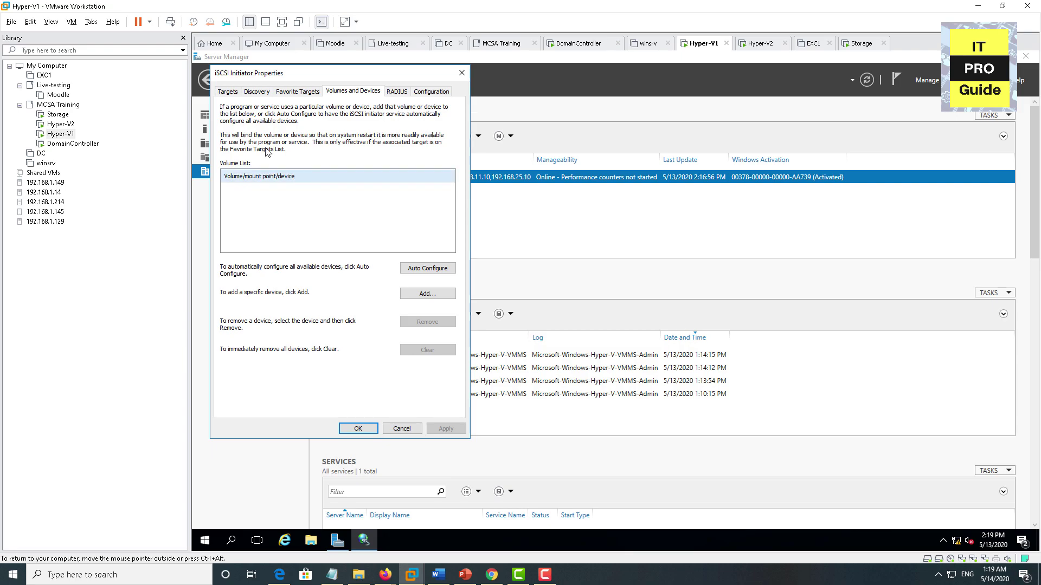
left_click(224, 95)
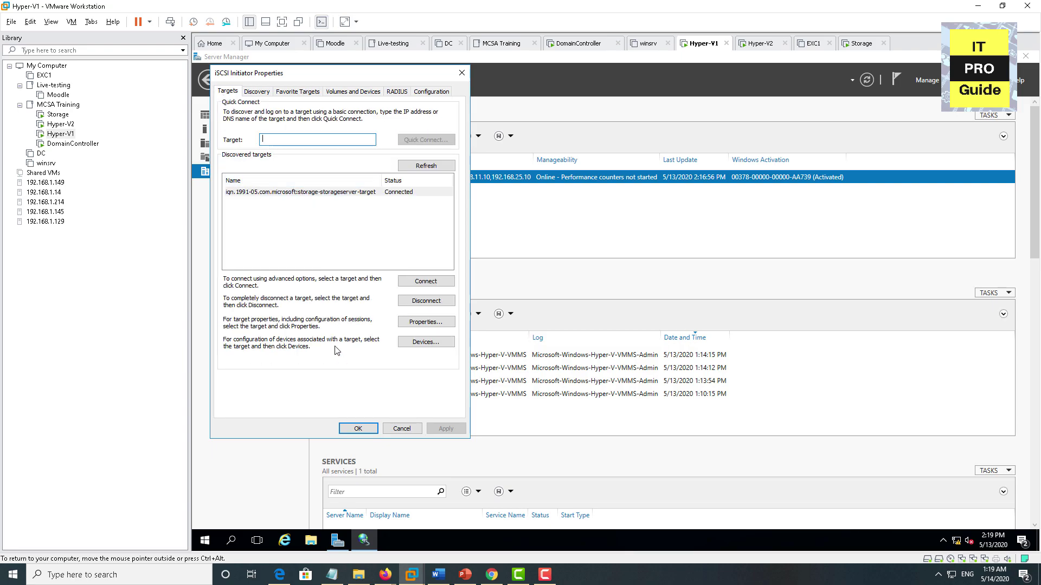
left_click(357, 428)
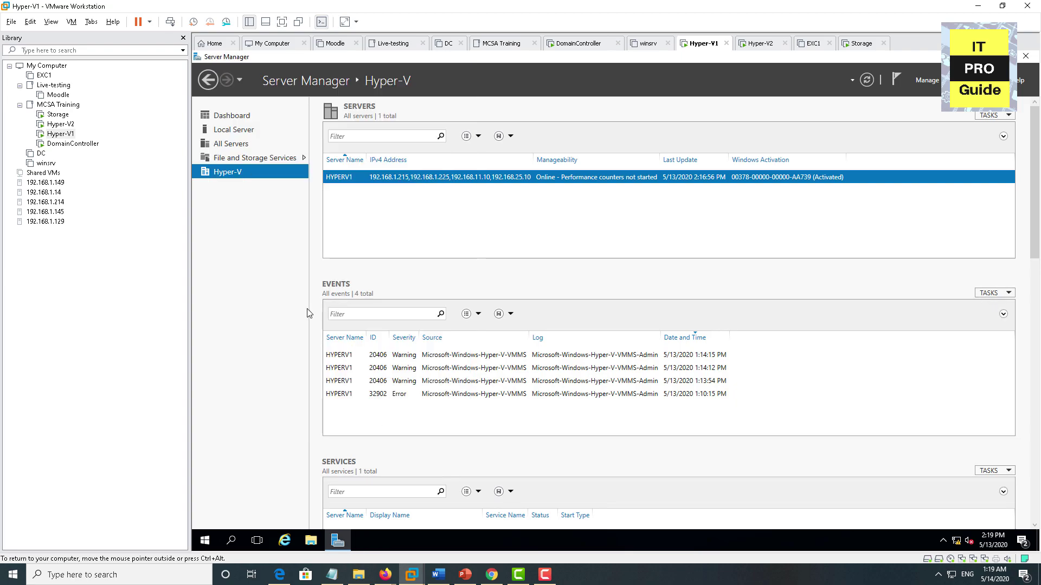
Open Hyper-V1's disk list and inspect the offline 5 GB and 79 GB iSCSI disks
left_click(243, 162)
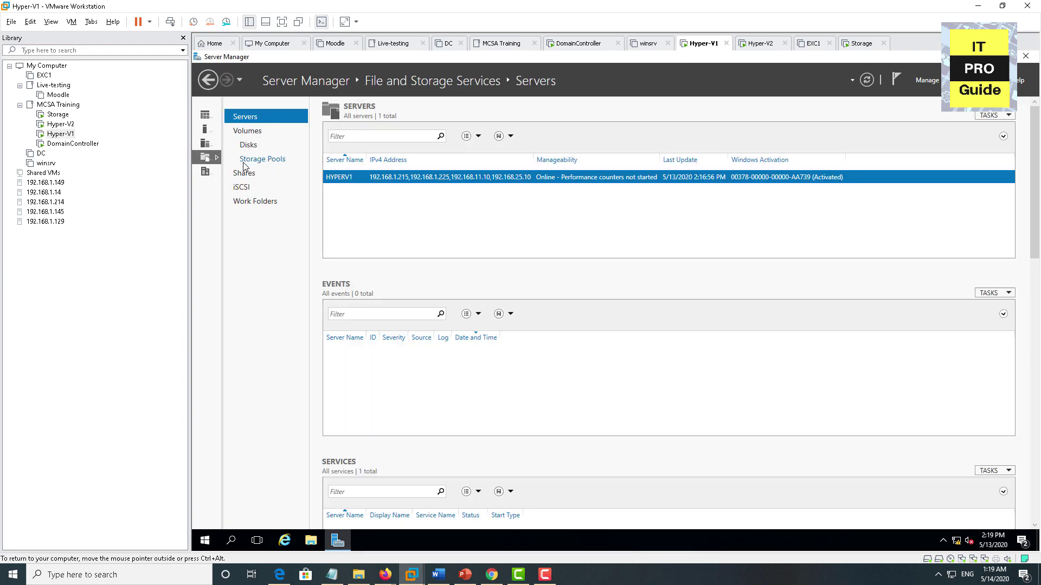
left_click(247, 146)
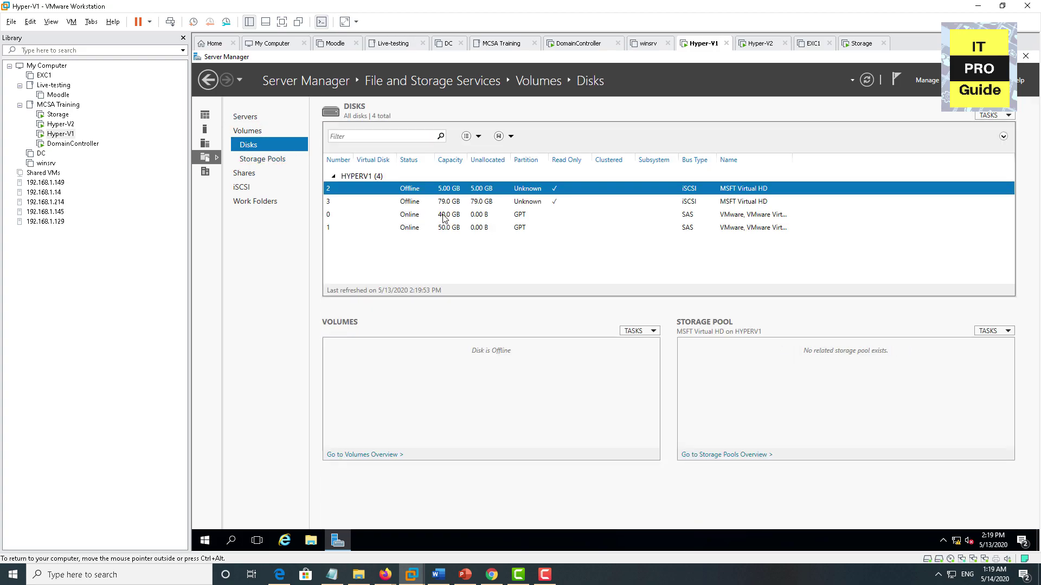
left_click(466, 205)
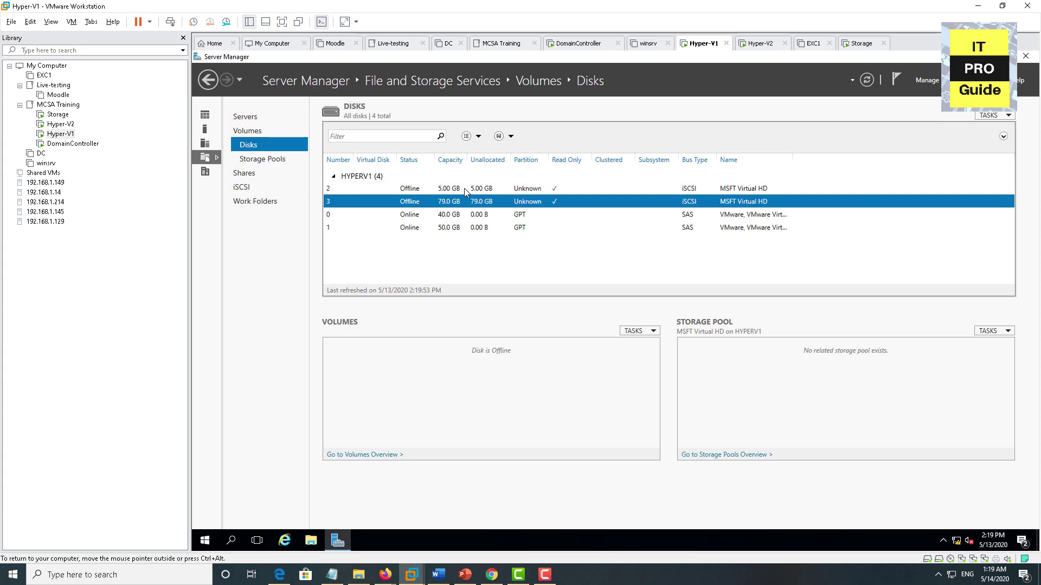
left_click(464, 188)
left_click(464, 204)
left_click(451, 191)
right_click(451, 192)
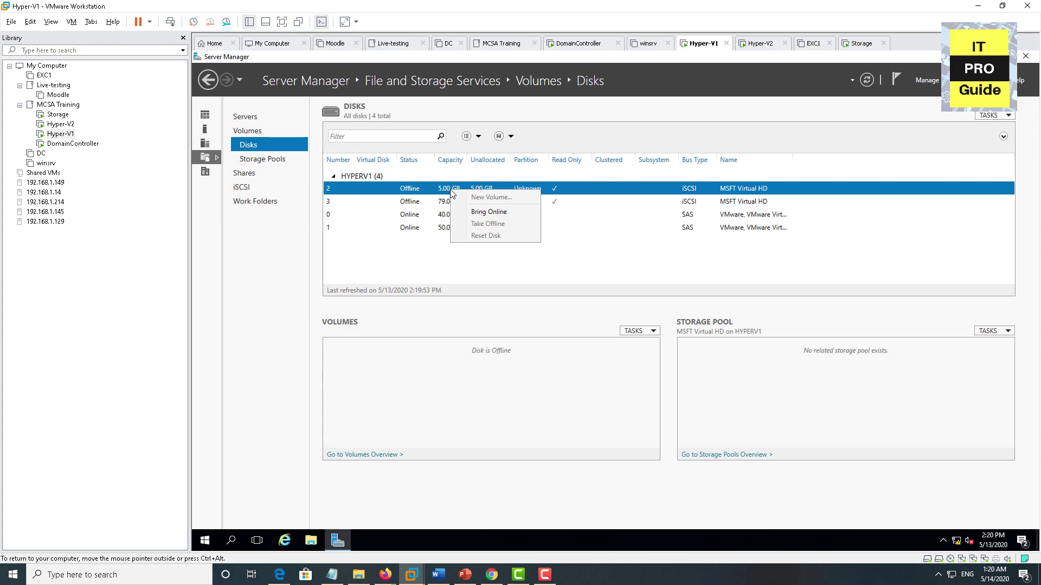
left_click(431, 193)
left_click(429, 201)
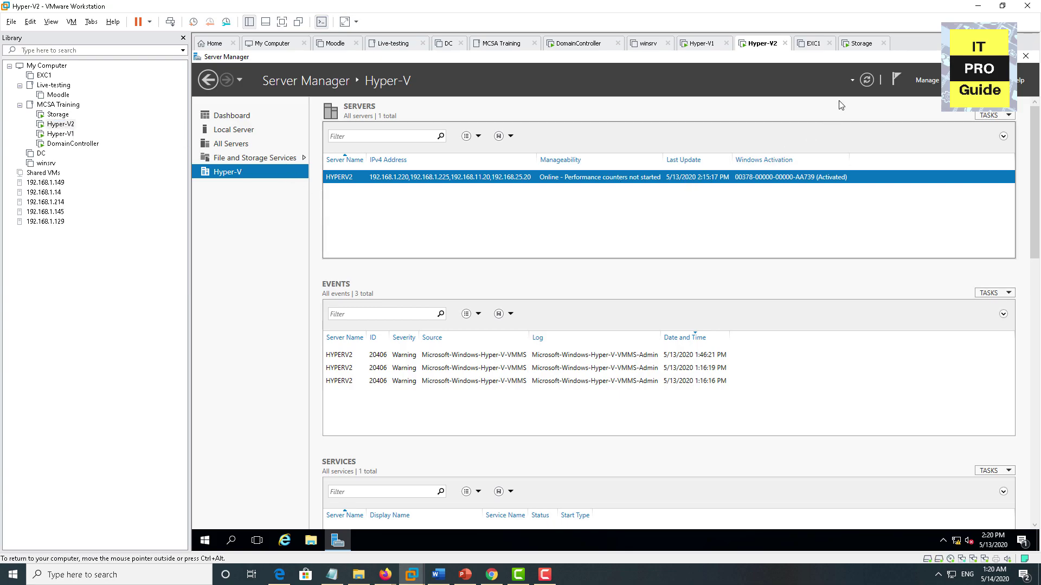
On Hyper-V2, Quick Connect the iSCSI Initiator to 192.168.25.30, check the discovery portal, and close
left_click(962, 80)
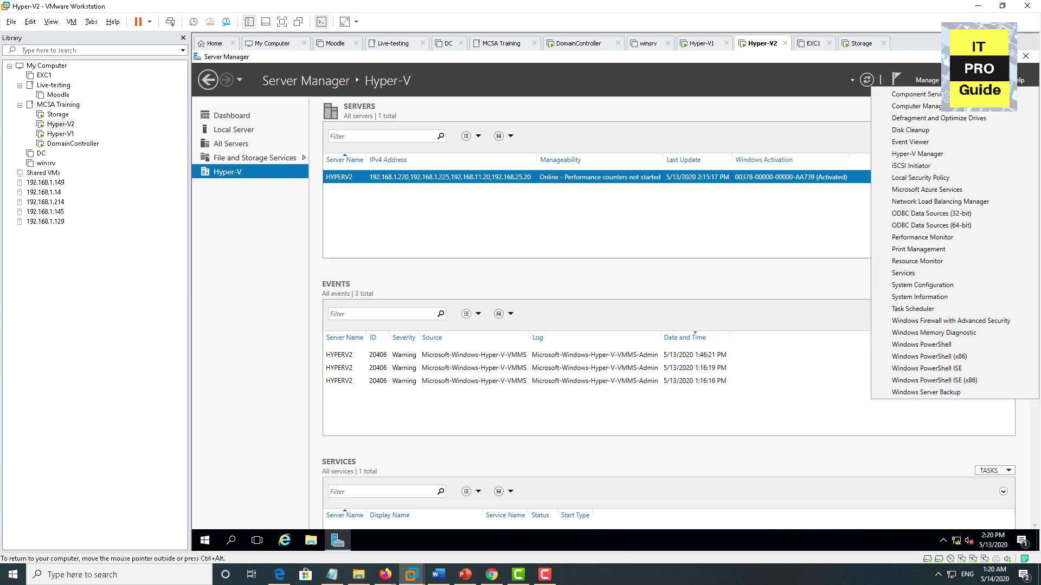
left_click(926, 170)
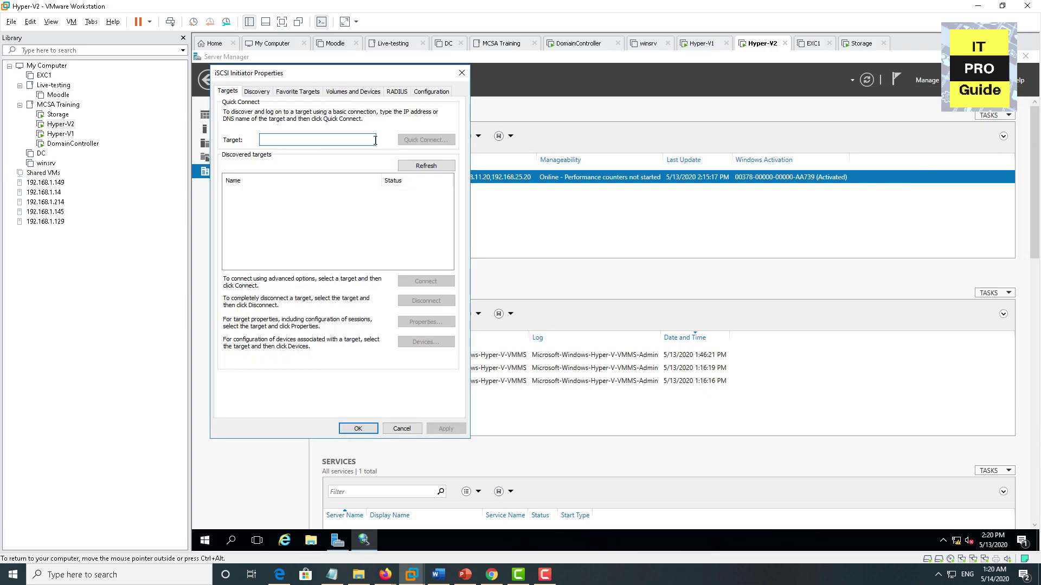
type("192.168.")
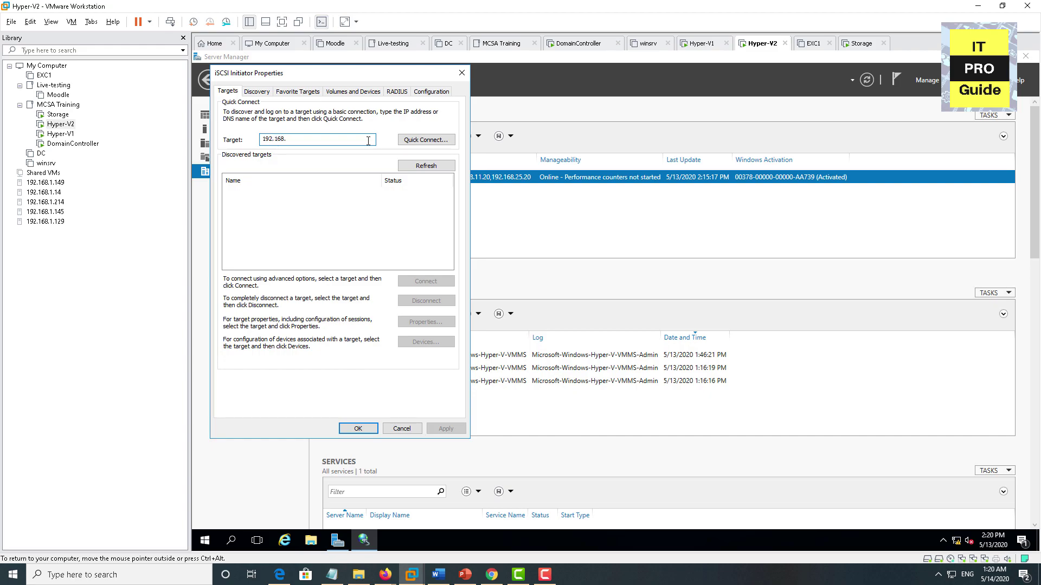
type("25.30")
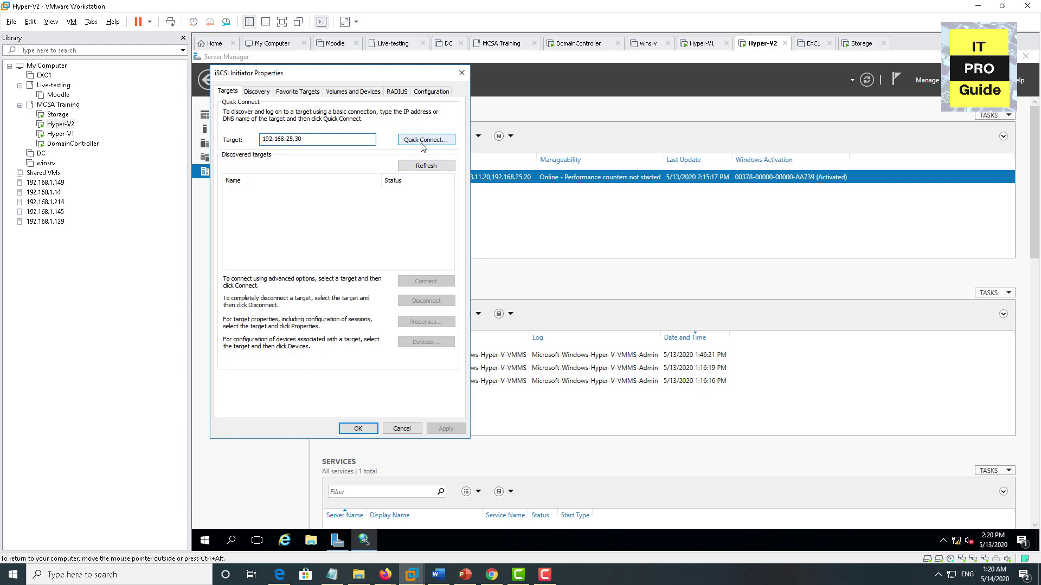
left_click(422, 142)
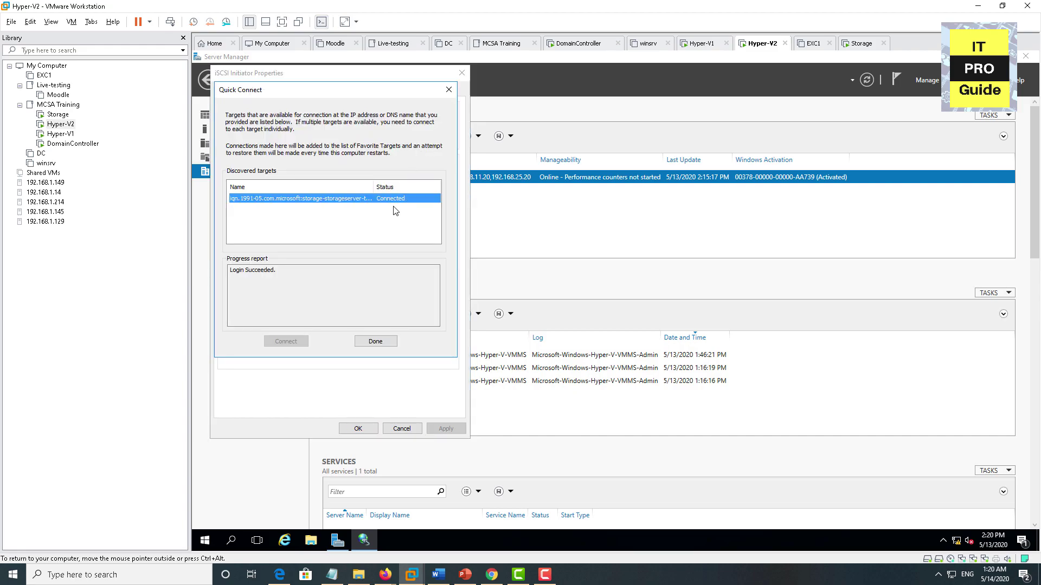
left_click(376, 341)
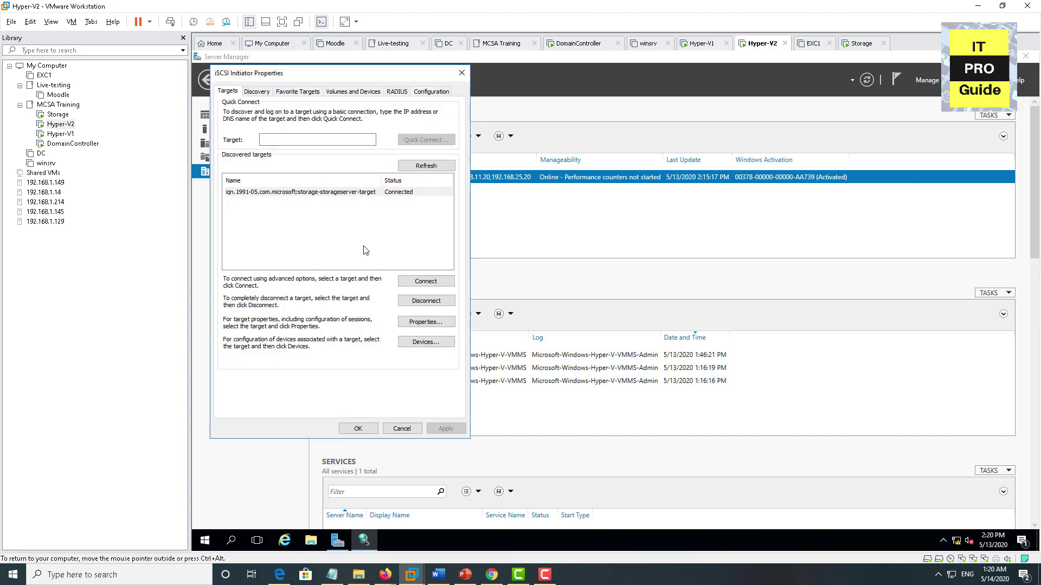
left_click(262, 93)
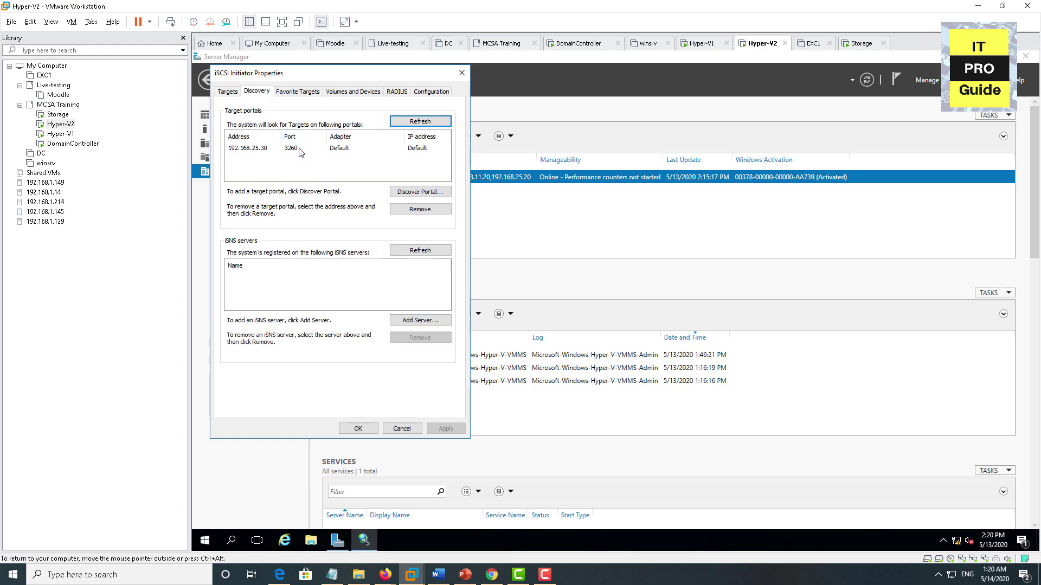
left_click(301, 150)
left_click(357, 429)
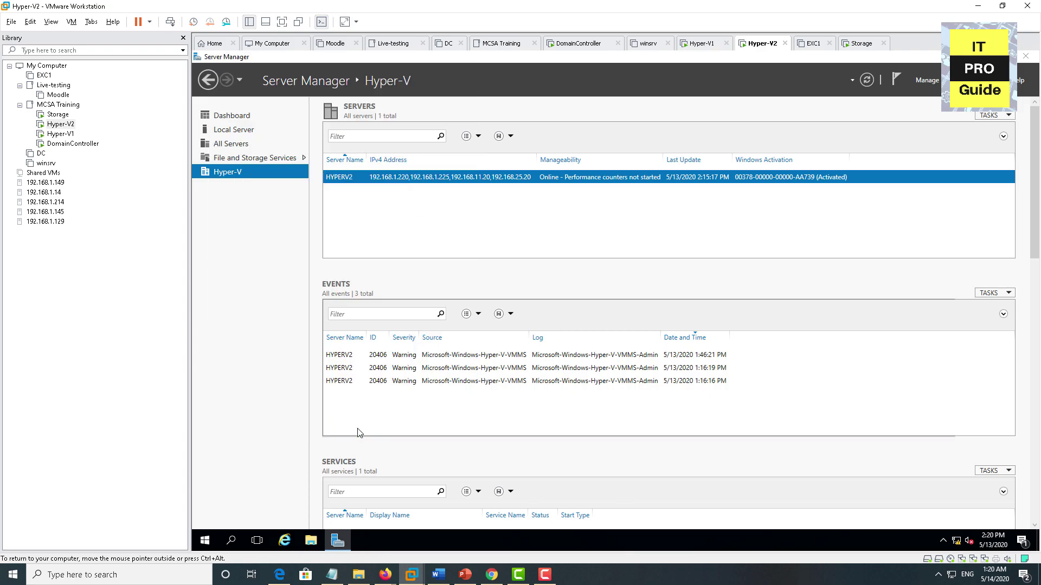
Open Hyper-V2's disk list and select the offline 79 GB iSCSI disk
left_click(261, 160)
left_click(250, 147)
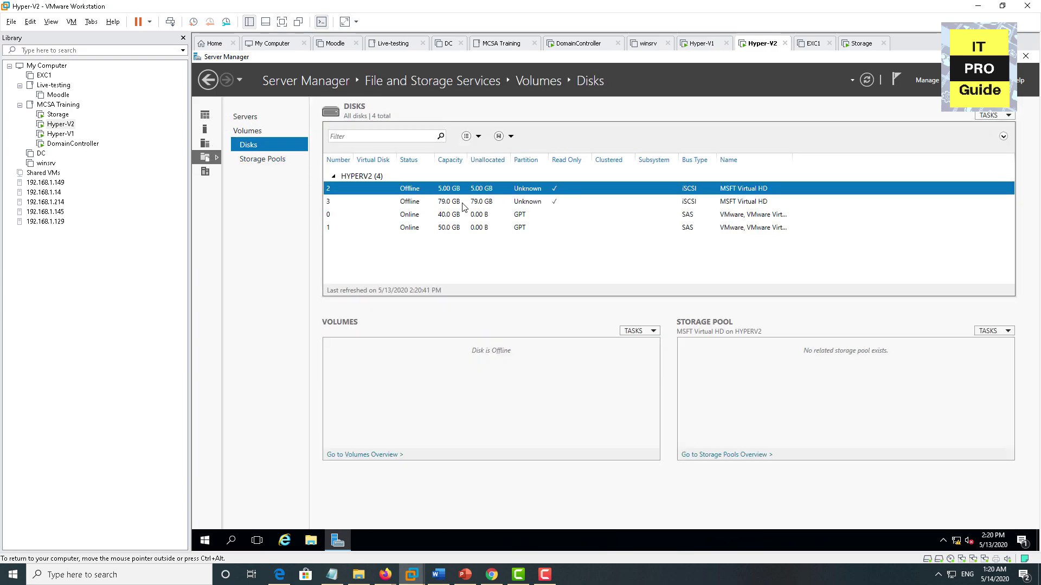
left_click(458, 204)
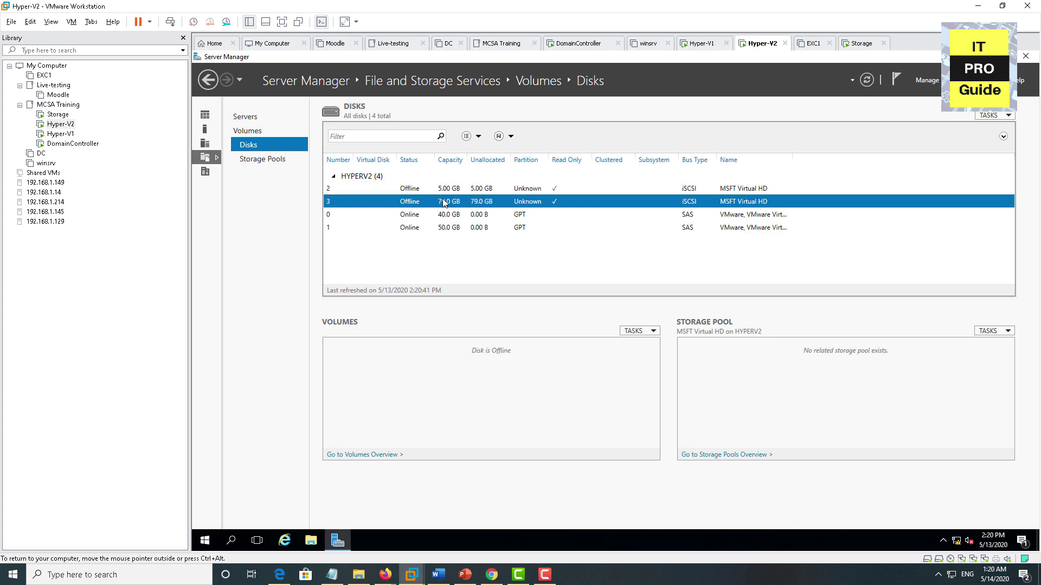
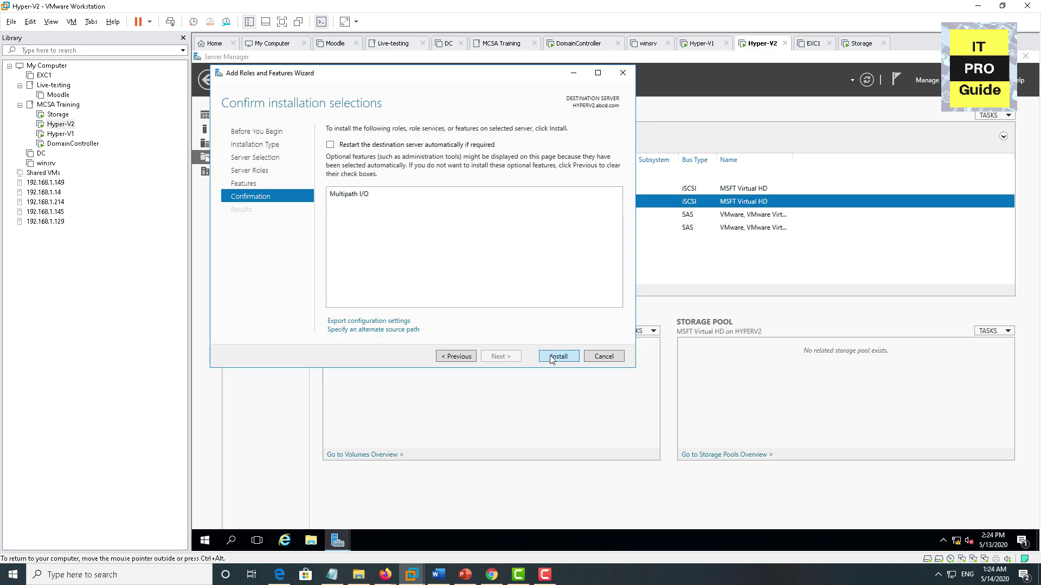
Install the Multipath I/O feature and go to MPIO's Discover Multi-Paths page
left_click(551, 358)
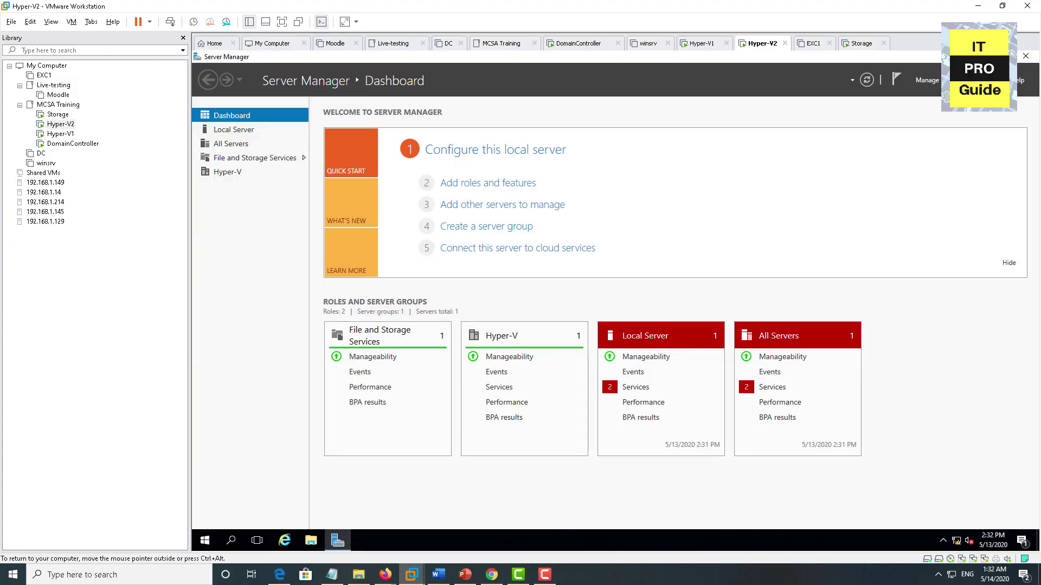
left_click(970, 80)
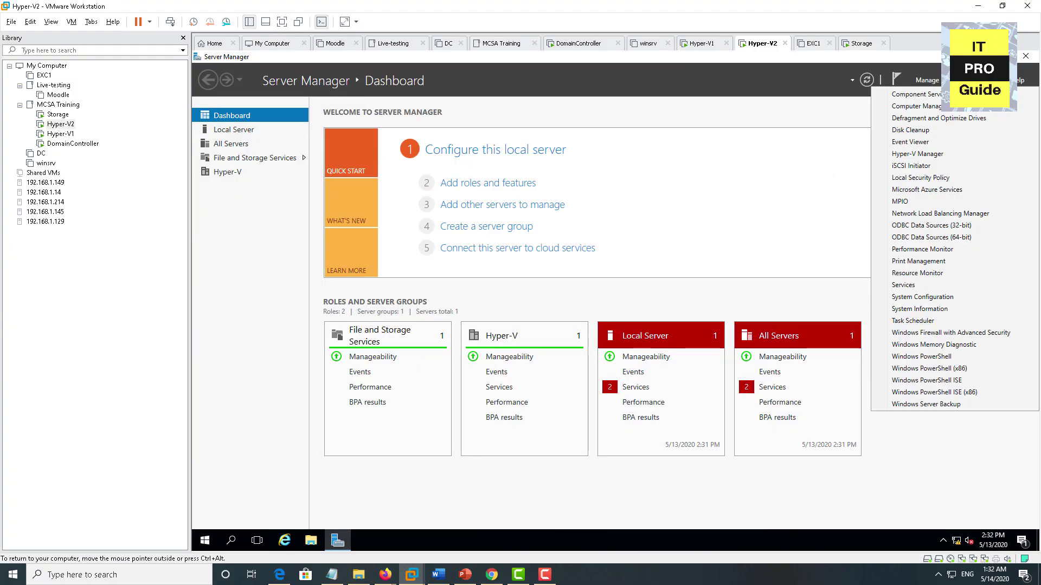
left_click(900, 202)
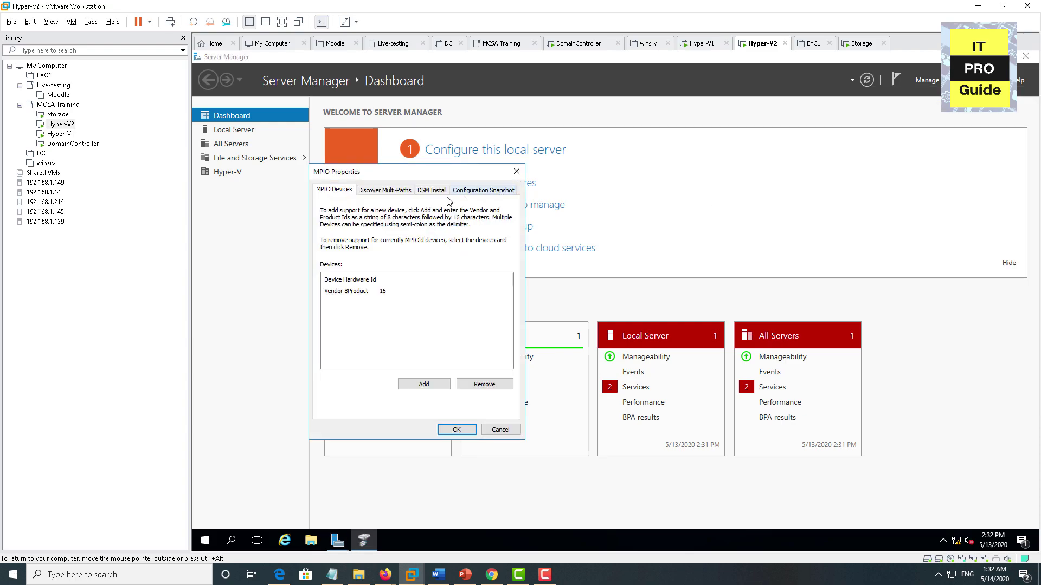
left_click(381, 189)
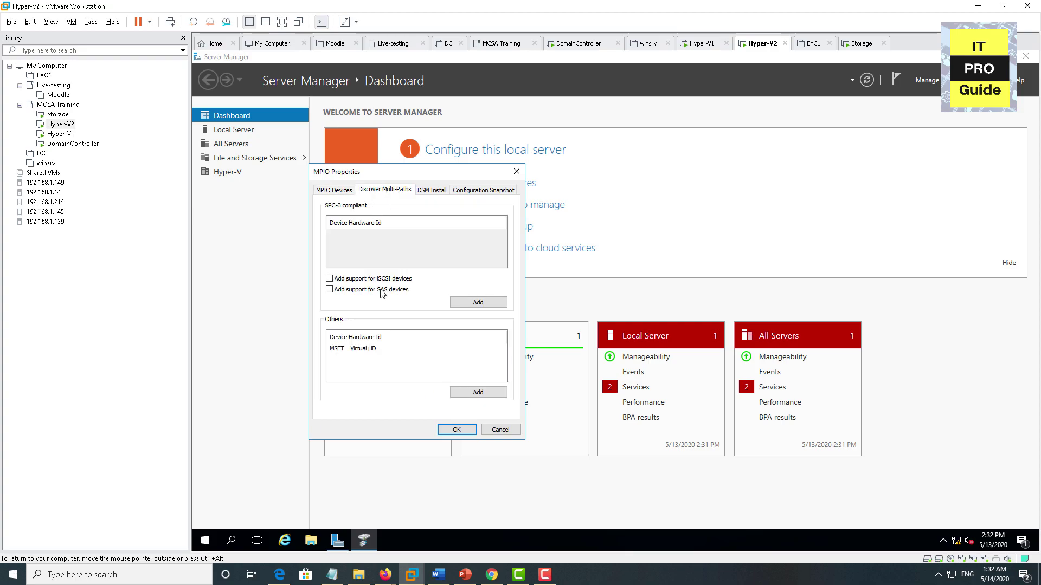
left_click(371, 349)
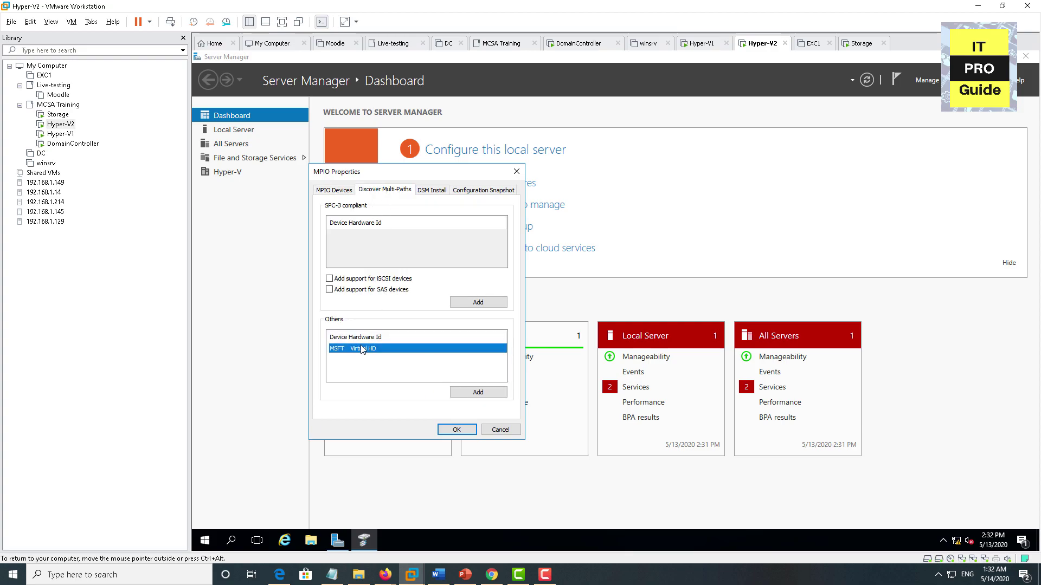
Add MPIO support for iSCSI devices and accept the immediate server restart
left_click(389, 281)
left_click(476, 302)
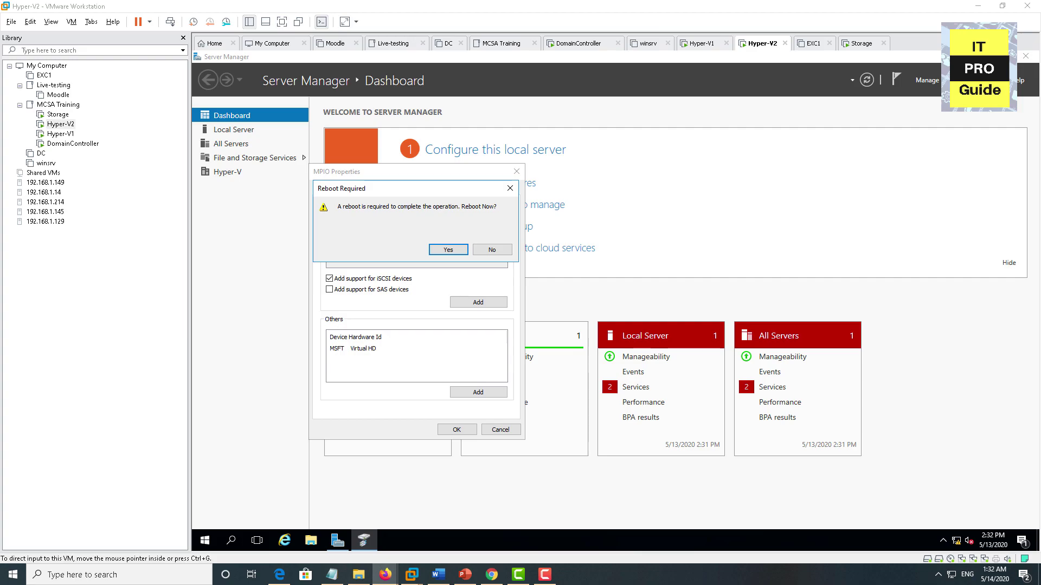
left_click(446, 252)
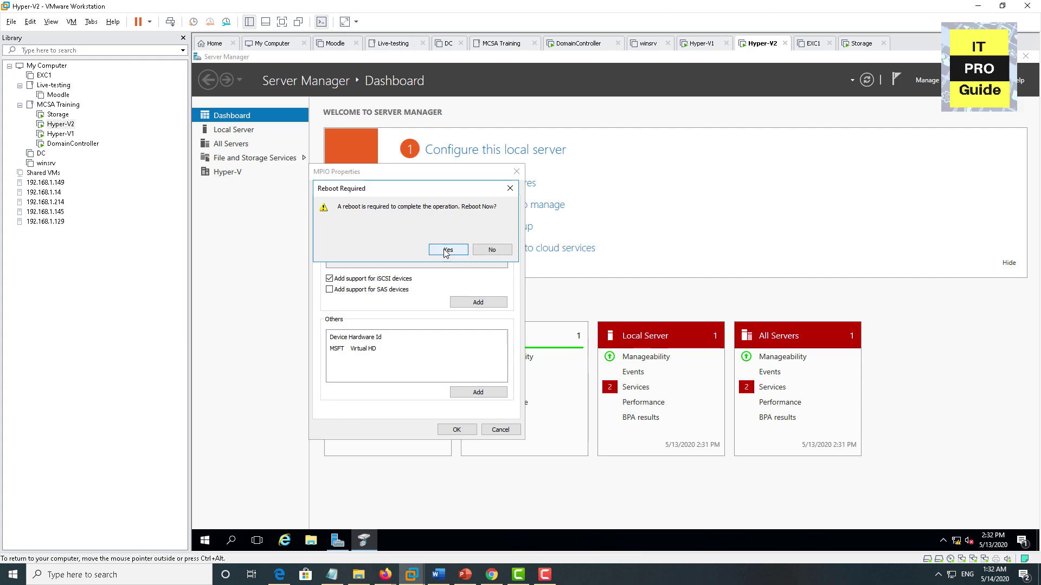
left_click(445, 251)
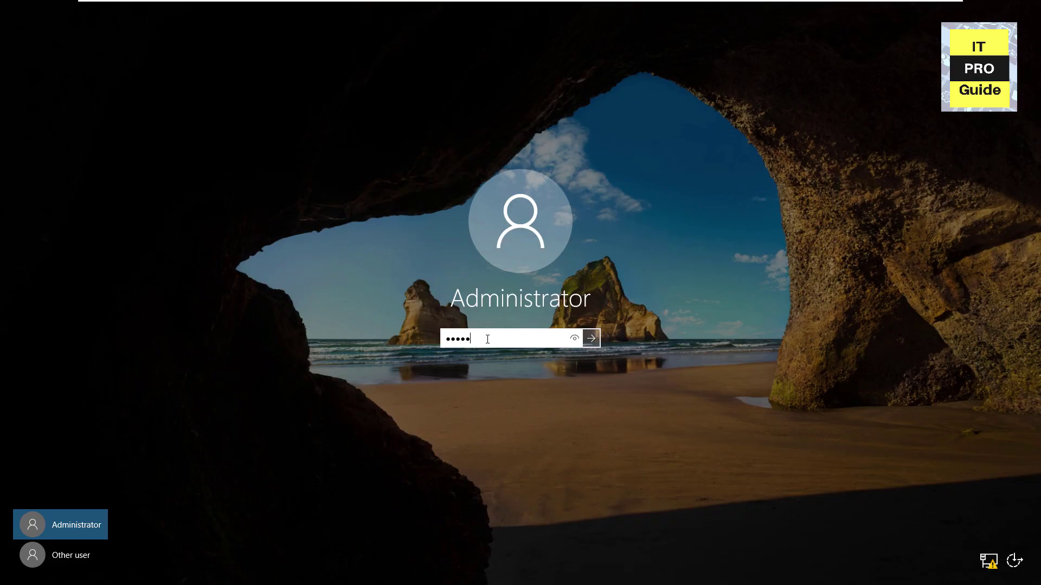
Sign back in as Administrator and view HYPERV1's File and Storage Services
type("****")
key("Return")
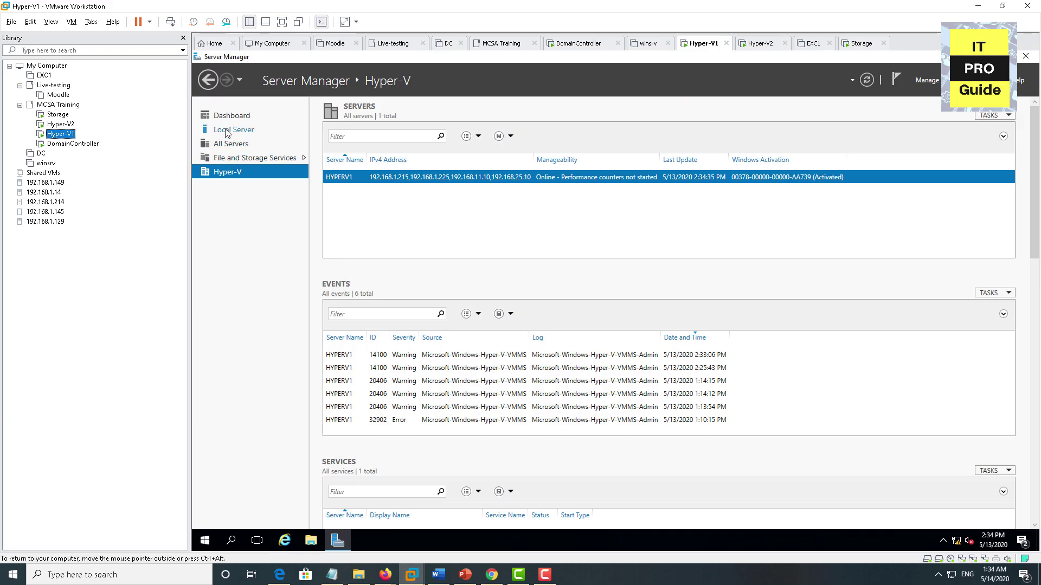
left_click(253, 159)
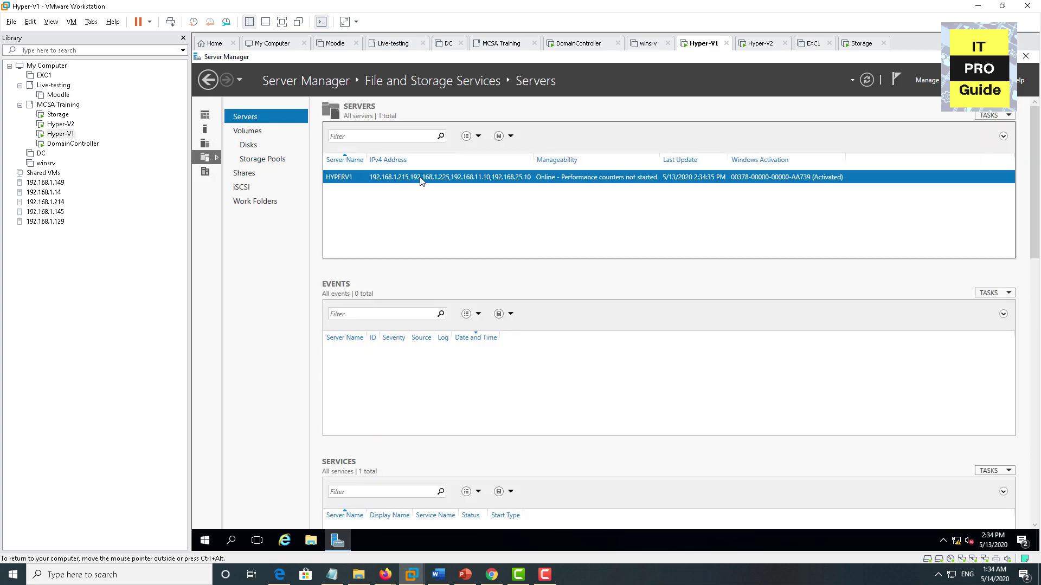
Bring the 79 GB disk 3 online and initialize it as GPT
left_click(248, 144)
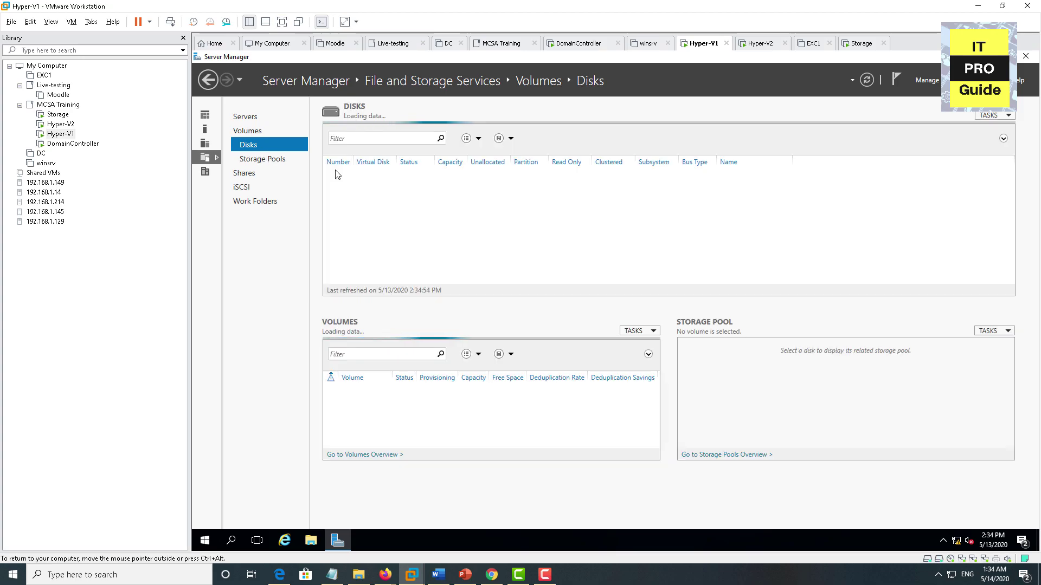
right_click(459, 190)
left_click(496, 211)
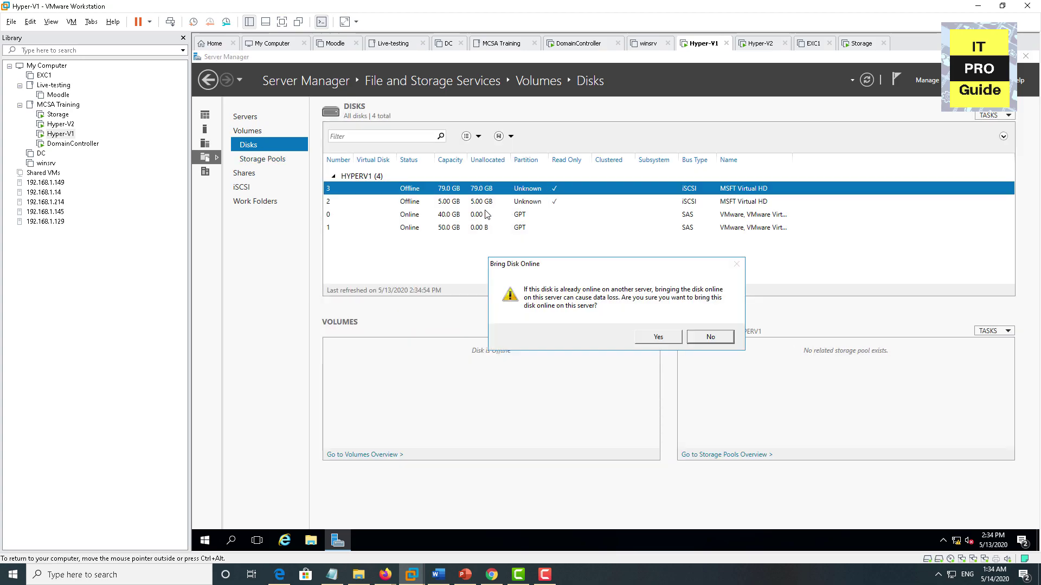
left_click(663, 336)
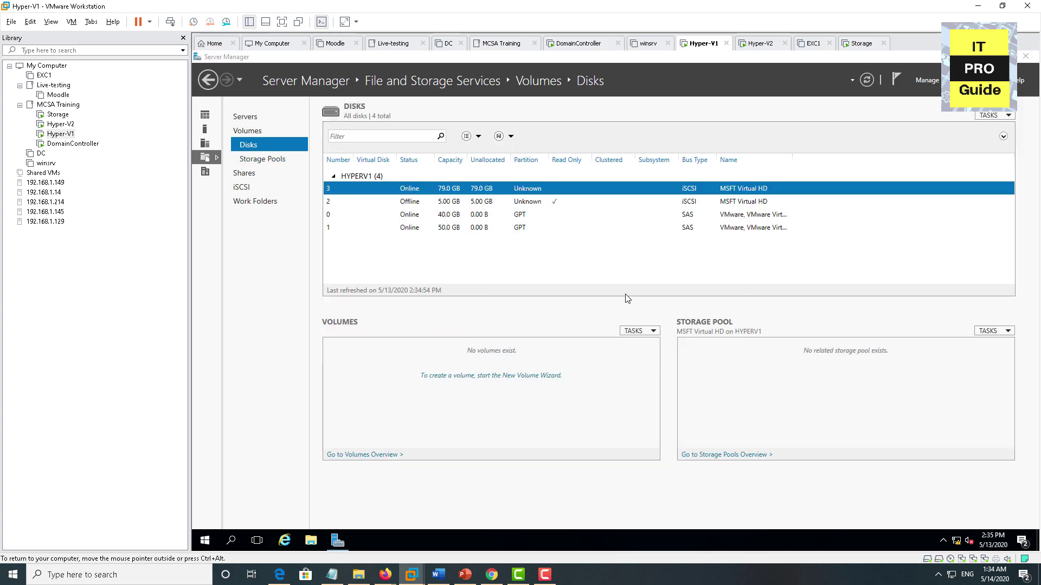
right_click(518, 189)
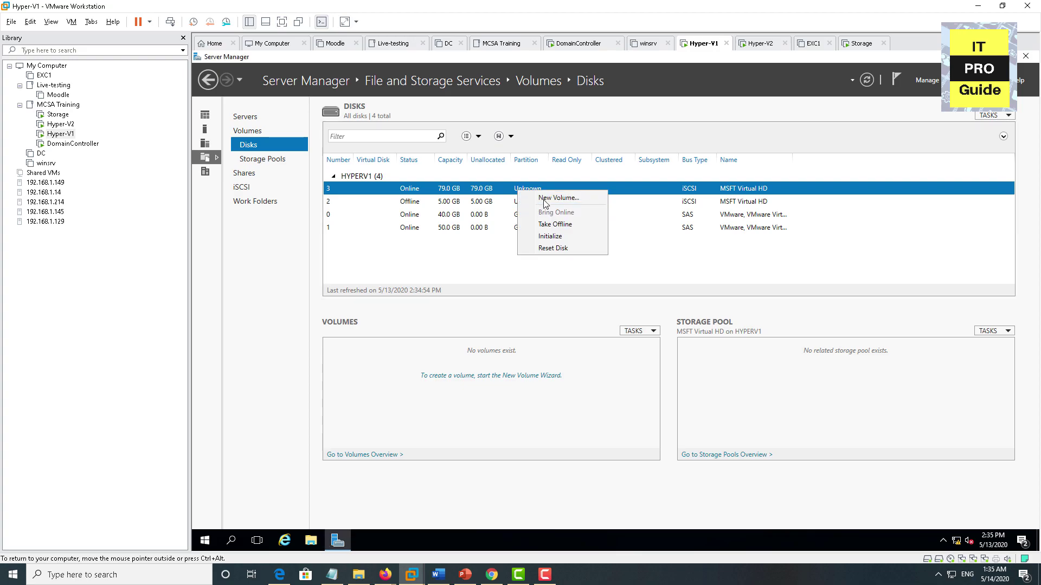
left_click(546, 237)
key("Return")
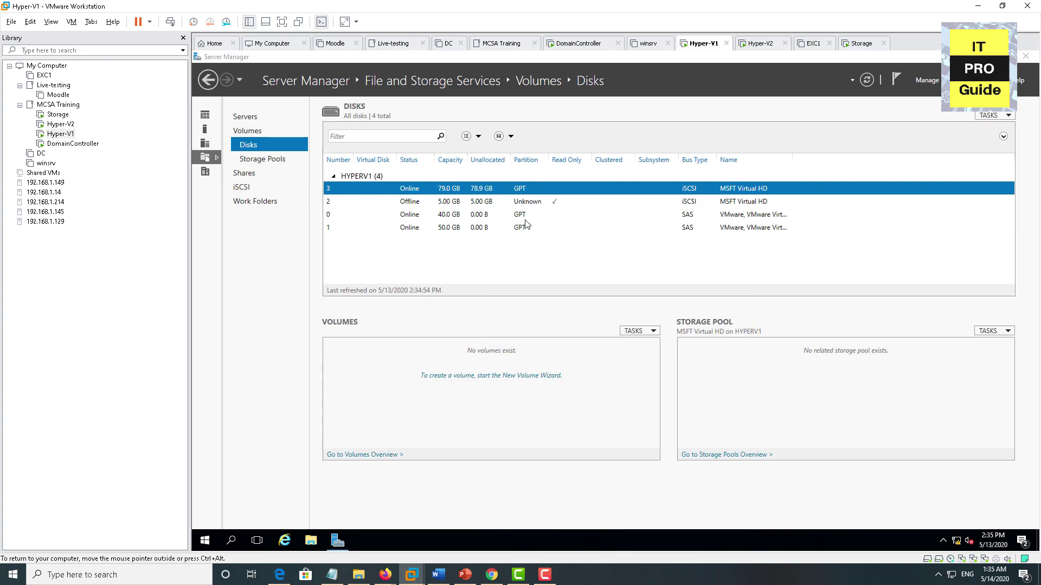
Bring the 5 GB disk 2 online and start the New Volume Wizard
left_click(517, 205)
right_click(518, 206)
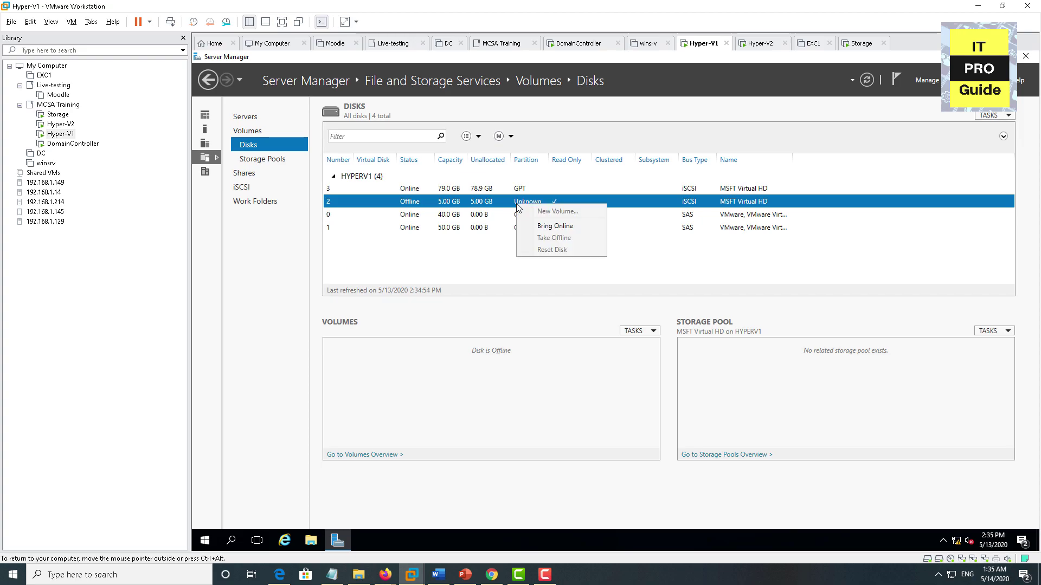
left_click(520, 225)
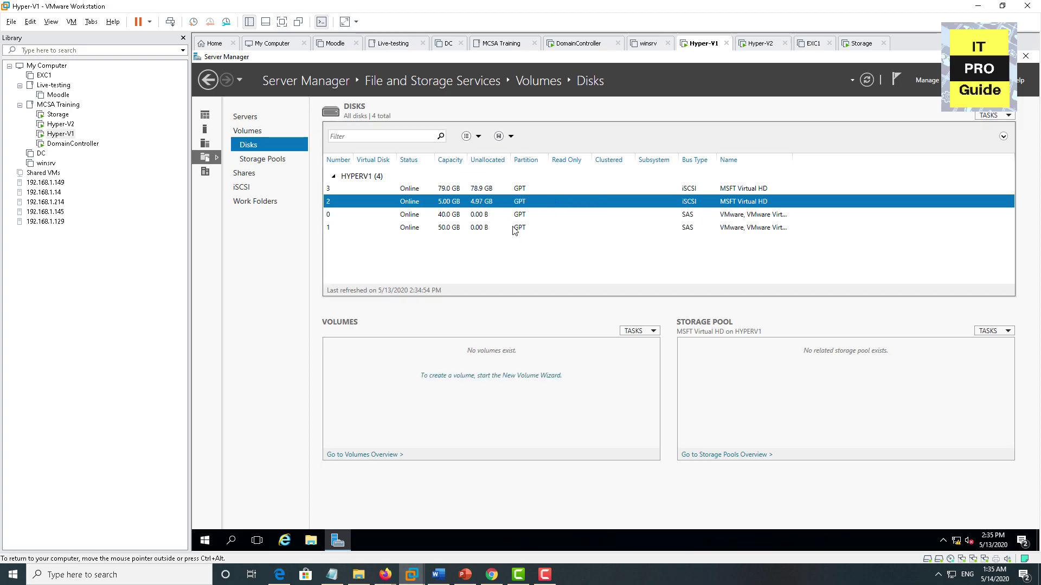
right_click(508, 199)
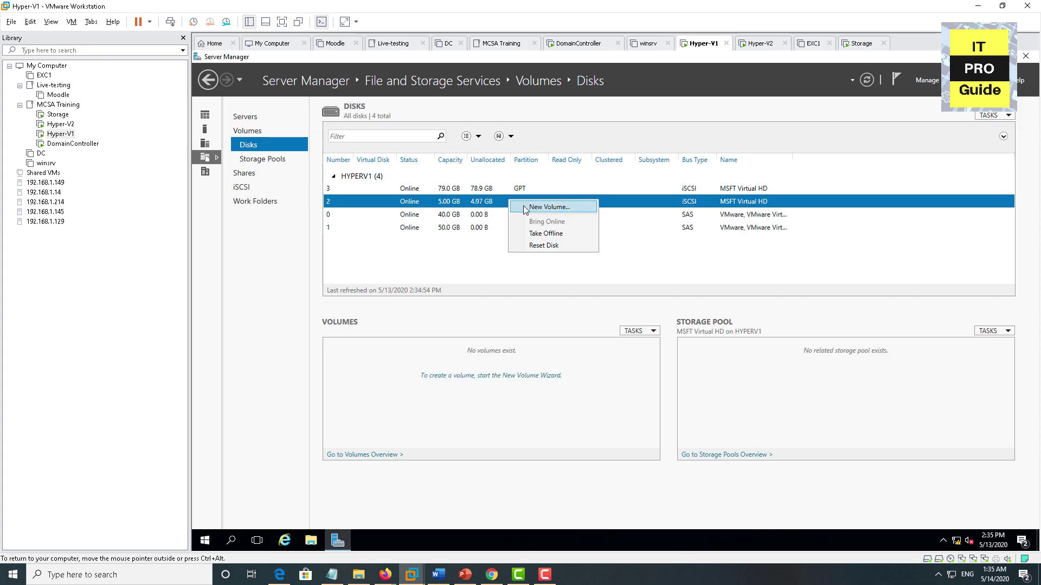
left_click(548, 207)
left_click(571, 440)
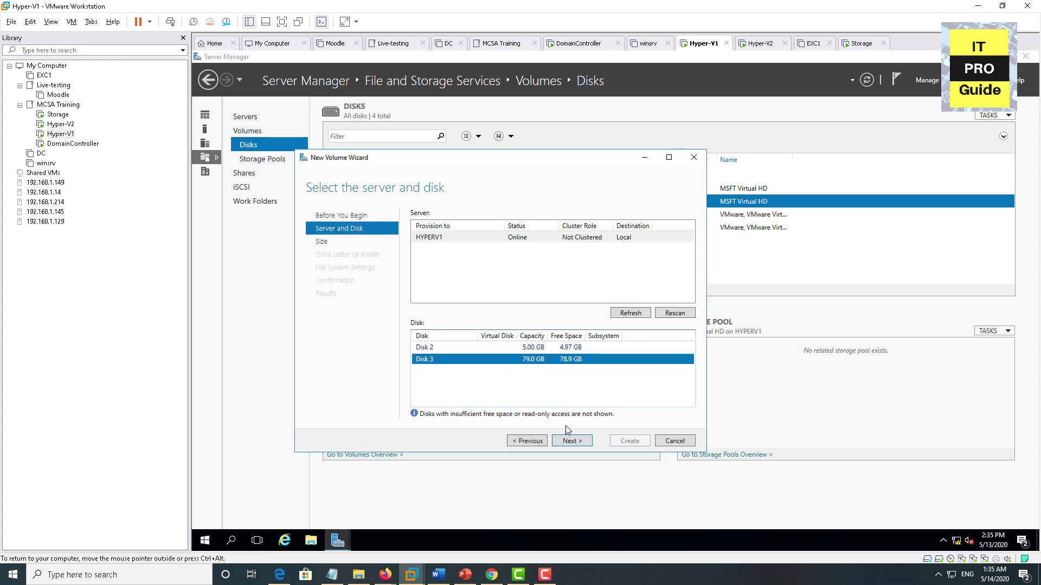
Create the volume on disk 3 using the full 78.9 GB, drive F and label 'CSV'
left_click(571, 442)
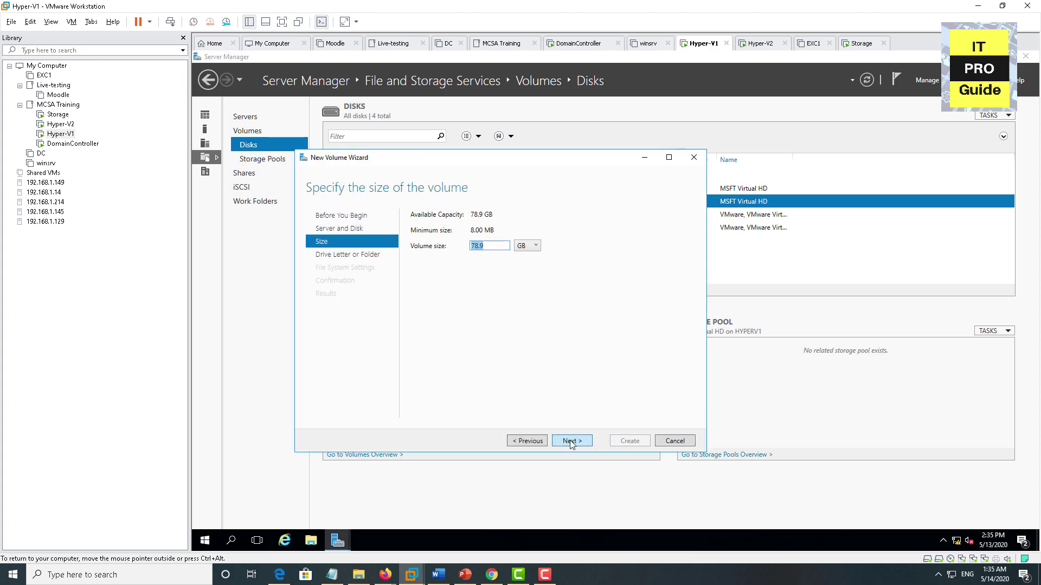
left_click(574, 440)
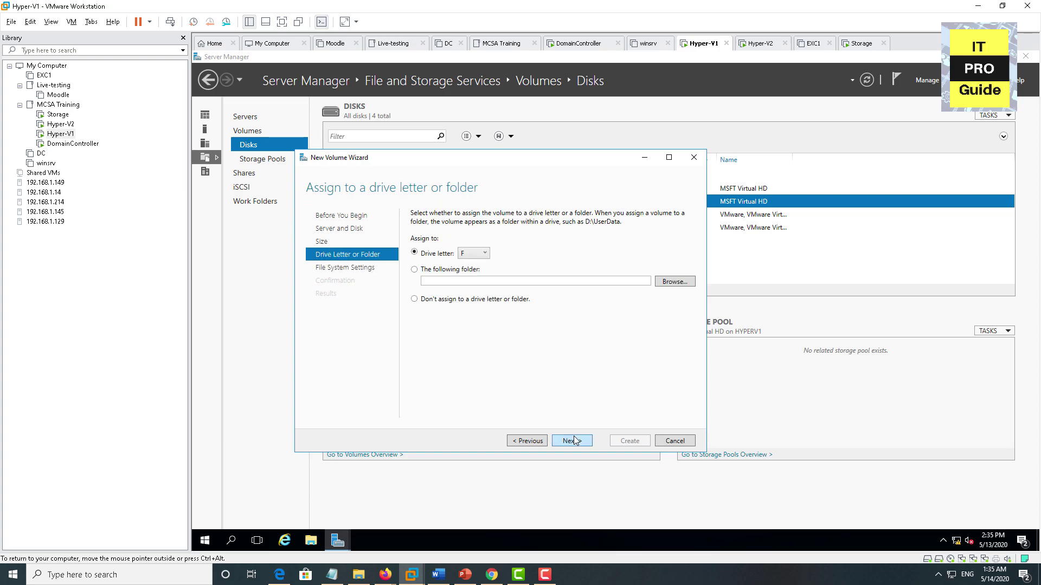
left_click(579, 441)
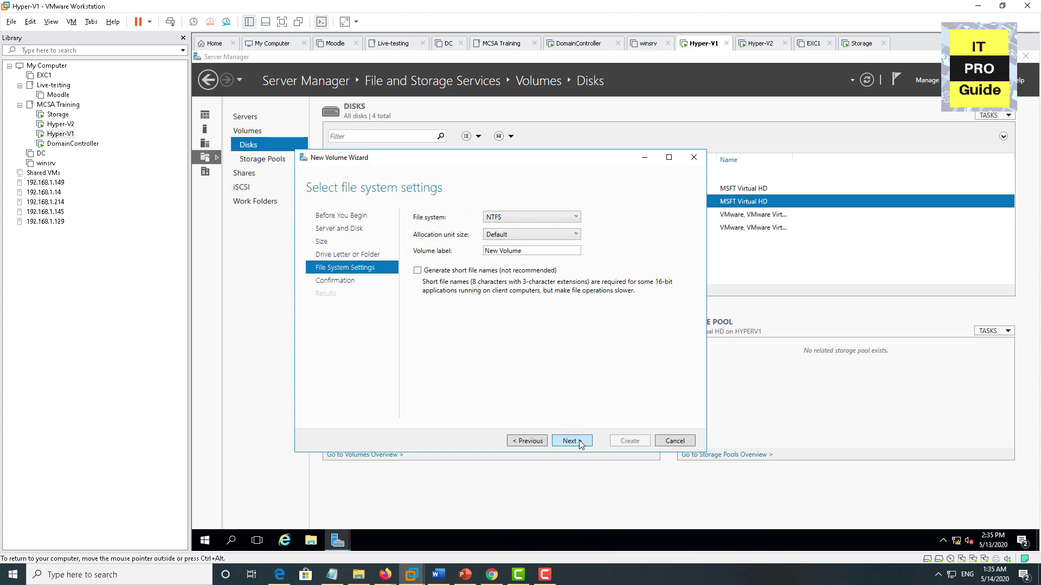
left_click_drag(523, 251, 482, 253)
type("CSV")
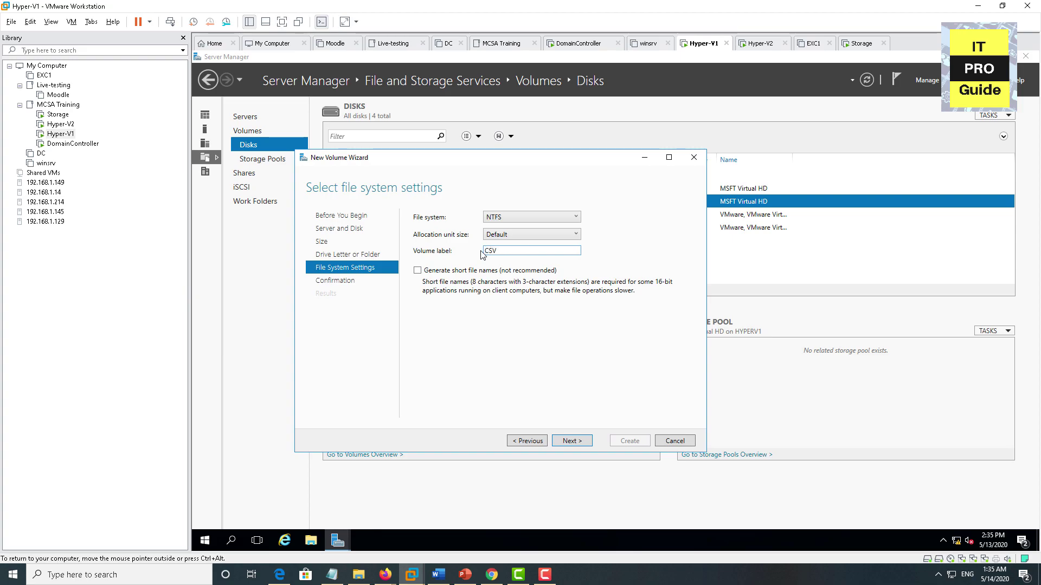
type("vOUL")
key("BackSpace")
key("BackSpace")
key("BackSpace")
key("BackSpace")
key("BackSpace")
left_click(624, 442)
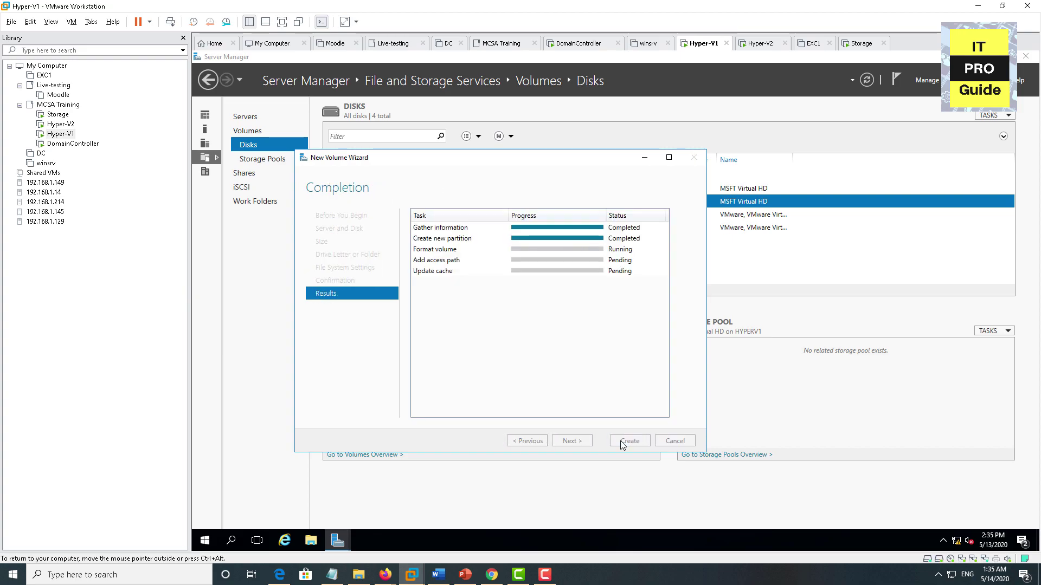
left_click(629, 441)
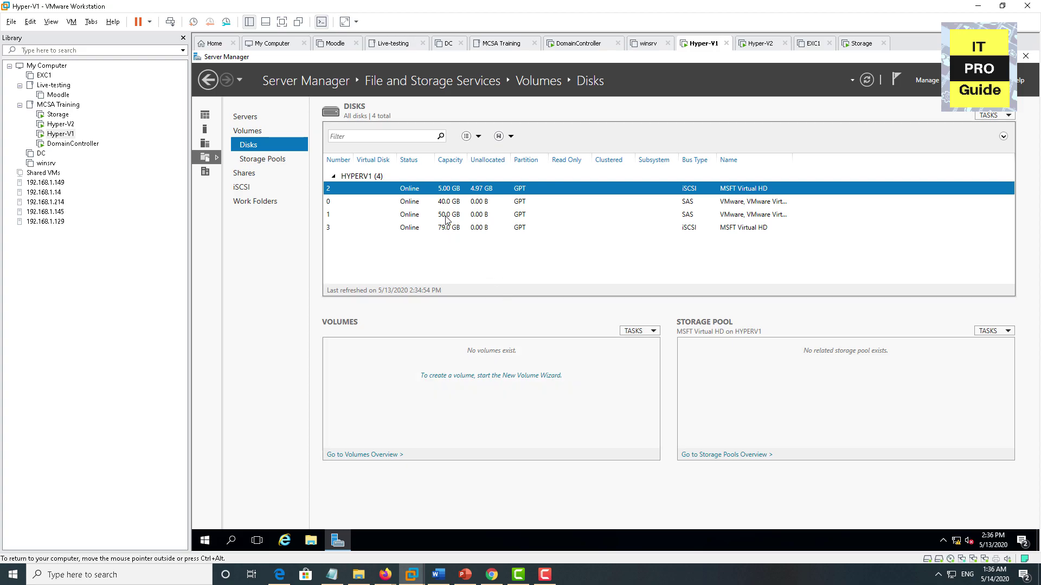
Create a 'Quorum disk' volume on disk 2, keeping the default 4.97 GB and drive G
right_click(450, 189)
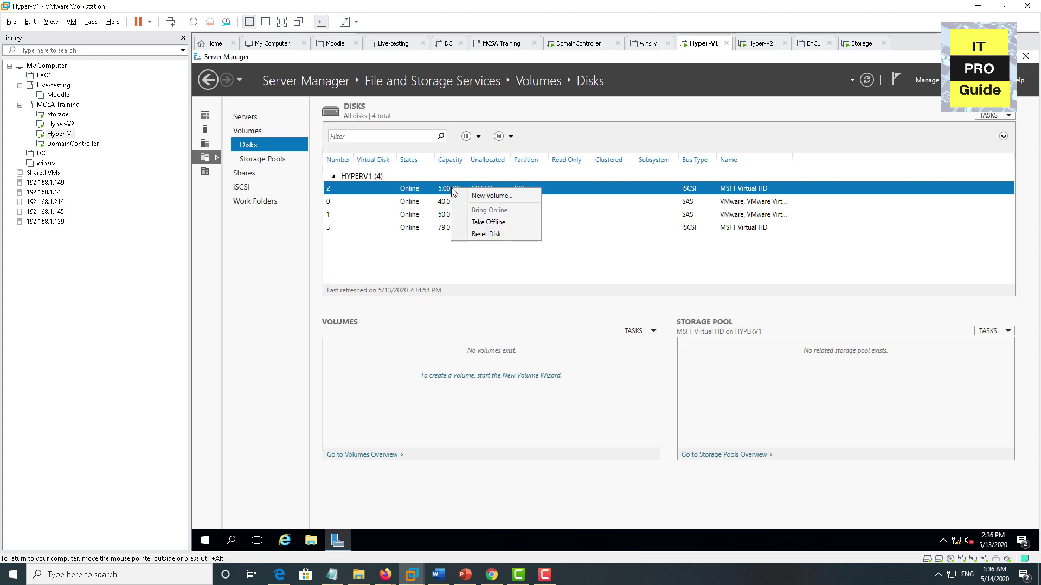
left_click(476, 196)
left_click(586, 454)
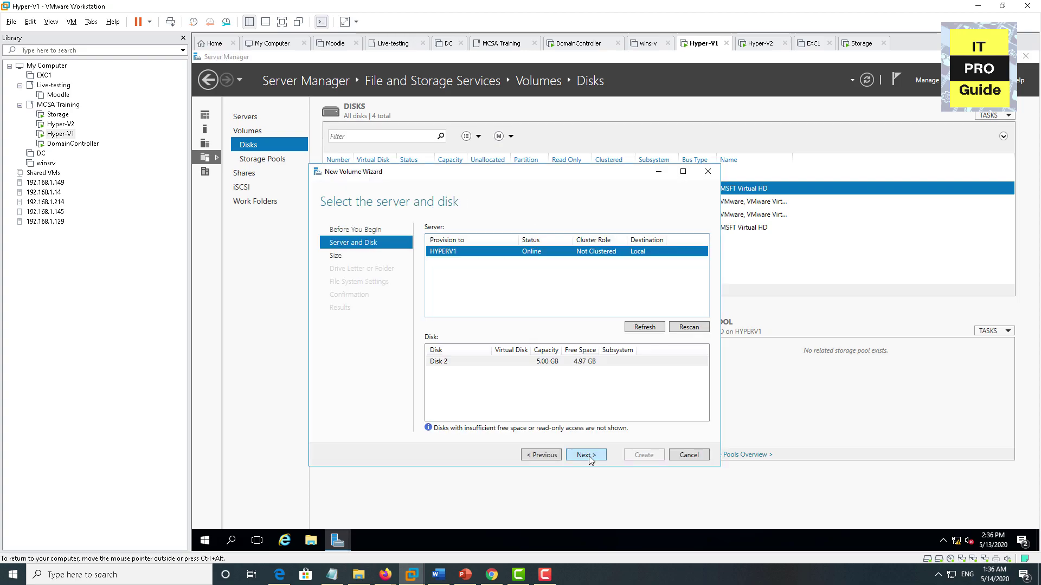
left_click(585, 455)
left_click(585, 454)
left_click(585, 454)
type("Quorum disk")
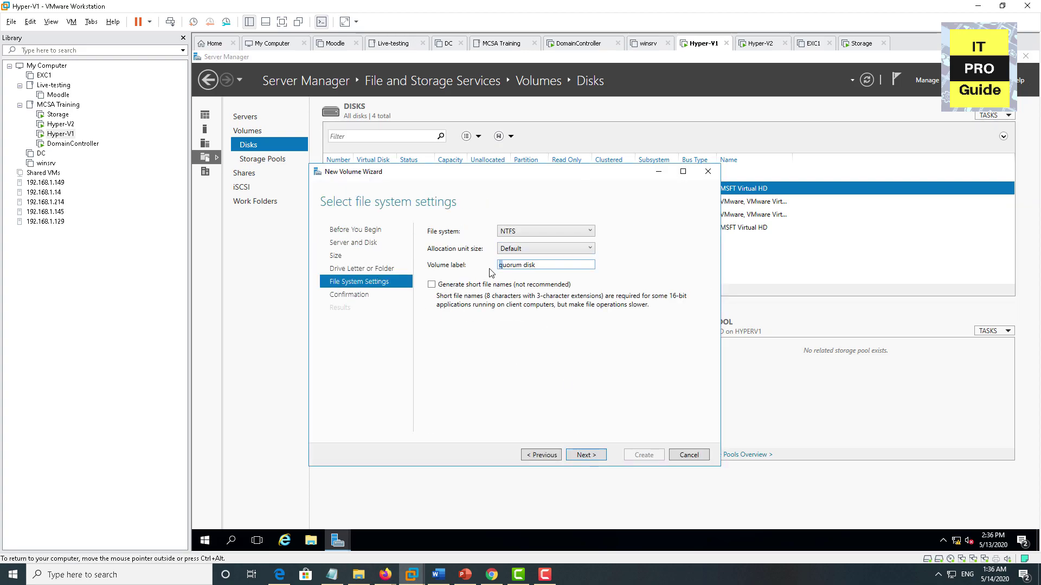
left_click(585, 455)
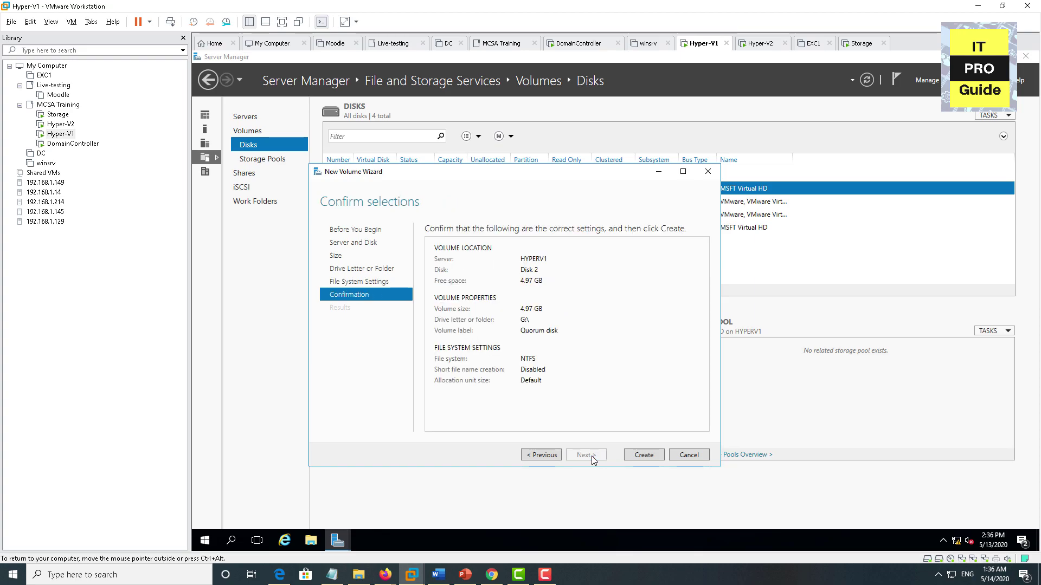
left_click(644, 455)
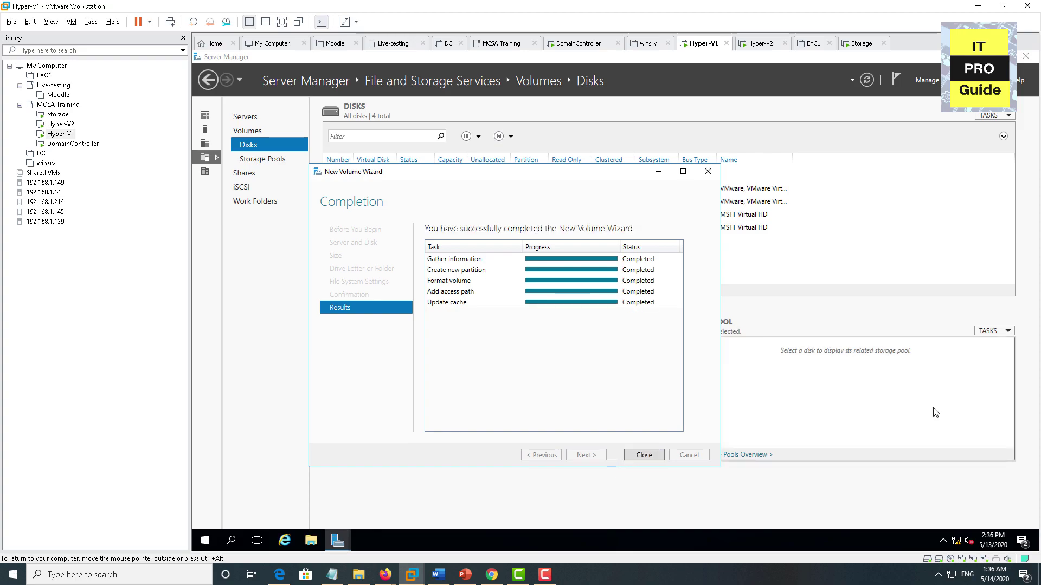
left_click(653, 455)
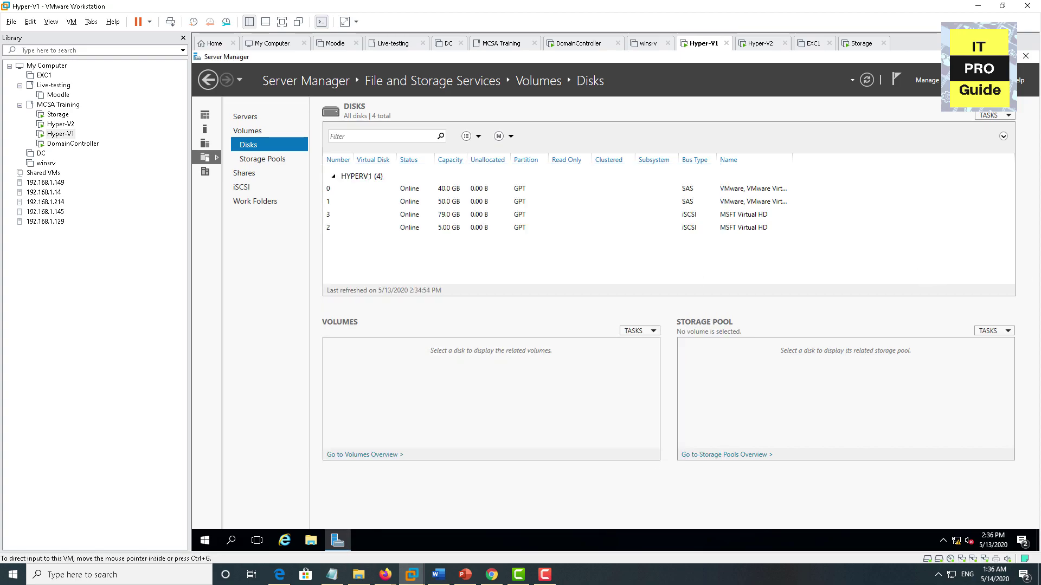
Minimize Server Manager and bring up the network tray icon's menu
key("alt+Tab")
key("alt+Tab")
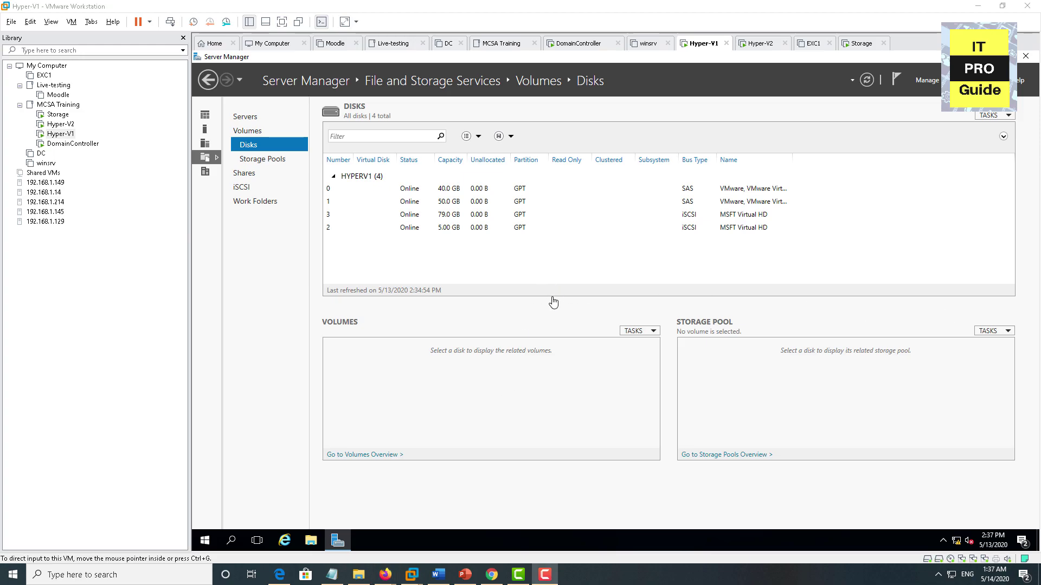
left_click(976, 56)
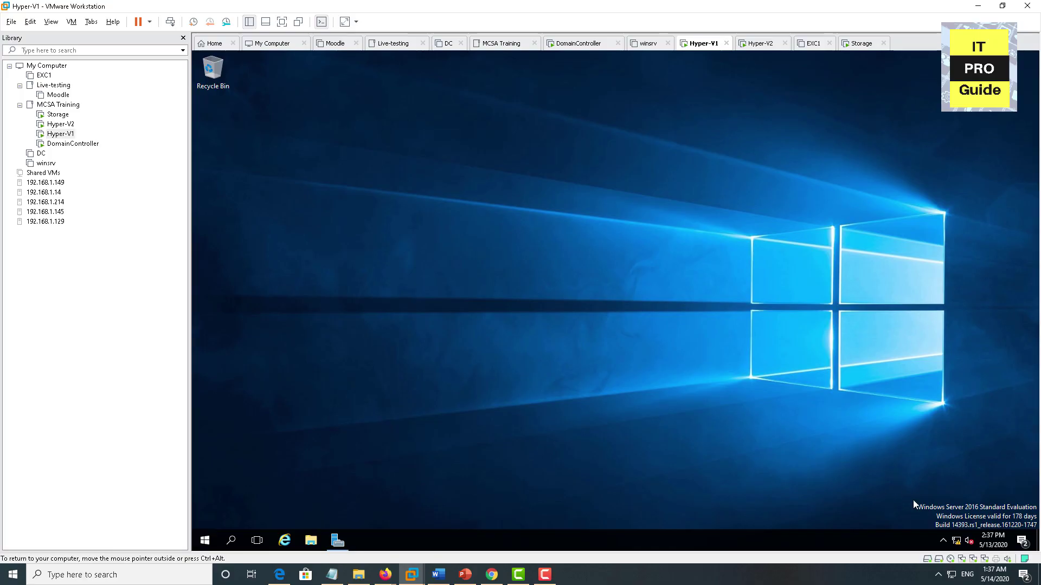
right_click(956, 540)
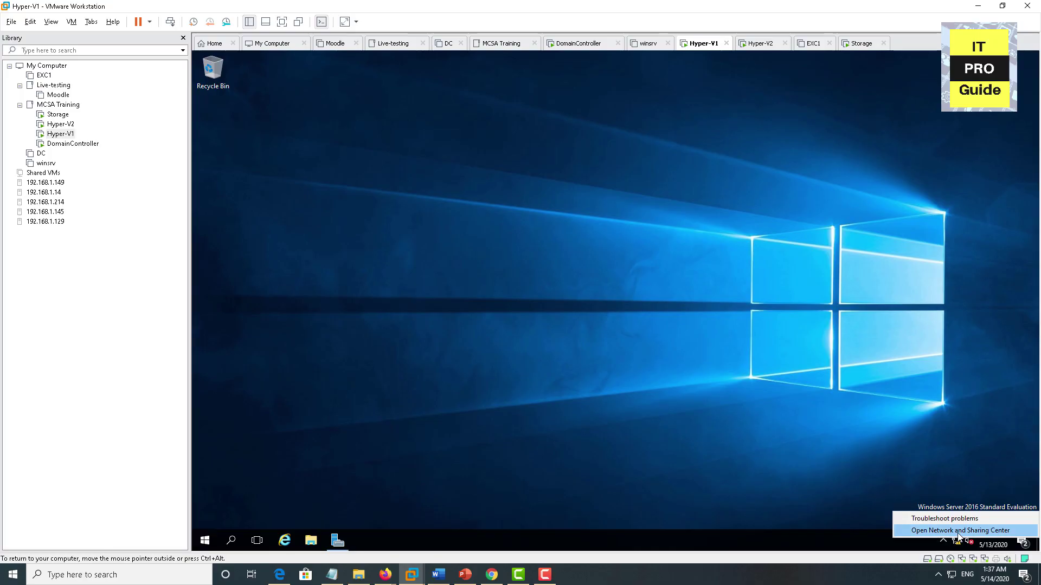
Open the network adapter list and look over the Storage, Production and HeartBeat - Cluster adapters
left_click(954, 532)
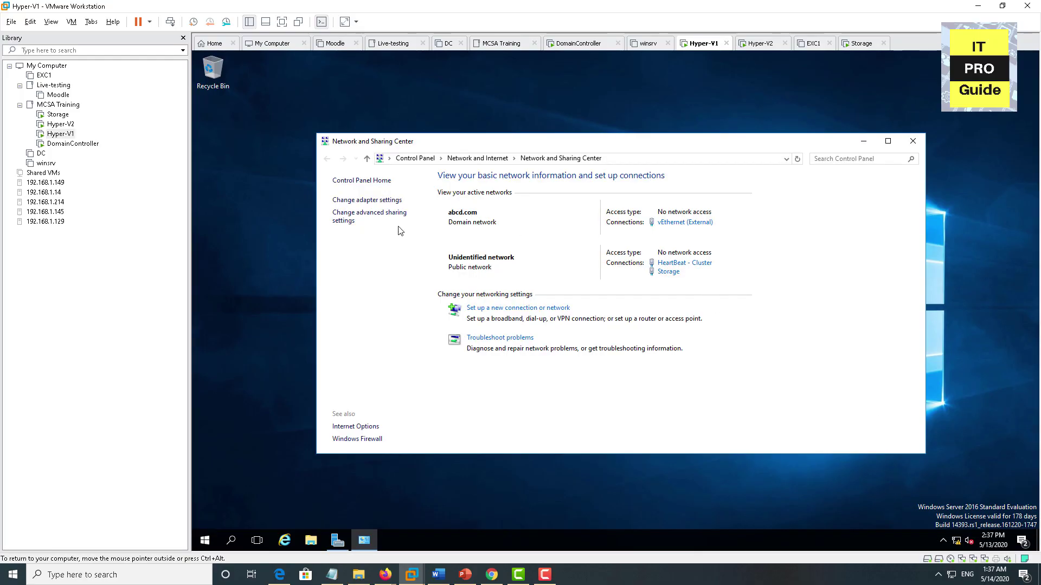
left_click(367, 200)
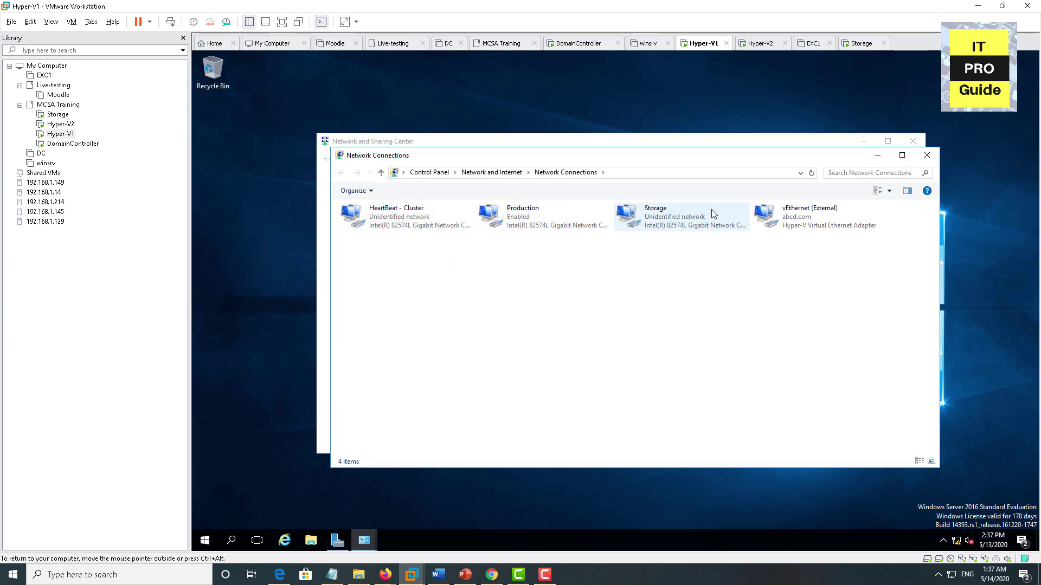
left_click(688, 218)
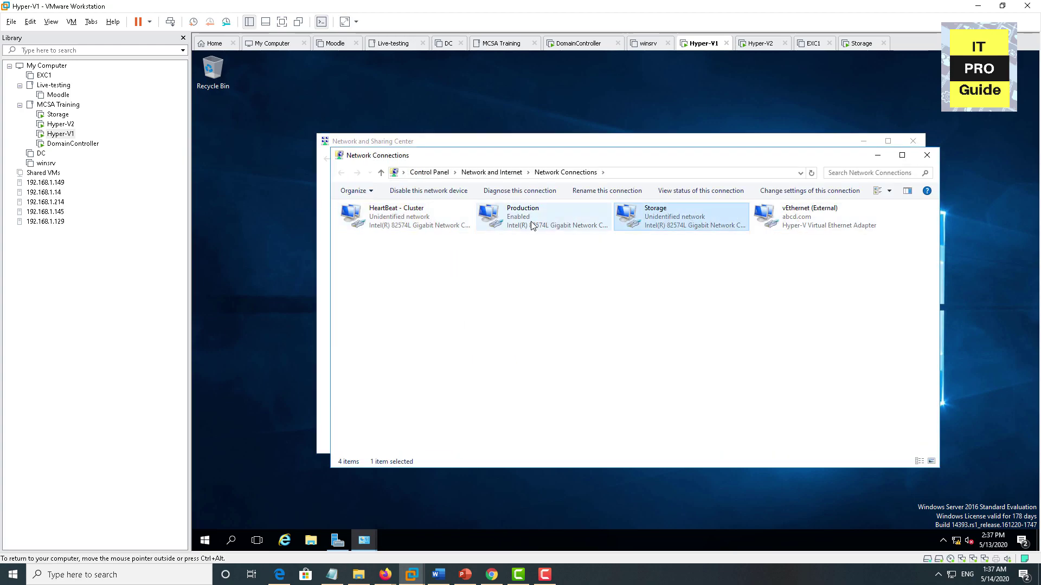
left_click(569, 224)
left_click(454, 227)
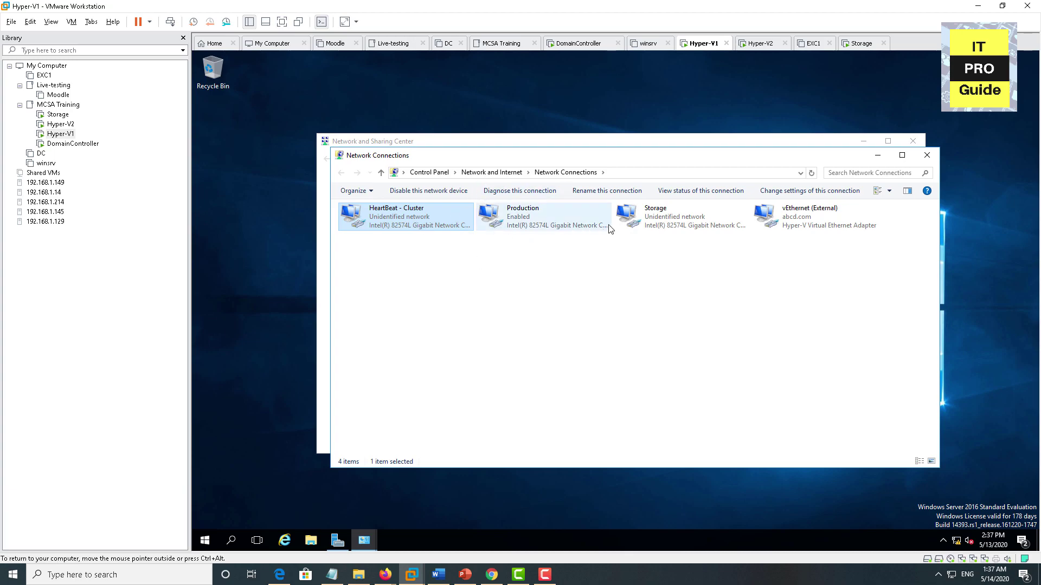
left_click(548, 228)
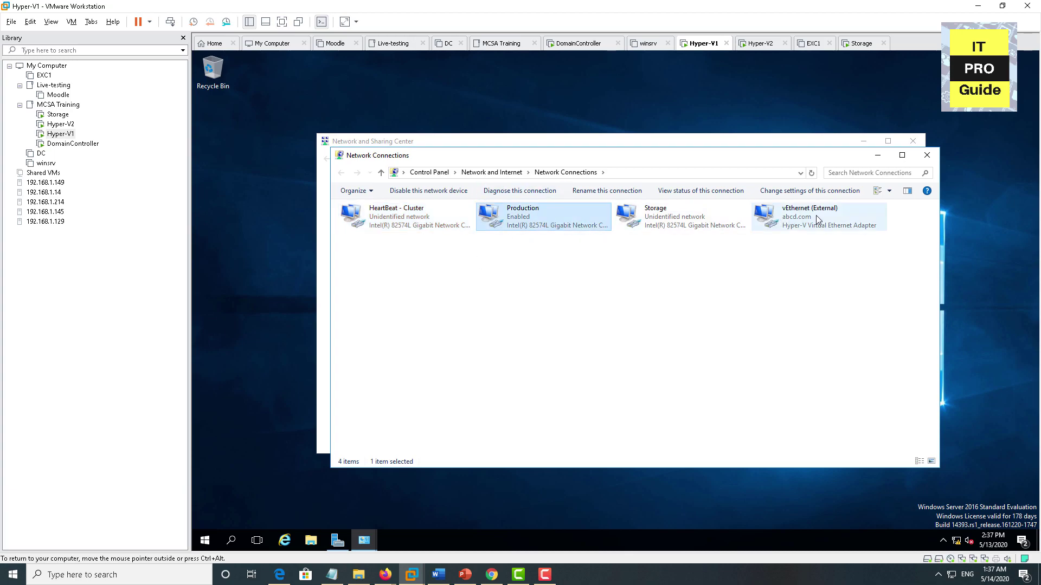
Open vEthernet (External)'s advanced IPv4 settings and review its DNS tab
double_click(815, 216)
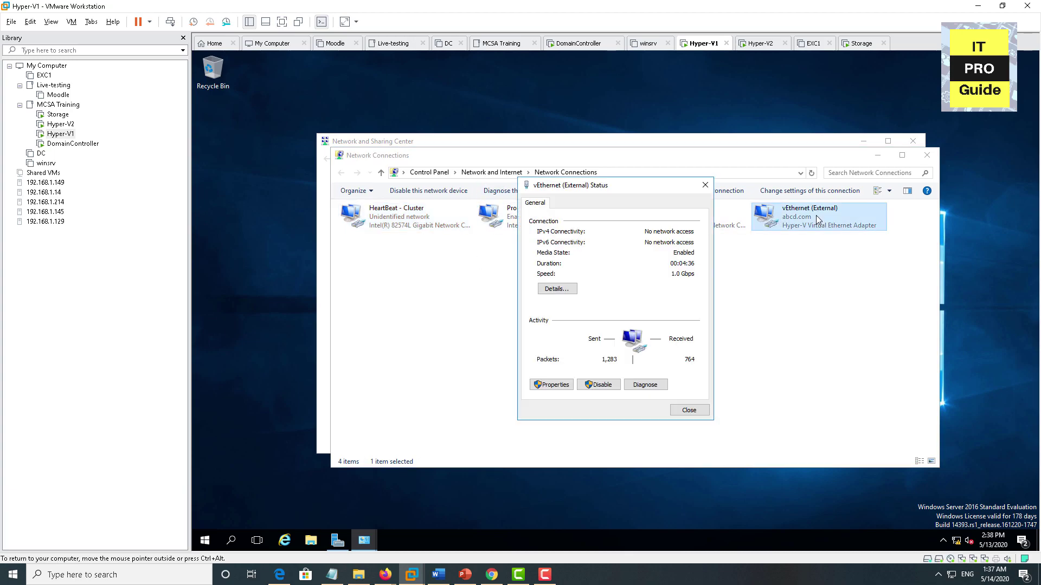
left_click(555, 385)
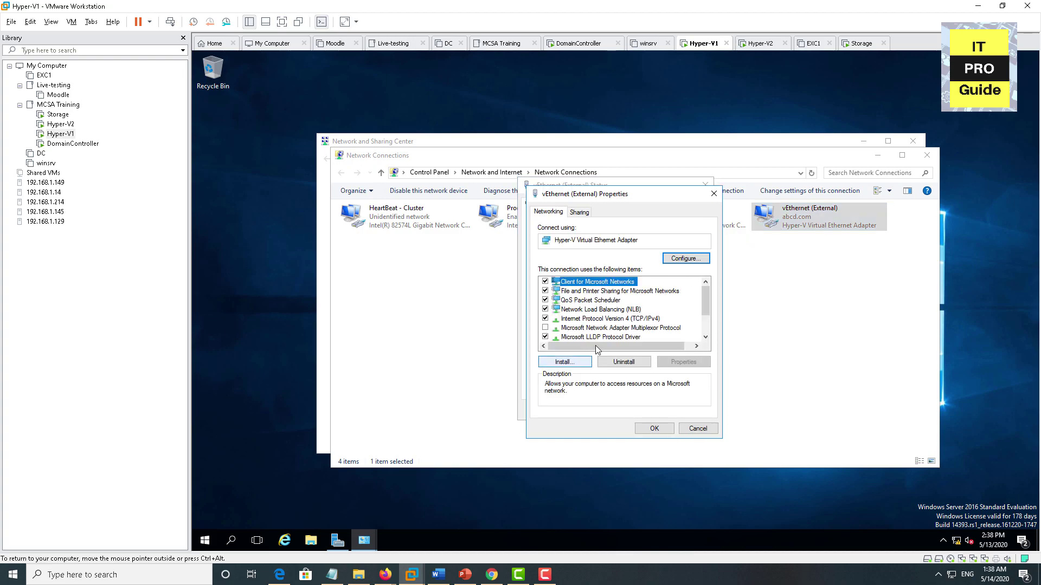
double_click(617, 320)
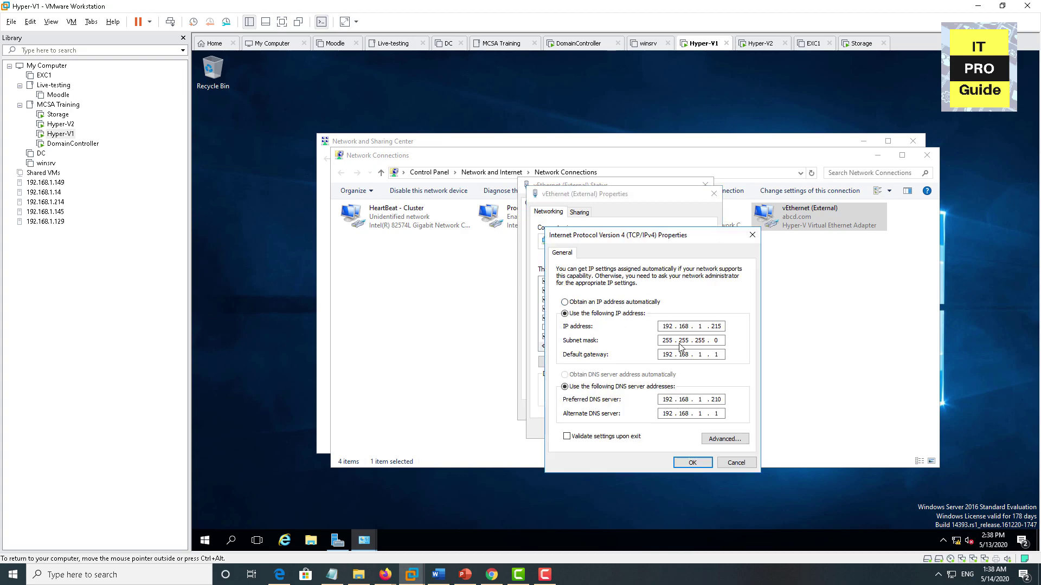
left_click(715, 443)
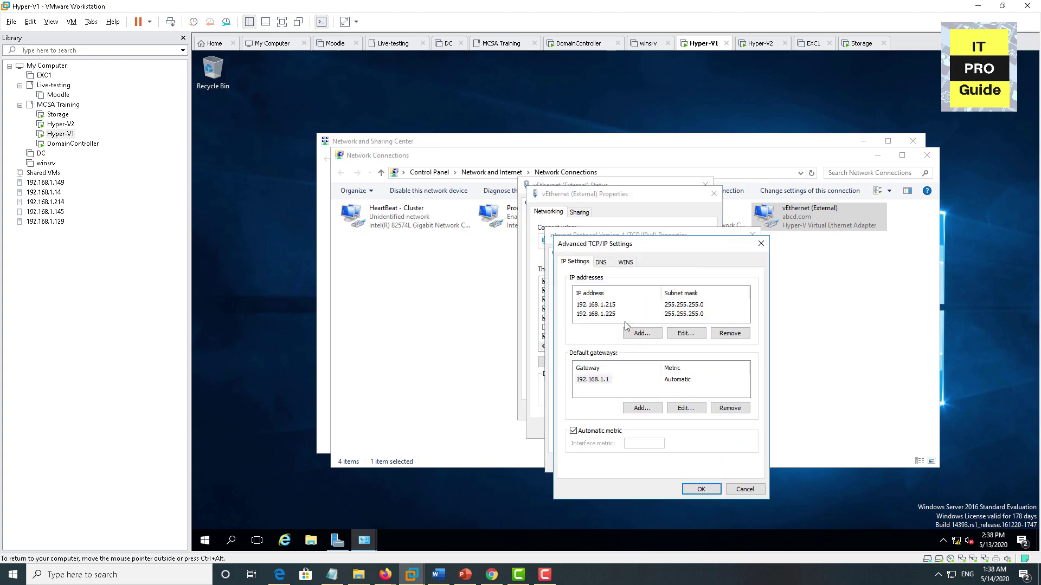
left_click(601, 263)
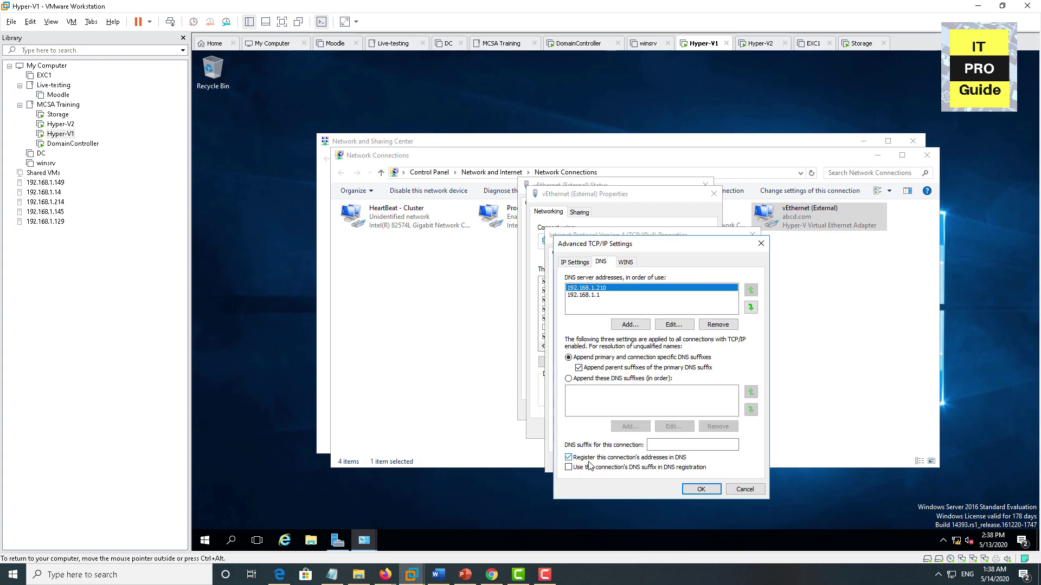
left_click(386, 574)
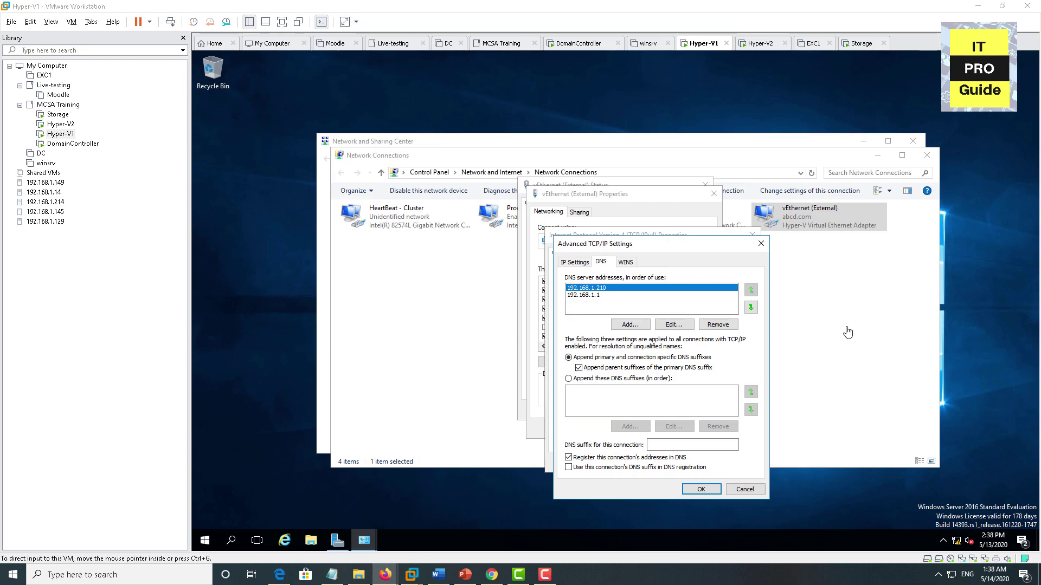
left_click(735, 490)
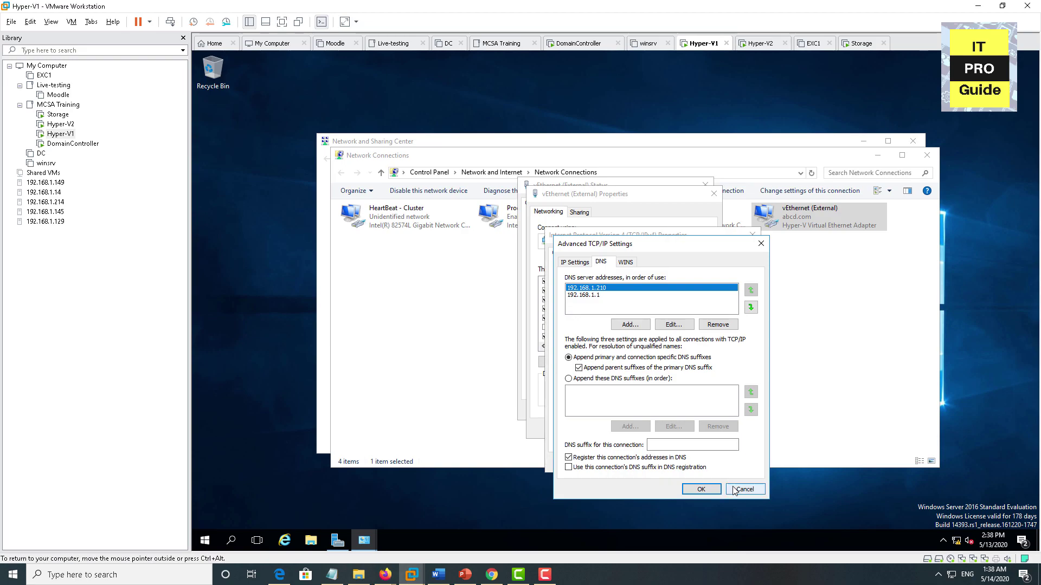
Enable NetBIOS over TCP/IP on vEthernet (External) and confirm all its dialogs
left_click(624, 263)
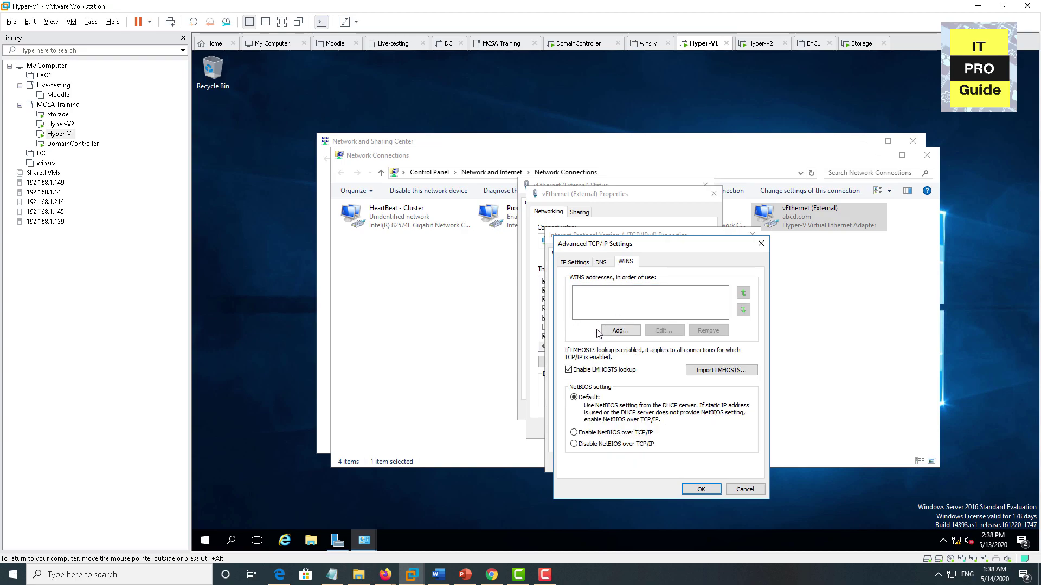
left_click(611, 433)
left_click(385, 575)
left_click(577, 264)
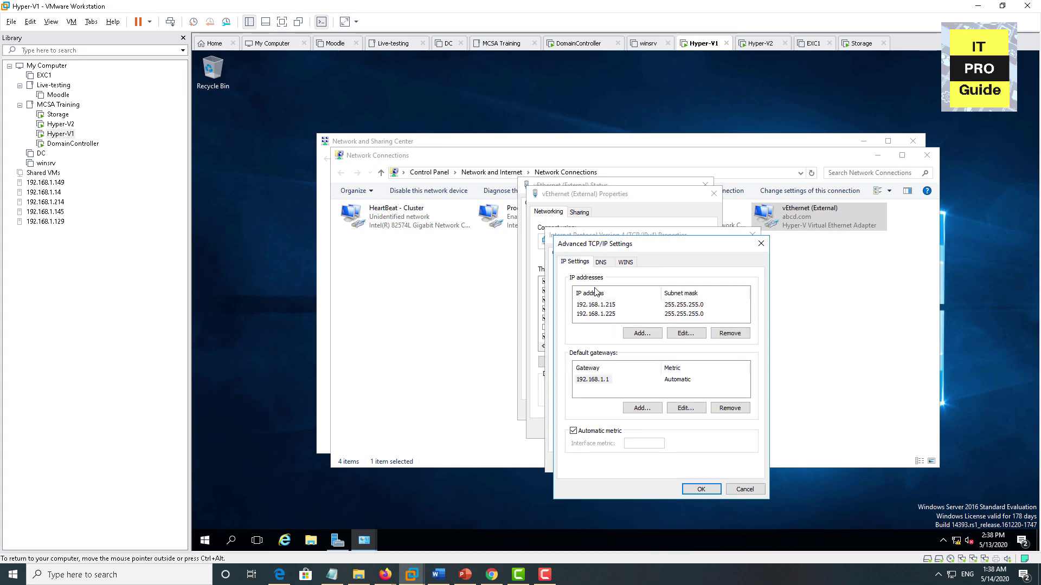
left_click(699, 490)
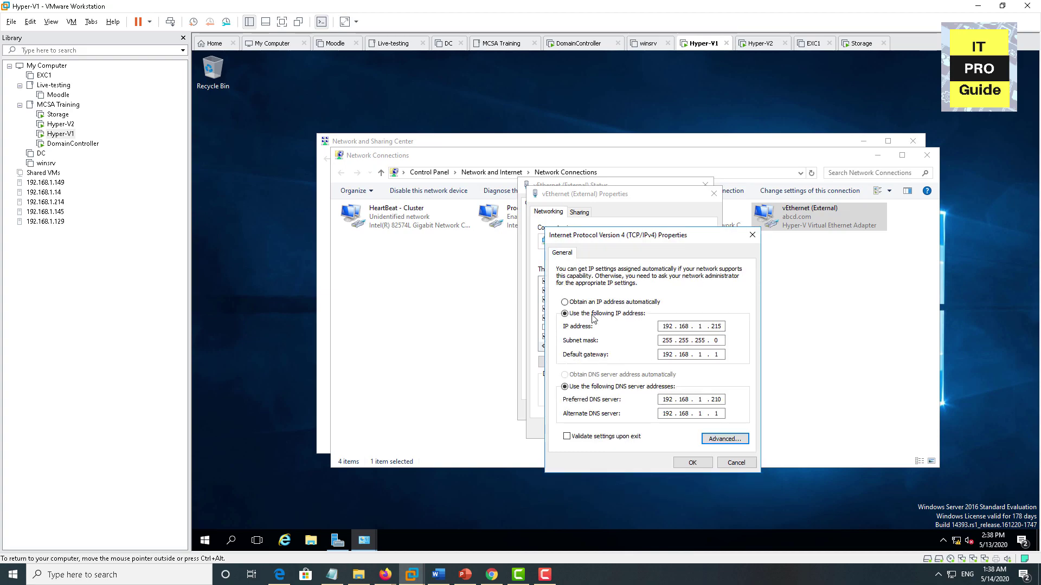
left_click(692, 464)
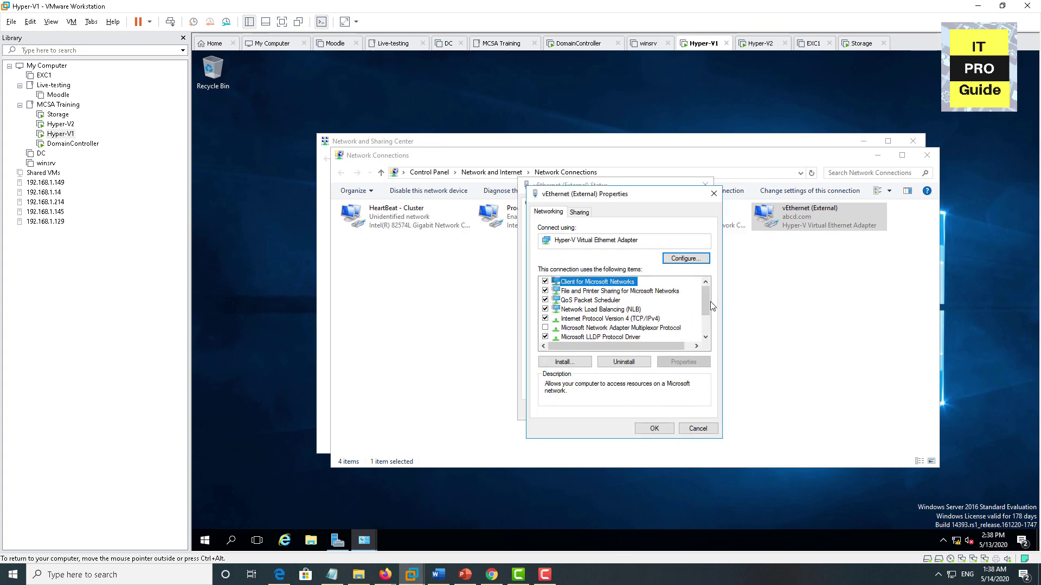
scroll(707, 304, "down", 2)
left_click(551, 328)
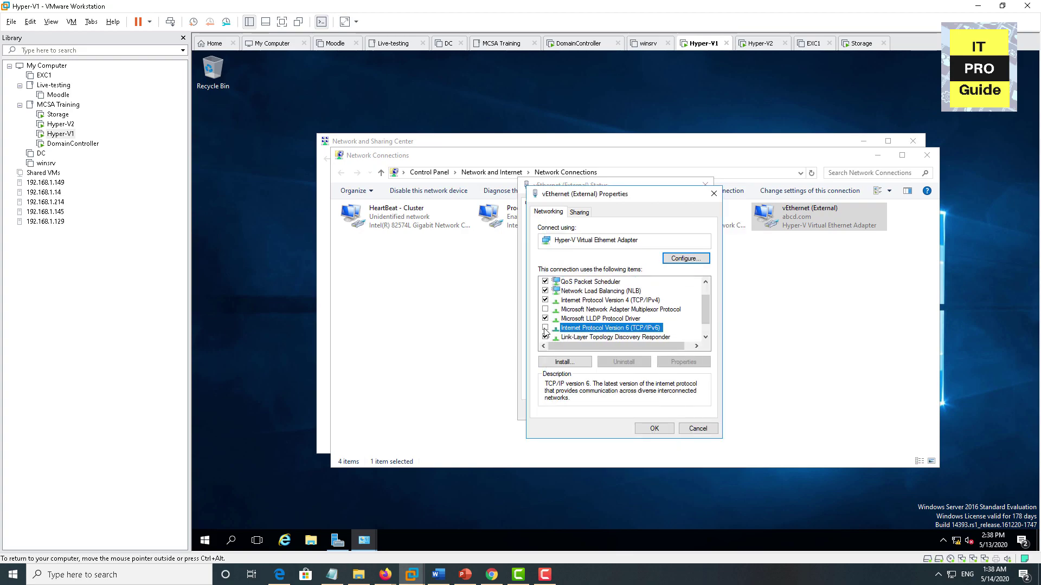
left_click(654, 428)
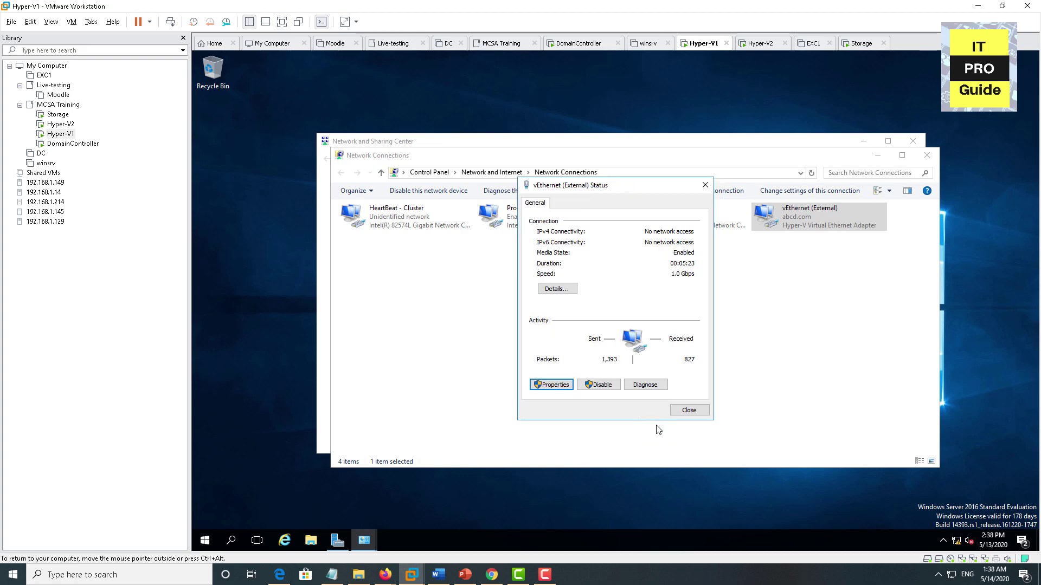
Open HeartBeat - Cluster's advanced IPv4 DNS settings, after closing the vEthernet (External) status
left_click(688, 411)
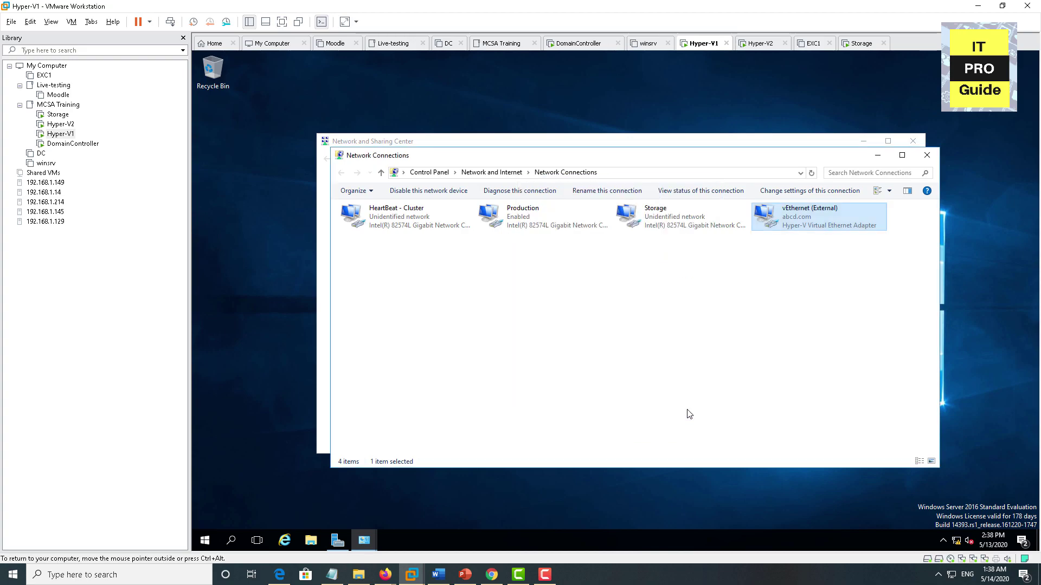
double_click(408, 218)
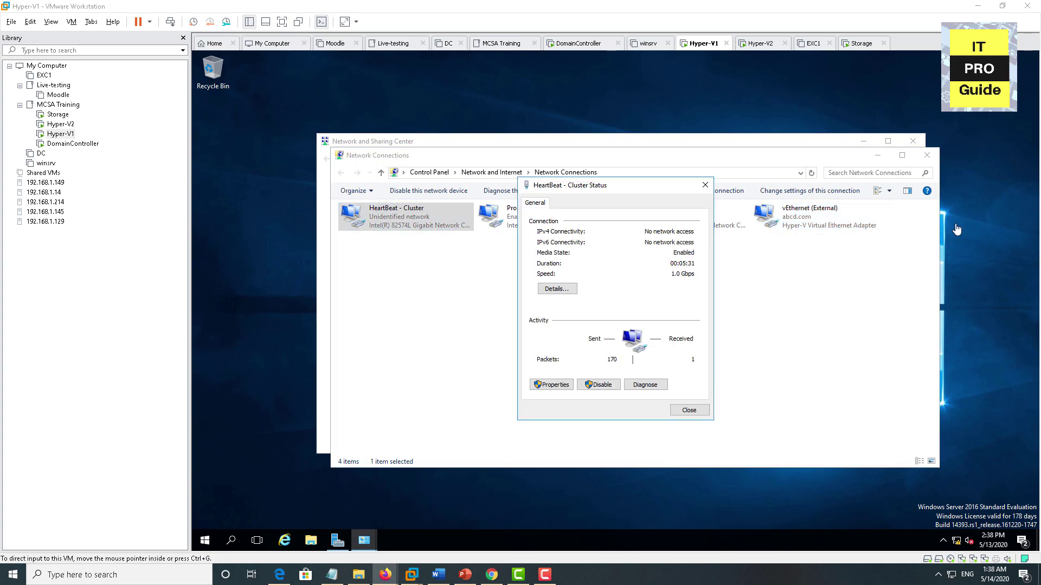
left_click(553, 386)
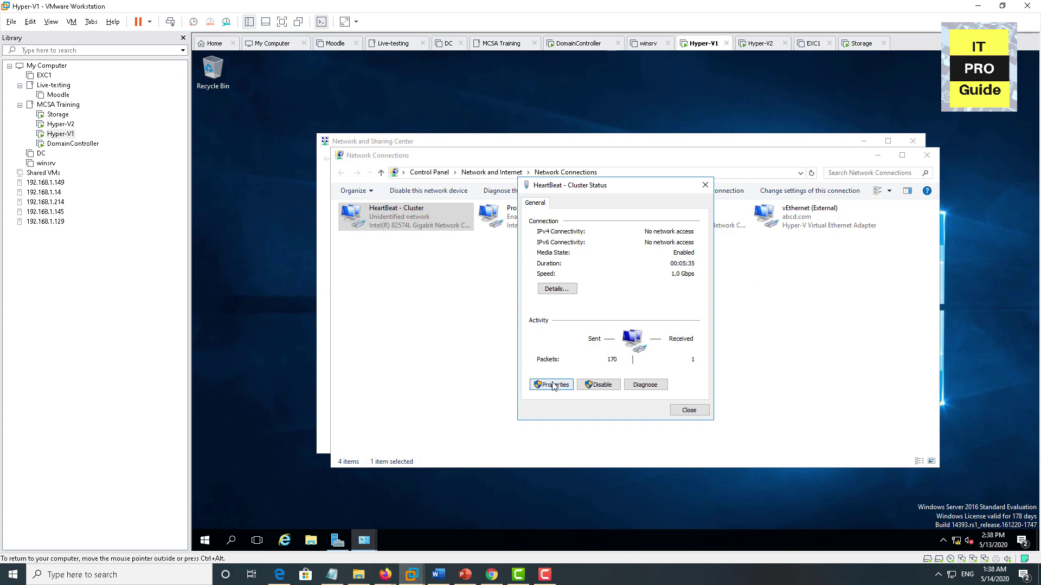
left_click(553, 386)
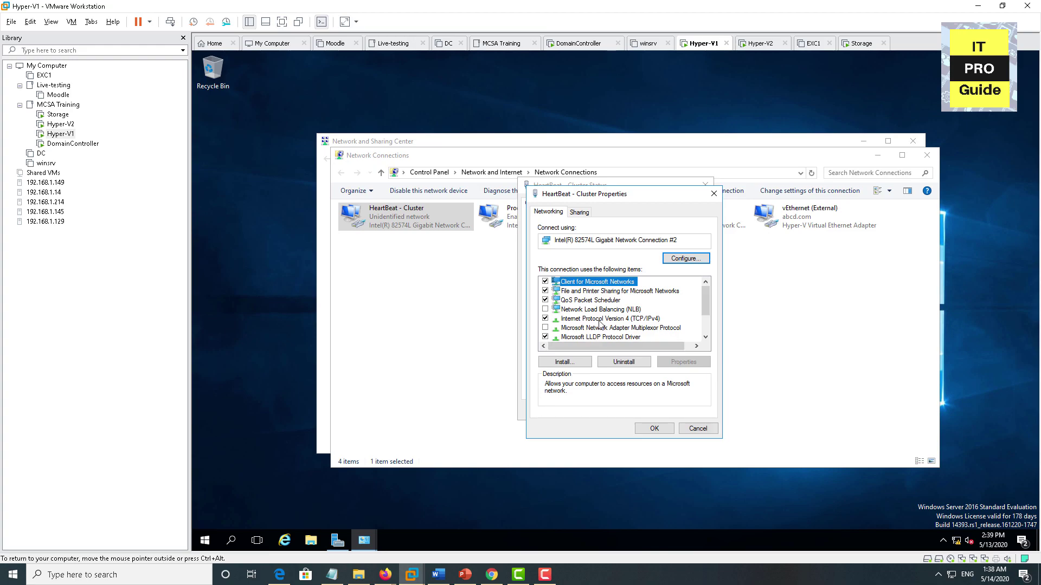
double_click(599, 320)
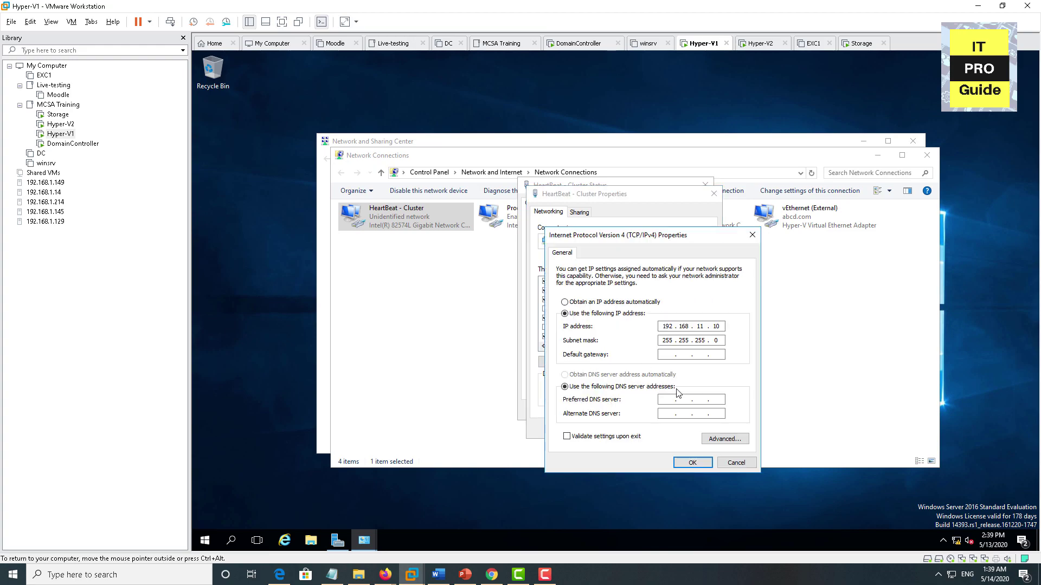
left_click(732, 440)
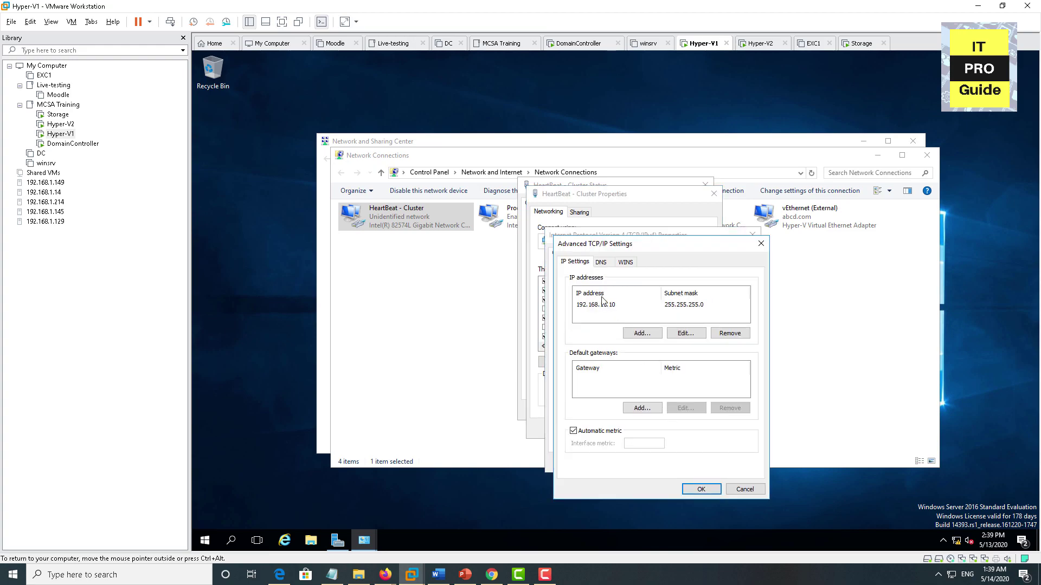
left_click(601, 262)
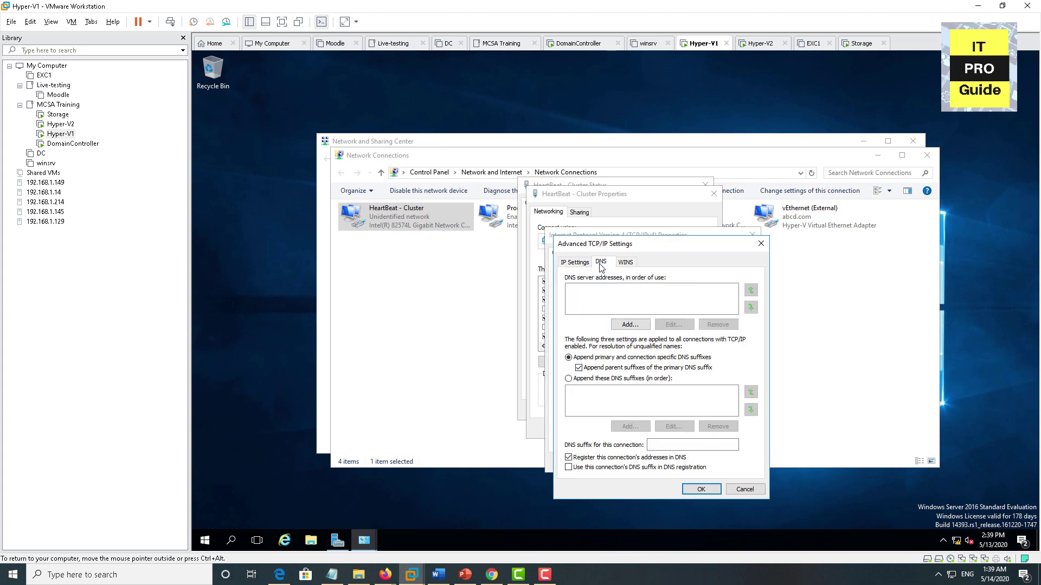
Turn off DNS registration and NetBIOS over TCP/IP on HeartBeat - Cluster and close its windows
left_click(613, 459)
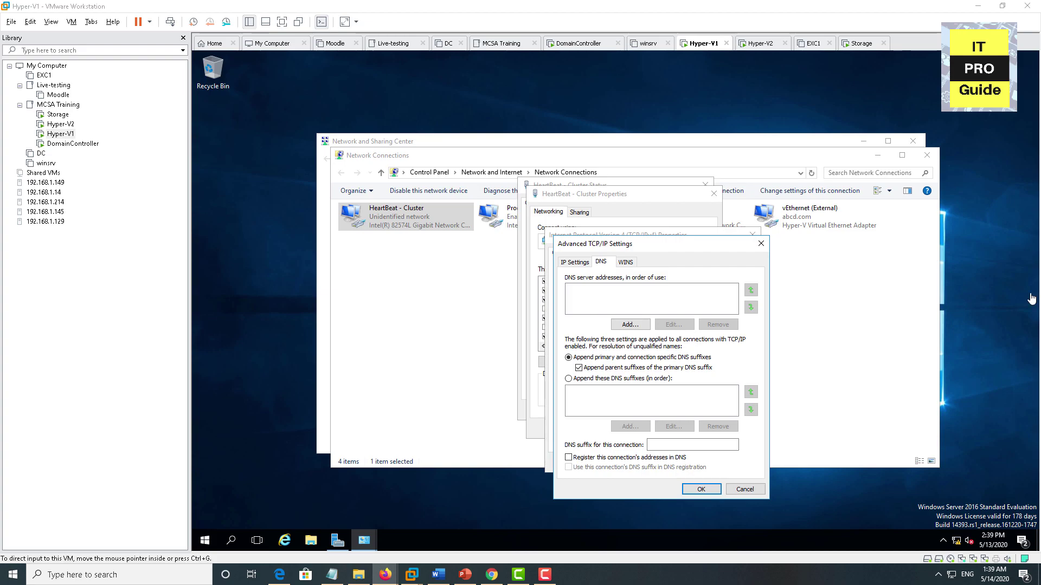
left_click(625, 263)
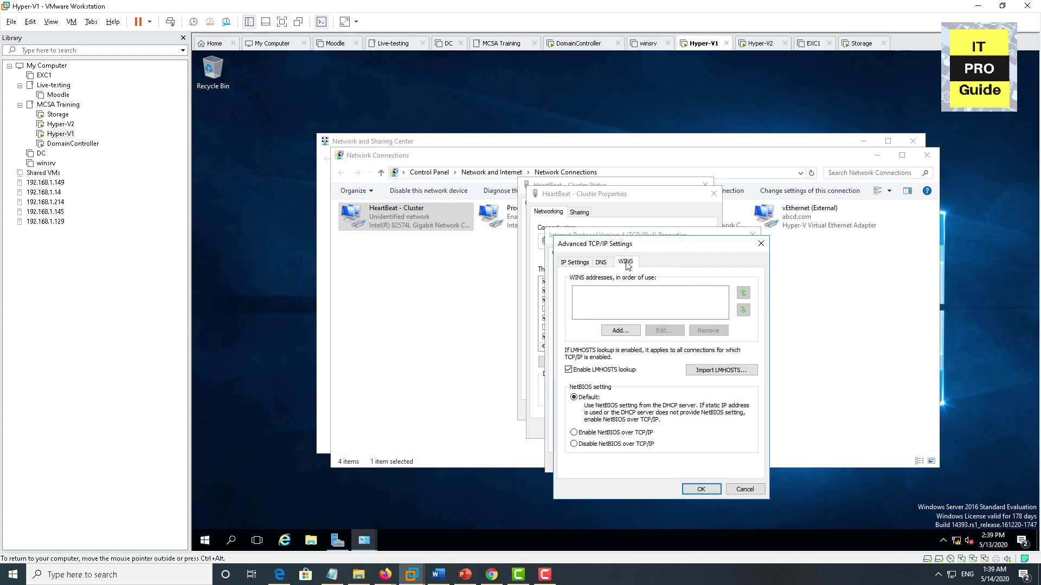
left_click(610, 444)
left_click(698, 490)
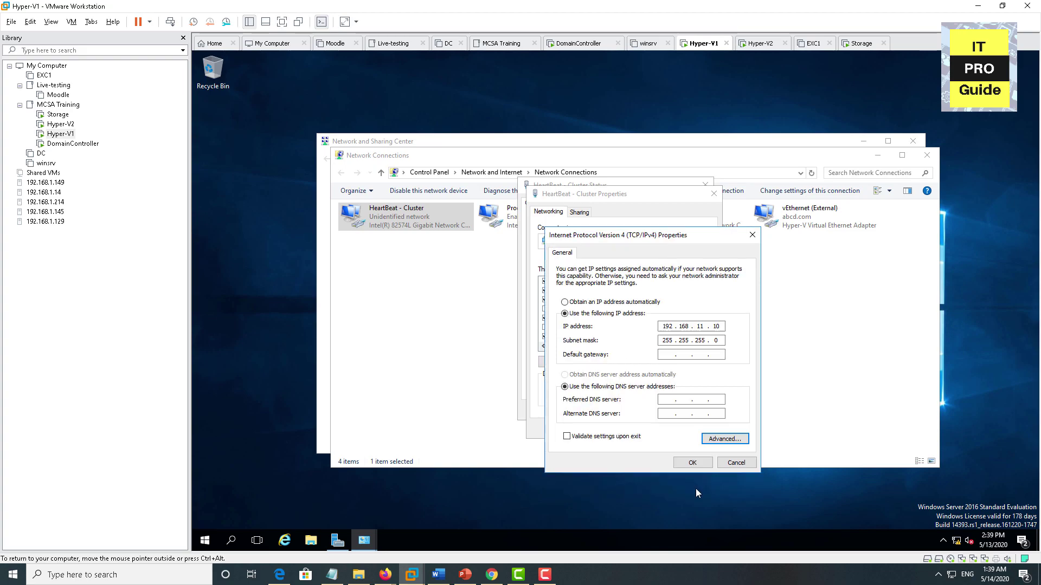
left_click(690, 462)
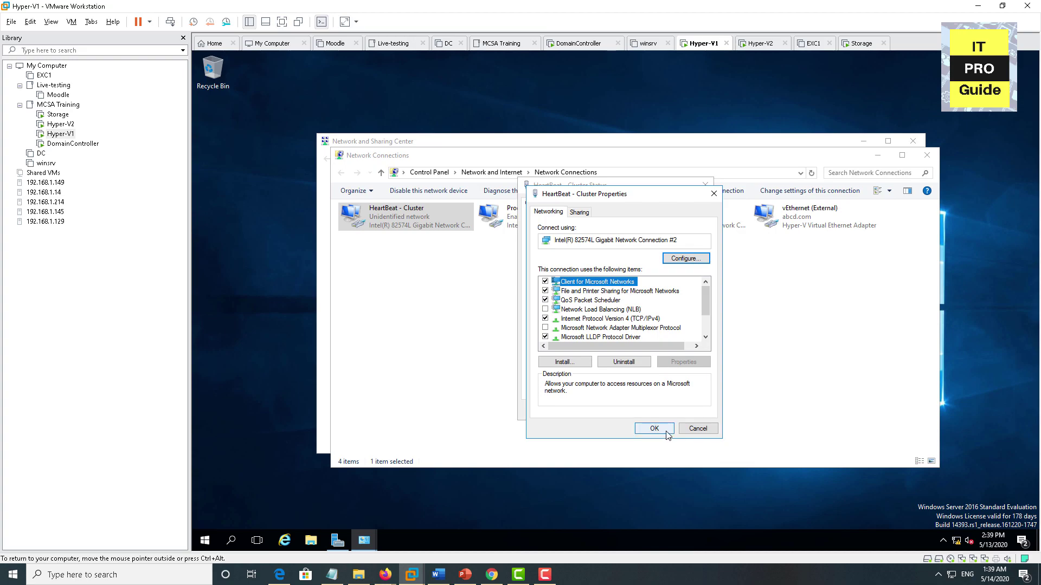
left_click(654, 429)
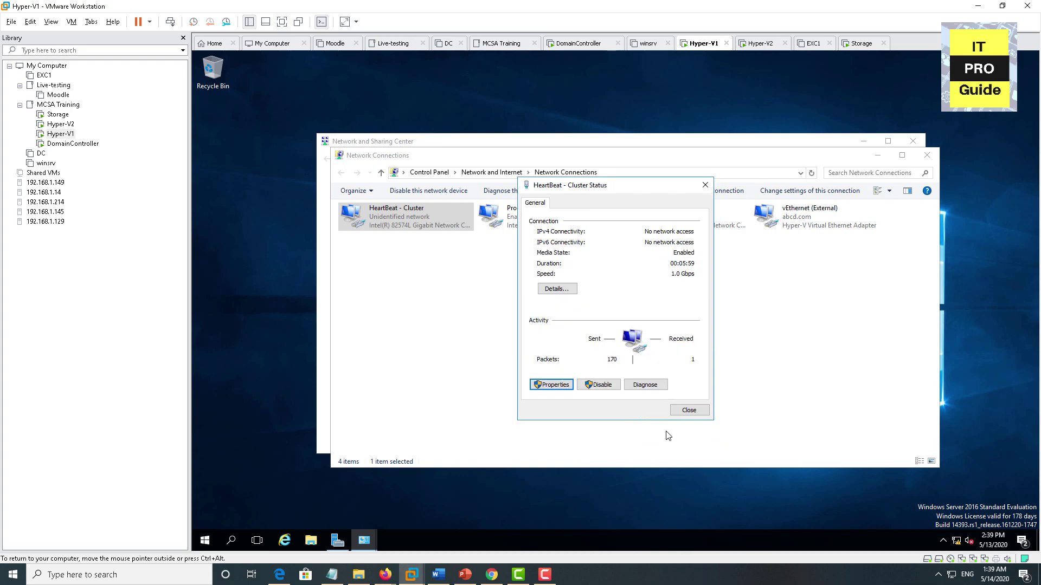
left_click(678, 414)
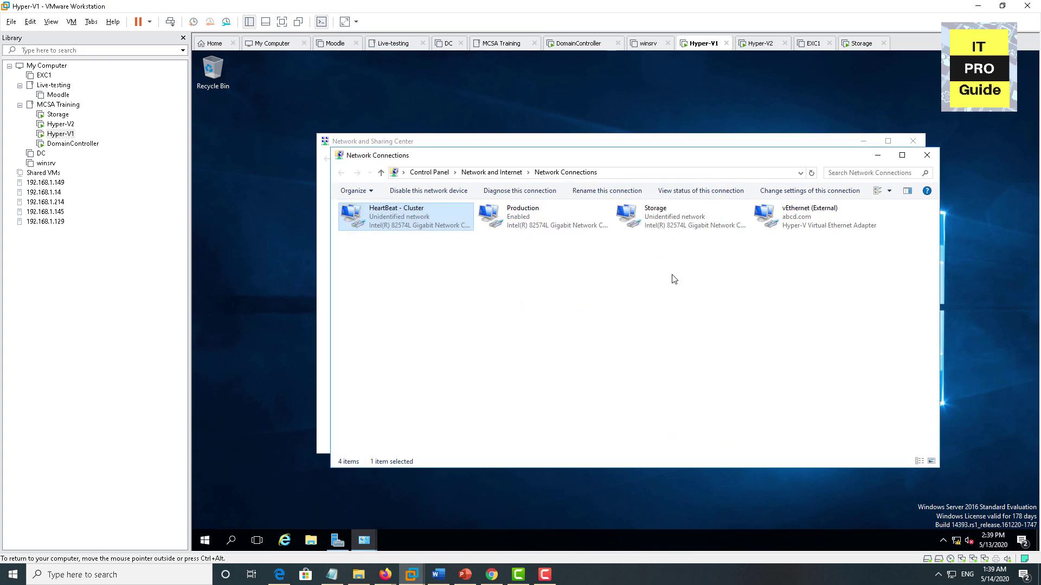
Open the Storage connection's advanced TCP/IP settings on the DNS tab
double_click(649, 223)
left_click(551, 384)
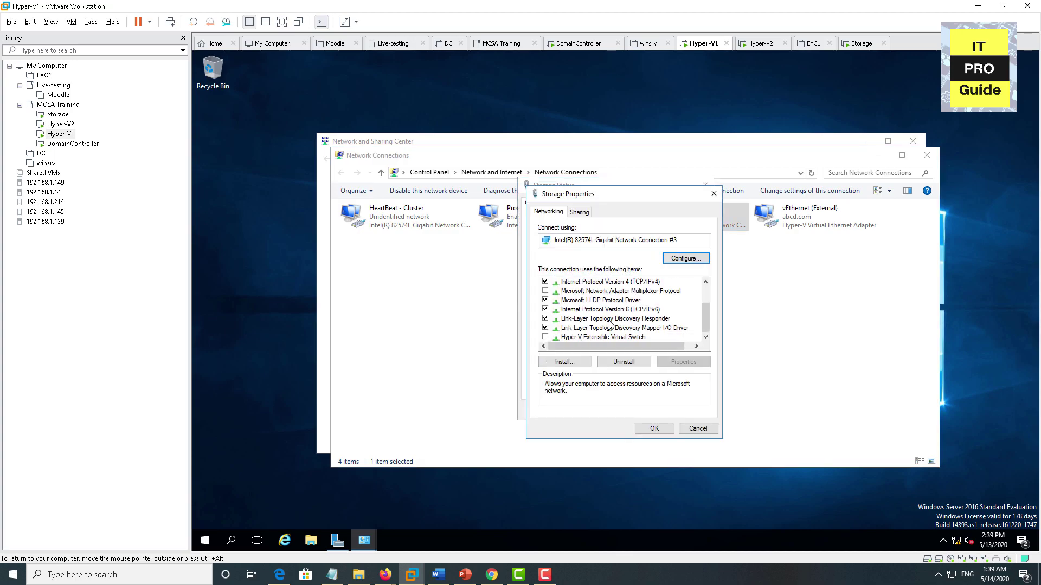
left_click(627, 308)
scroll(627, 292, "down", 1)
double_click(626, 283)
left_click(724, 439)
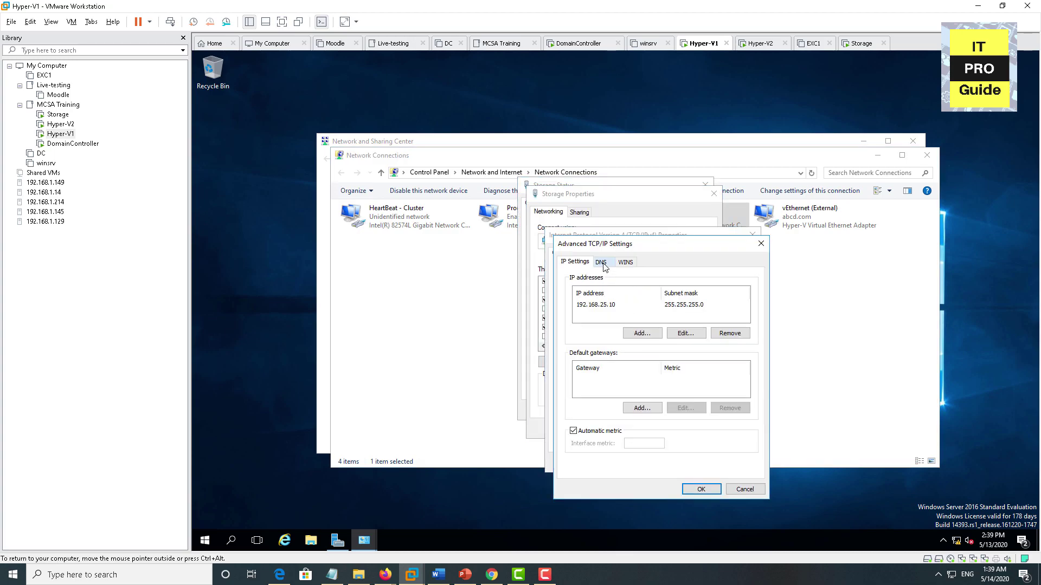
left_click(602, 262)
Uncheck DNS registration and disable NetBIOS over TCP/IP for Storage, confirming all dialogs
left_click(599, 458)
left_click(624, 262)
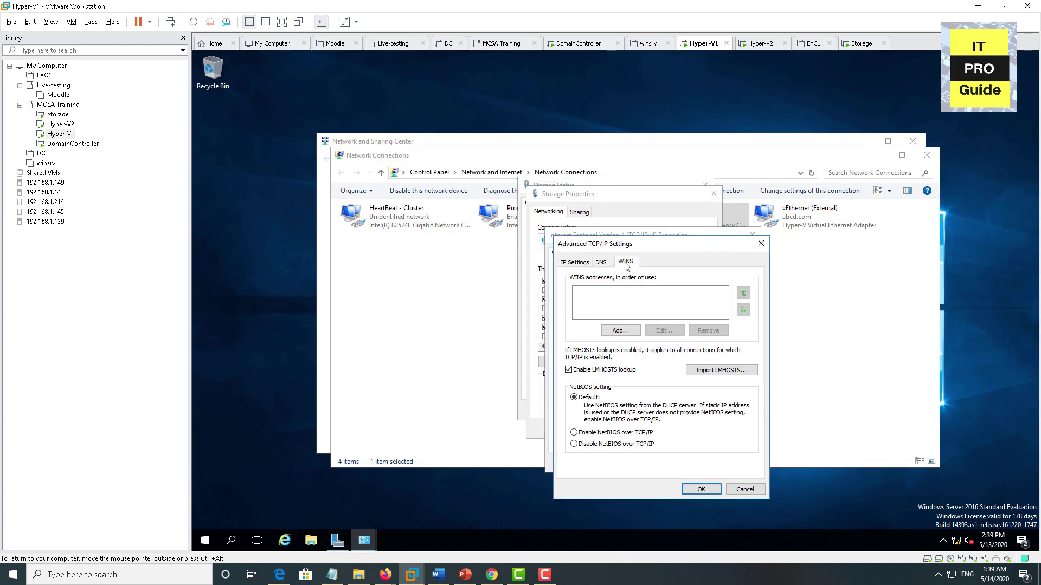
left_click(593, 444)
left_click(699, 489)
left_click(692, 462)
left_click(657, 427)
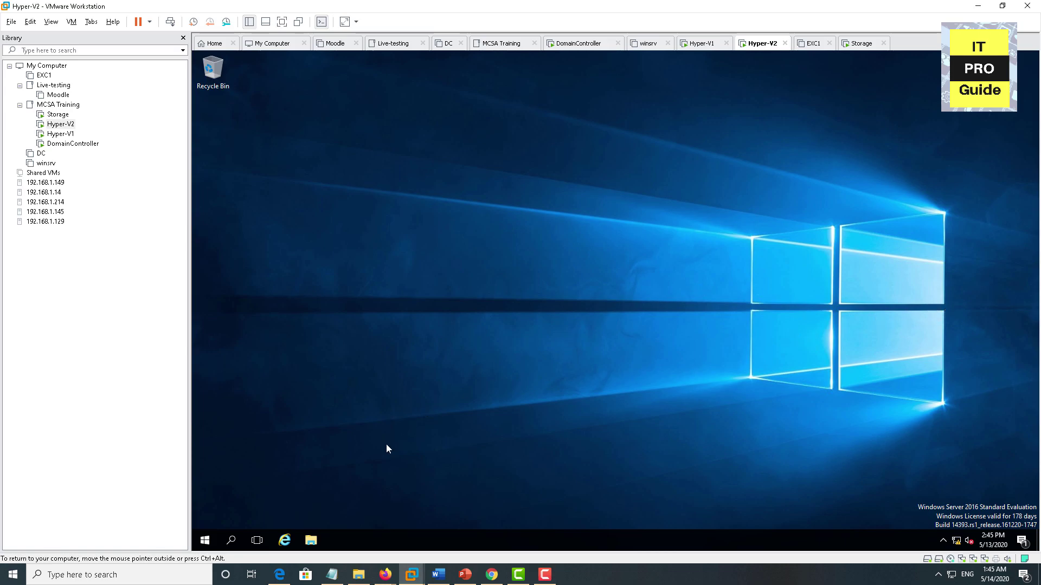
Launch Server Manager on HYPERV2 and dismiss the inventory data collection notice
left_click(205, 540)
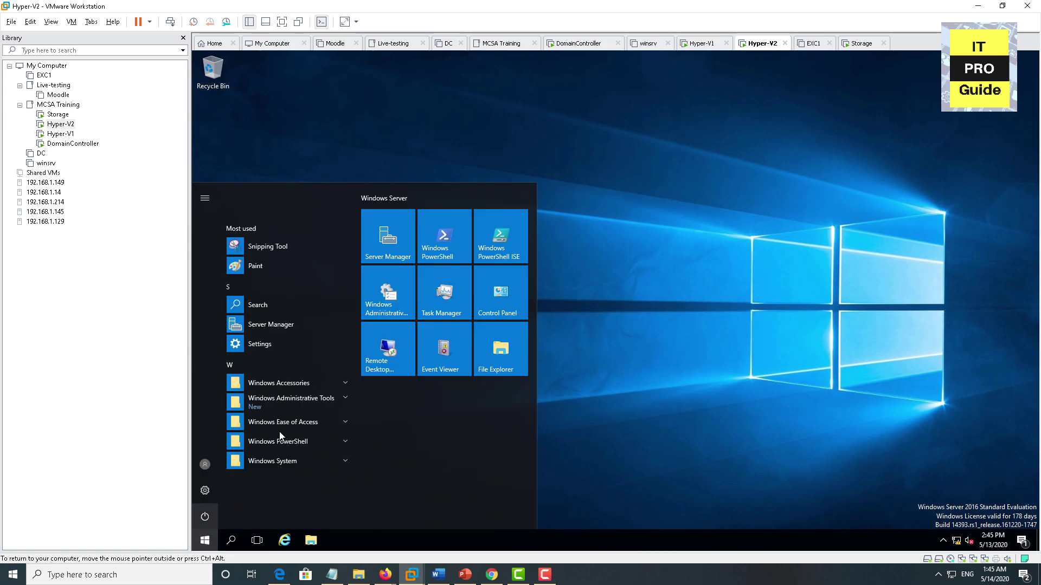
left_click(386, 257)
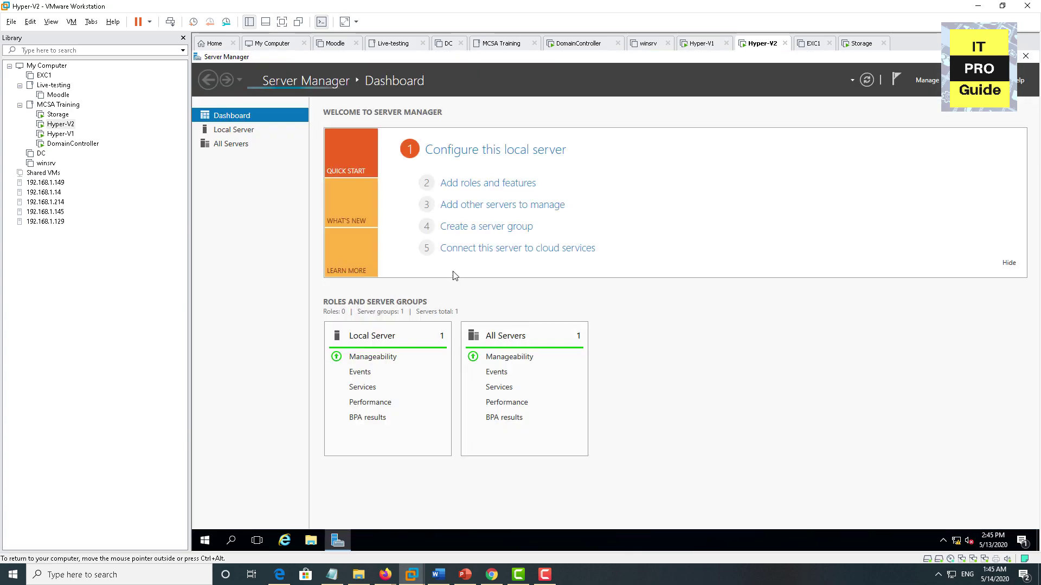
left_click(477, 184)
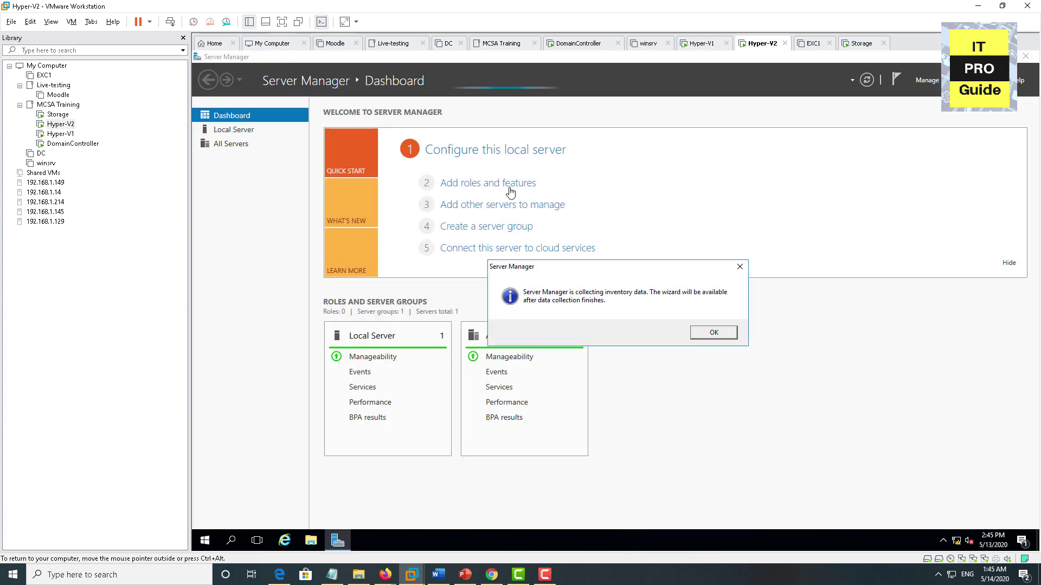
left_click(710, 332)
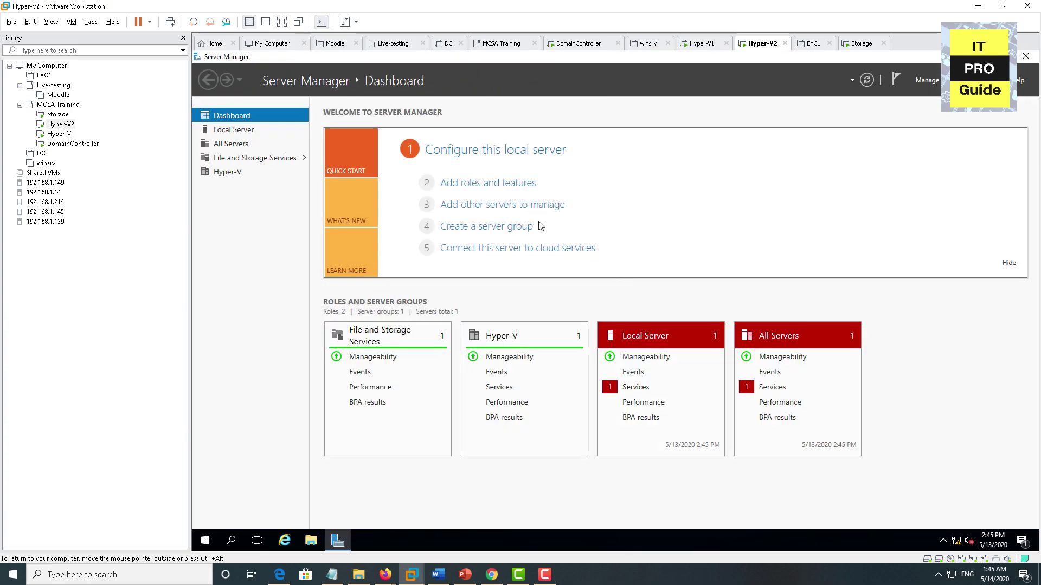
Step the Add Roles and Features wizard to Server Roles, see Hyper-V installed, and cancel
left_click(500, 187)
left_click(546, 399)
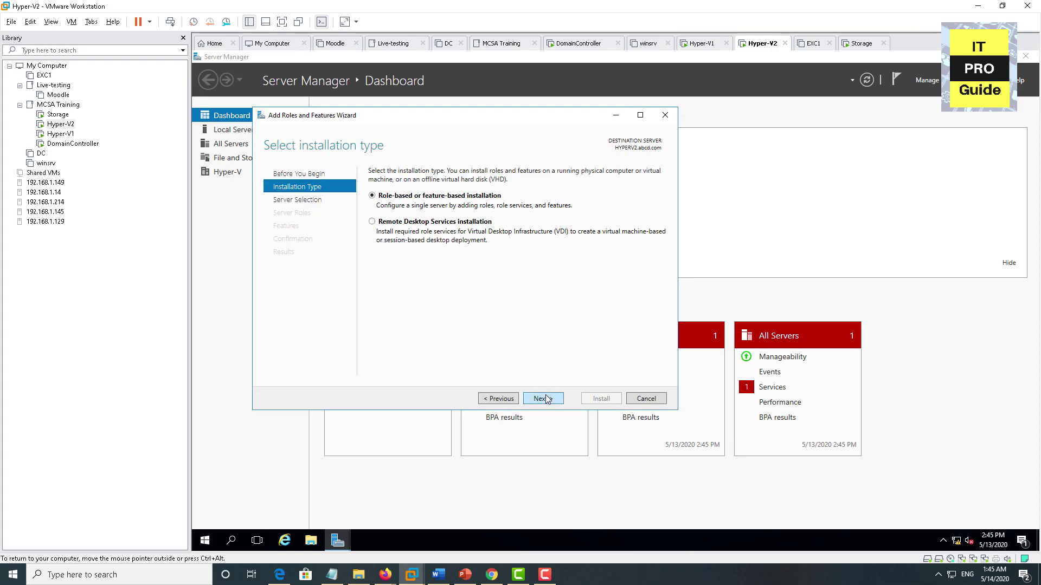
left_click(546, 399)
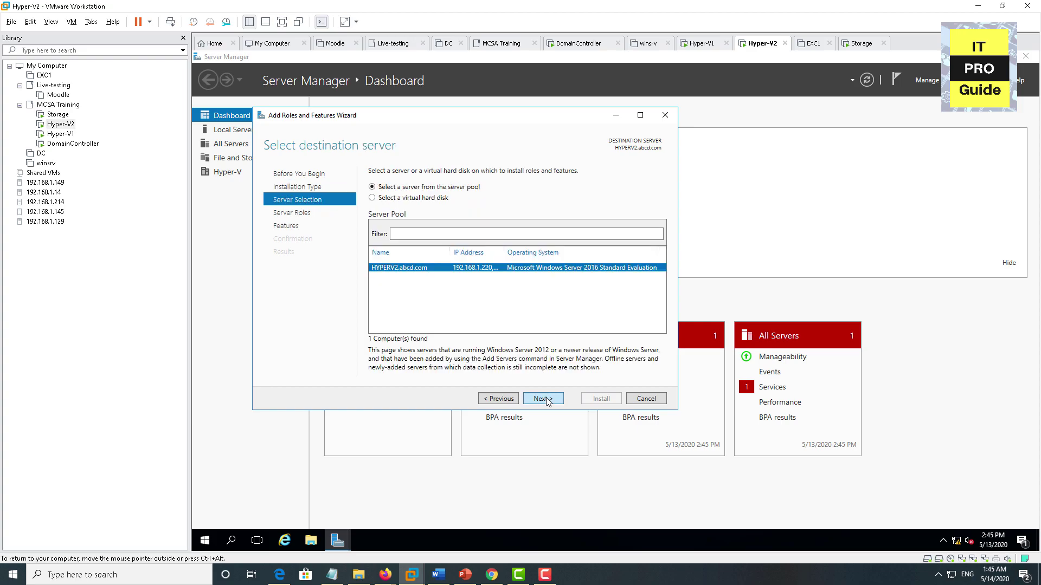
left_click(546, 400)
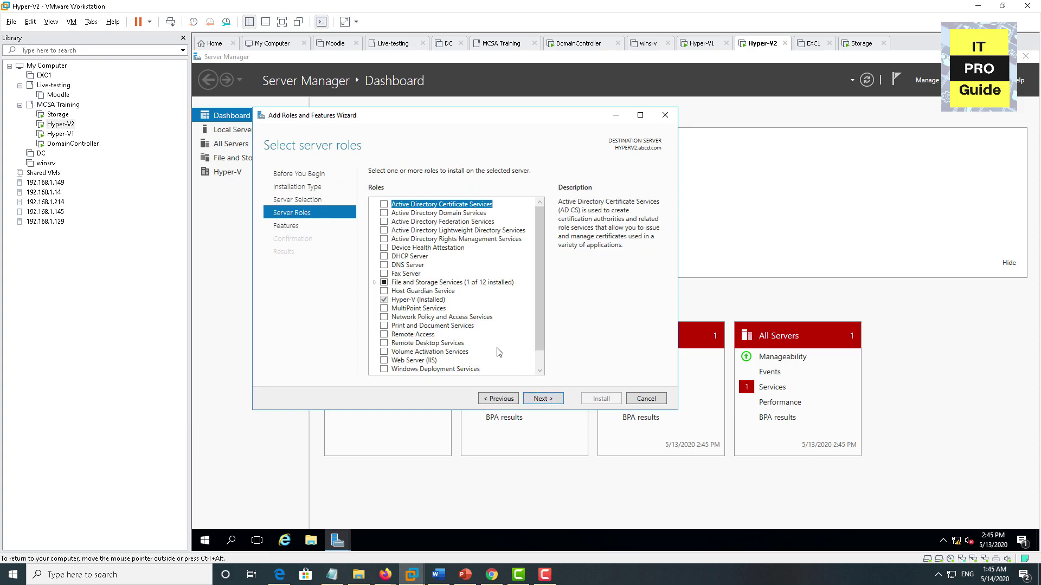
left_click(426, 303)
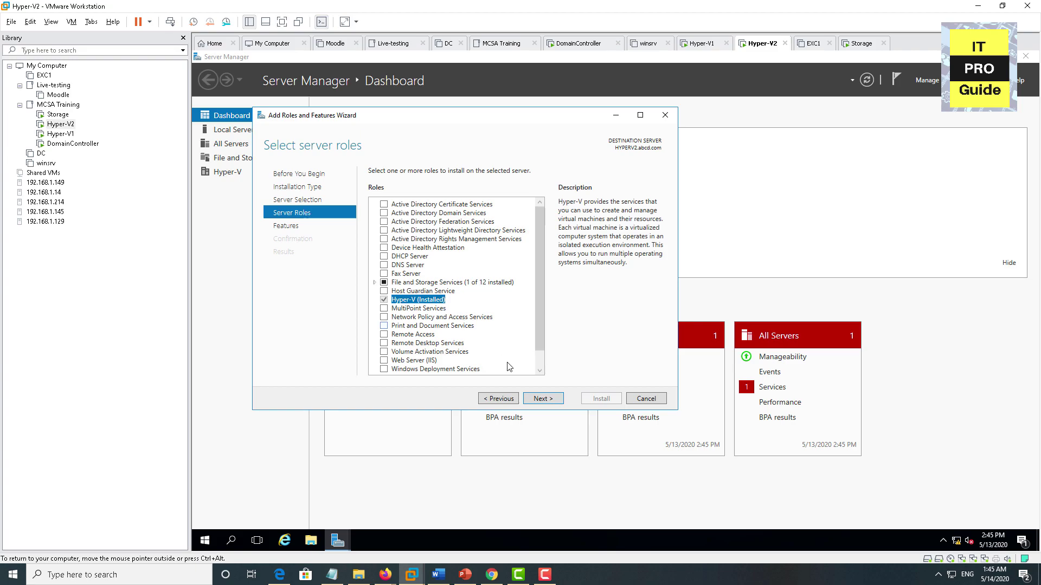
left_click(636, 401)
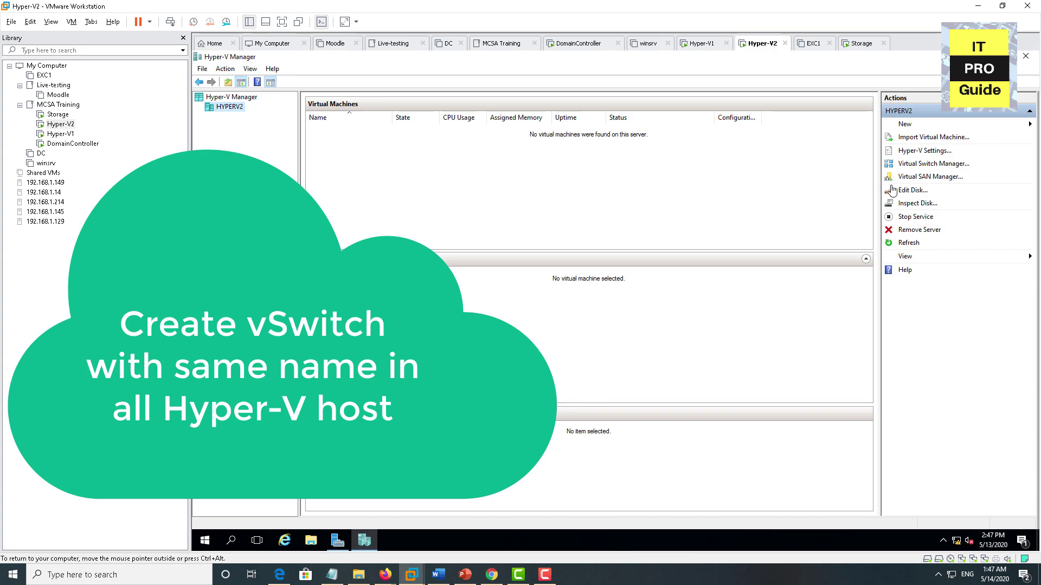
Create an external virtual switch named External on HYPERV2, accepting the network disruption warning
left_click(929, 165)
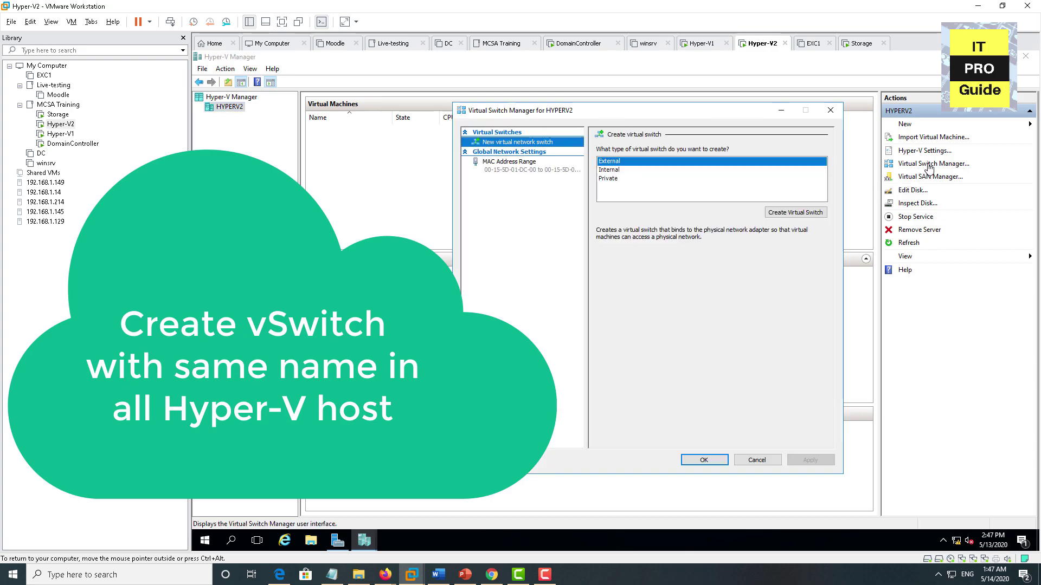
left_click(794, 212)
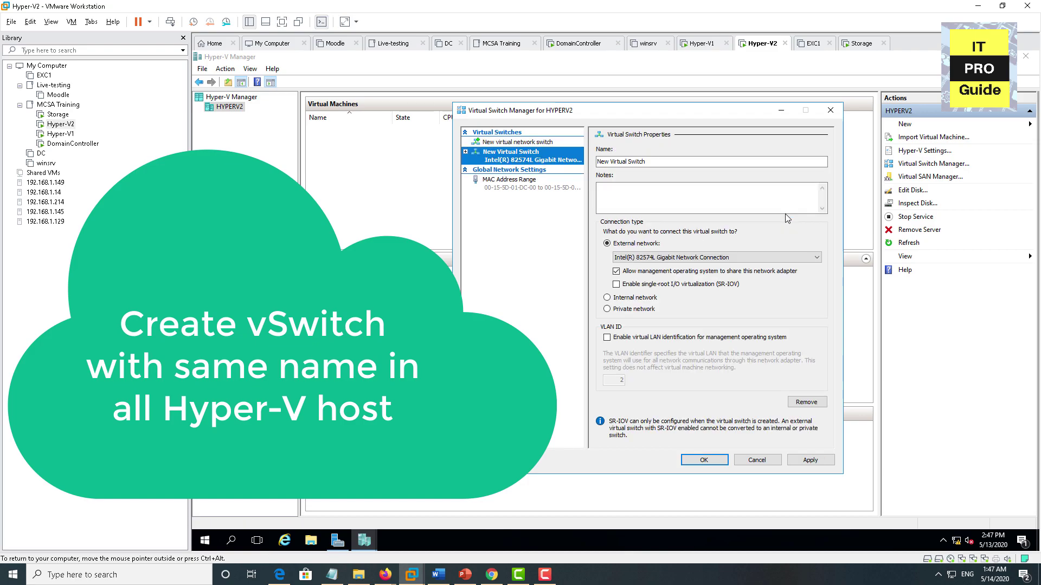
left_click(659, 162)
key("ctrl+a")
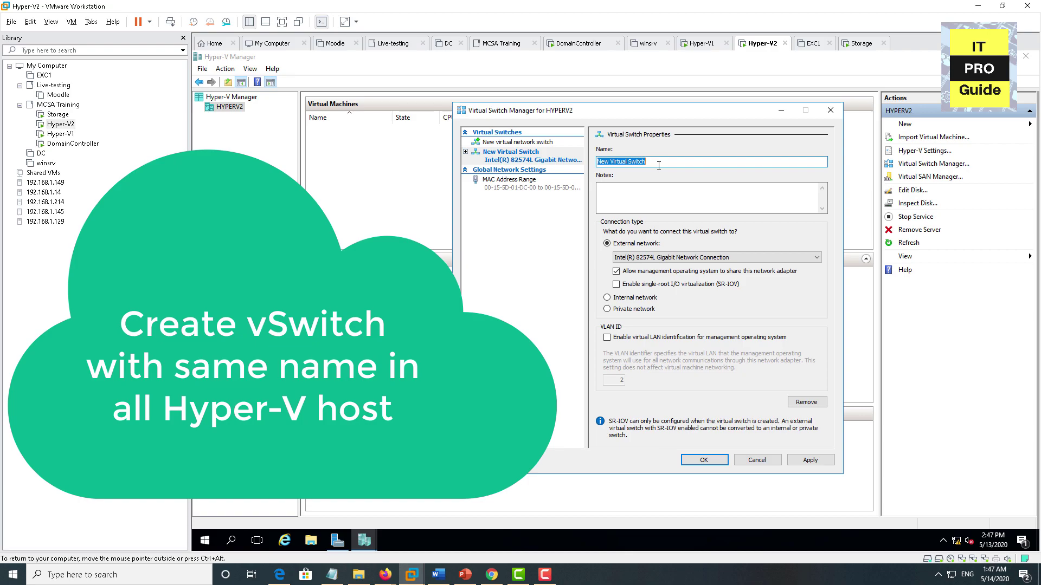
type("External")
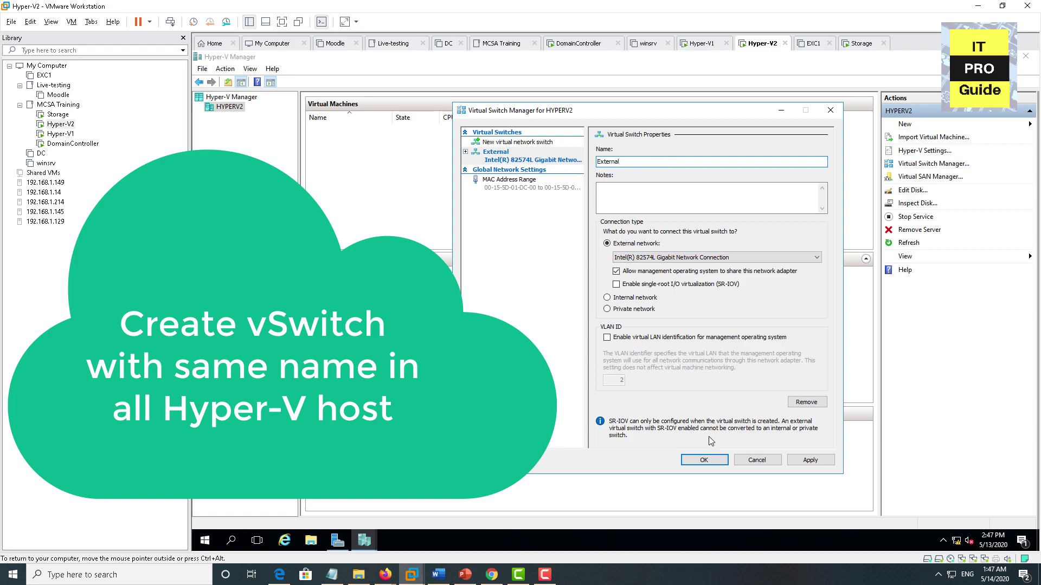
left_click(797, 465)
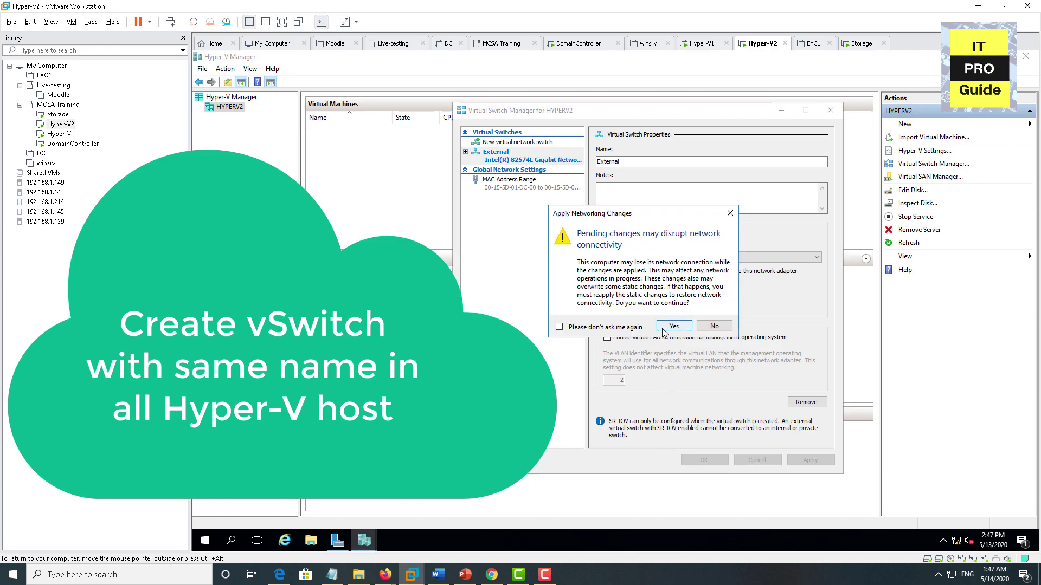
left_click(664, 327)
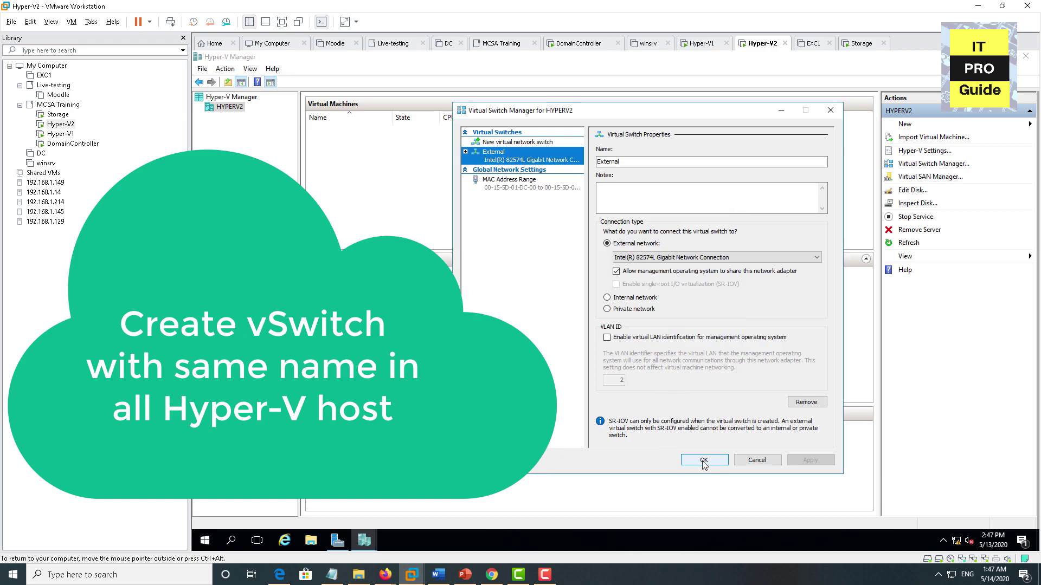
left_click(60, 134)
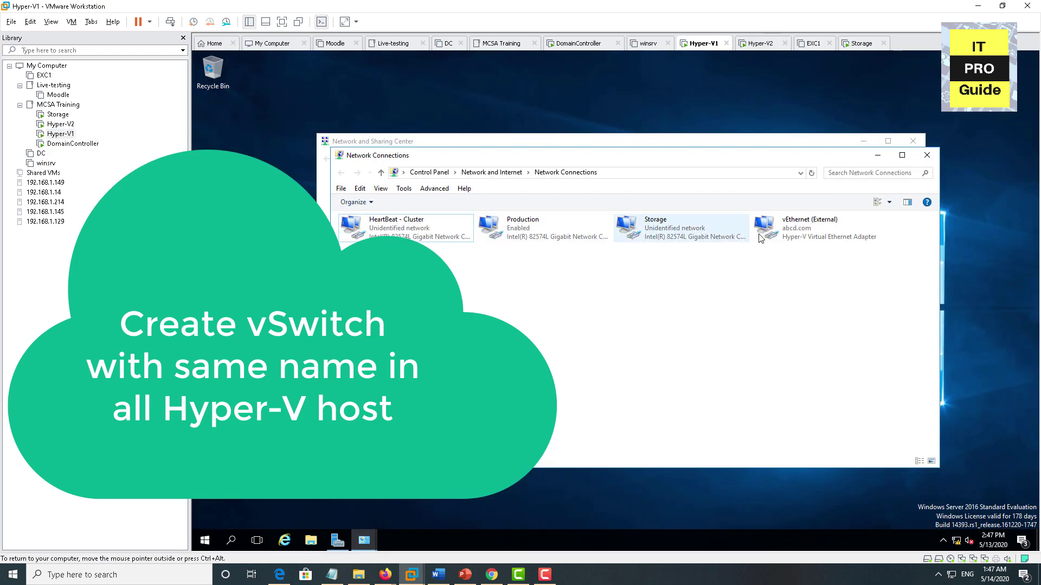
double_click(793, 232)
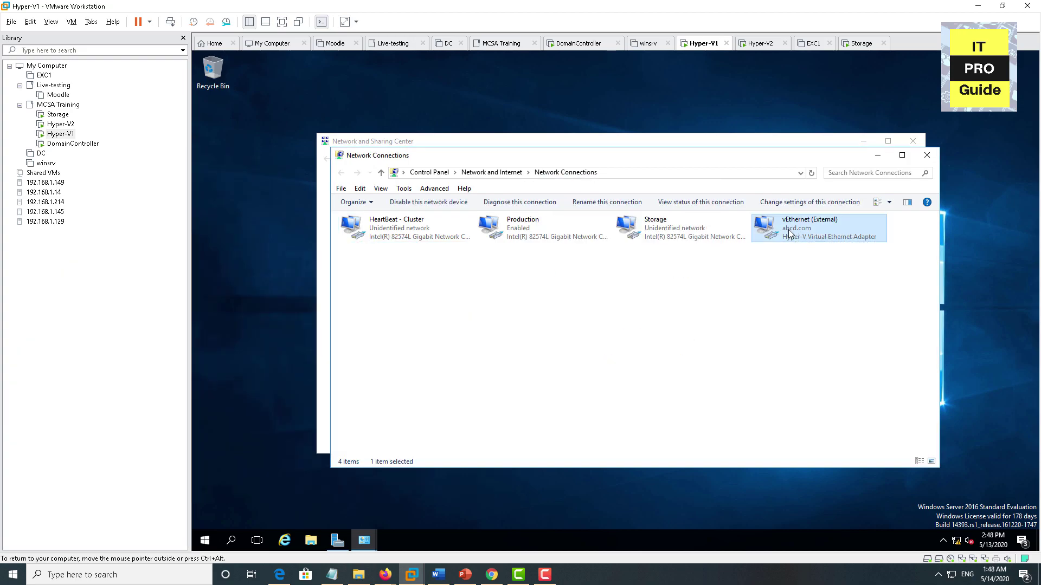
left_click(574, 289)
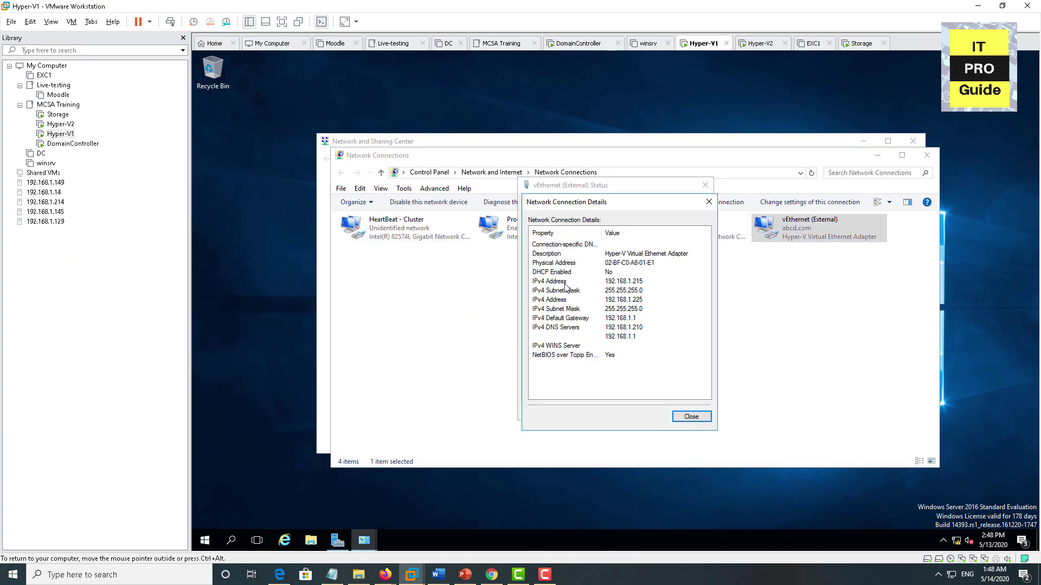
left_click(611, 284)
left_click(624, 291)
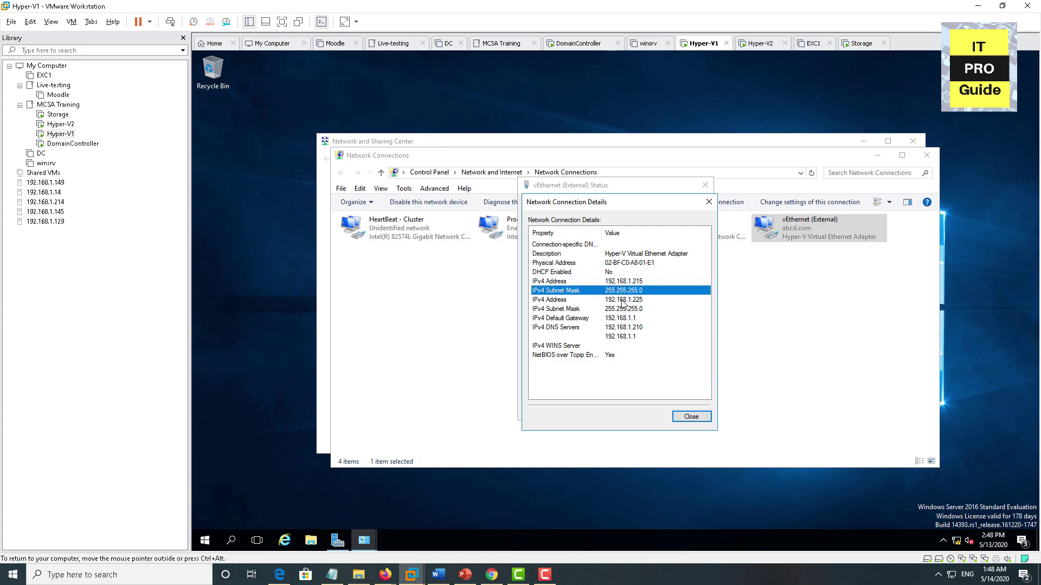
left_click(623, 300)
left_click(622, 309)
left_click(621, 318)
left_click(623, 327)
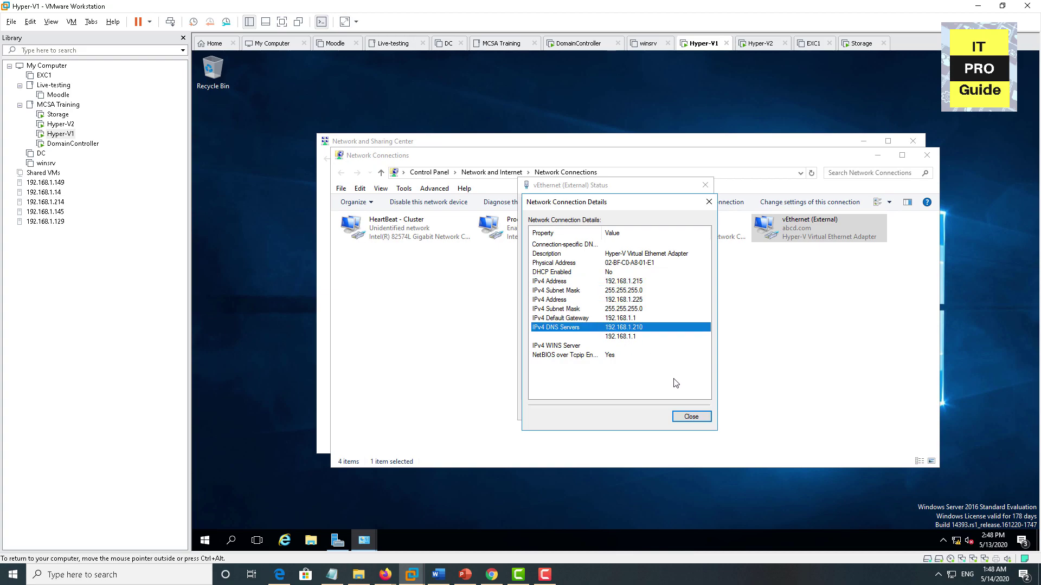
left_click(690, 417)
left_click(688, 411)
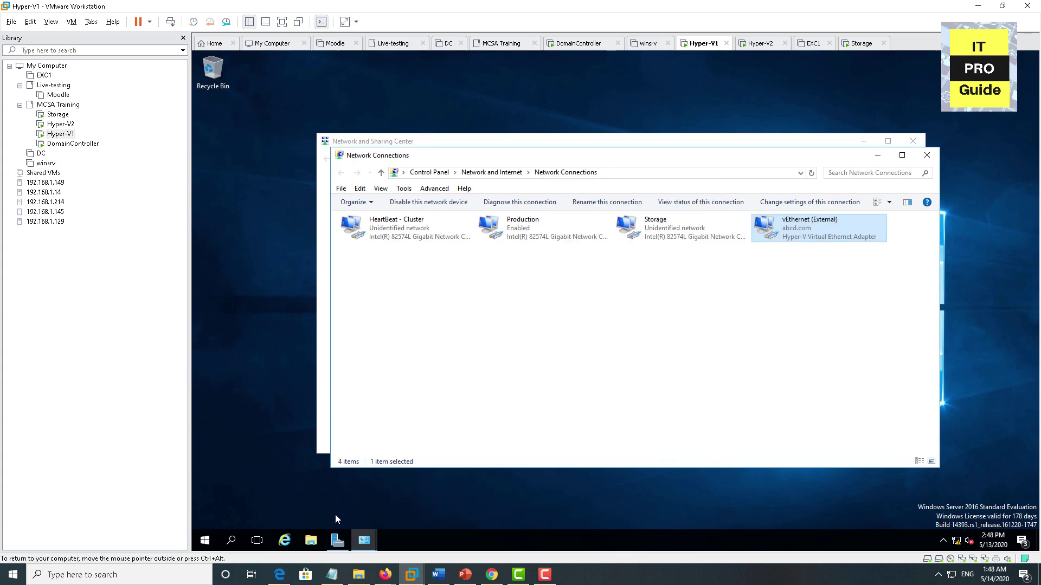
left_click(337, 540)
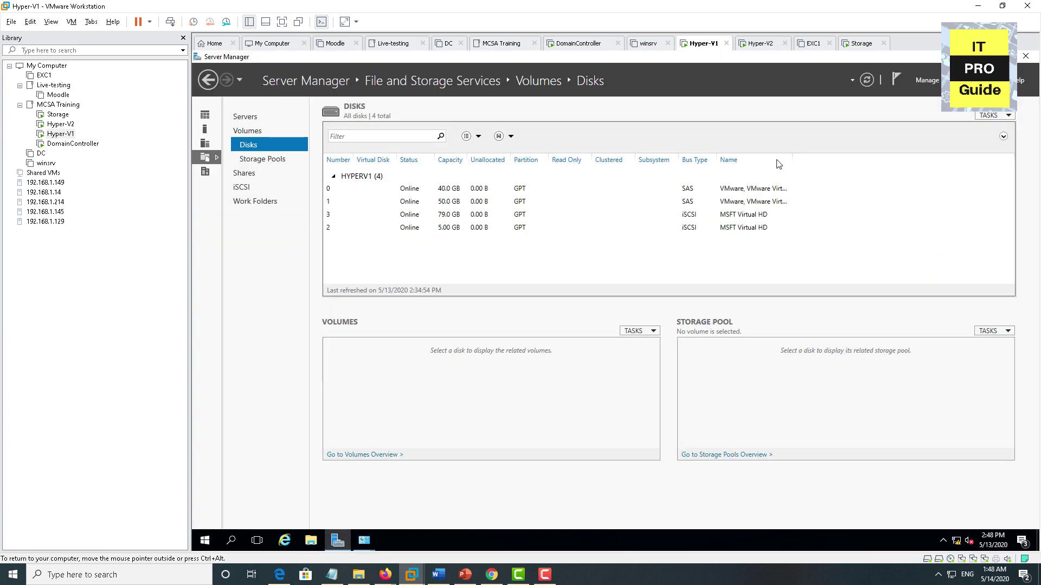
Install the Failover Clustering feature and its required management tools on HYPERV1
left_click(924, 81)
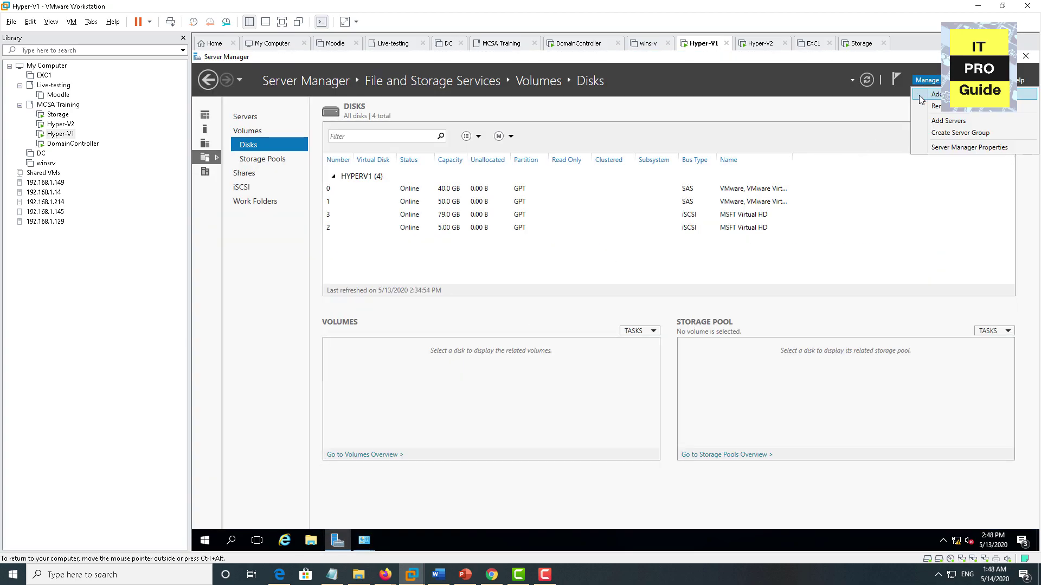
left_click(919, 96)
left_click(586, 441)
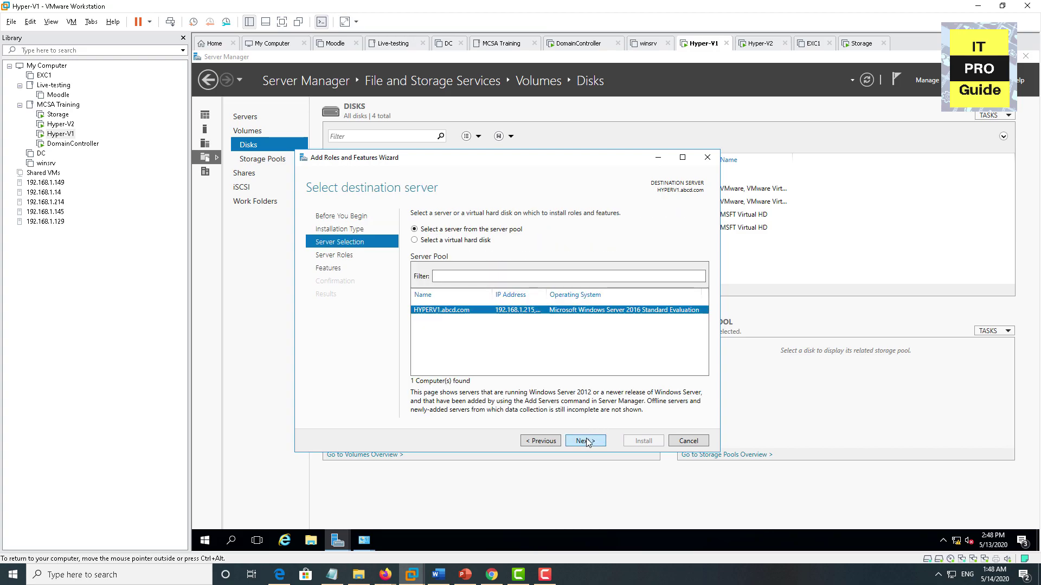
left_click(585, 440)
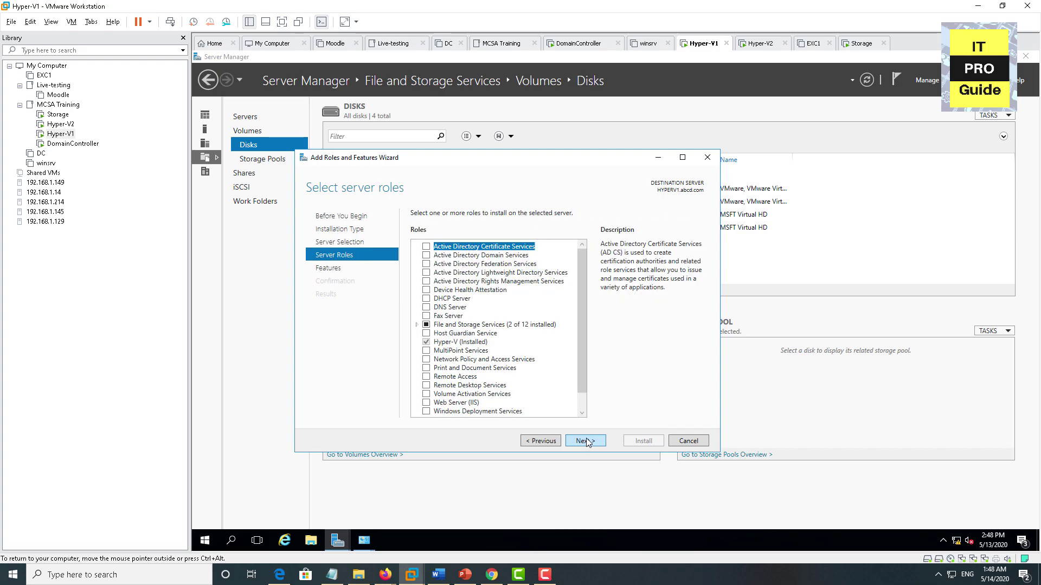
left_click(585, 440)
left_click(426, 342)
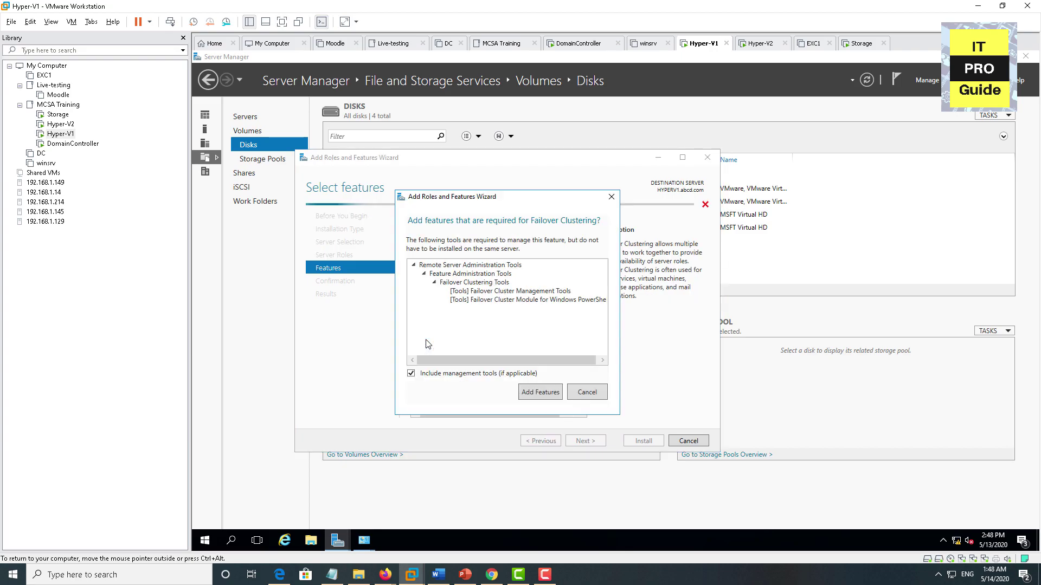
left_click(536, 392)
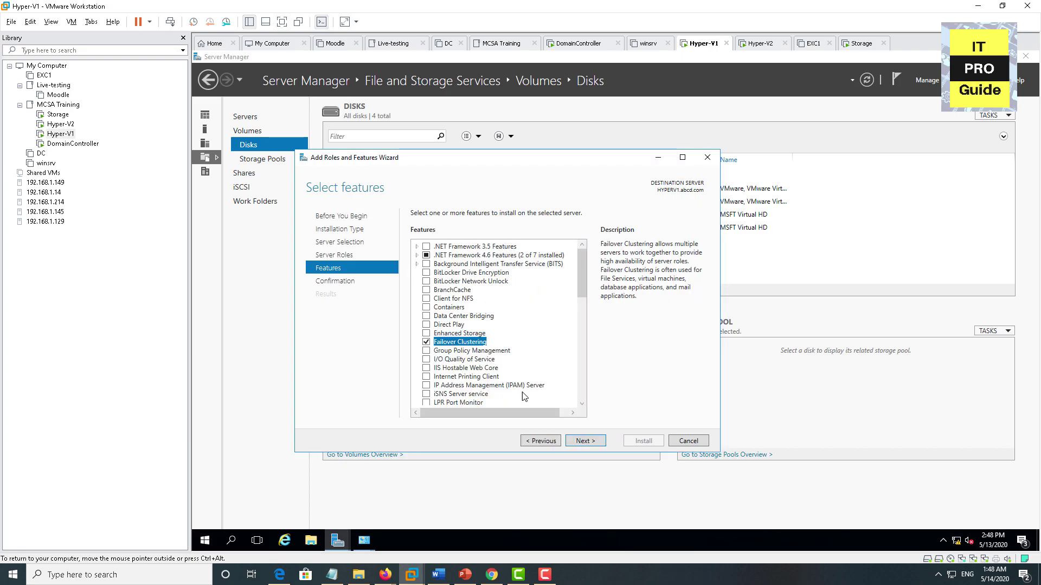
left_click(583, 441)
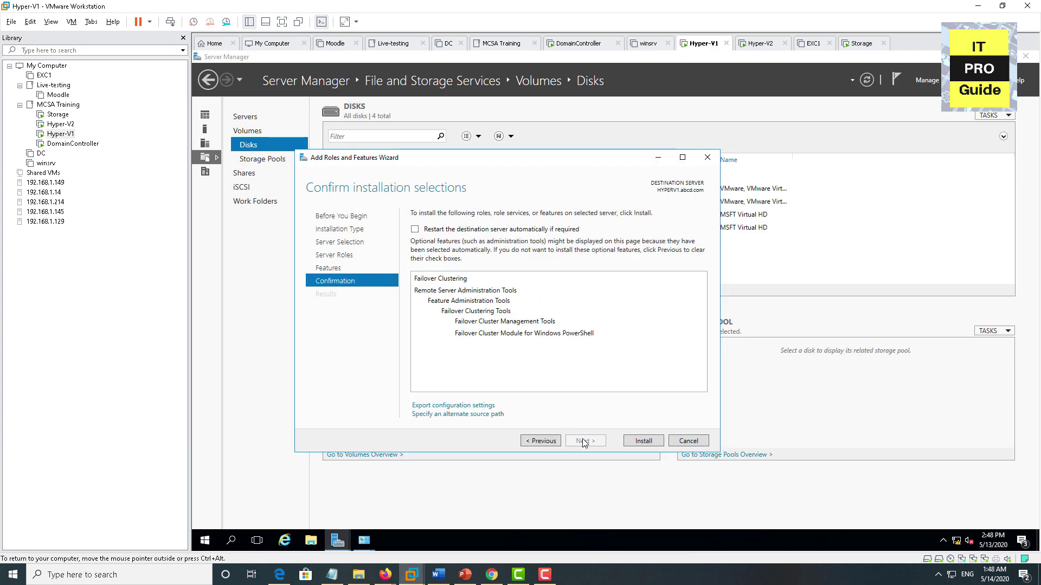
left_click(657, 441)
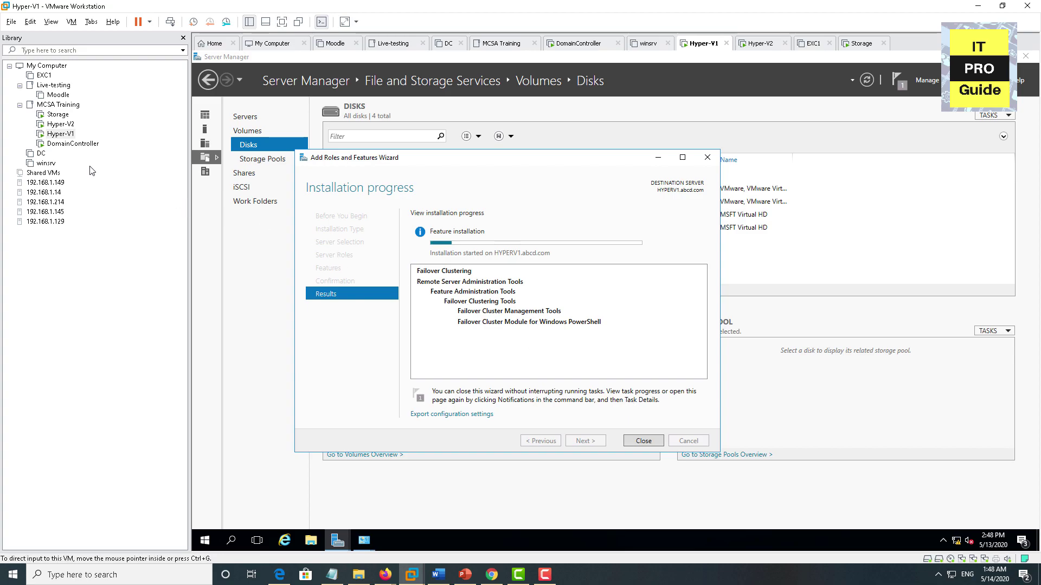
left_click(54, 128)
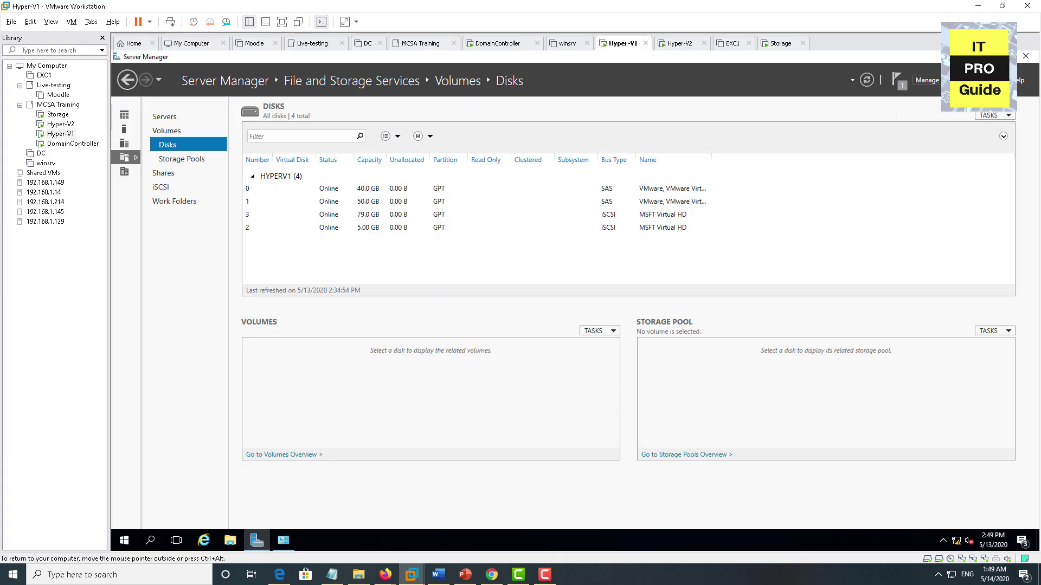
Launch Failover Cluster Manager and validate hyperv1.abcd.com and hyperv2.abcd.com, running all tests
left_click(958, 81)
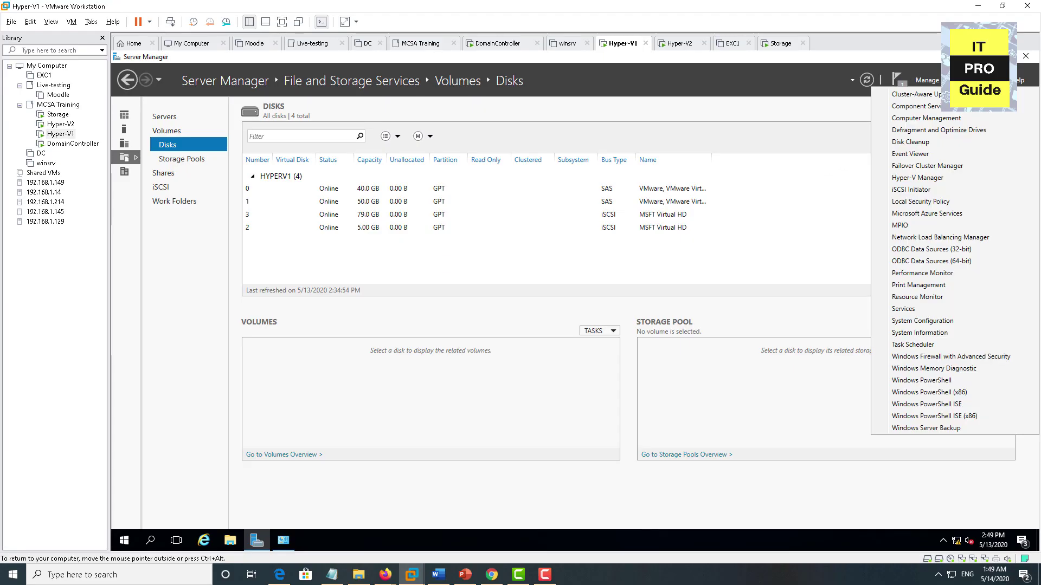
left_click(926, 170)
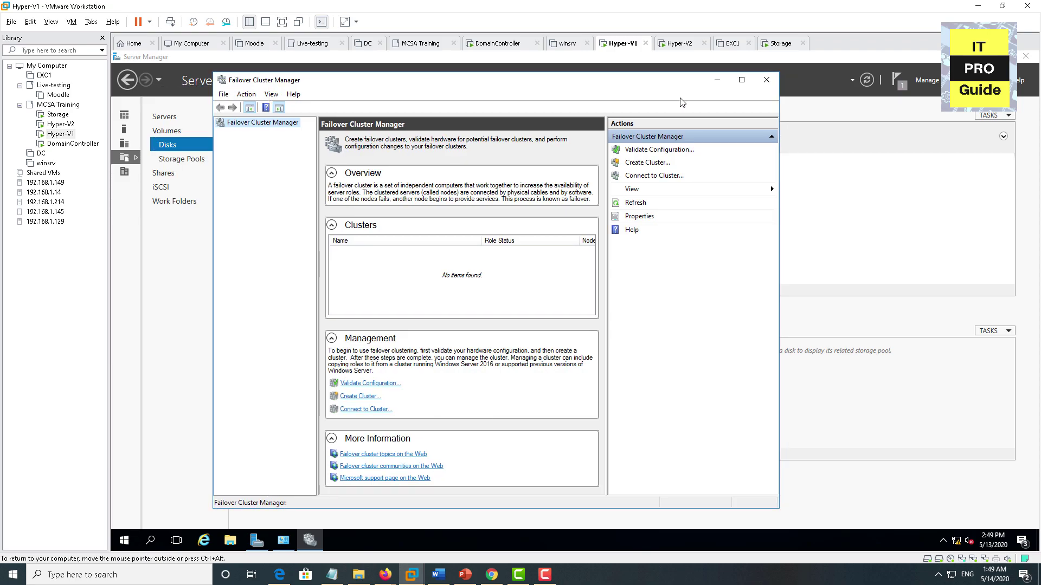
left_click(674, 154)
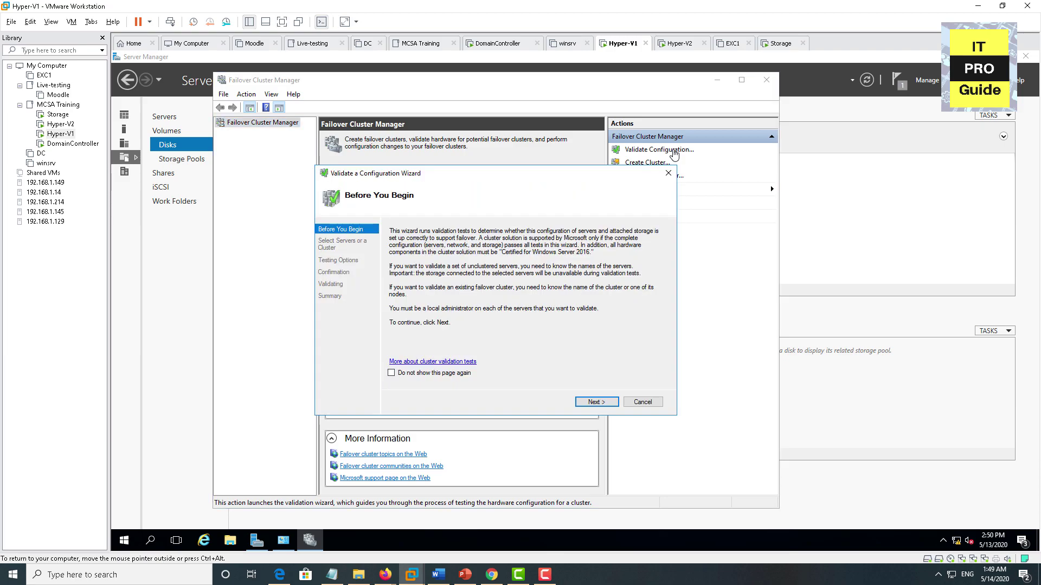
left_click(596, 401)
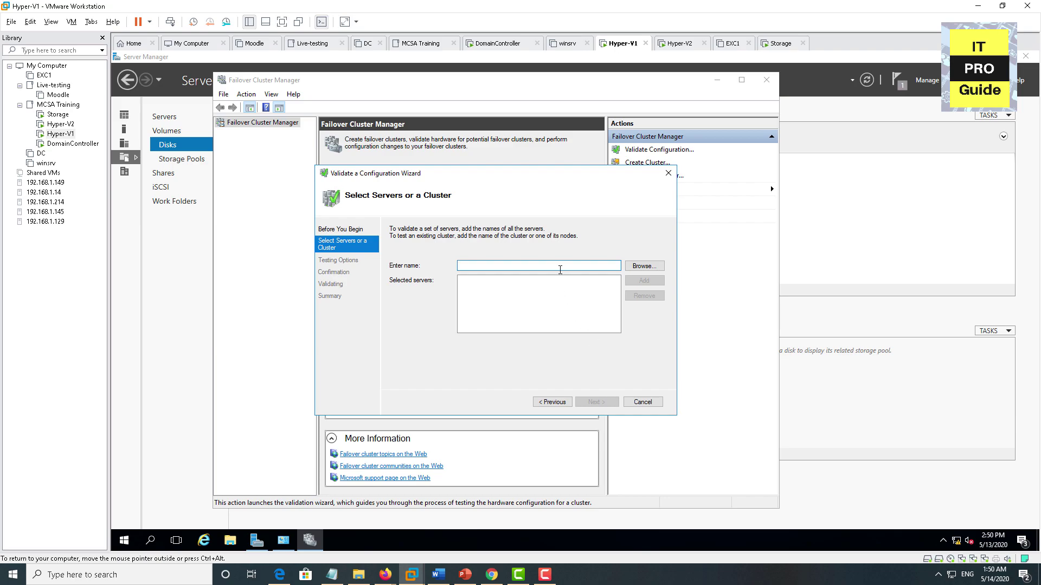
type("hyperv1.a")
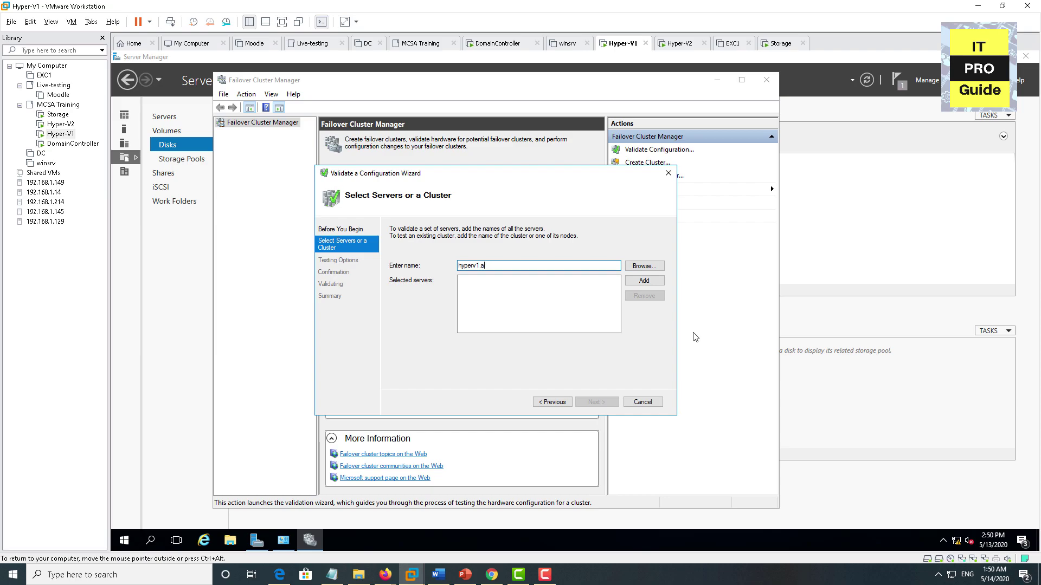
type("bcd.com")
key("Return")
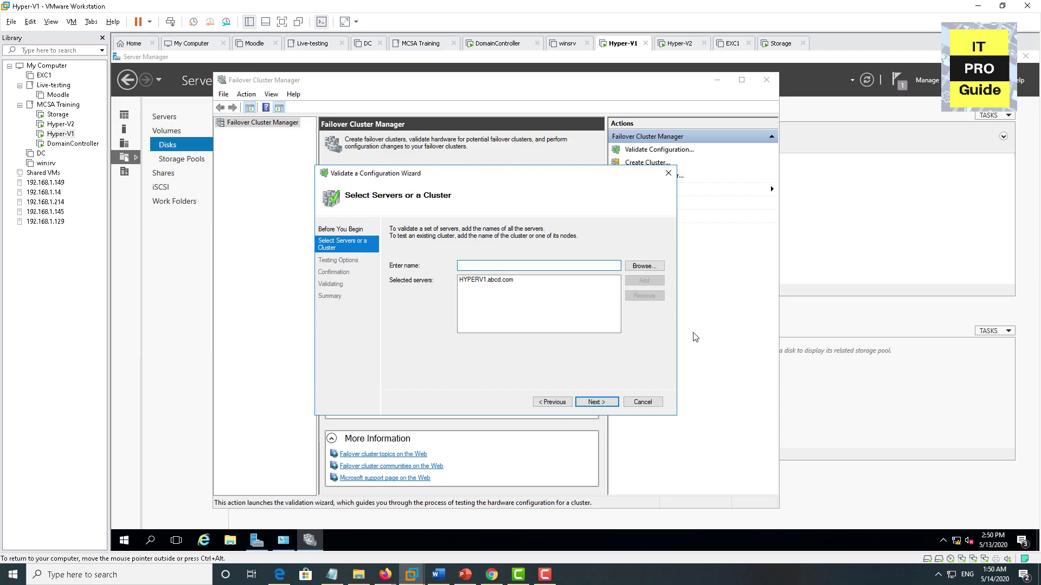
type("h")
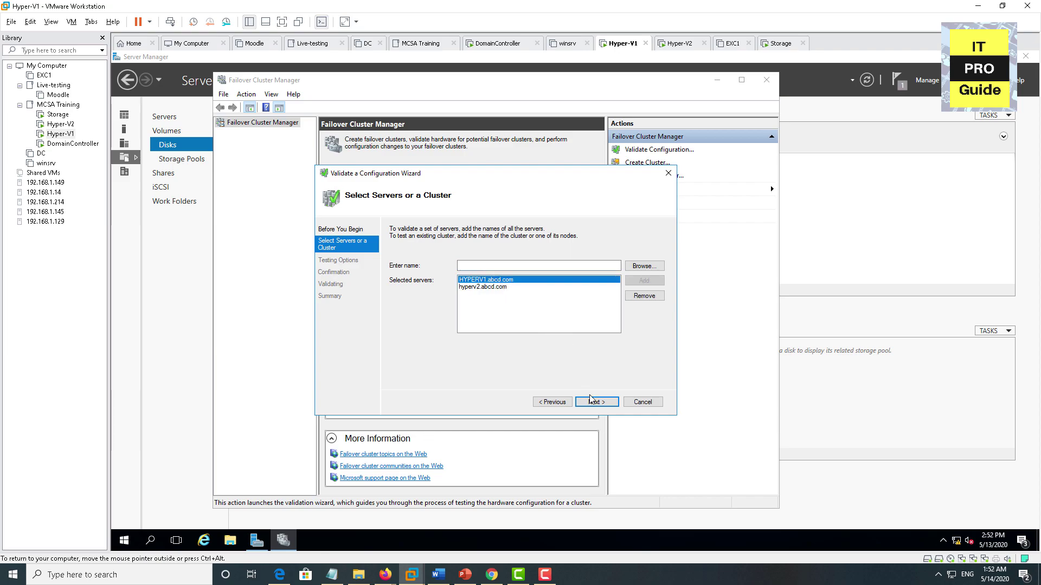
left_click(592, 402)
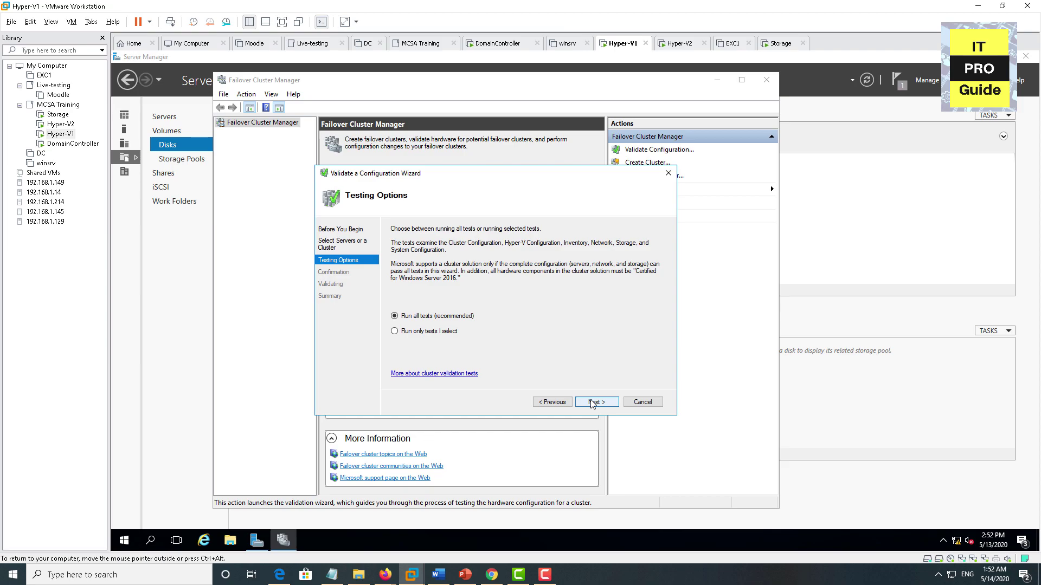
left_click(592, 403)
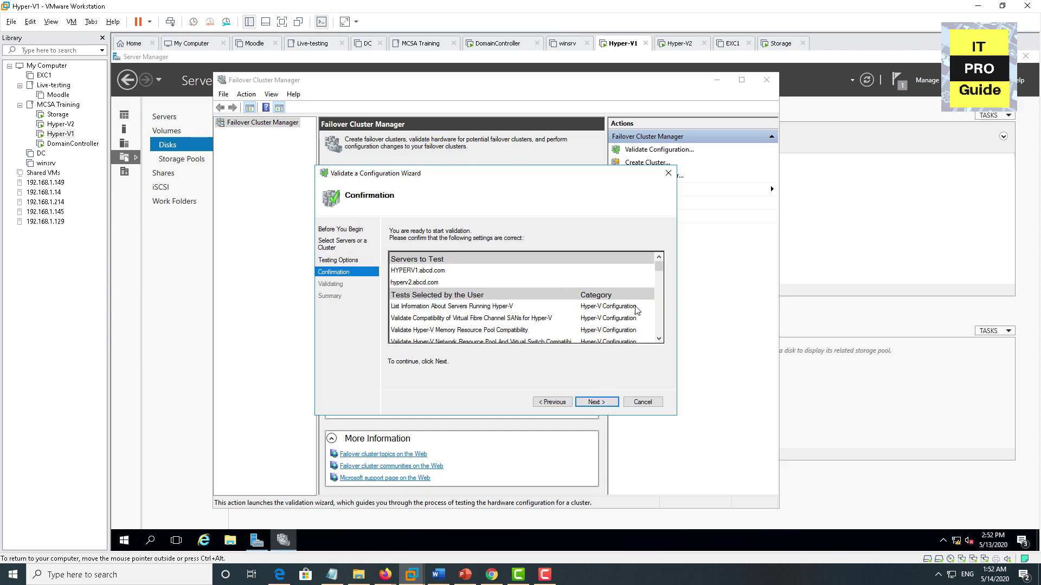
Review the list of tests on the confirmation page and start the validation run
left_click_drag(660, 264, 661, 272)
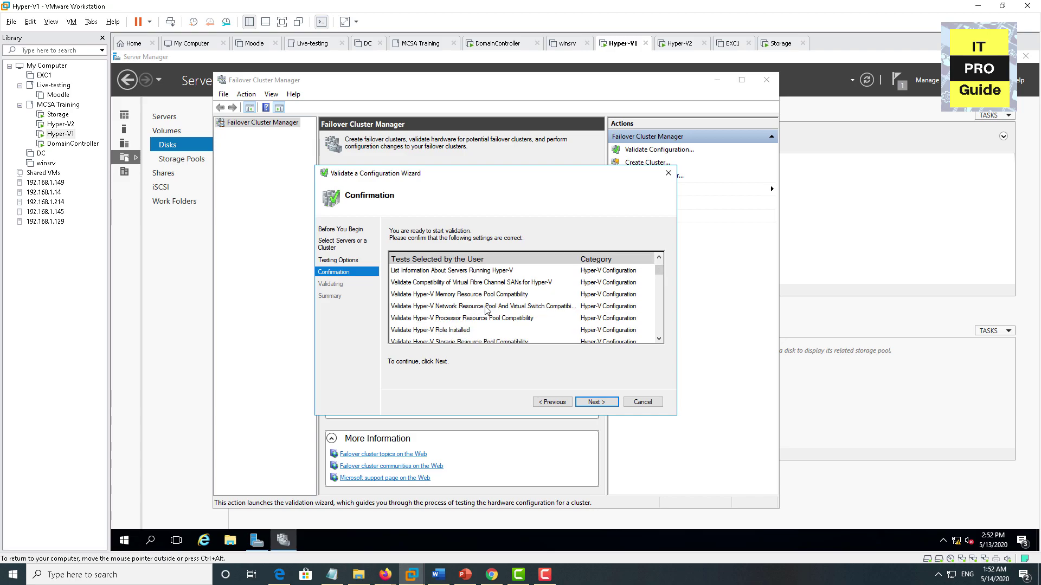
scroll(486, 308, "down", 1)
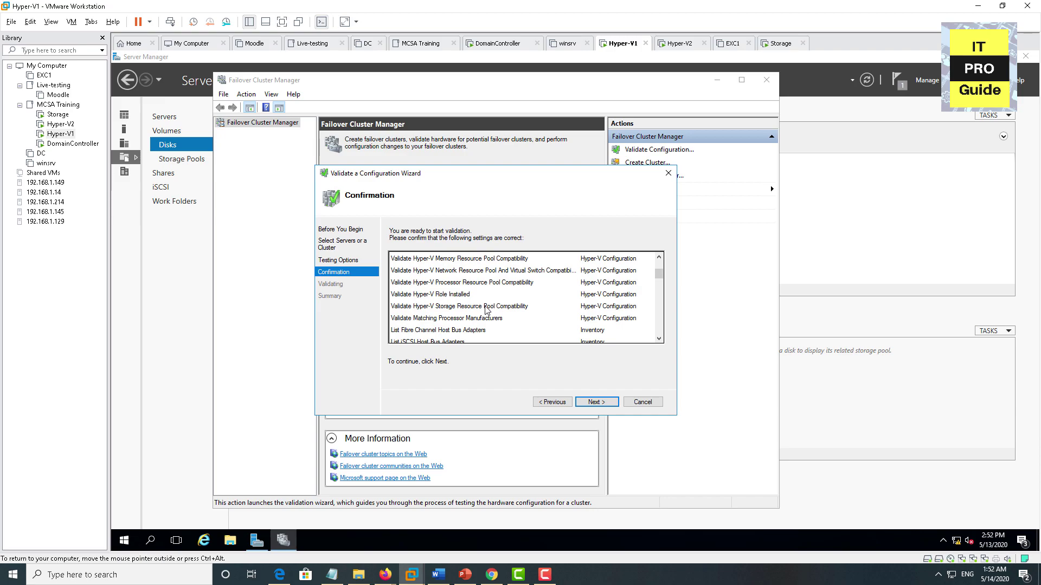
scroll(487, 309, "down", 1)
scroll(487, 309, "down", 1)
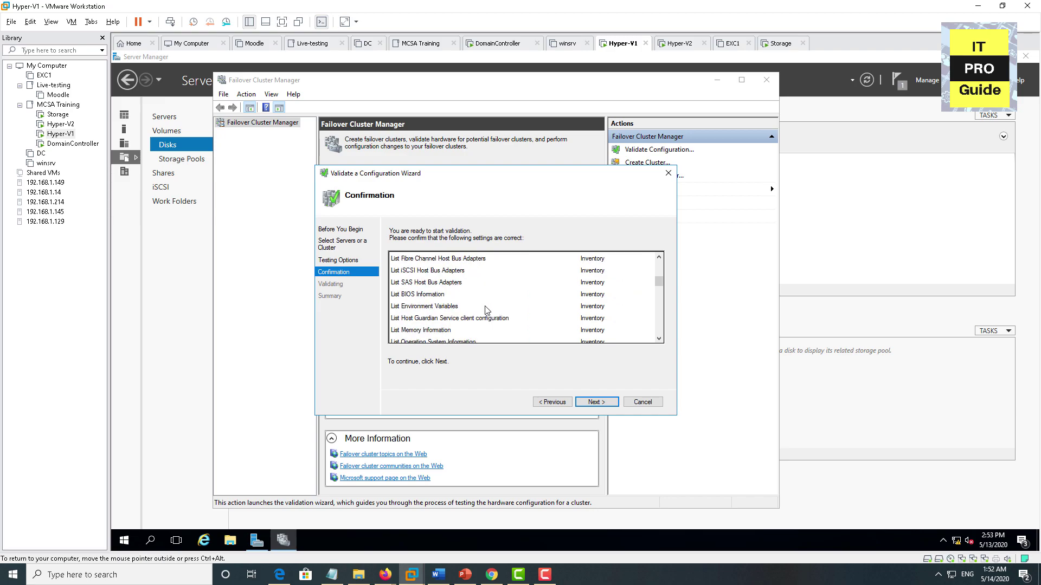
scroll(487, 309, "down", 2)
scroll(486, 310, "down", 10)
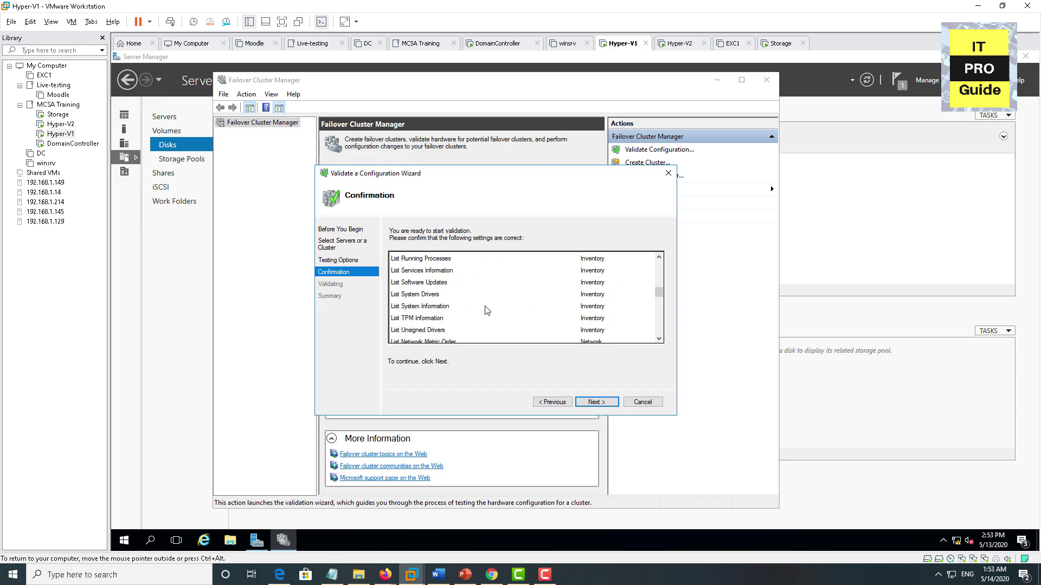
scroll(487, 310, "down", 1)
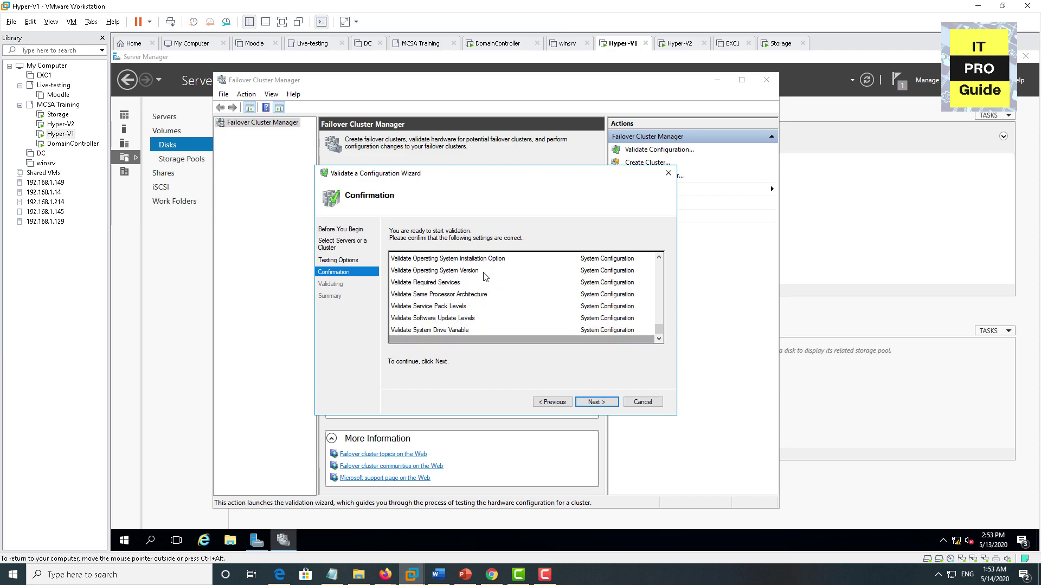
left_click(588, 402)
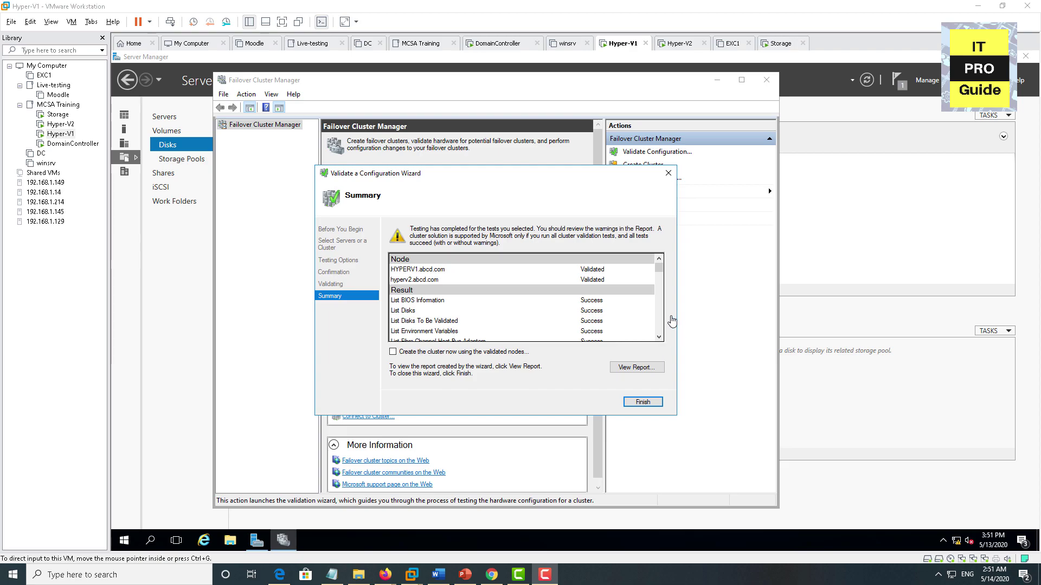
Step through to the validation summary showing both nodes validated with an MPIO disk warning
left_click(662, 281)
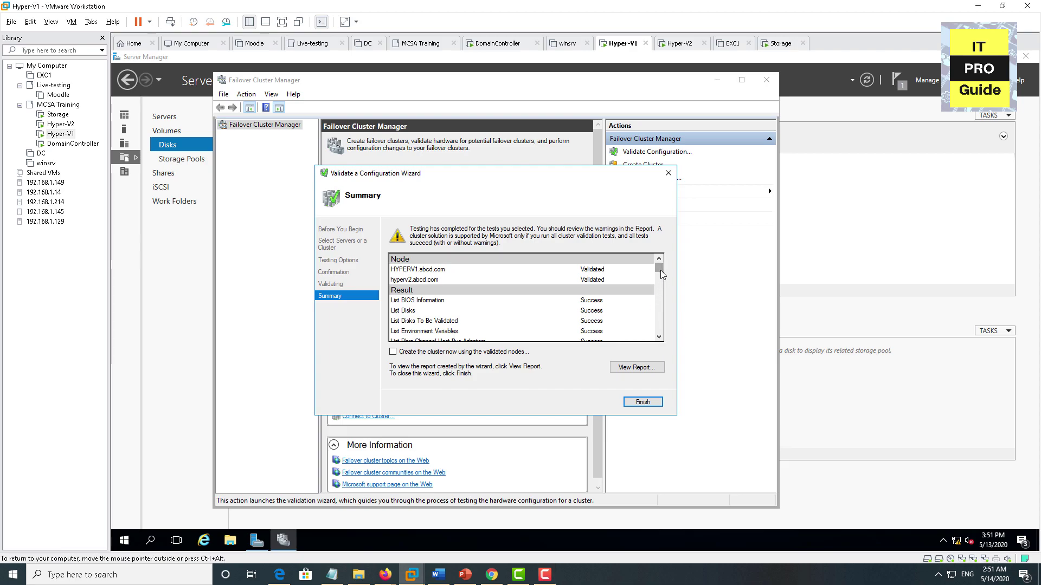
left_click(659, 337)
left_click(659, 337)
left_click(659, 337)
left_click(659, 337)
left_click(659, 337)
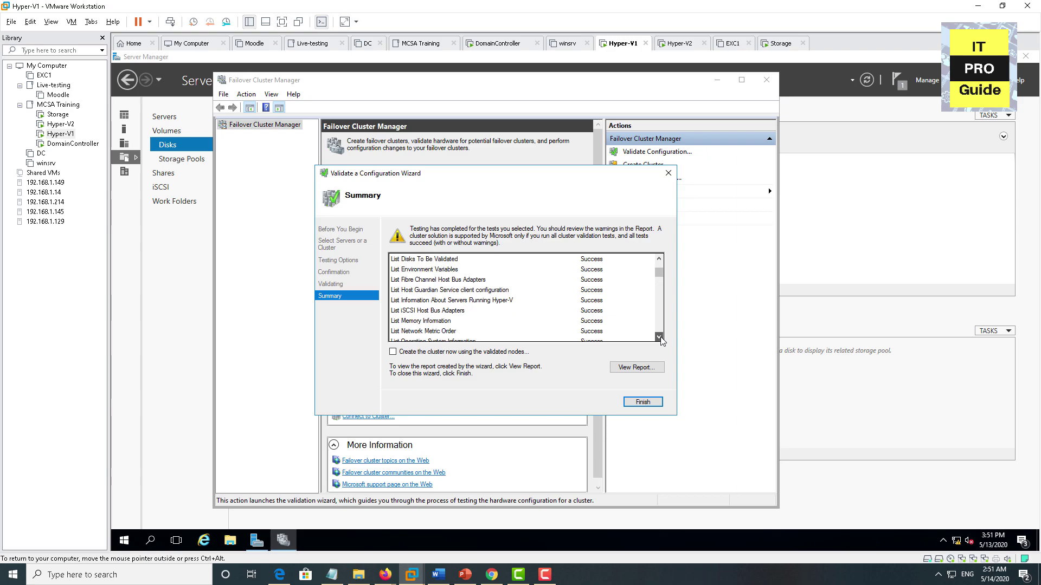
left_click(659, 336)
left_click(659, 336)
left_click(659, 336)
left_click(659, 337)
left_click(659, 337)
left_click(659, 337)
left_click(659, 337)
left_click(659, 336)
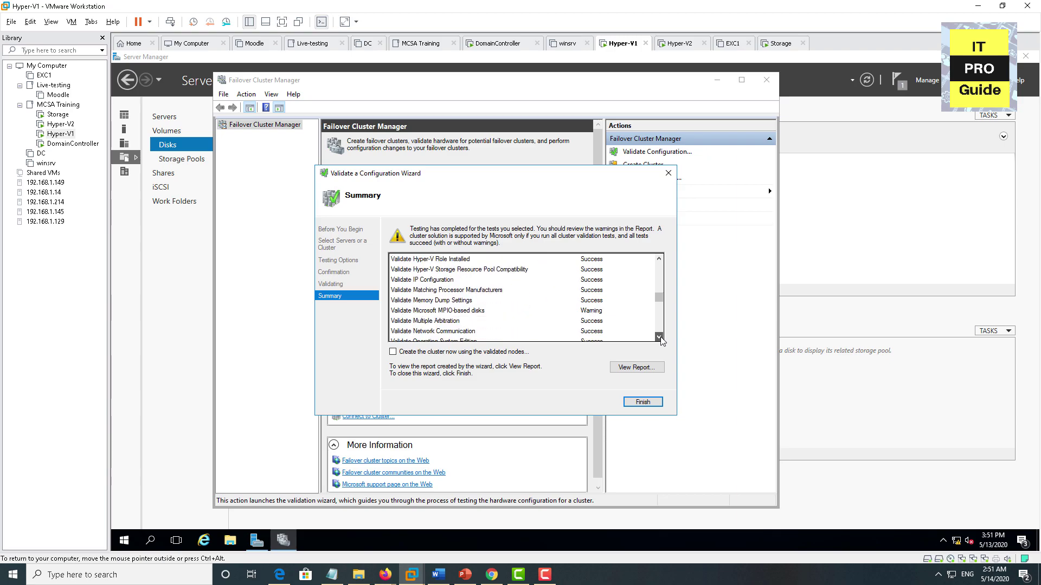
left_click(660, 336)
left_click(659, 336)
left_click(659, 336)
left_click(659, 337)
left_click(659, 337)
left_click(659, 336)
left_click(659, 337)
left_click(659, 336)
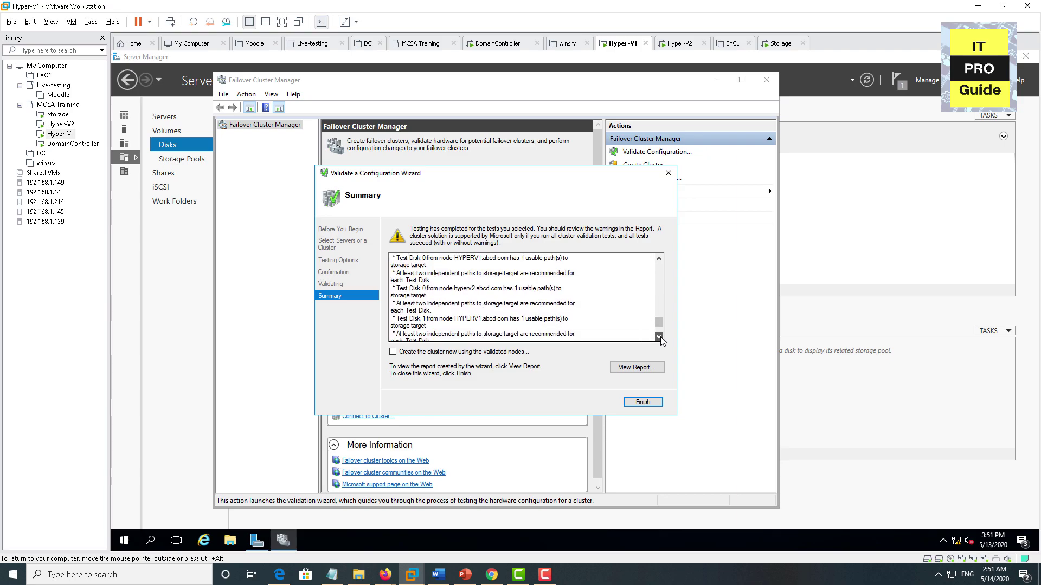
left_click(659, 336)
left_click(659, 336)
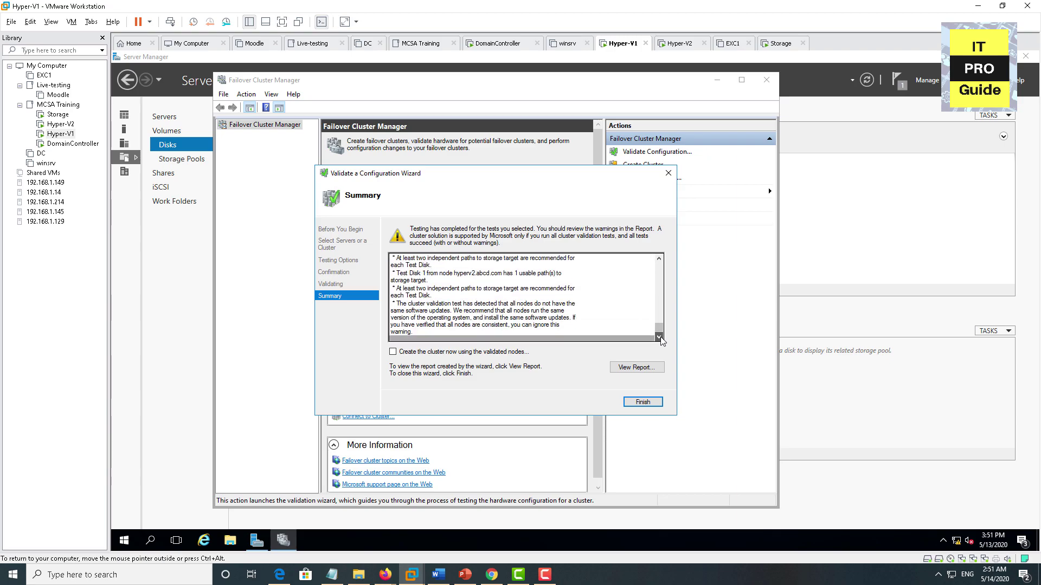
left_click(639, 367)
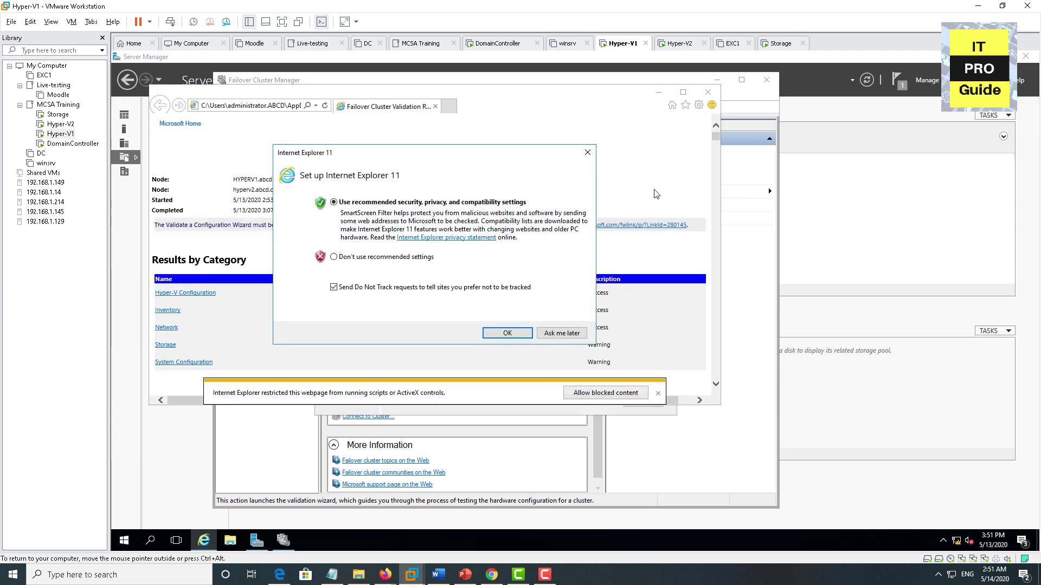
left_click(577, 331)
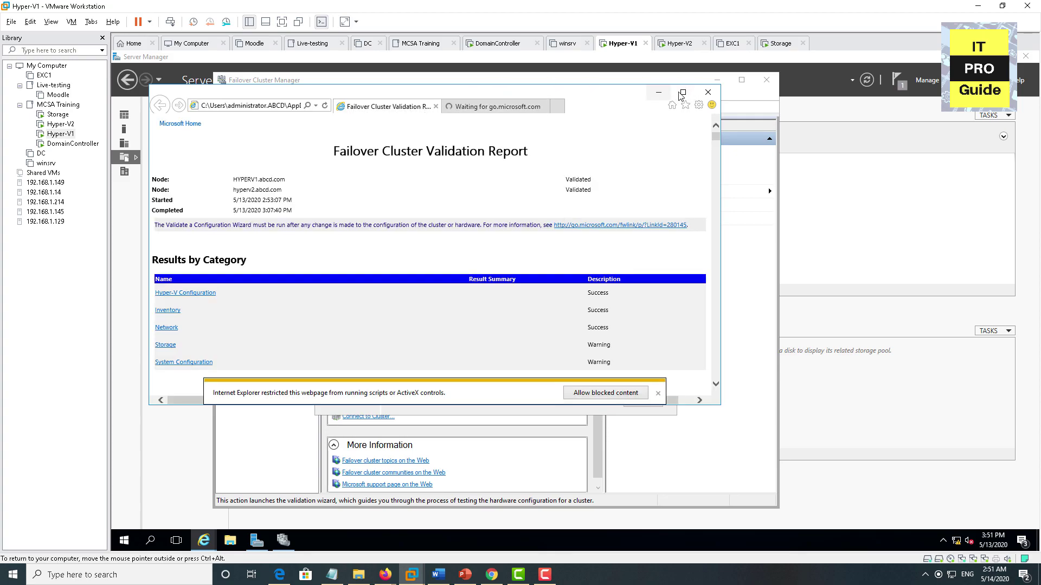
left_click(682, 92)
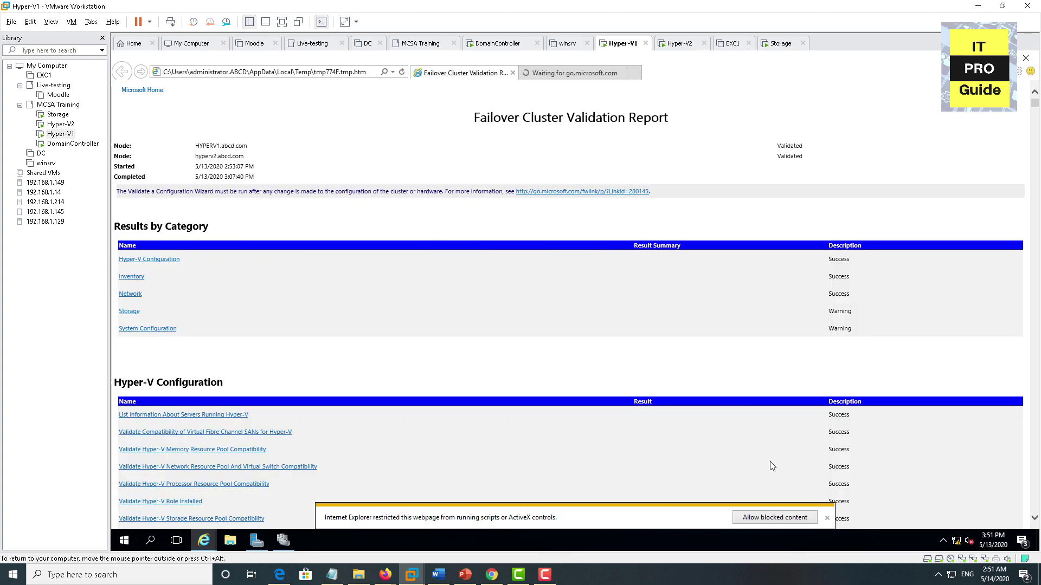
left_click(775, 518)
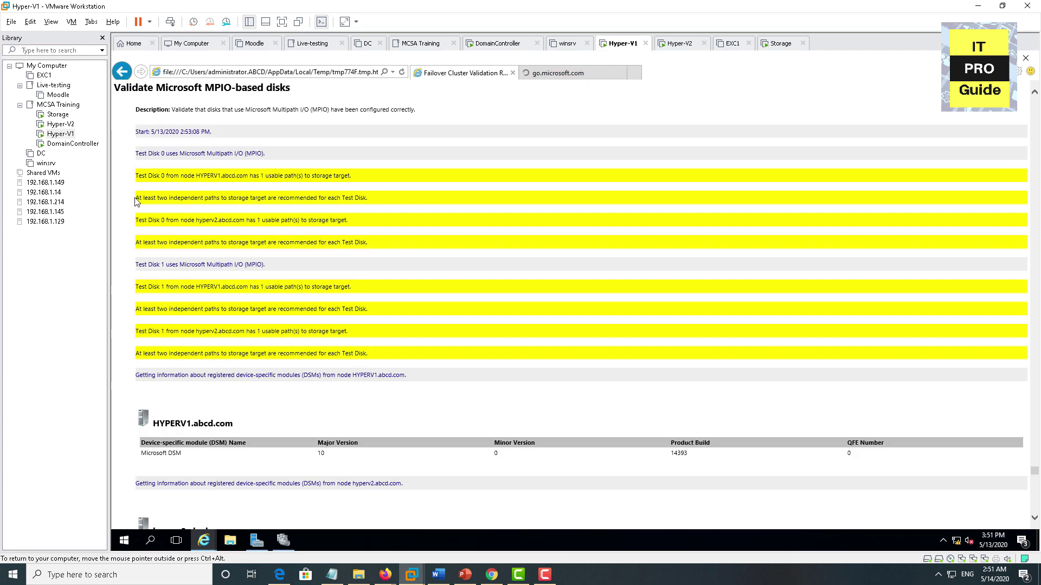
left_click_drag(135, 201, 376, 210)
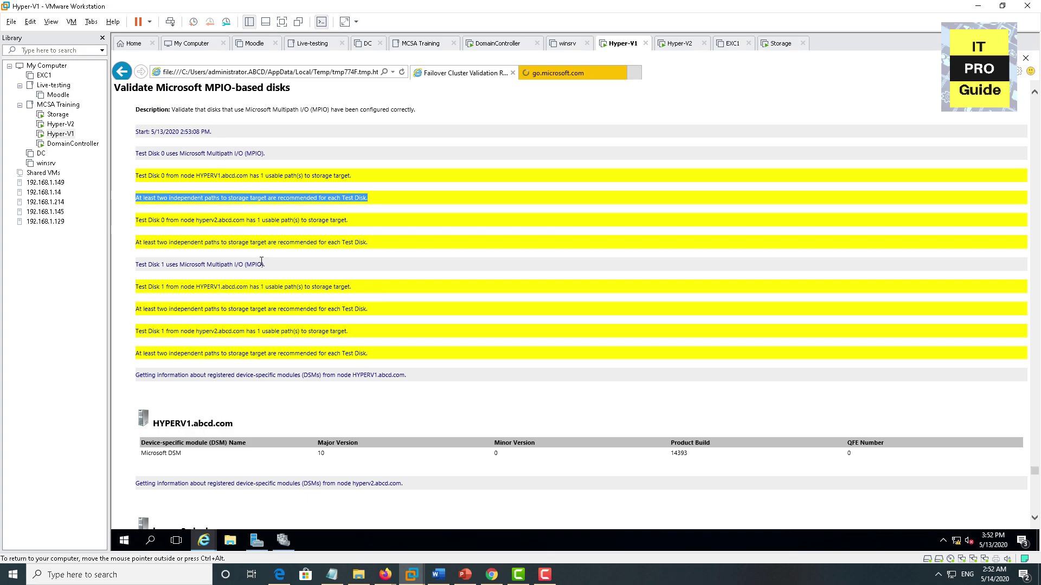
key("alt+F4")
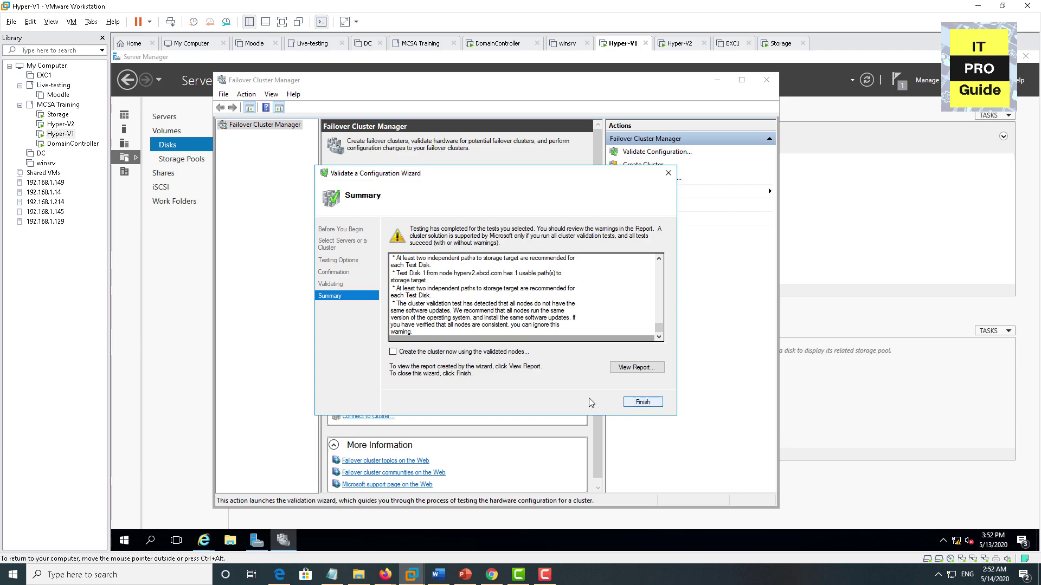
Finish the validation wizard and cancel the cluster wizard it launched
left_click(470, 355)
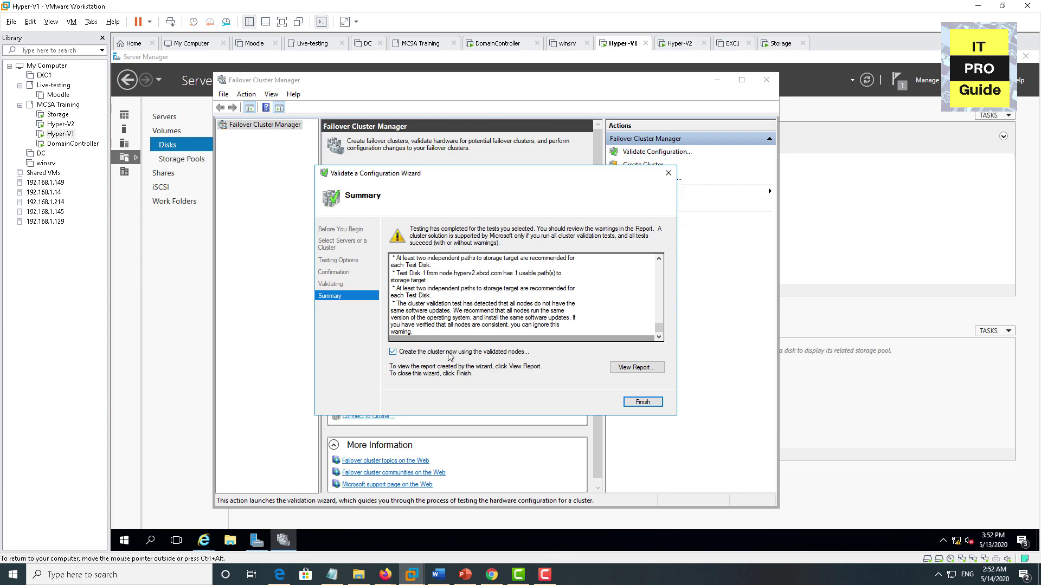
left_click(631, 405)
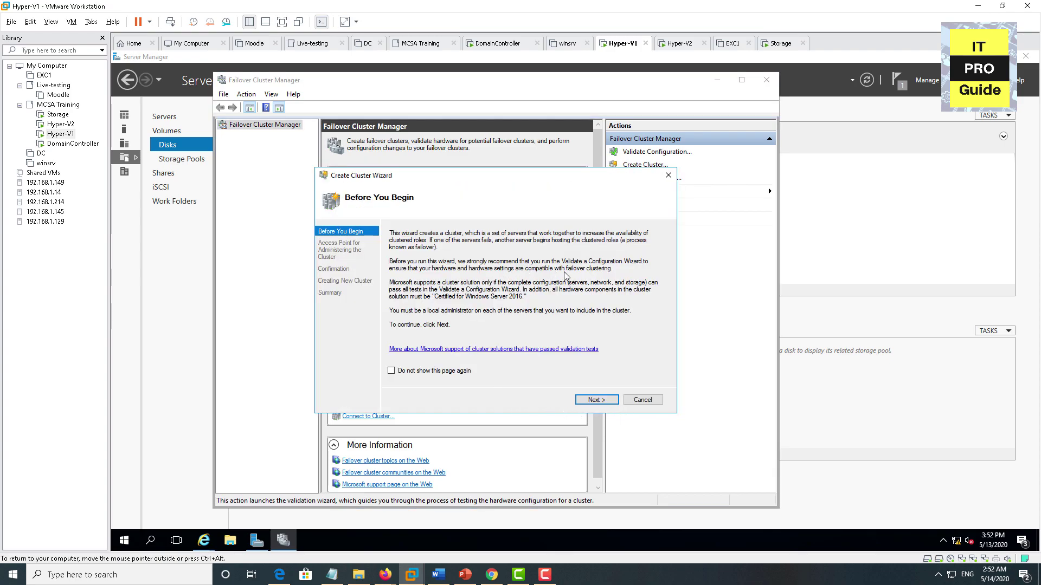
left_click(641, 401)
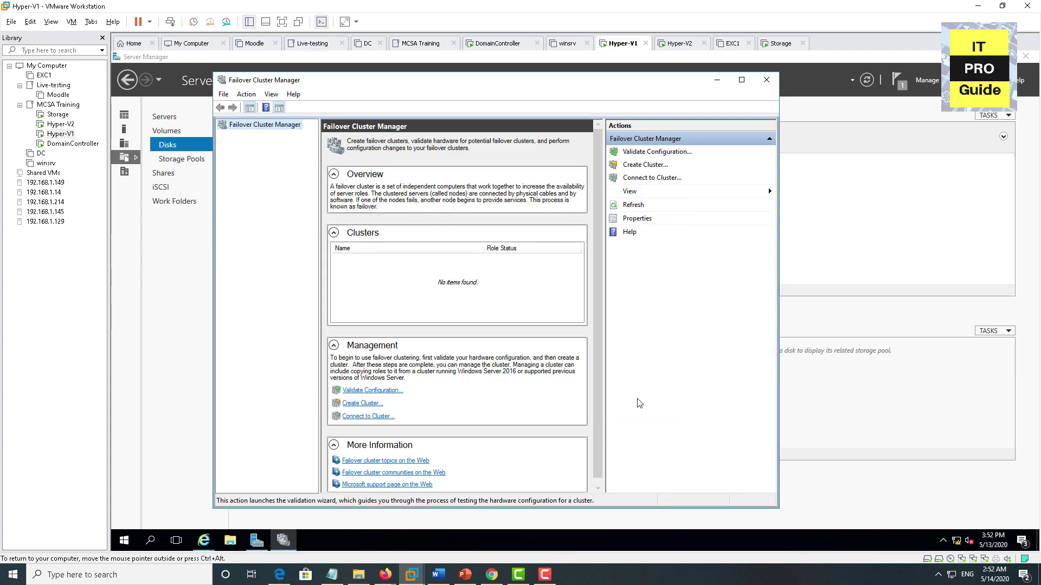
Start Create Cluster and select HYPERV1 and HYPERV2 as the cluster servers
right_click(295, 128)
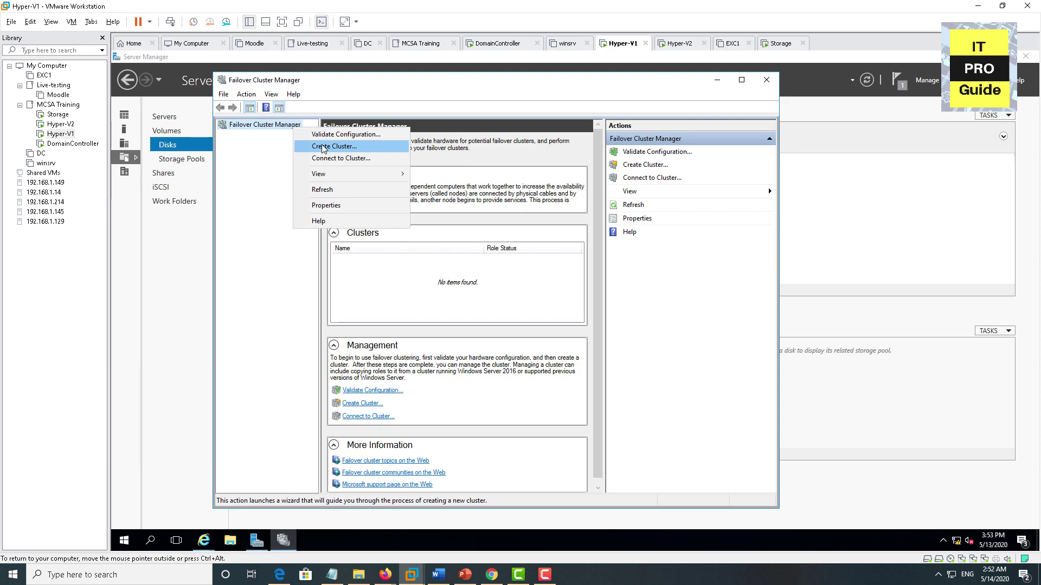
left_click(323, 147)
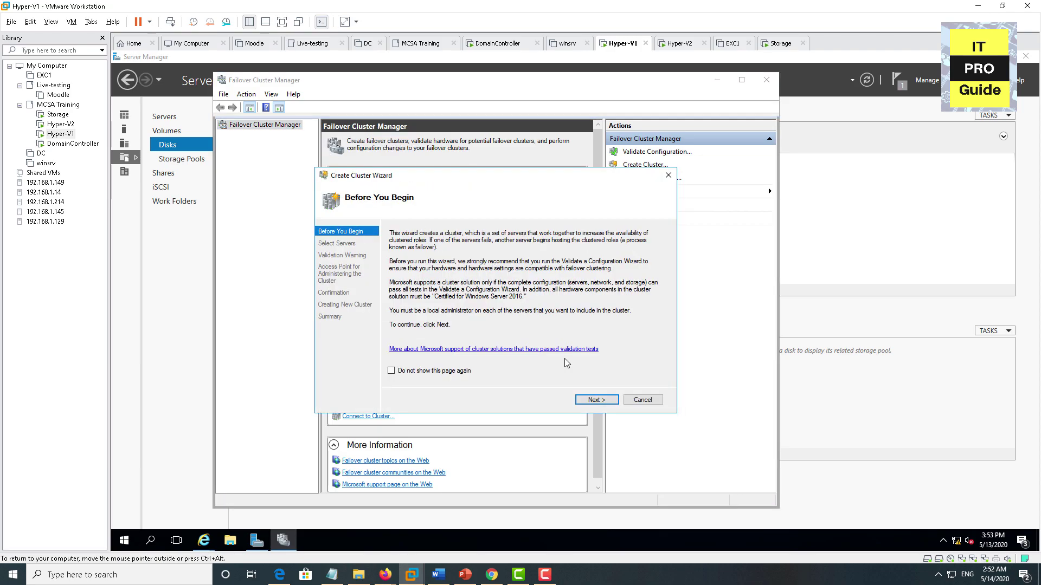
left_click(594, 400)
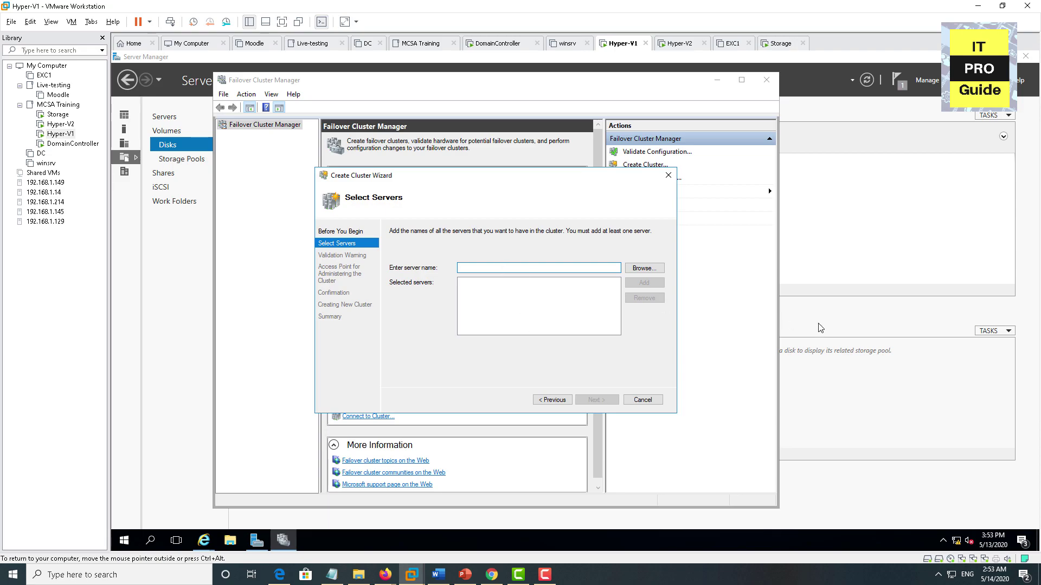
type("hyep")
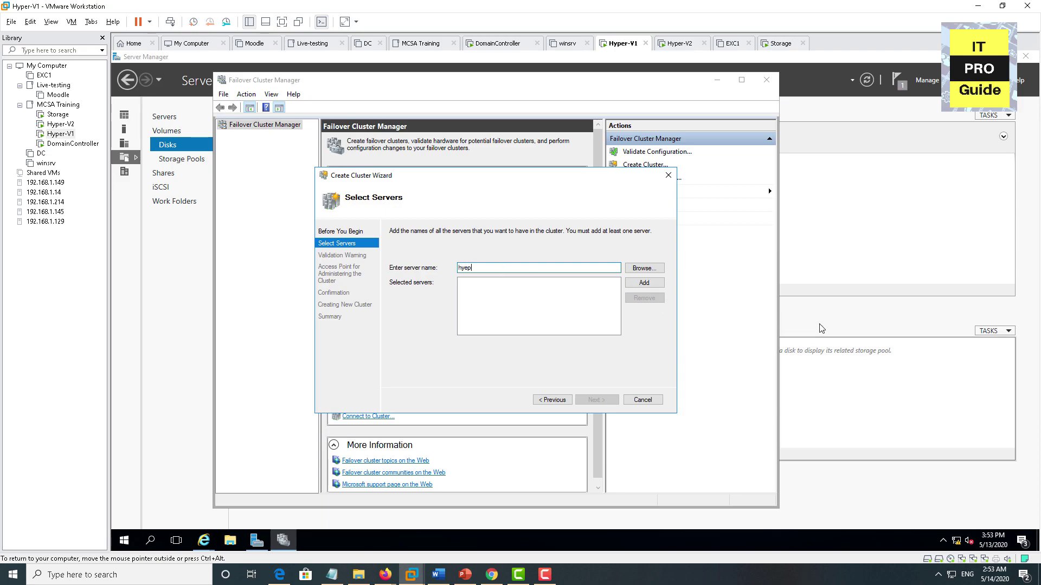
type("erv1")
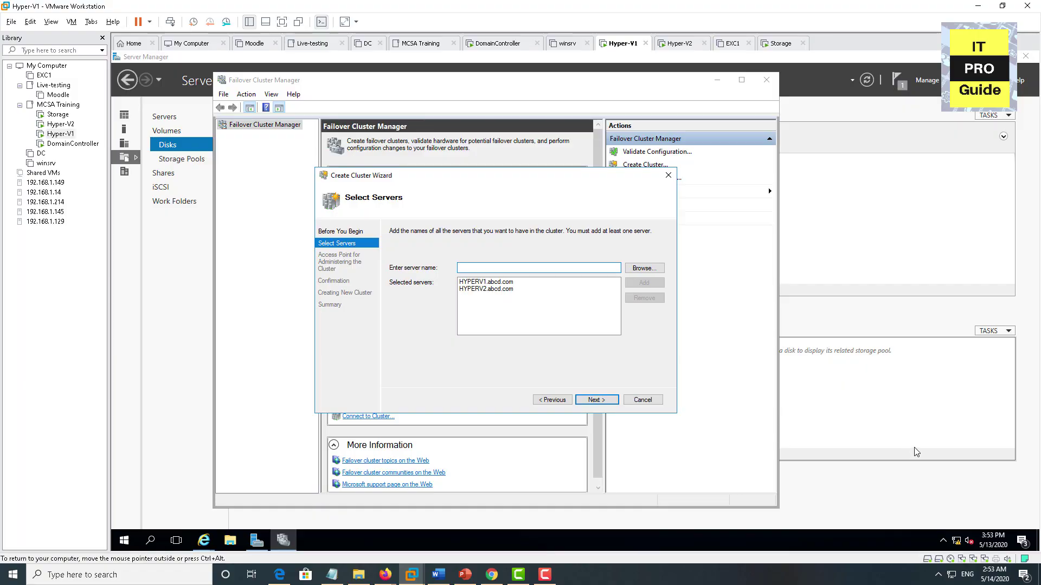
left_click(611, 402)
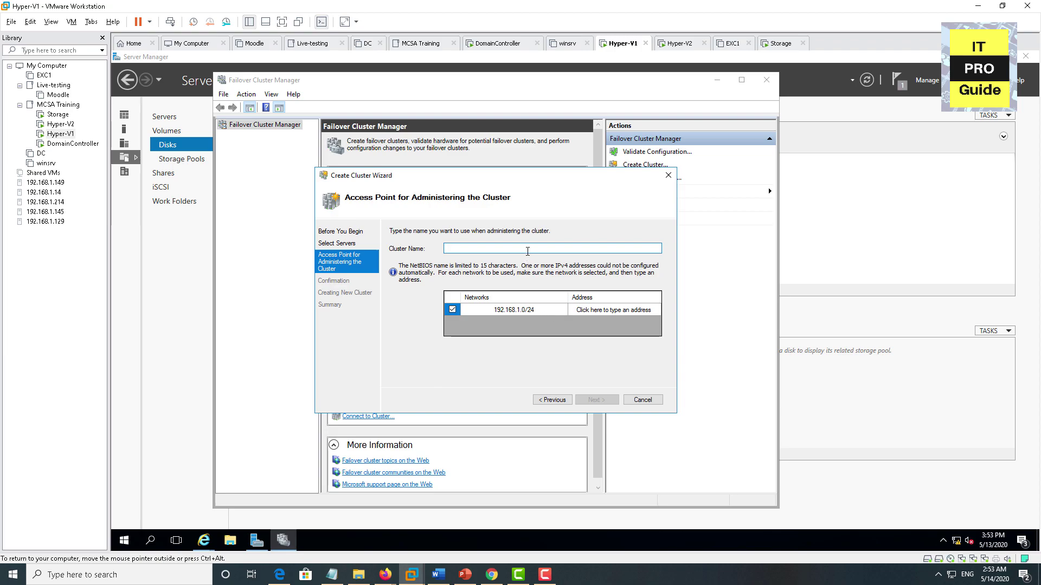
Name the cluster HyperHA with the IP address 192.168.1.189
type("HA")
key("BackSpace")
type("y[erperHA")
left_click(590, 310)
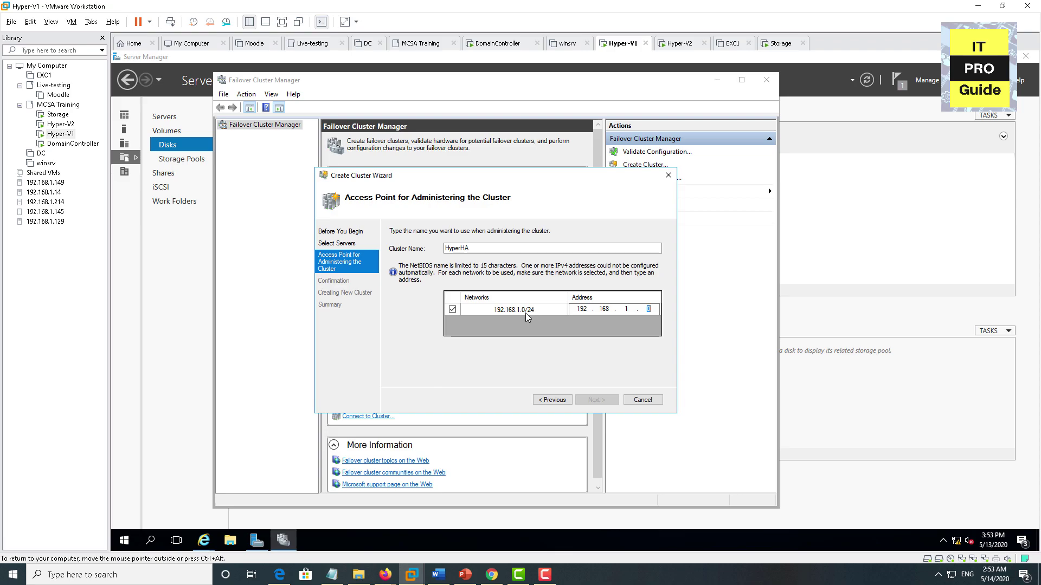
type("189")
left_click(606, 406)
Leave 'Add all eligible storage' unchecked, create the cluster, and close the wizard
scroll(652, 301, "up", 2)
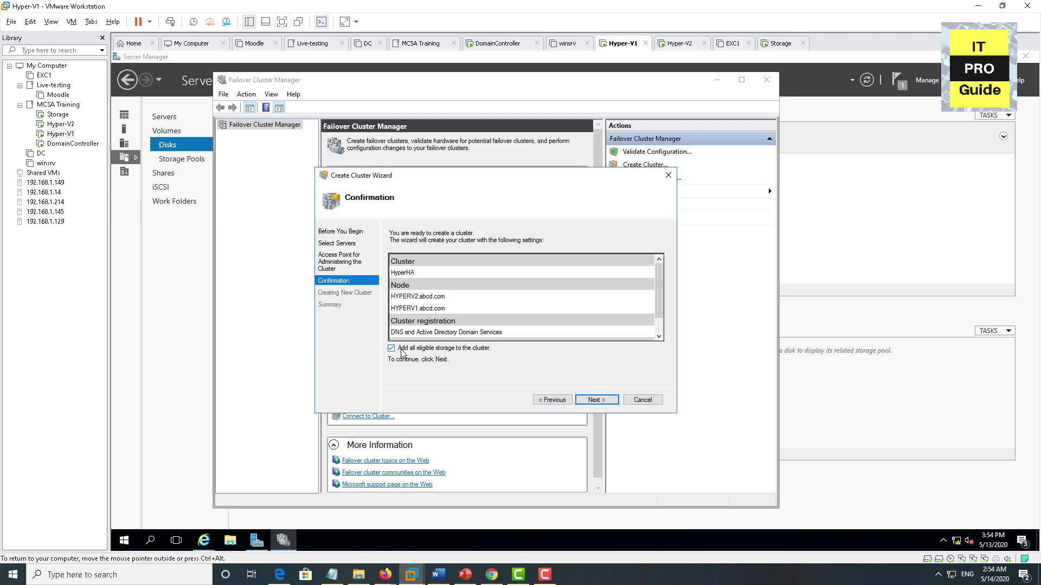
left_click(487, 353)
left_click(486, 350)
left_click(596, 400)
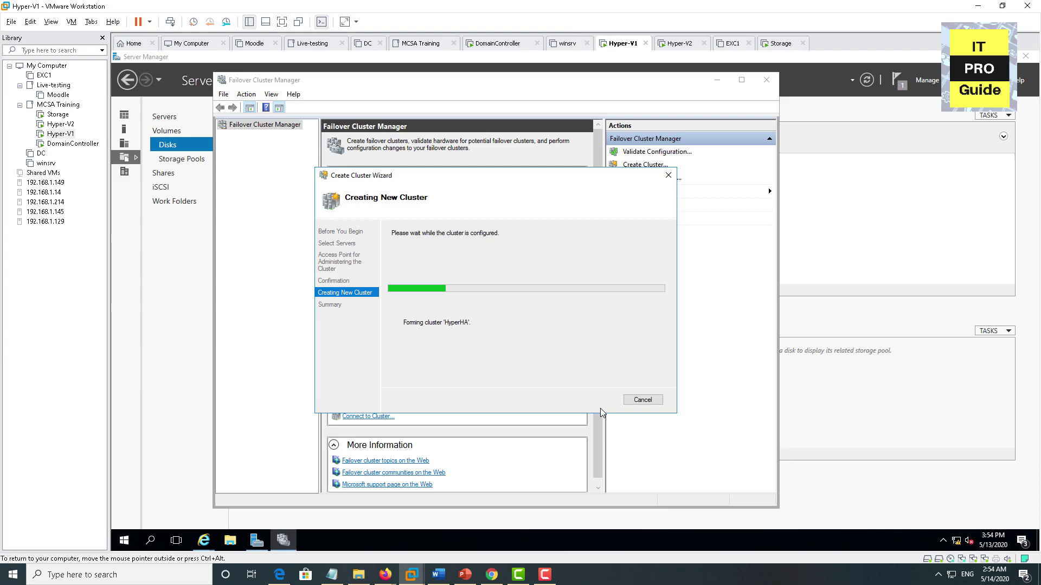
left_click_drag(657, 308, 657, 332)
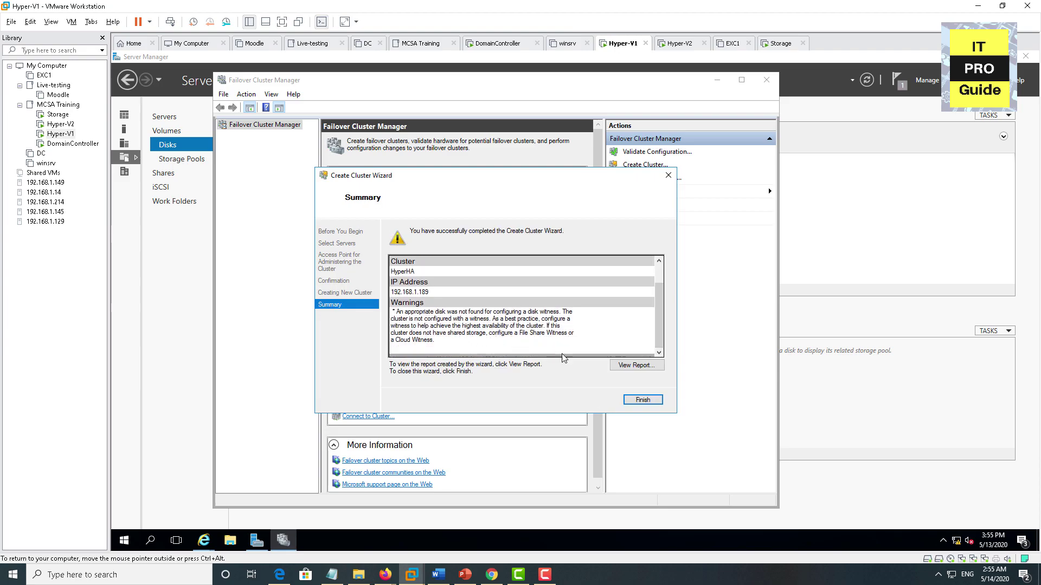
left_click(642, 400)
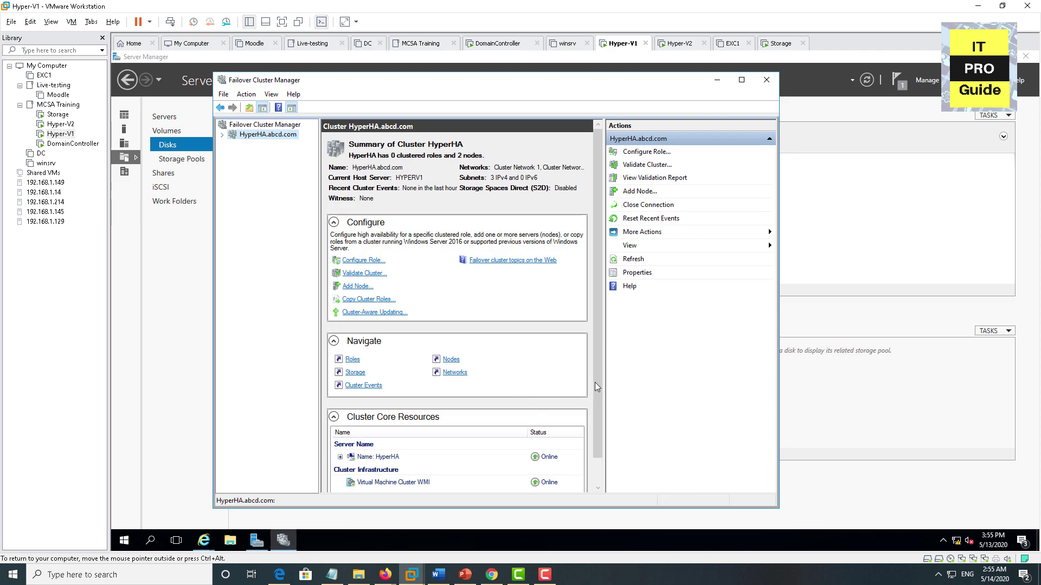
Browse HyperHA's nodes and networks 192.168.1.0/24, 192.168.11.0/24, 192.168.25.0/24, ending on Disks
left_click_drag(598, 378, 599, 421)
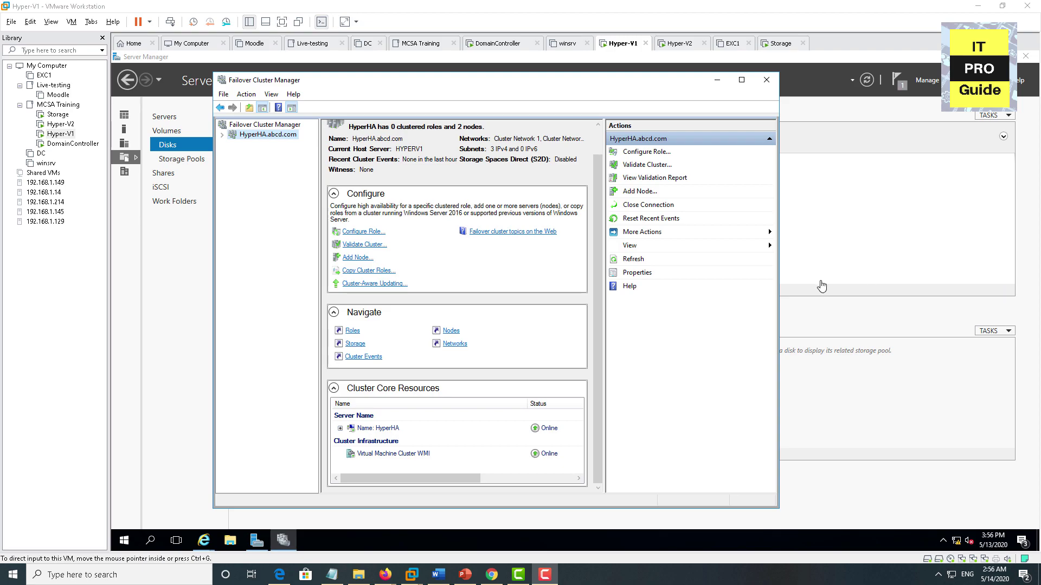
left_click(222, 135)
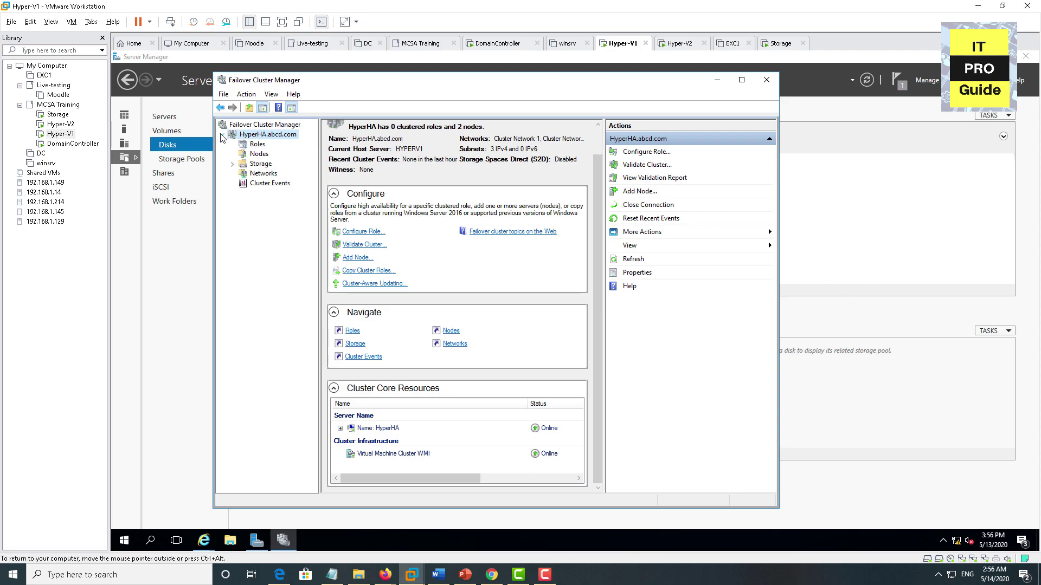
left_click(250, 154)
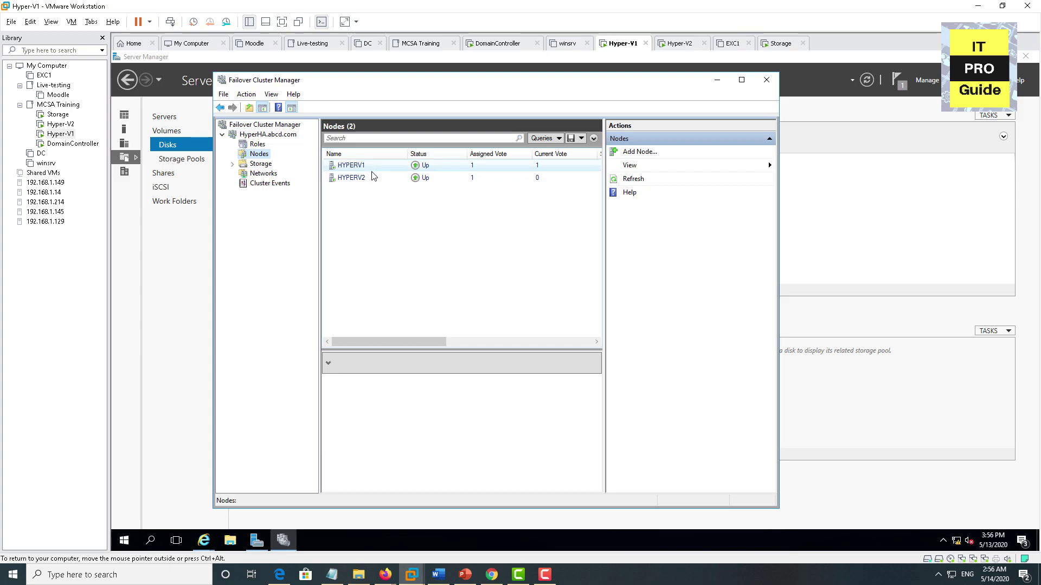
left_click(233, 163)
left_click(257, 203)
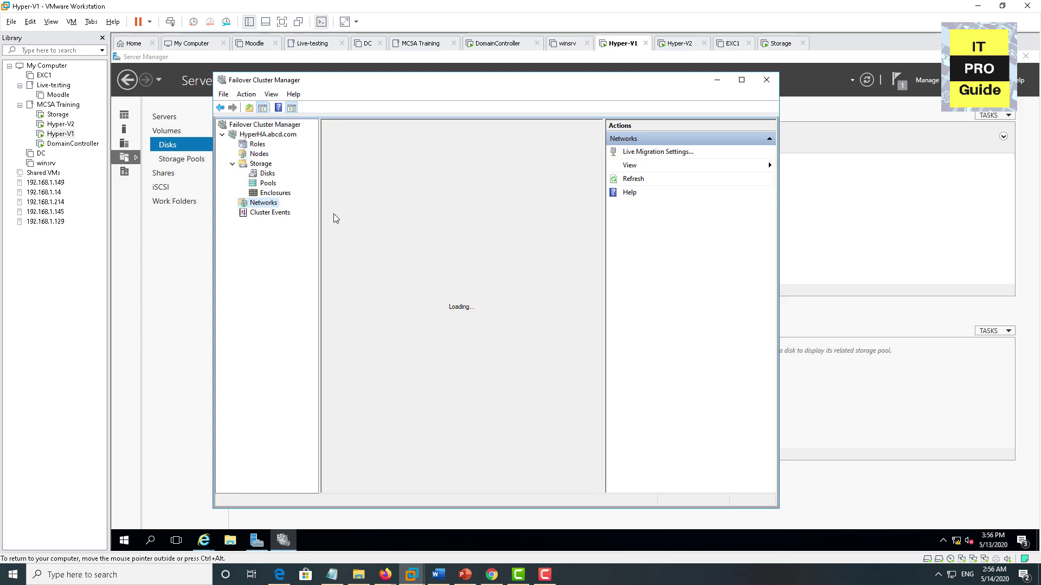
left_click(368, 170)
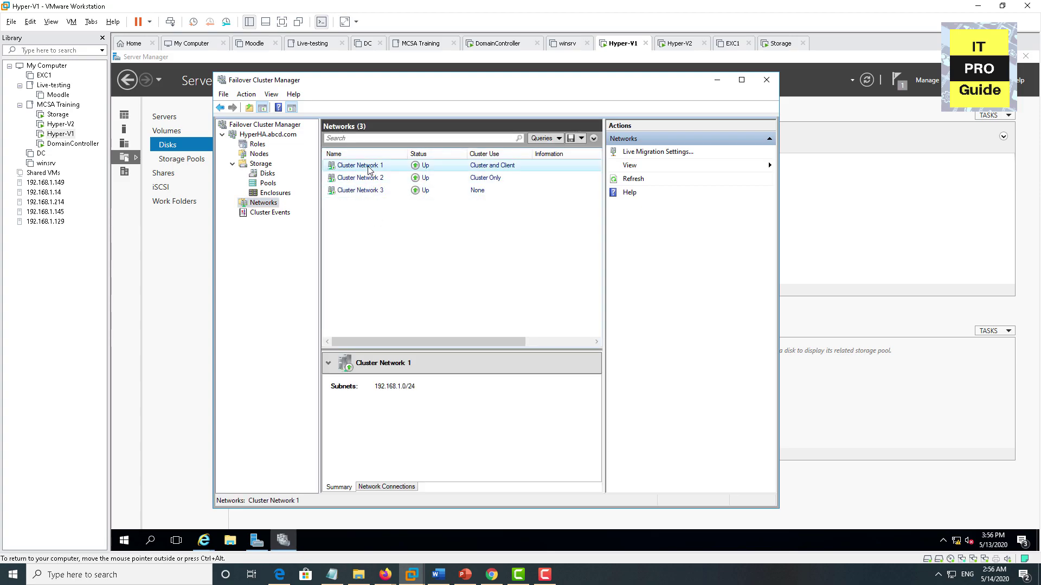
left_click(490, 178, "shift")
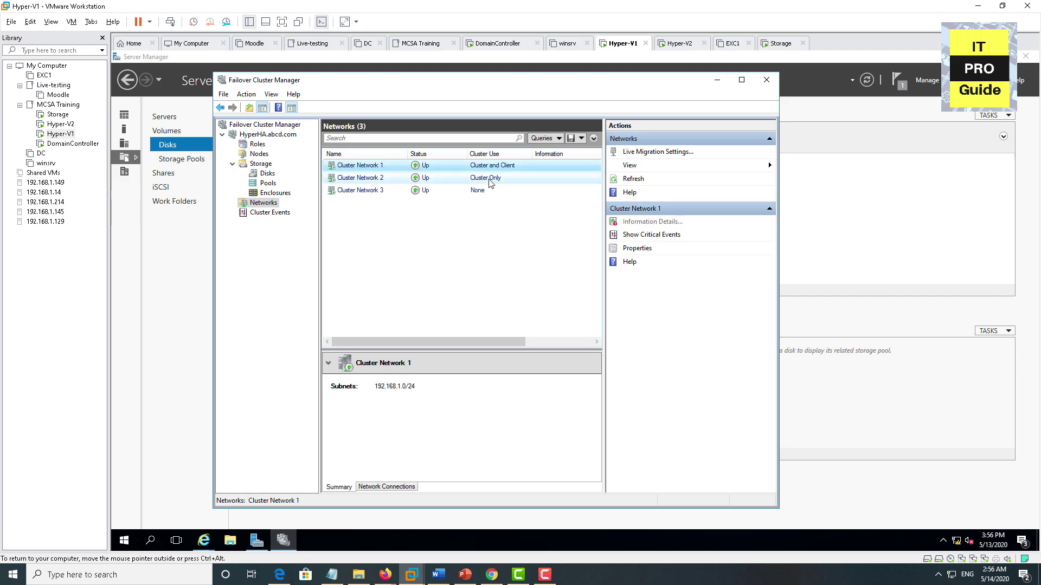
left_click(490, 180)
left_click(489, 191)
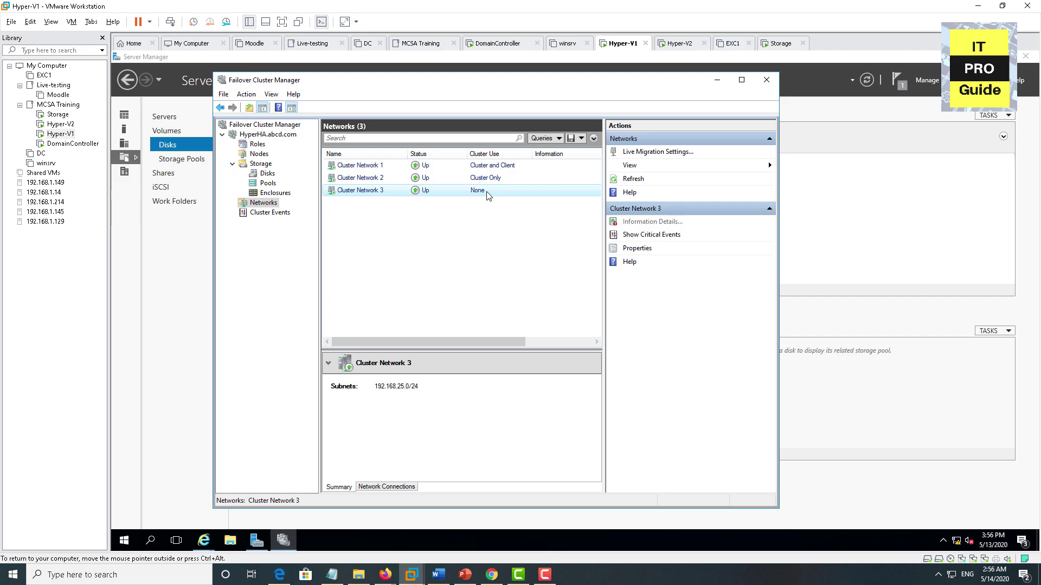
left_click(266, 174)
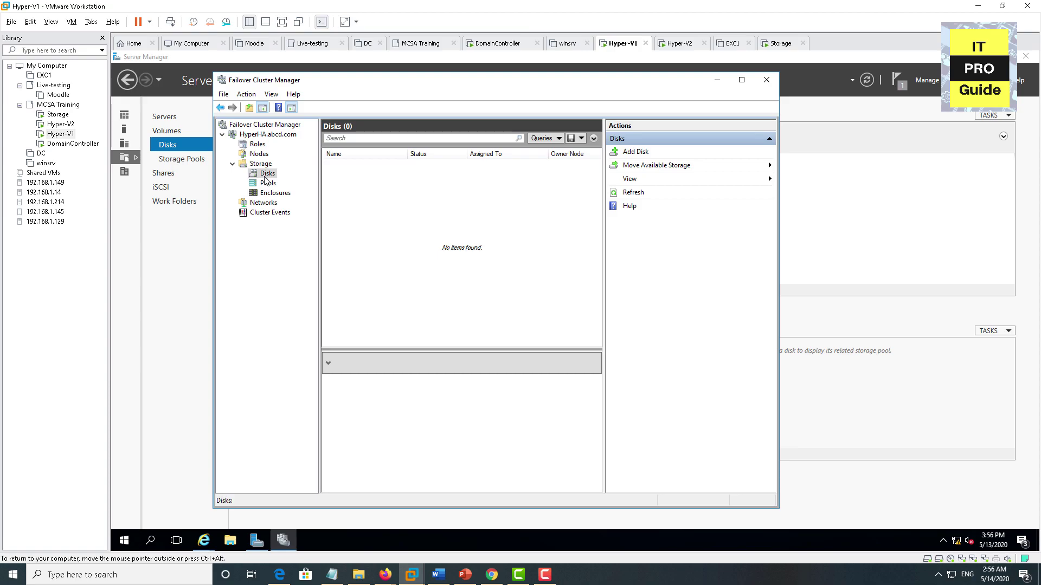
Add both available disks to the HyperHA cluster through Add Disk
right_click(265, 180)
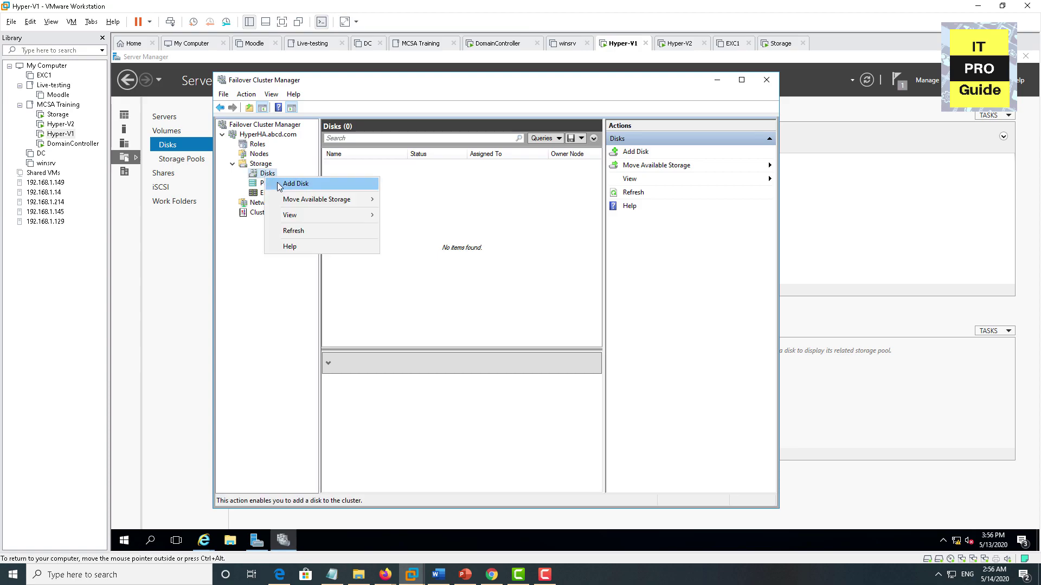
left_click(280, 184)
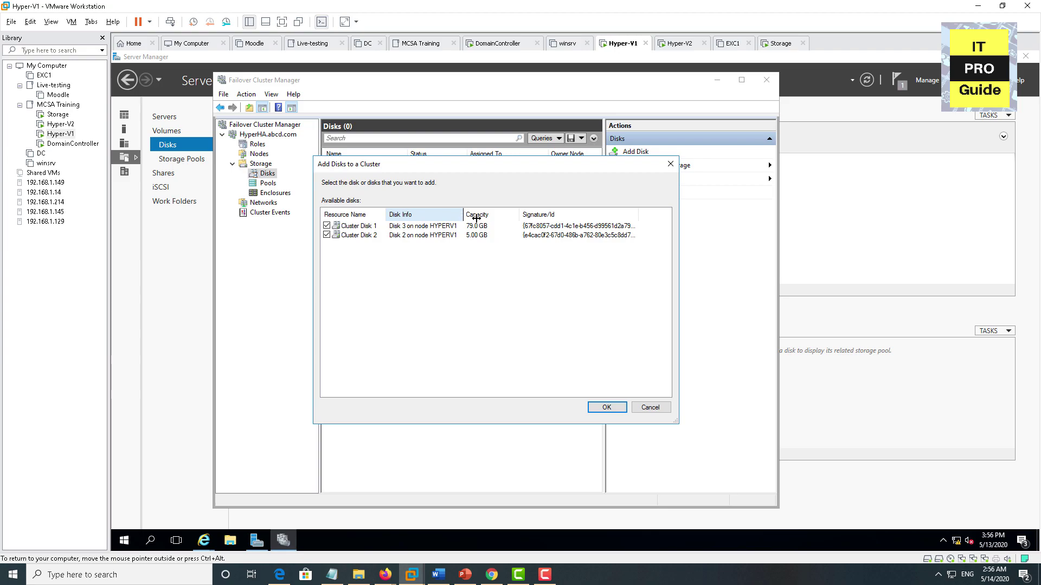
left_click_drag(476, 218, 483, 217)
left_click(456, 227)
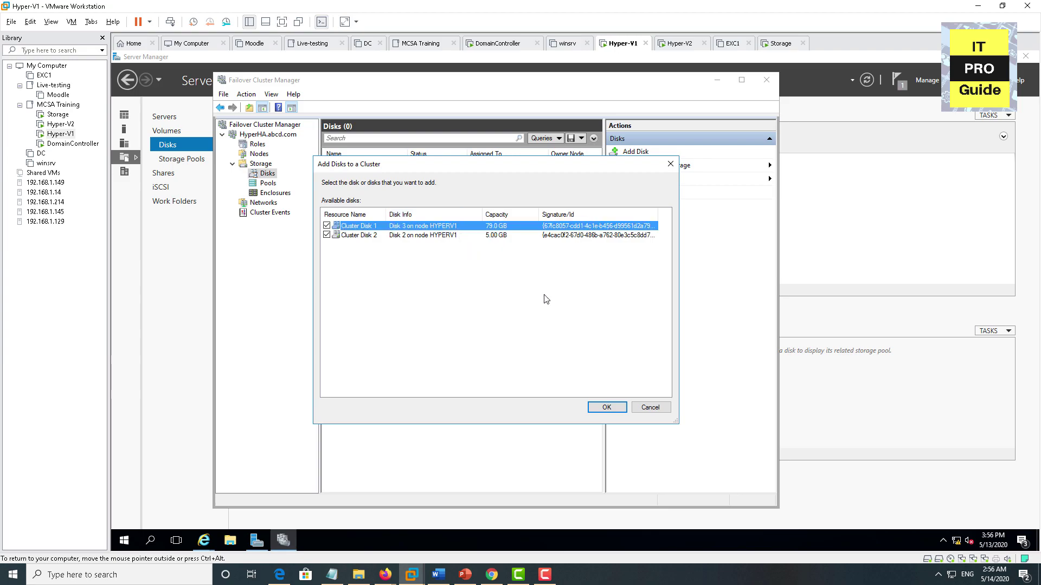
left_click(605, 408)
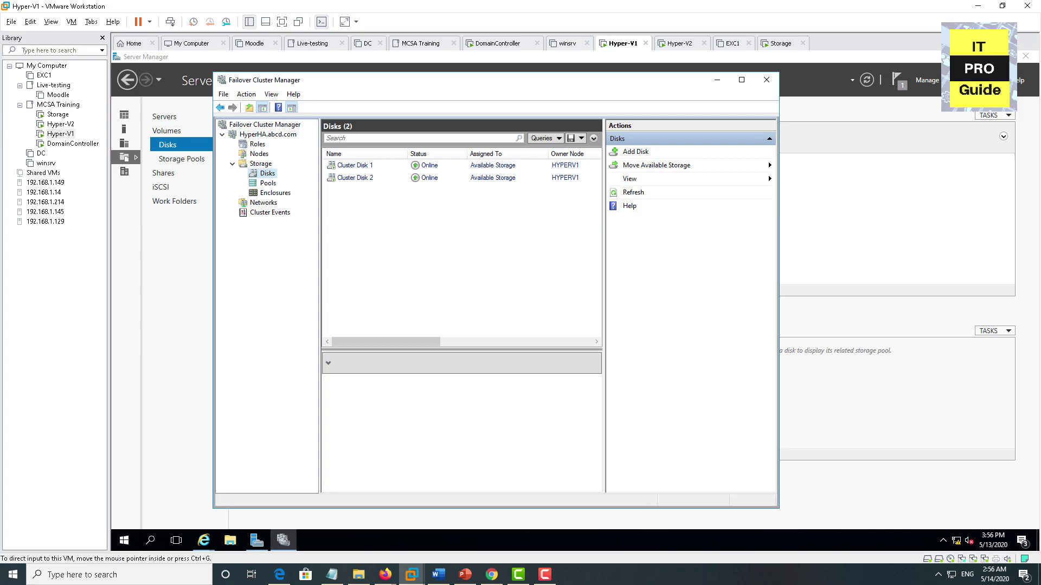
left_click(385, 574)
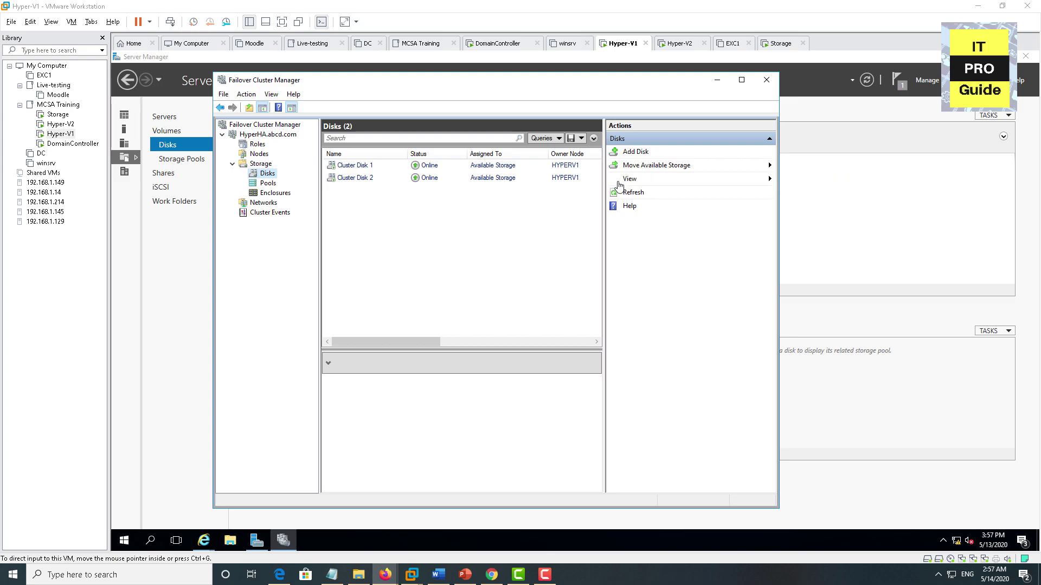
Add Cluster Disk 1 to Cluster Shared Volumes
left_click(486, 182)
right_click(486, 182)
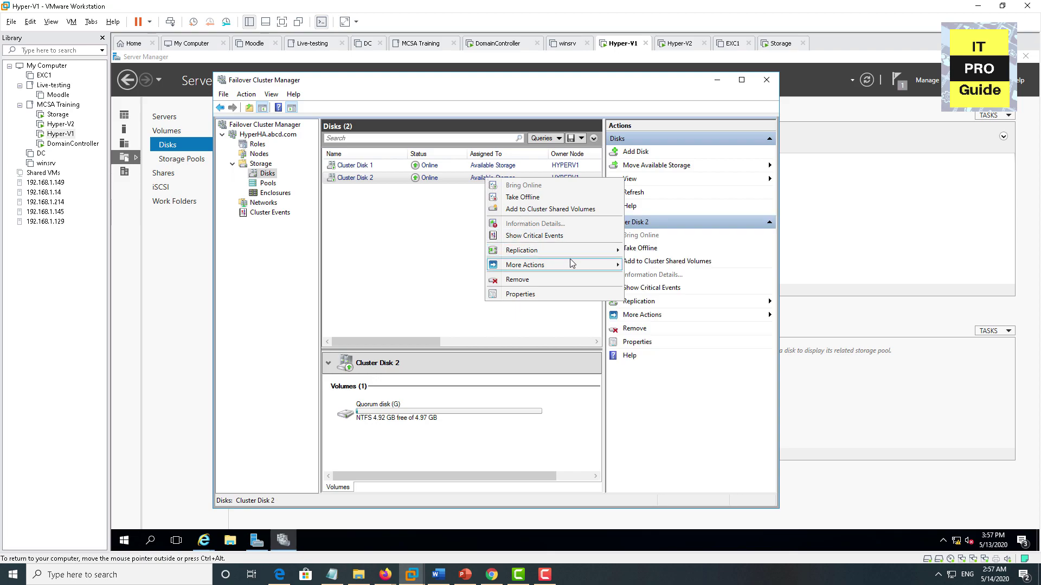
left_click(380, 168)
right_click(380, 169)
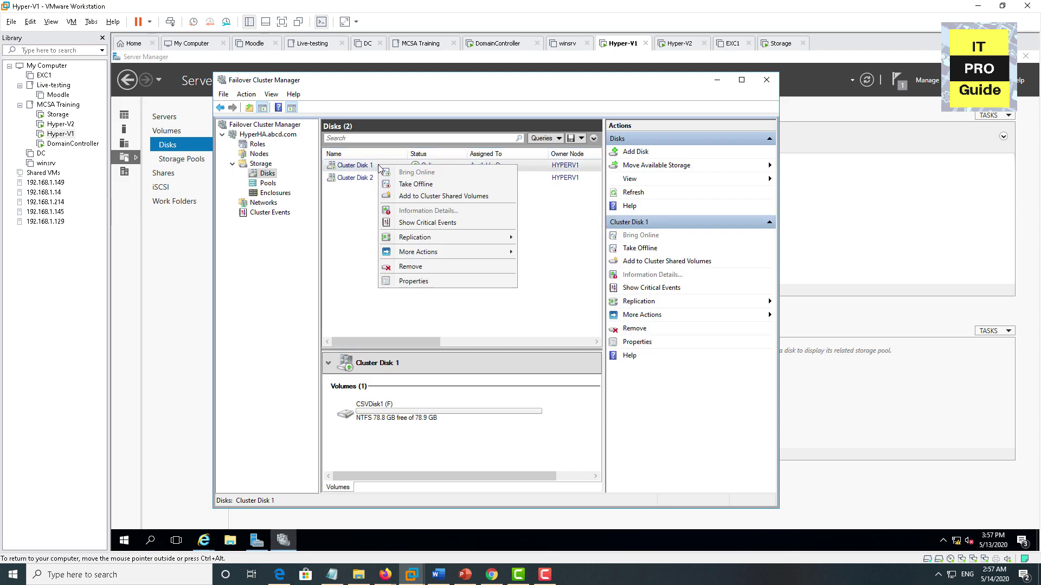
left_click(434, 196)
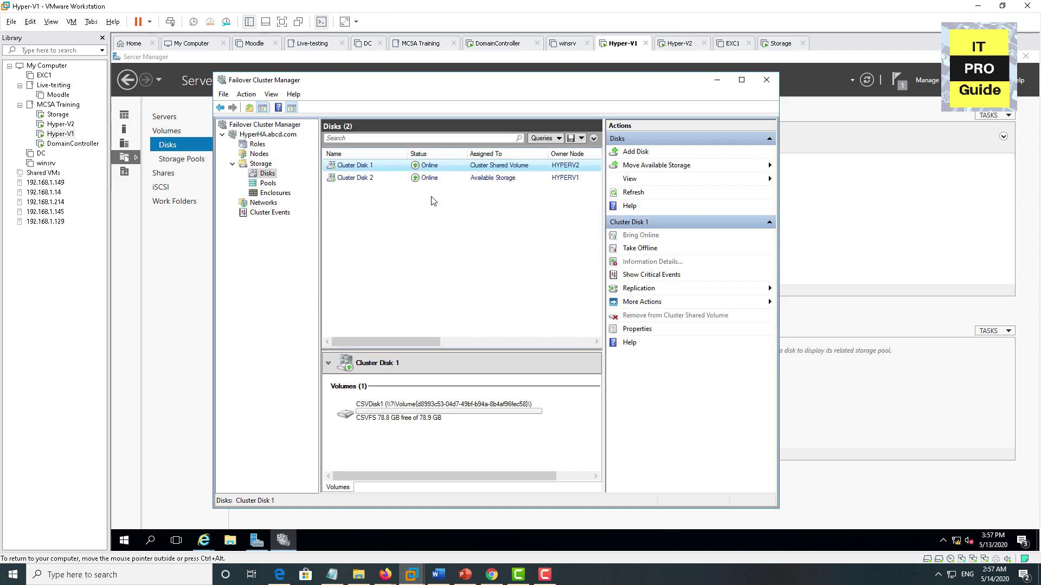
left_click(431, 178)
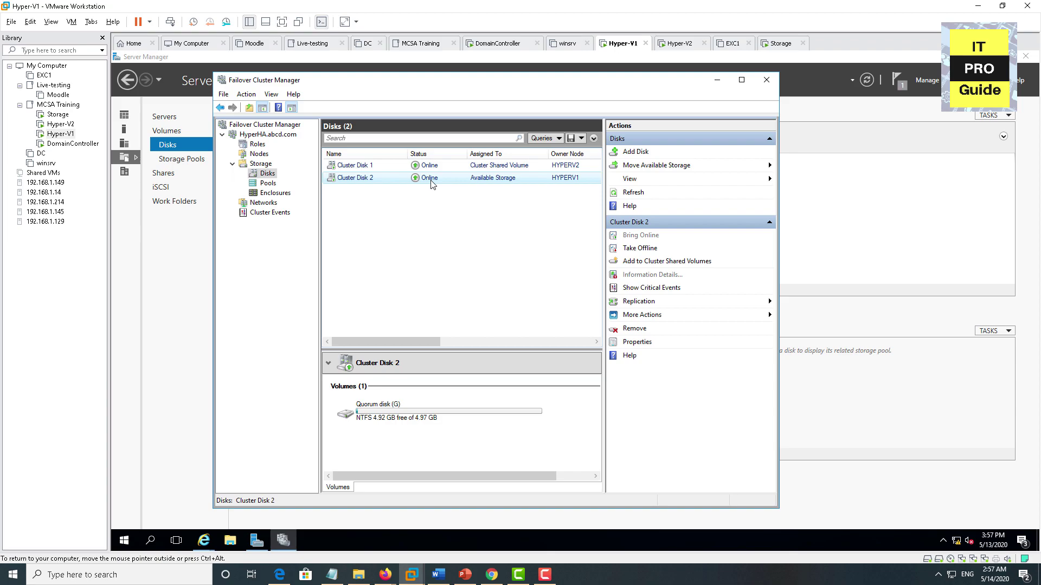
left_click(255, 166)
right_click(257, 136)
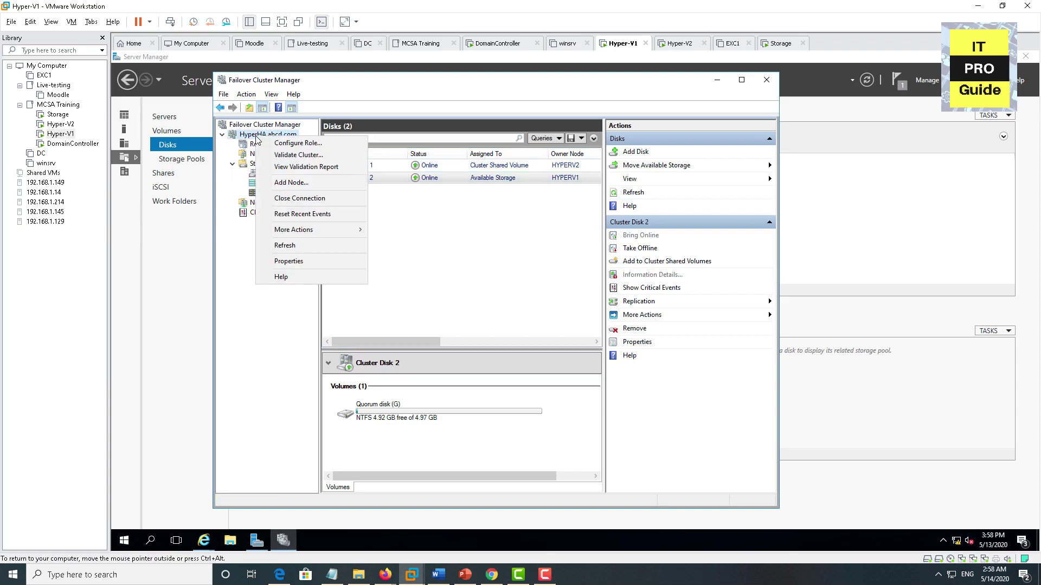
Briefly open the High Availability role wizard, then return to the HyperHA cluster summary
left_click(284, 143)
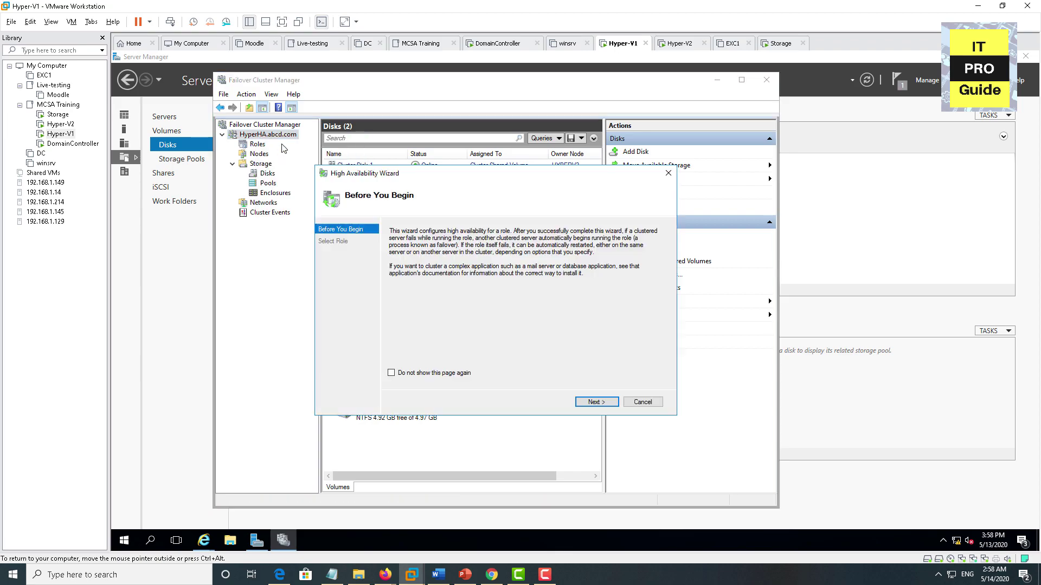
left_click(602, 403)
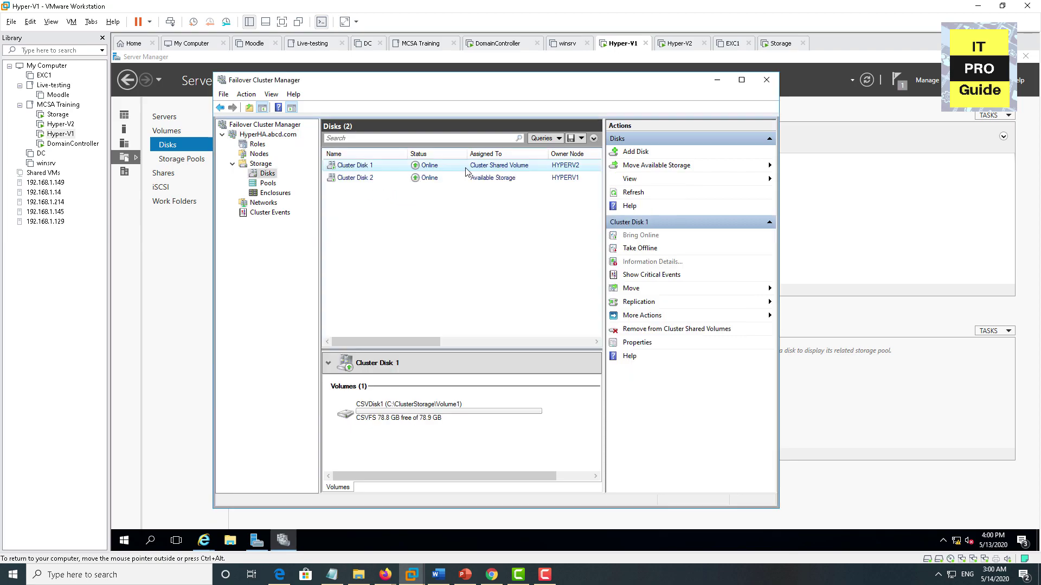
right_click(466, 168)
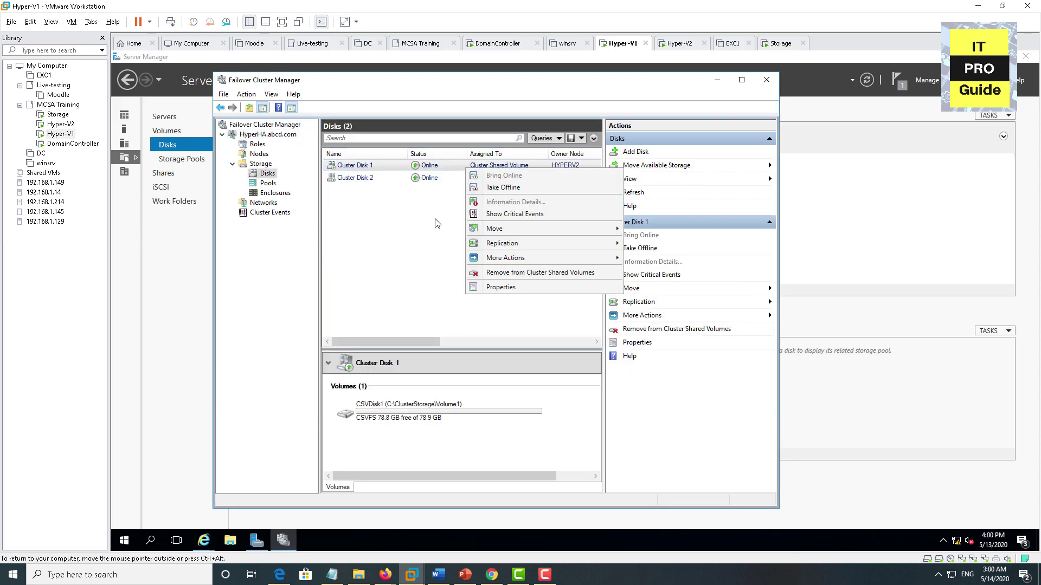
key("Escape")
left_click(255, 136)
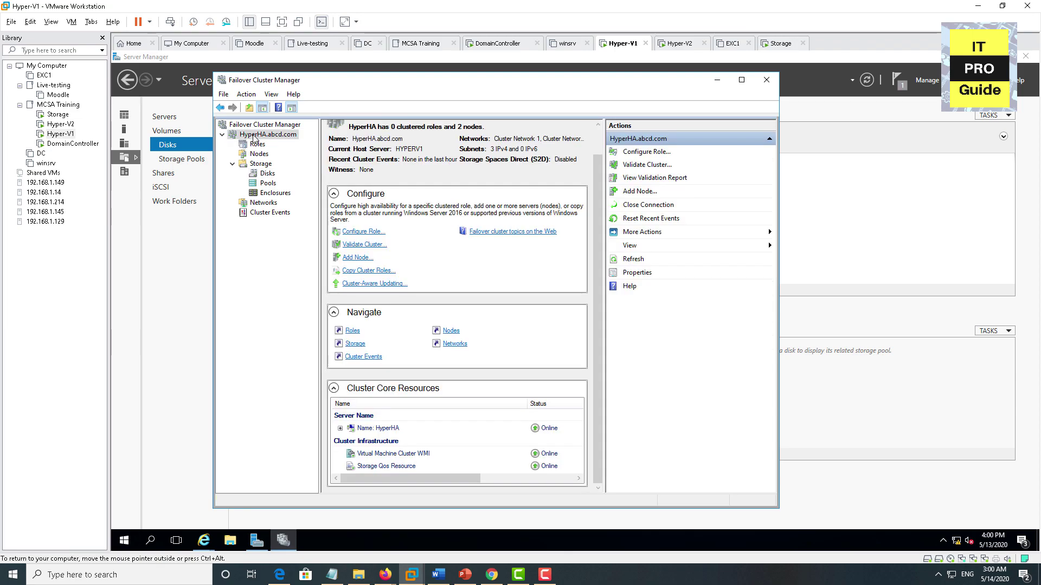
Run Configure Cluster Quorum Settings with the default configuration, putting the disk witness on Cluster Disk 2
right_click(253, 138)
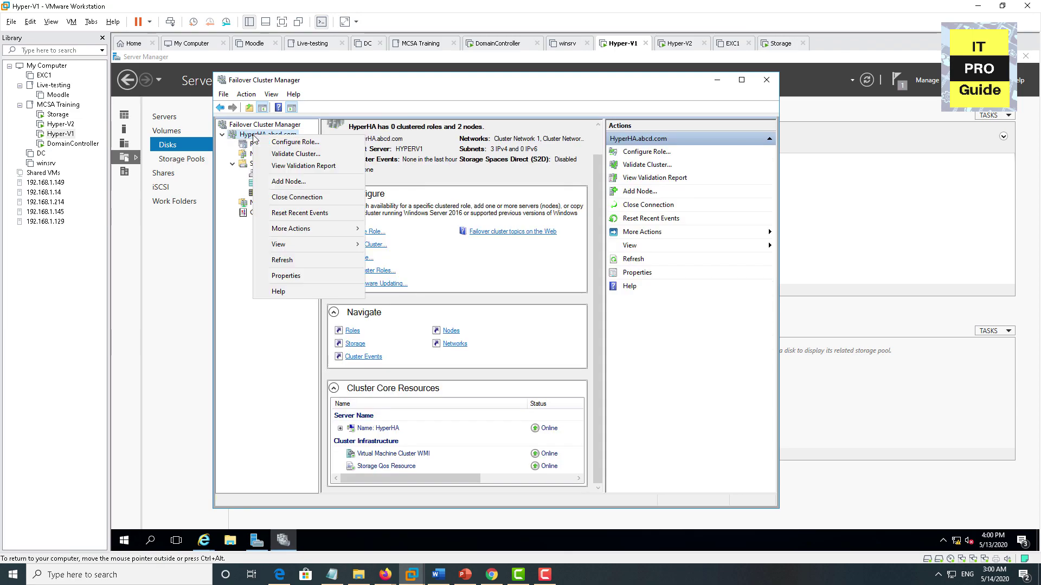
mouse_move(319, 230)
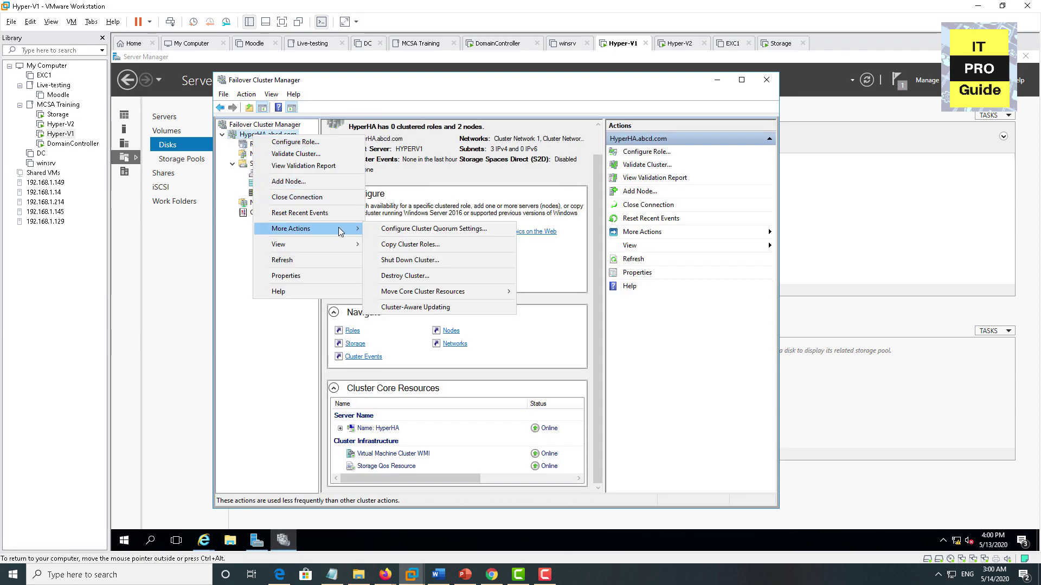
left_click(427, 233)
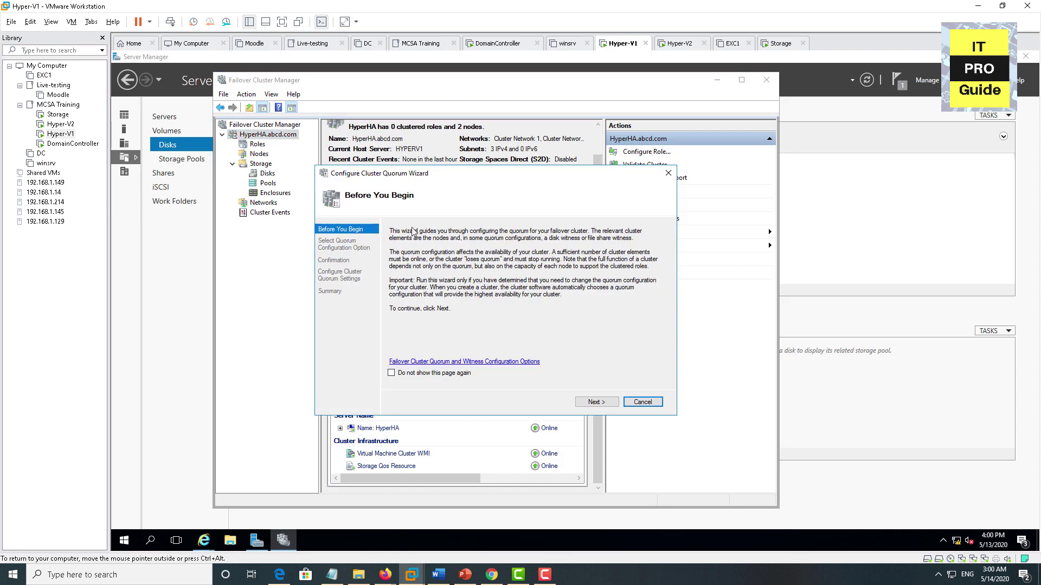
left_click(595, 402)
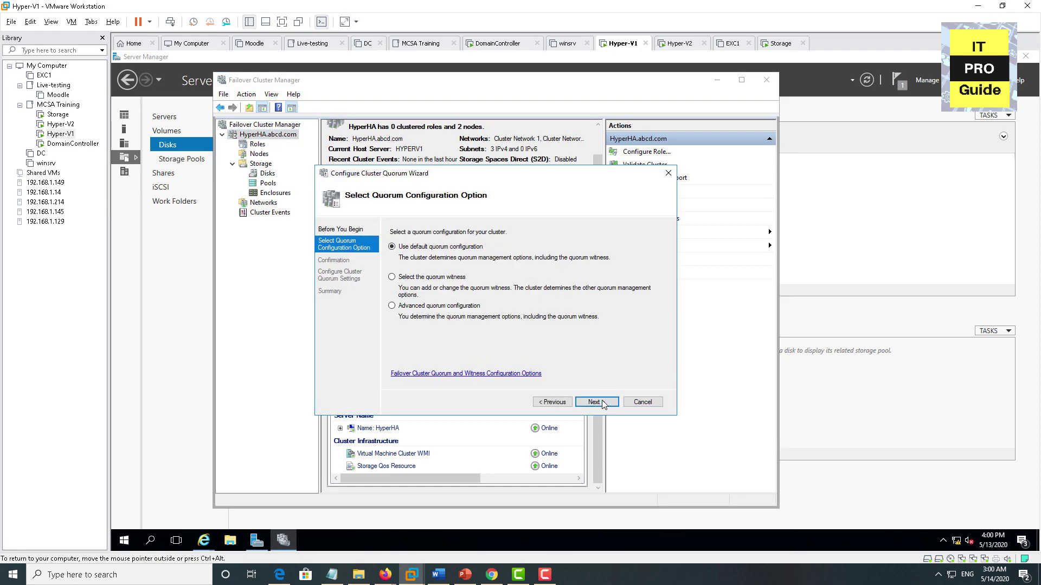
left_click(449, 279)
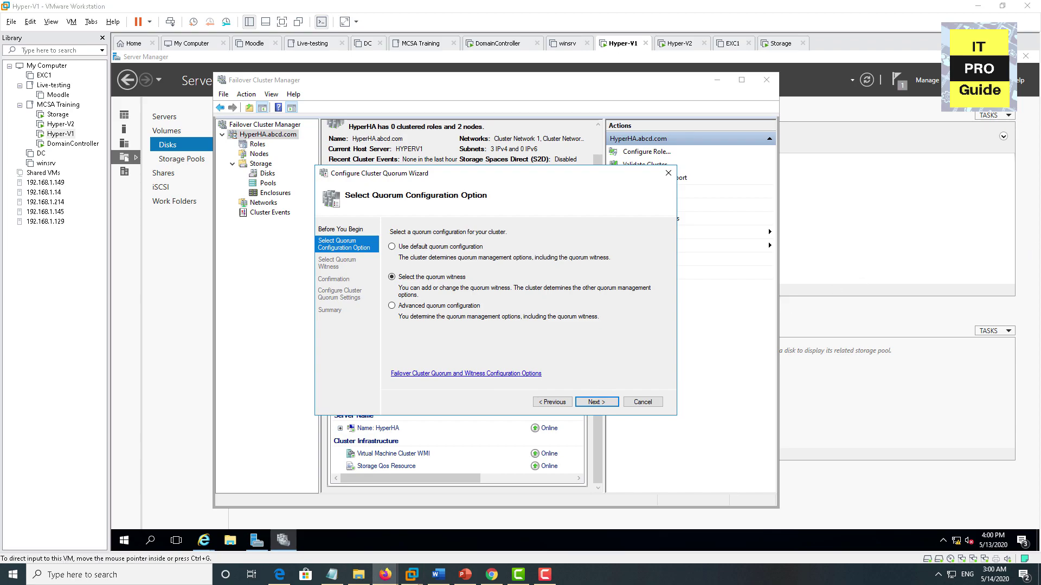
left_click(459, 250)
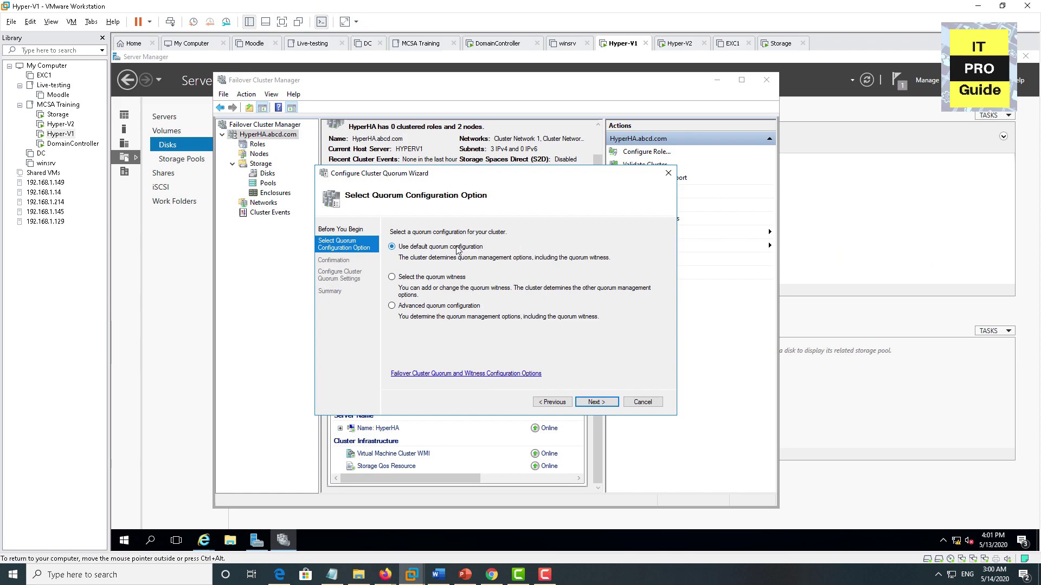
left_click(601, 400)
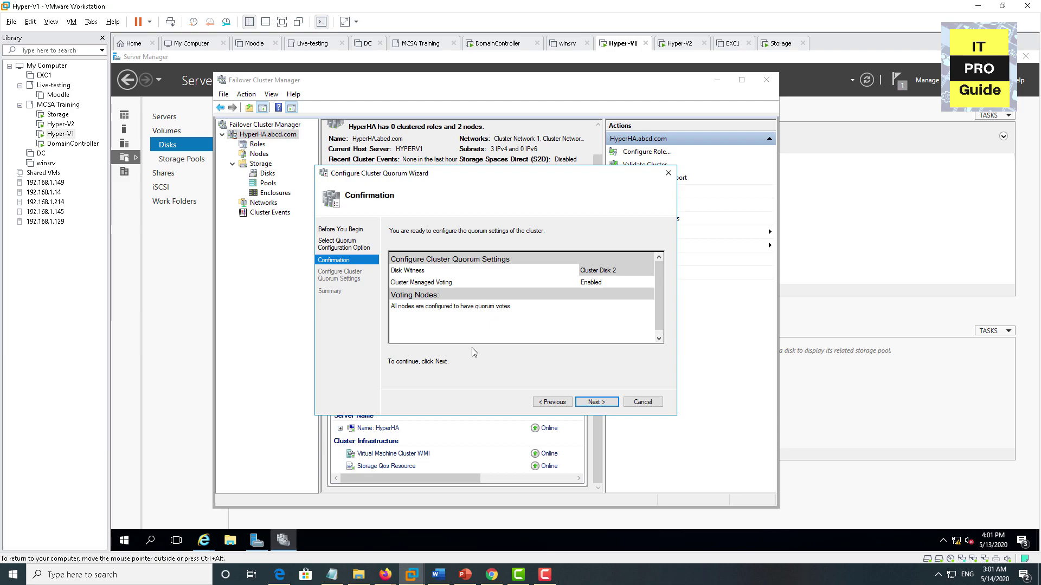
left_click(600, 404)
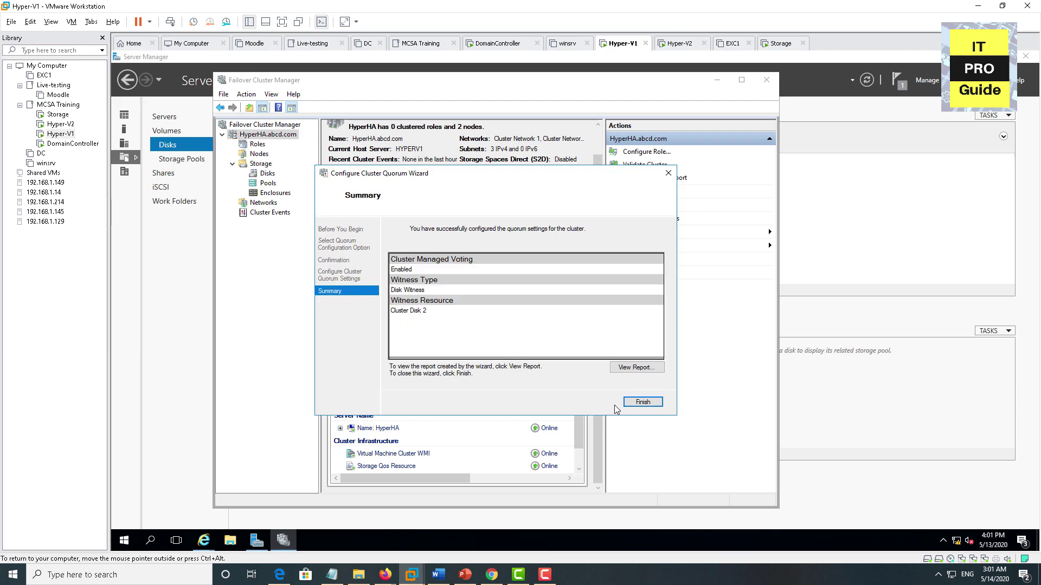
left_click(643, 402)
left_click(259, 154)
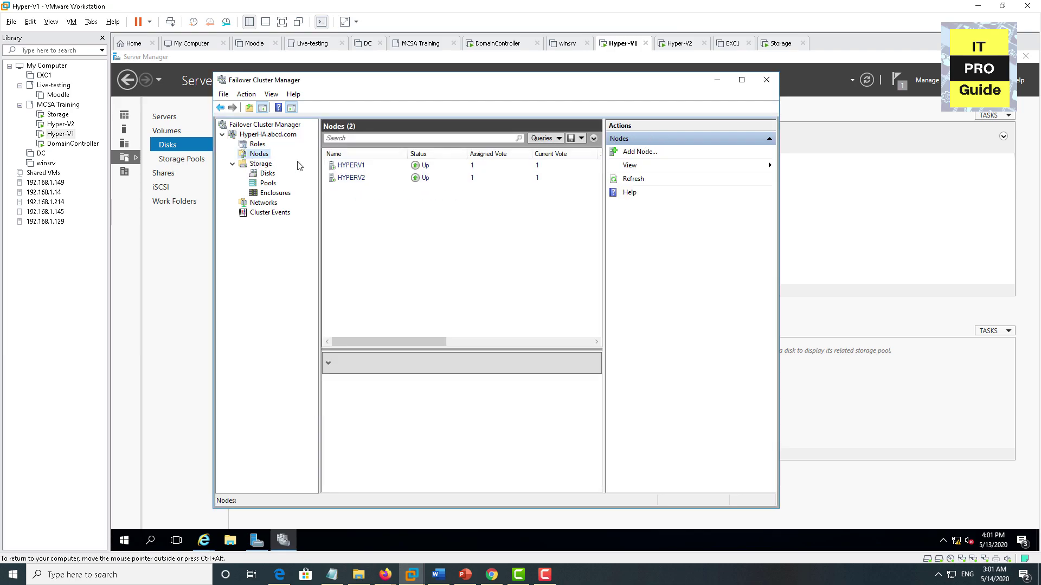
Check that Cluster Disk 2 is the disk witness and Cluster Disk 1 the shared volume
left_click(267, 175)
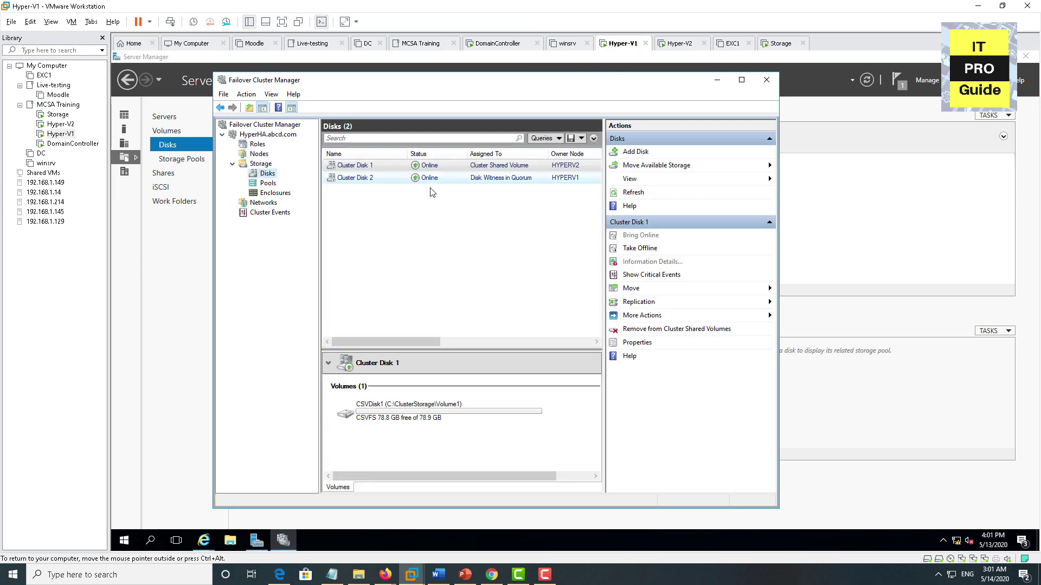
left_click(477, 179)
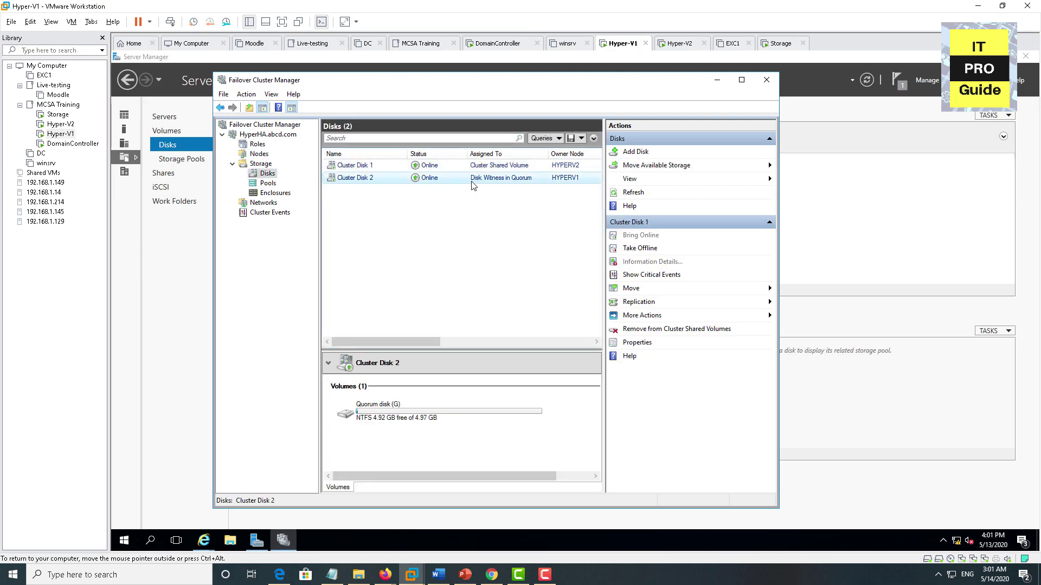
left_click(497, 167)
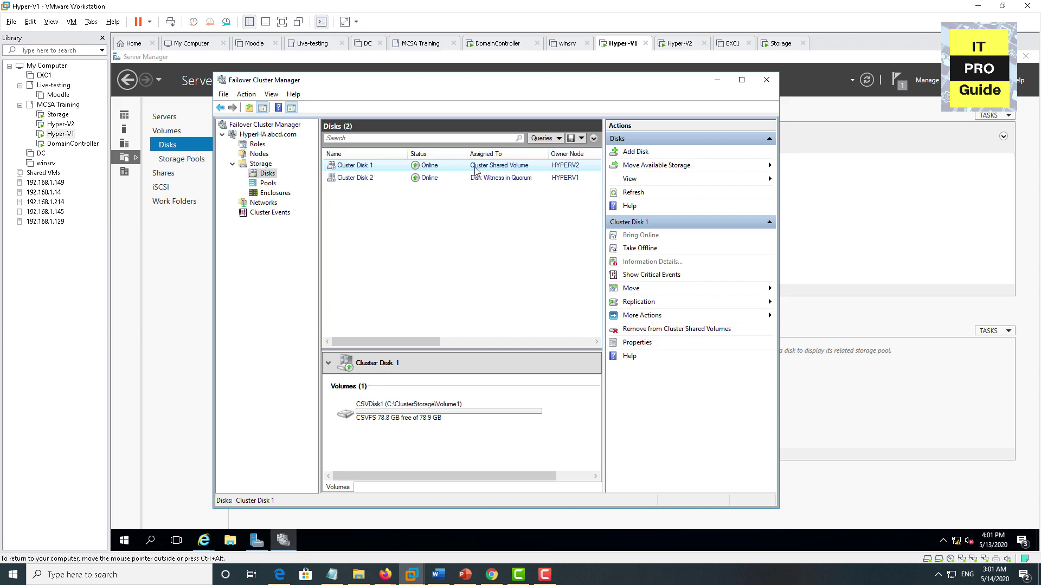
key("alt+Tab")
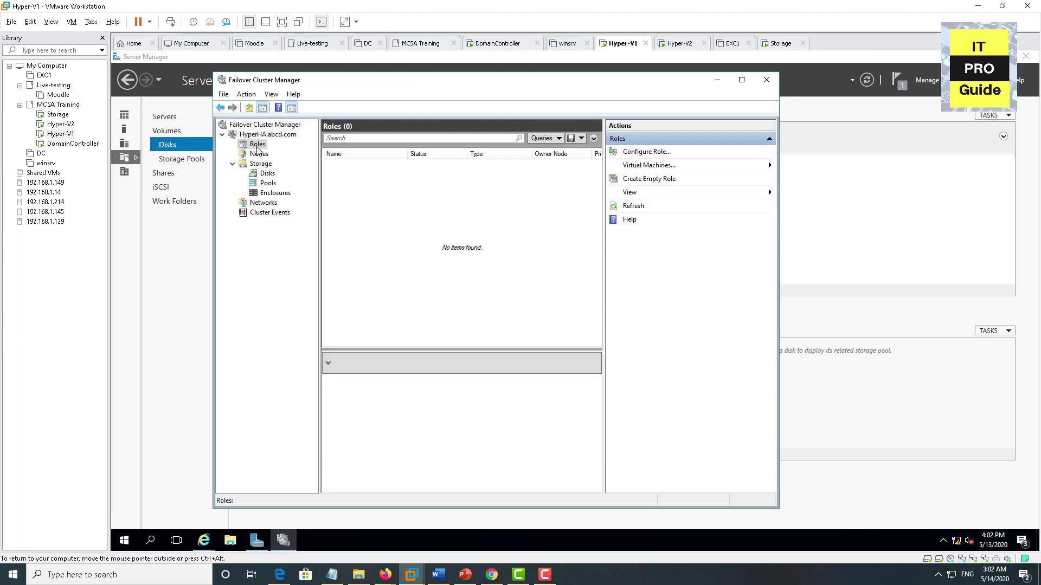
Start a new clustered virtual machine on node HYPERV1
right_click(257, 146)
mouse_move(296, 171)
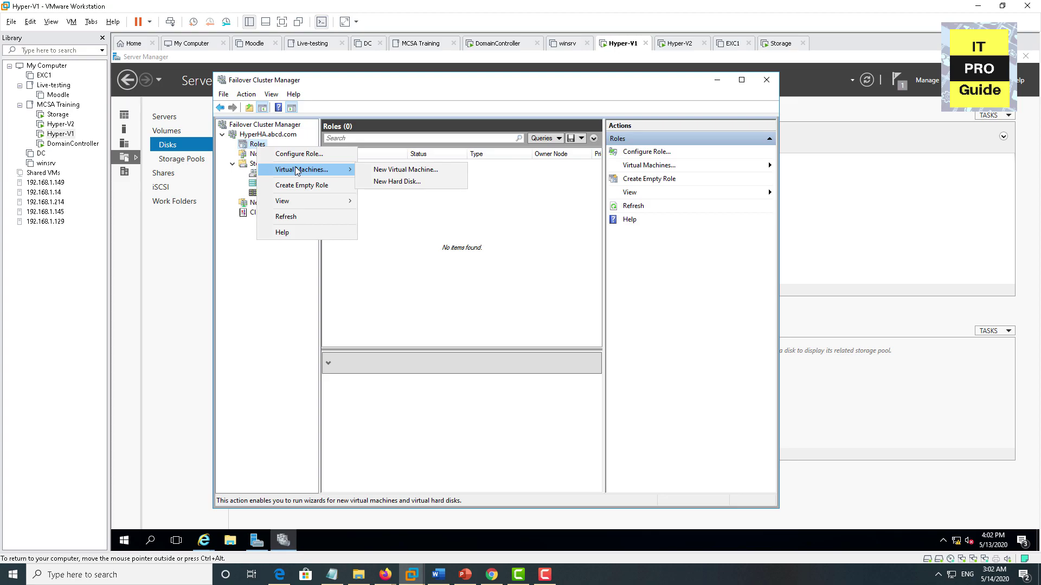
left_click(392, 170)
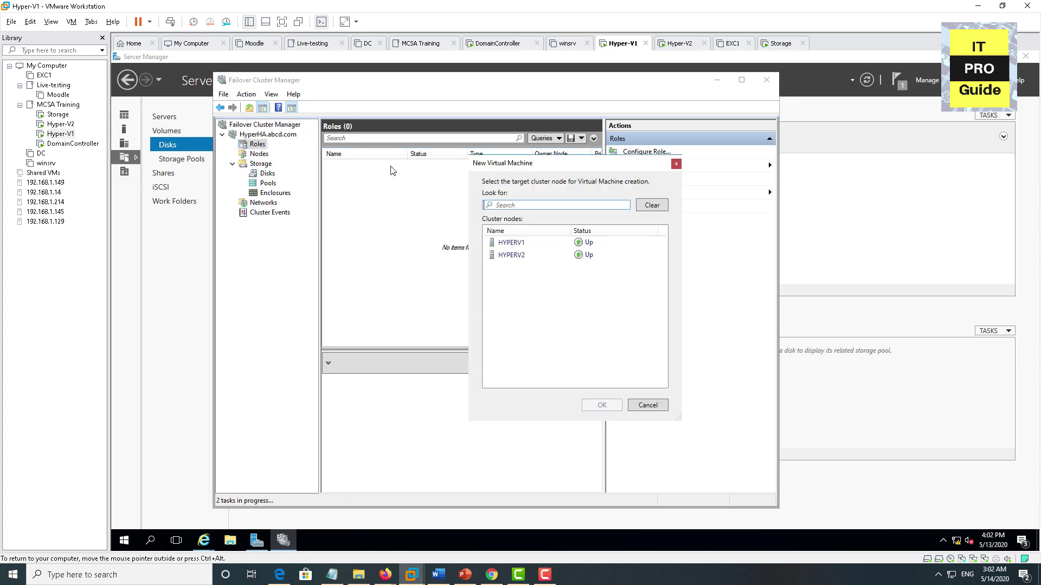
left_click(510, 244)
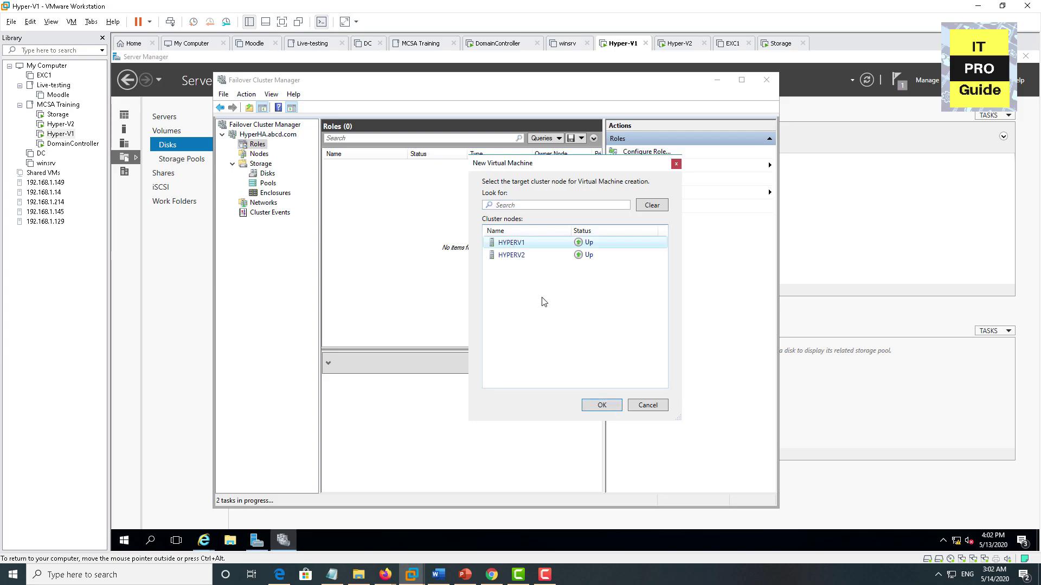
left_click(601, 406)
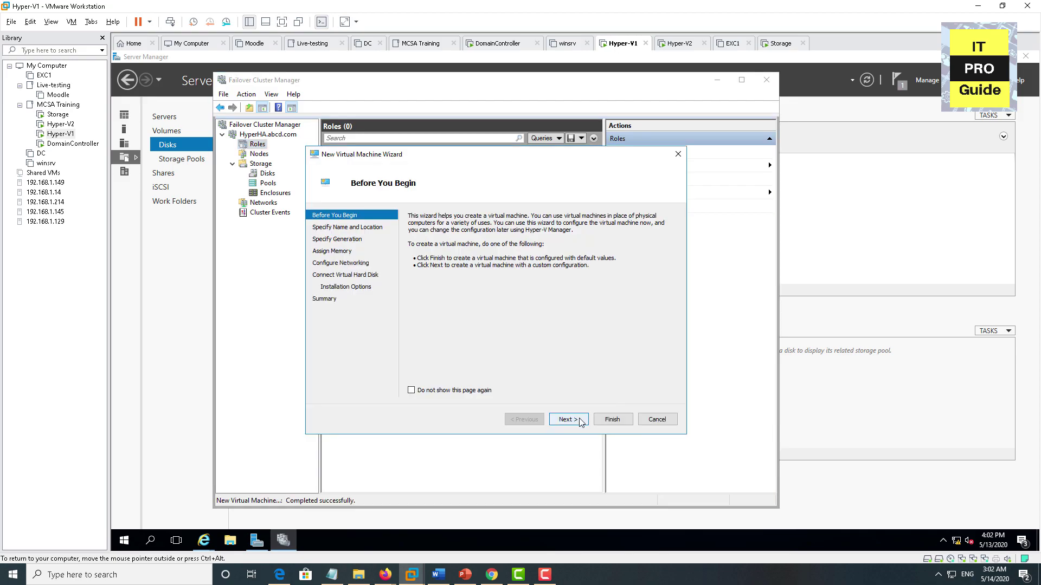
left_click(579, 422)
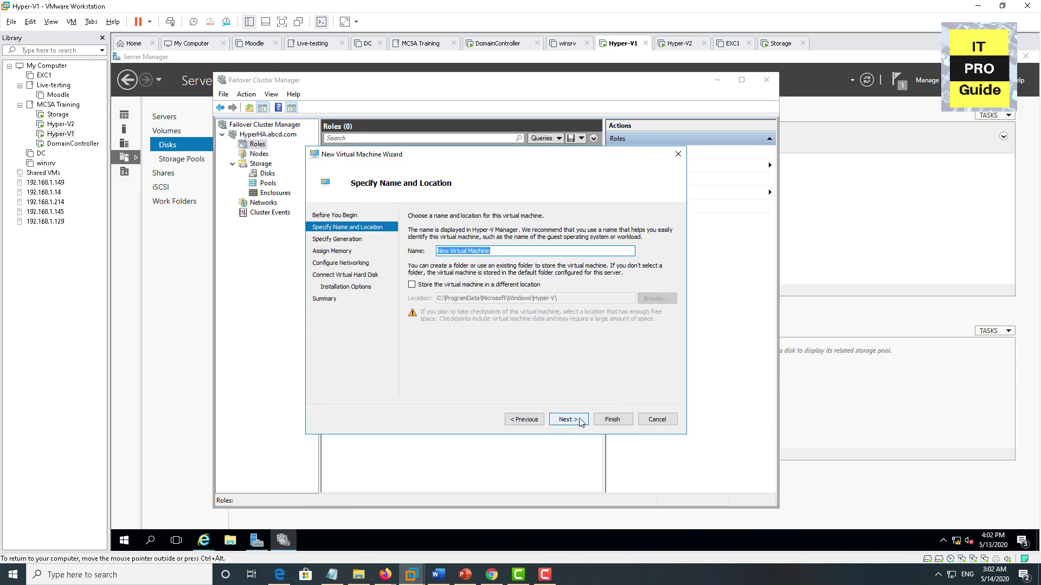
Name the virtual machine VM-HA and choose to store it in a different location
type("VM-HA")
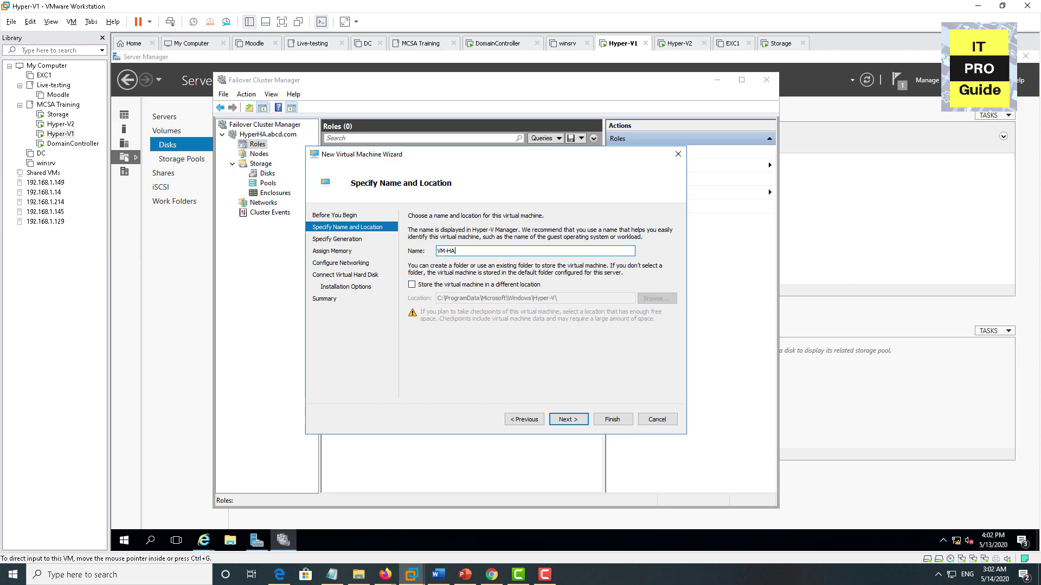
left_click(385, 574)
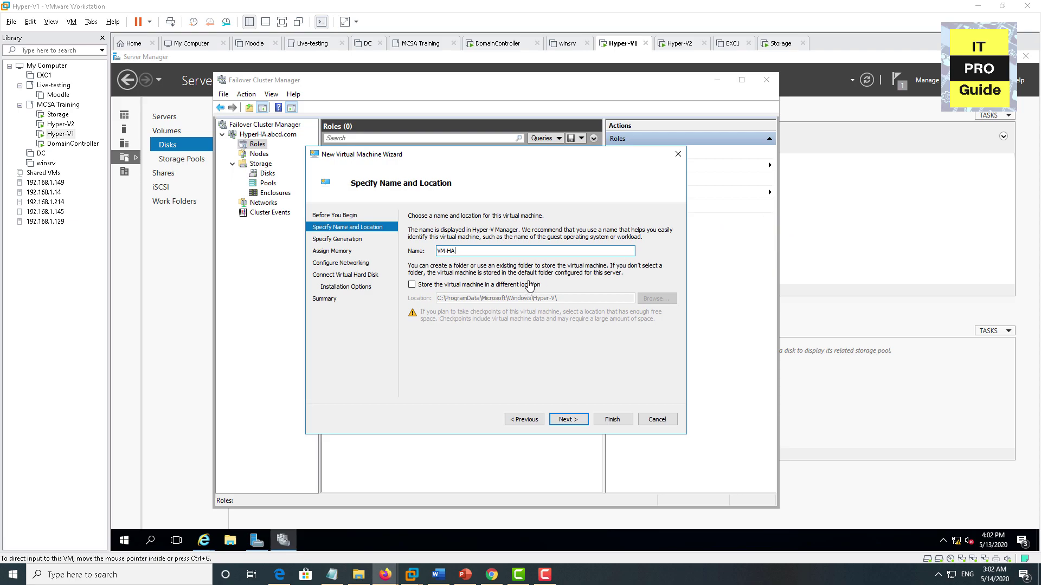
left_click(505, 283)
left_click(505, 285)
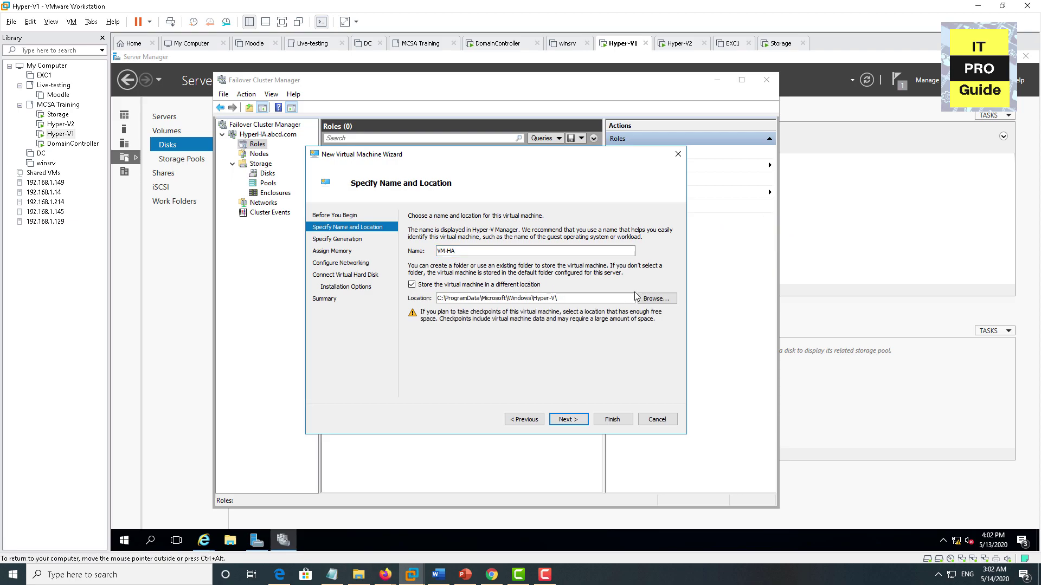
Create and select the folder C:\ClusterStorage\Volume1\VM-HA1 as the VM's location
left_click(648, 299)
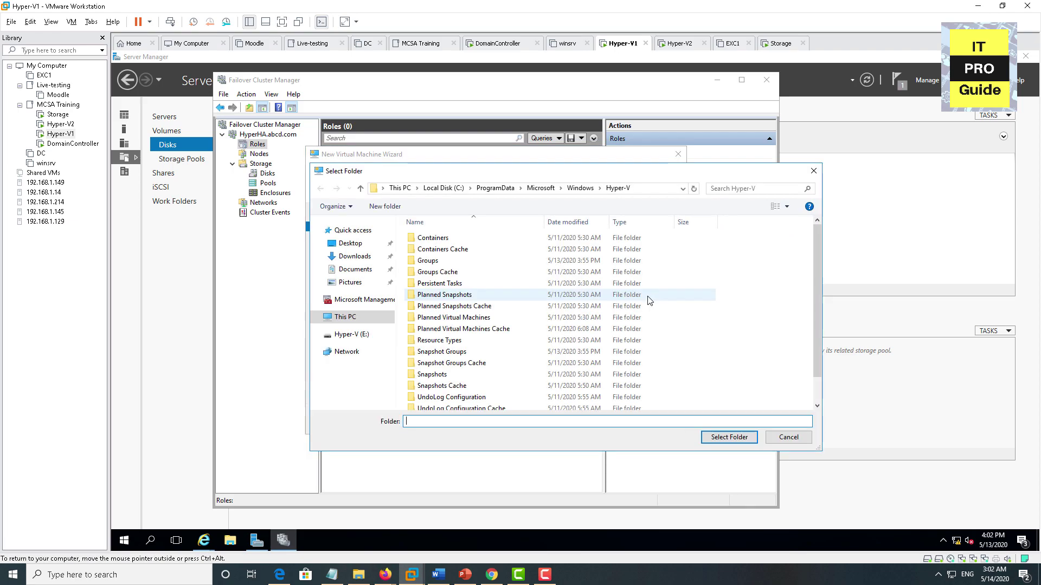
left_click(355, 317)
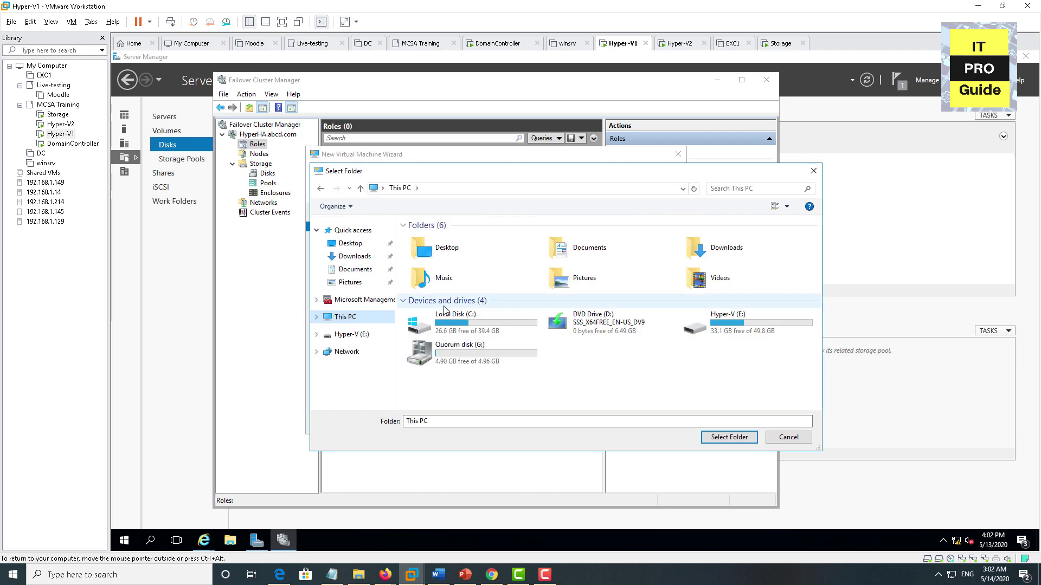
double_click(457, 304)
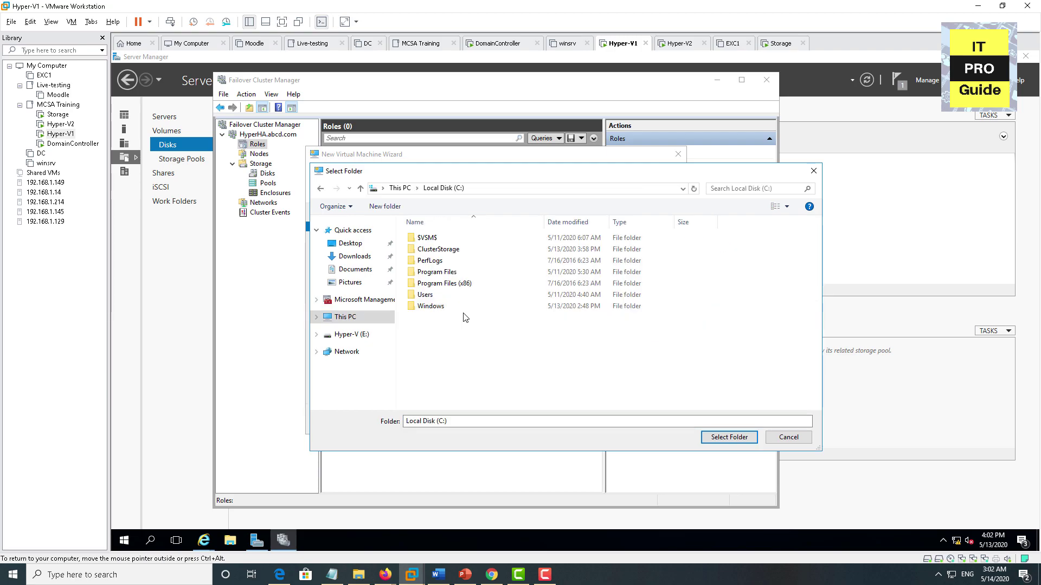
double_click(436, 251)
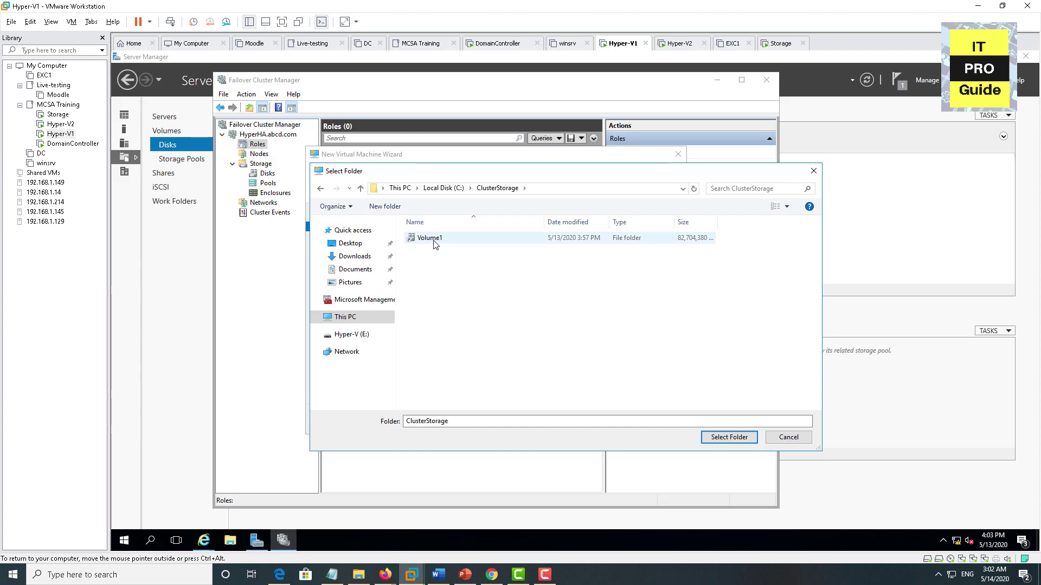
double_click(433, 240)
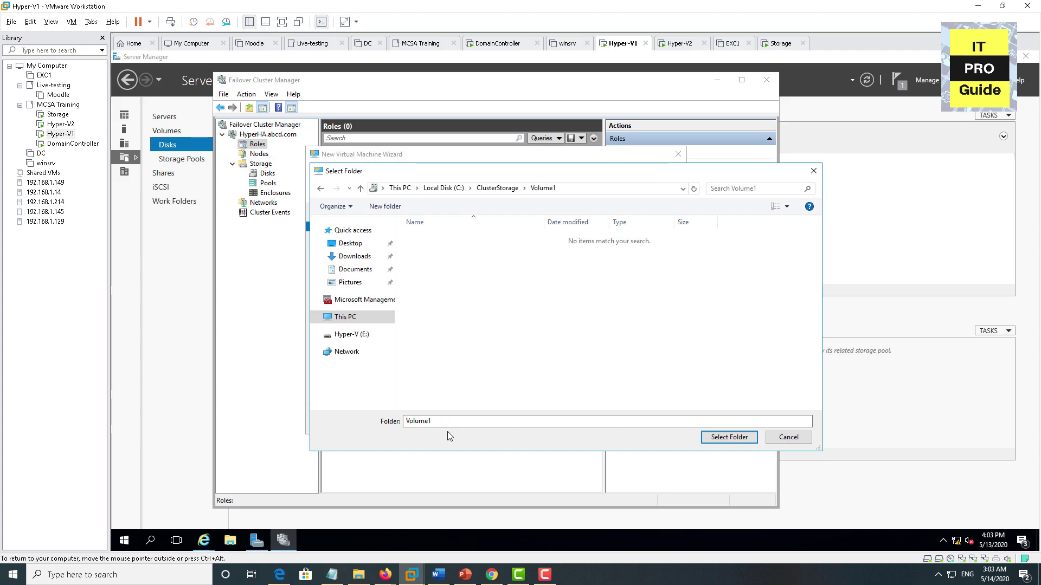
key("ctrl+shift+n")
type("VM-HA1")
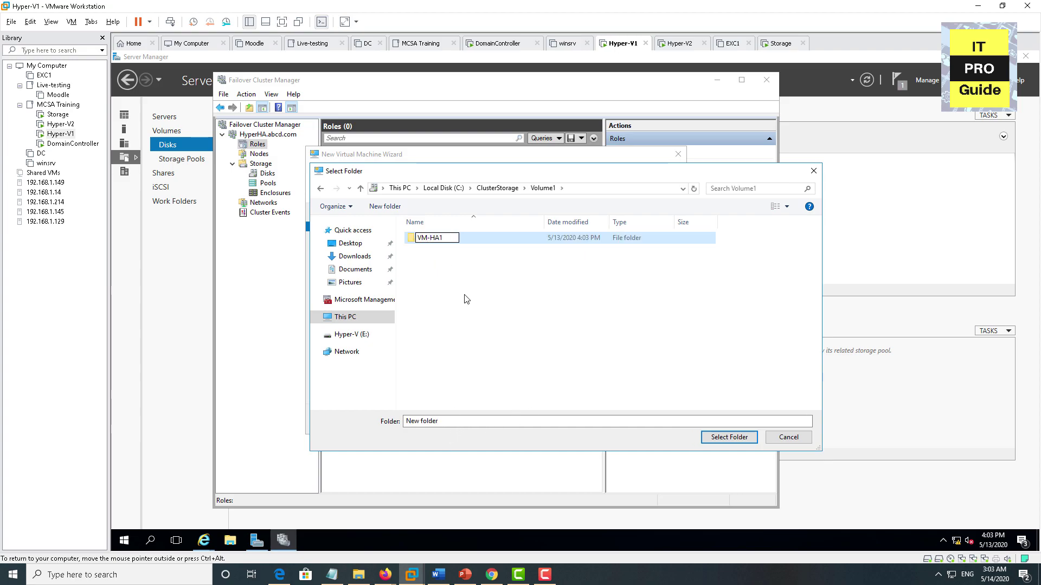
left_click(726, 442)
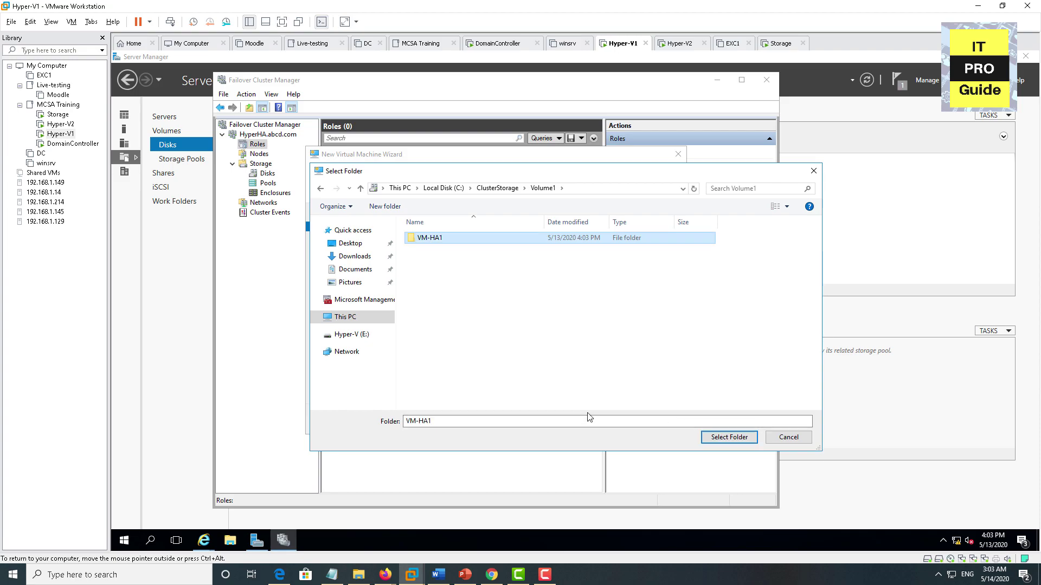
left_click(728, 437)
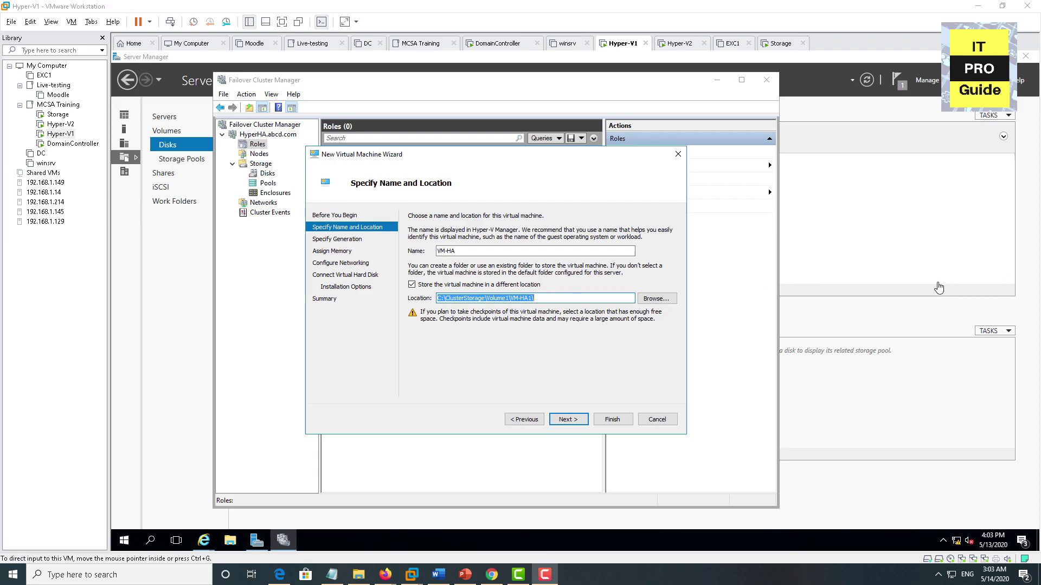
left_click(566, 420)
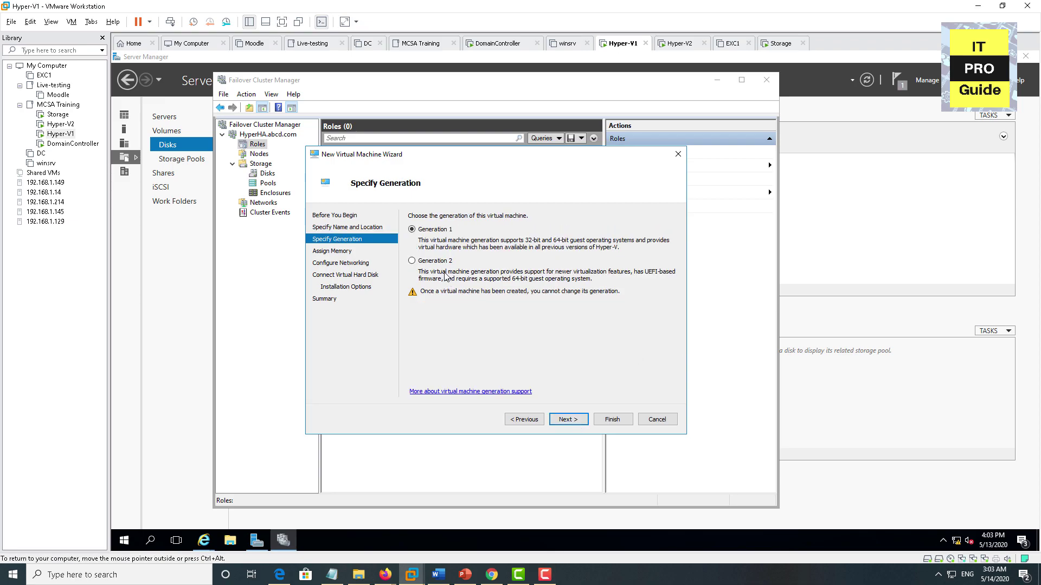
Build VM-HA as Generation 2 with 1024 MB memory, External network, a 25 GB disk and the 2012 Datacenter ISO
left_click(564, 421)
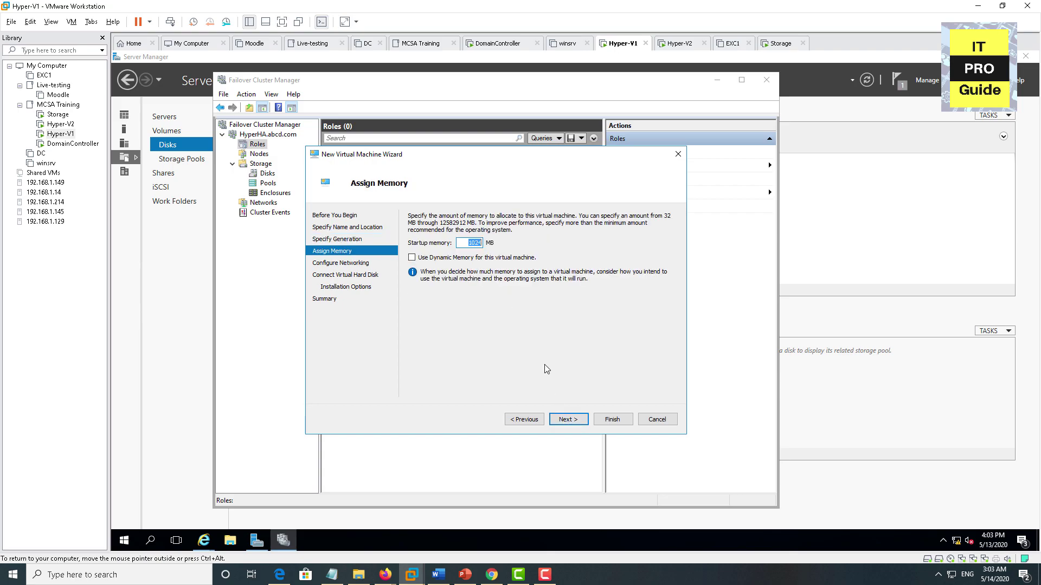
left_click(572, 420)
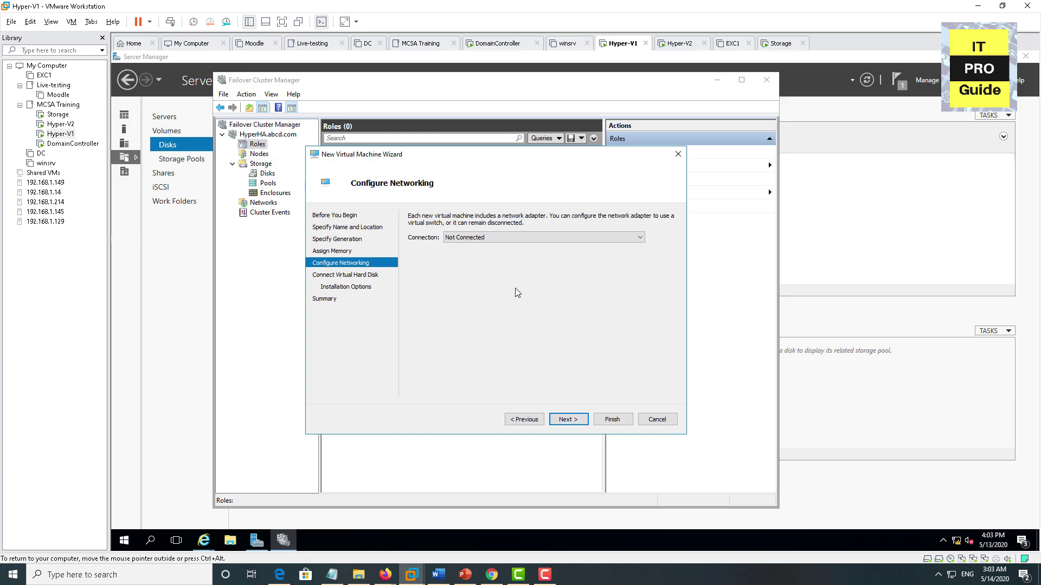
left_click(487, 239)
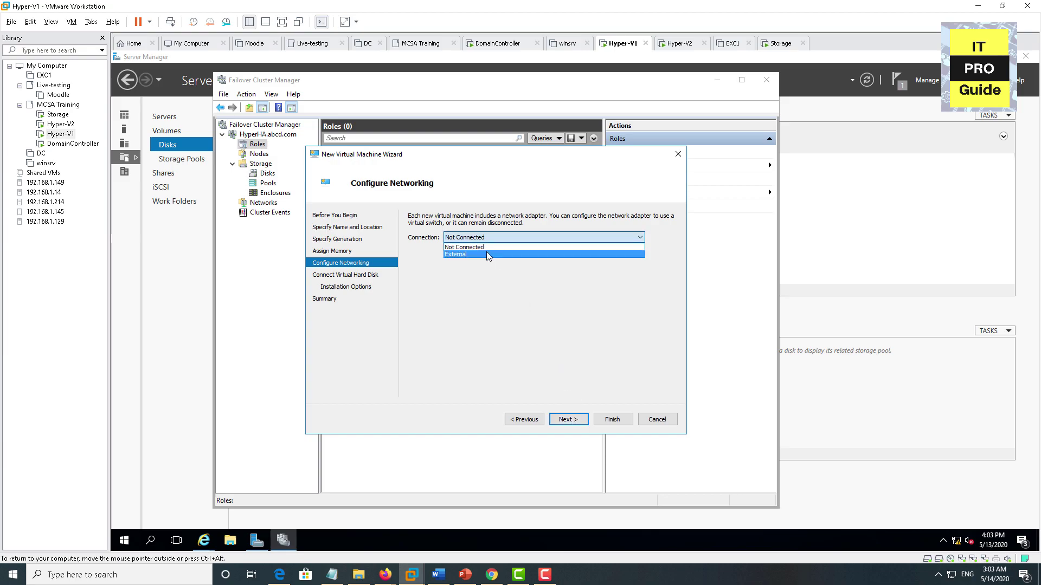
left_click(486, 252)
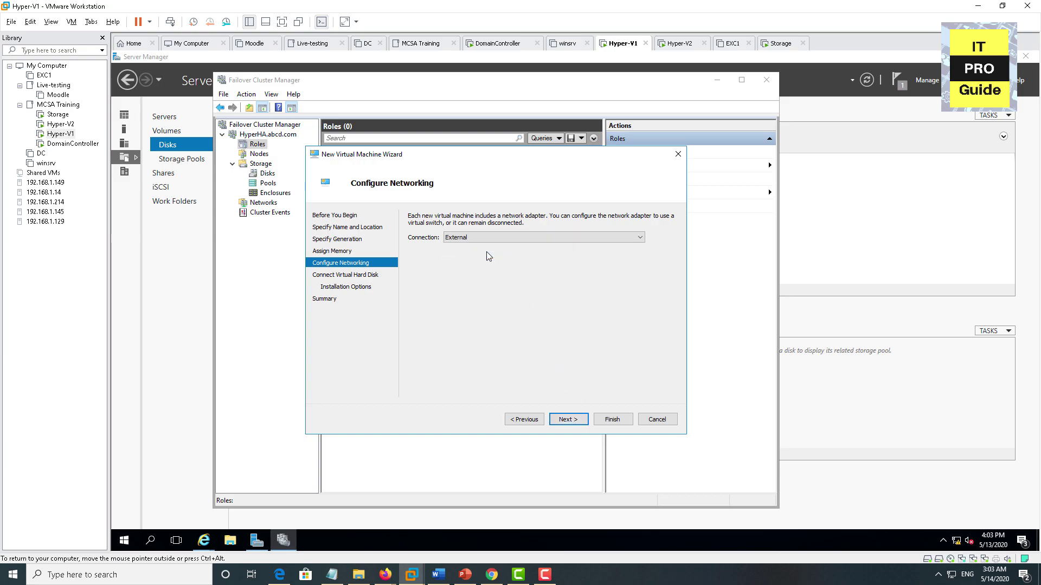
left_click(569, 420)
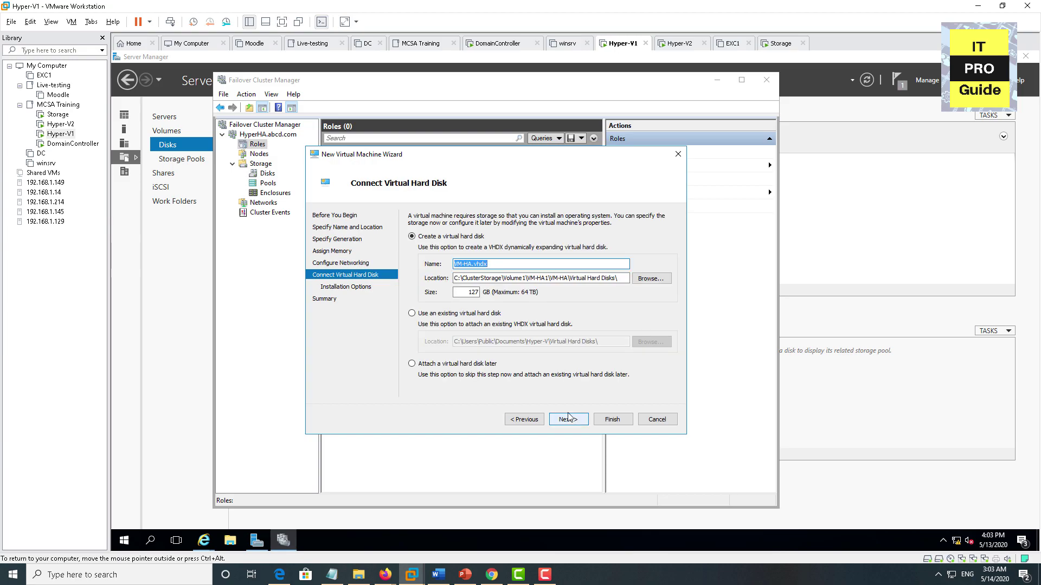
left_click_drag(468, 291, 511, 290)
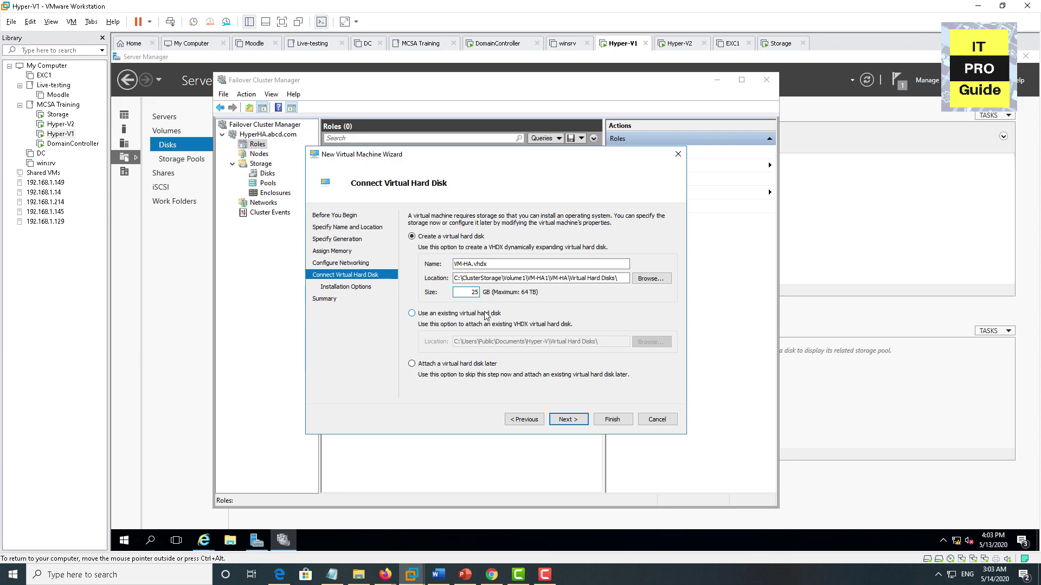
left_click(572, 421)
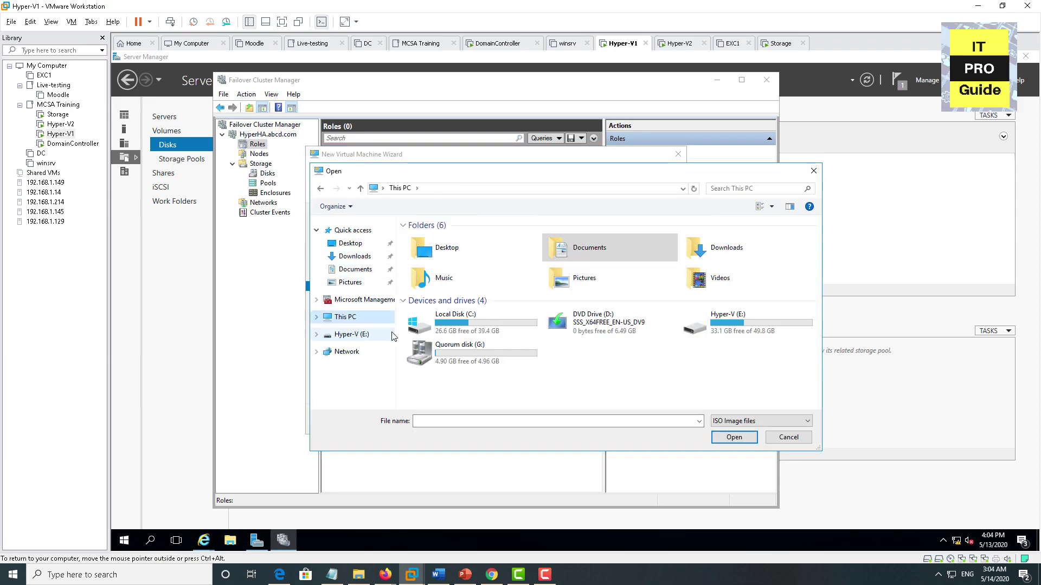
double_click(559, 245)
double_click(574, 238)
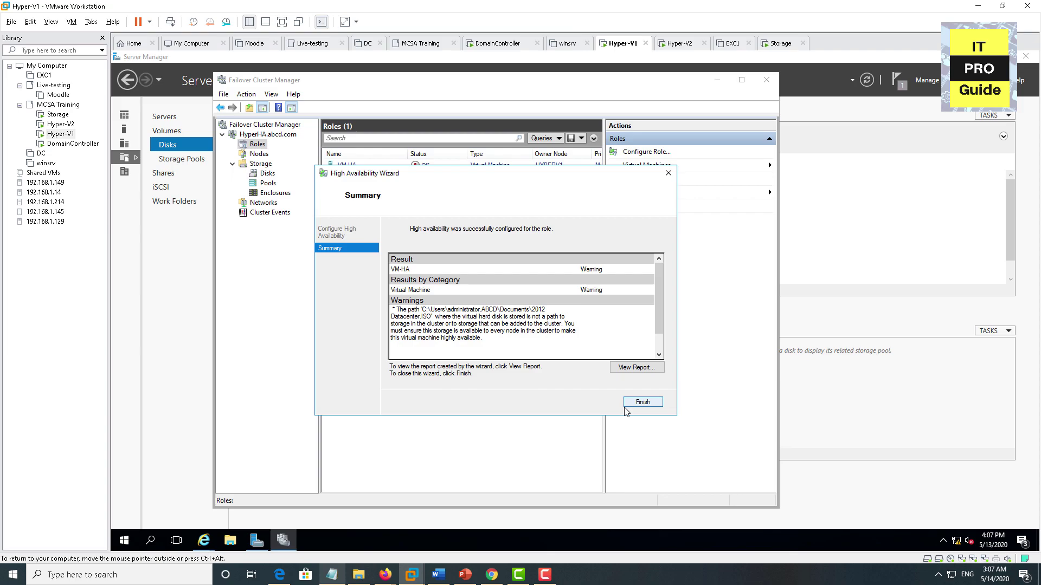
Close the high availability summary, view the running VM full screen and allow network discovery
left_click(642, 401)
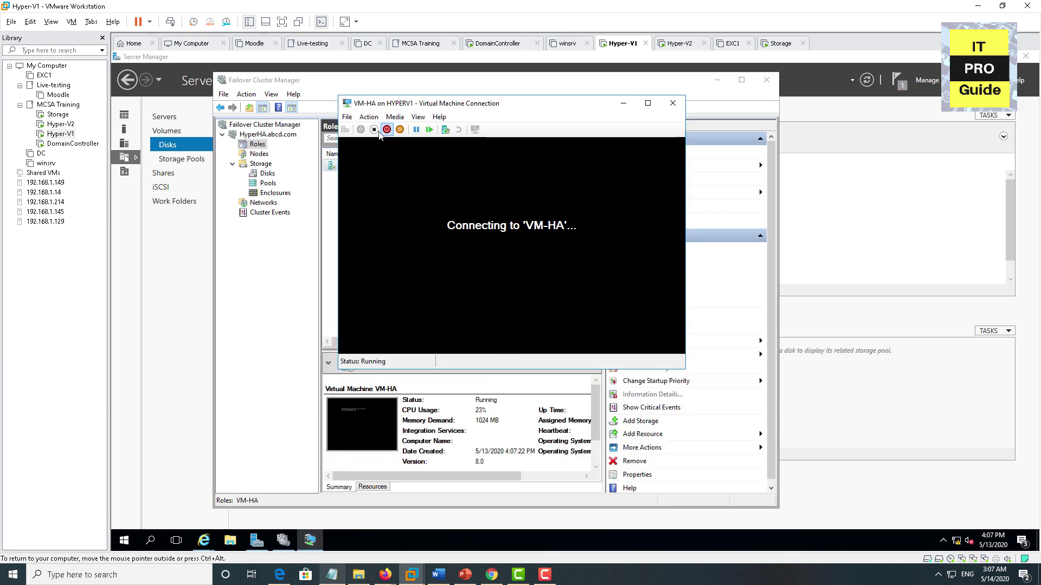
key("ctrl+alt+Return")
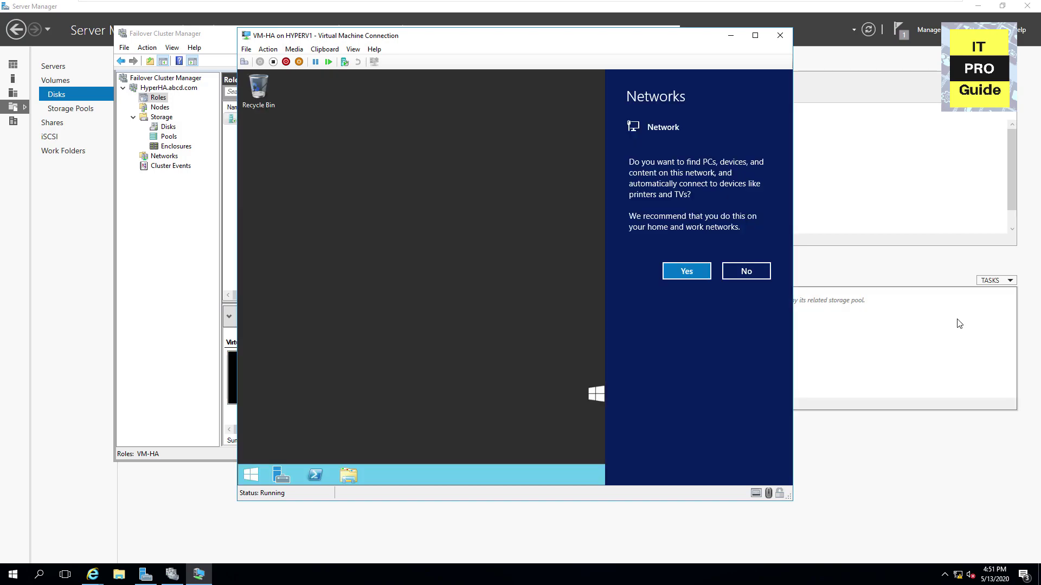
left_click(687, 271)
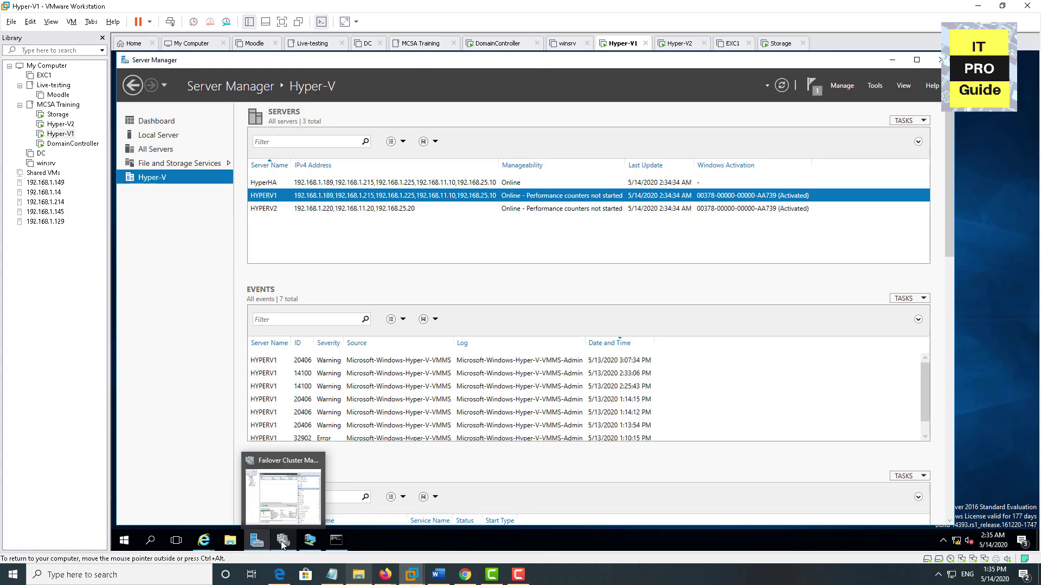
Maximize Failover Cluster Manager and show its list of clustered roles
left_click(280, 541)
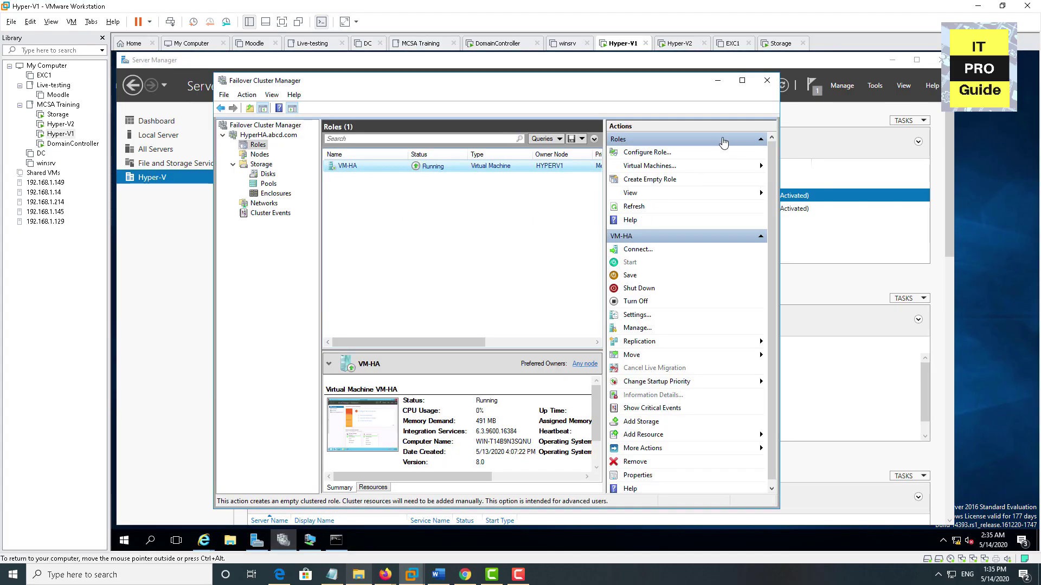
left_click(741, 80)
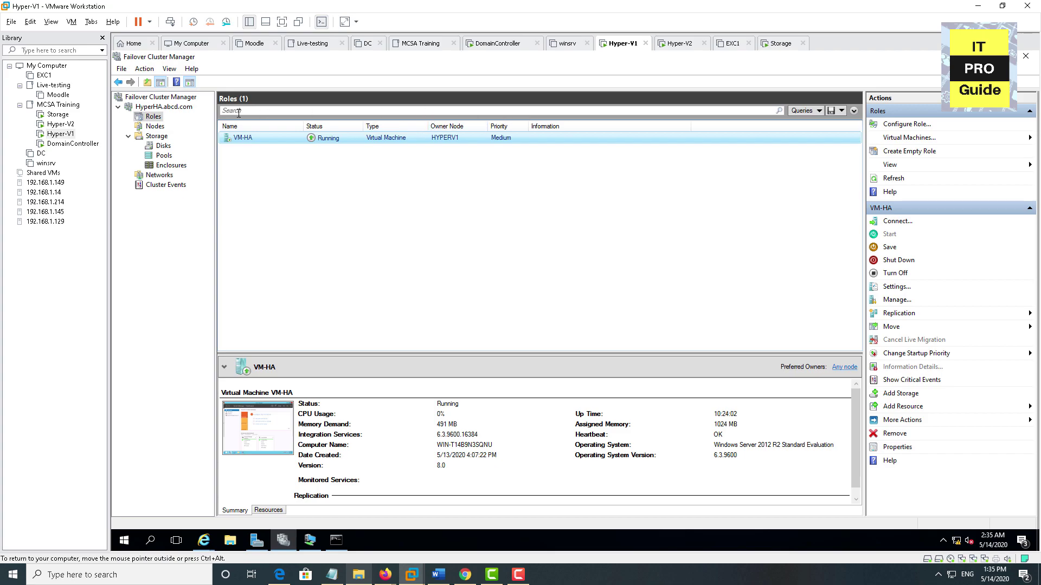
left_click(176, 98)
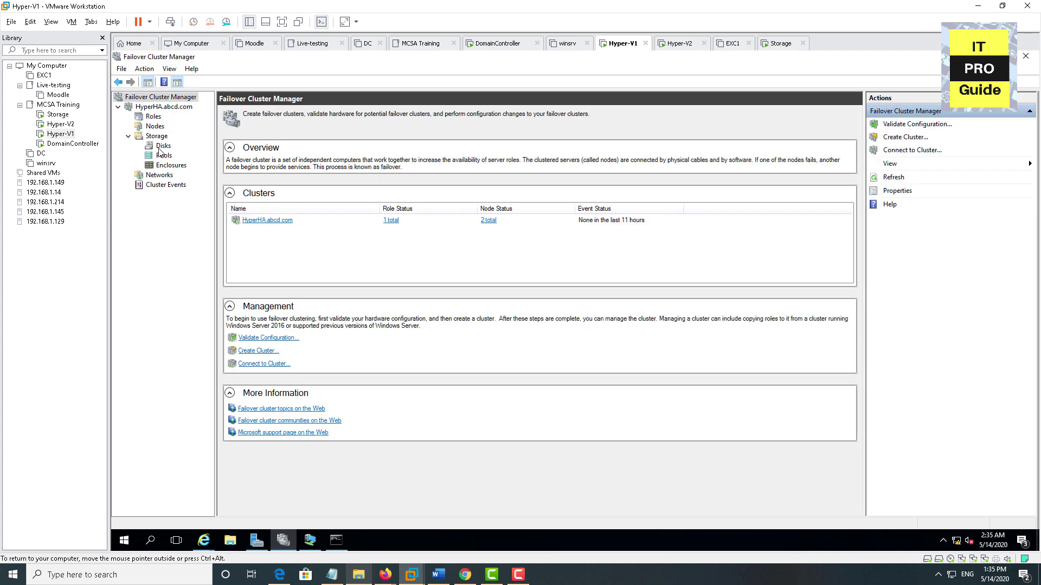
left_click(154, 117)
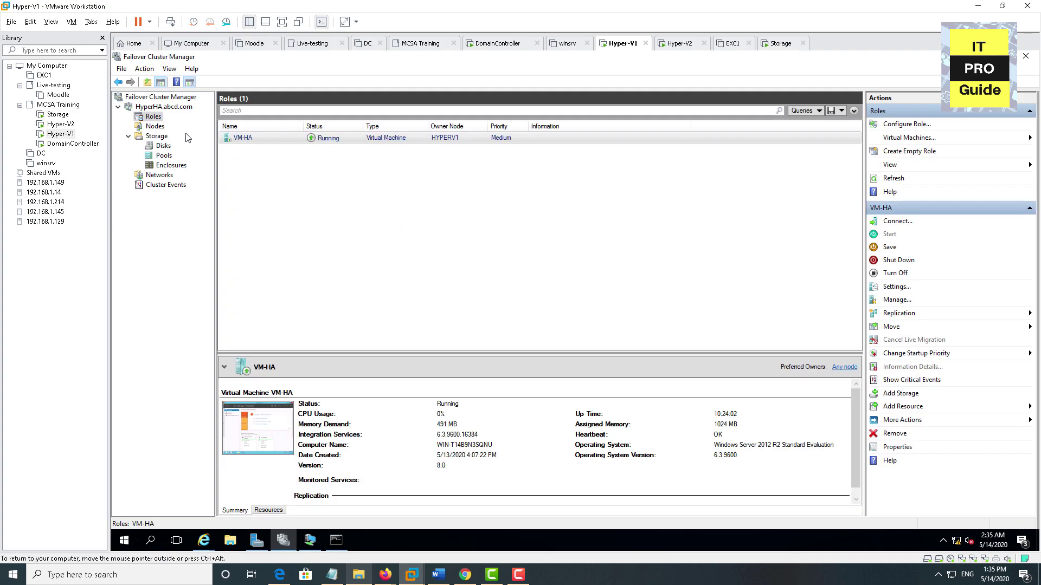
Begin a live migration of VM-HA to HYPERV2, then cancel it
right_click(279, 143)
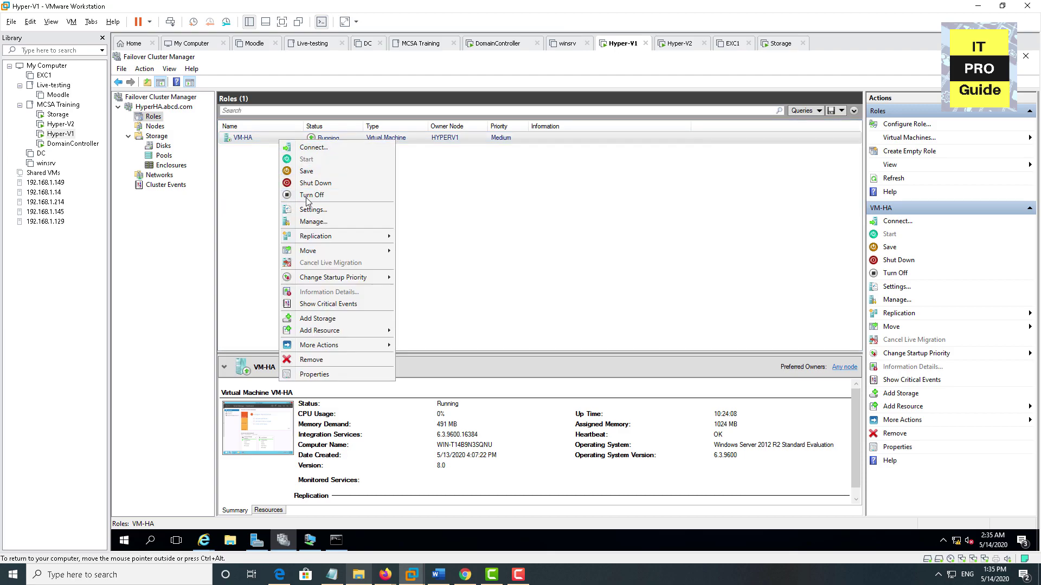
mouse_move(323, 249)
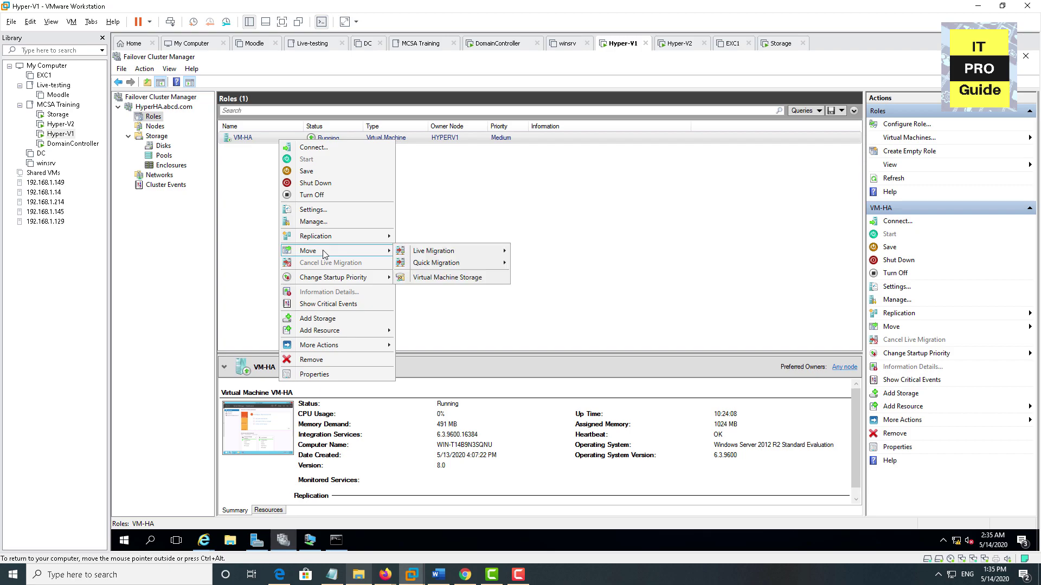
mouse_move(438, 257)
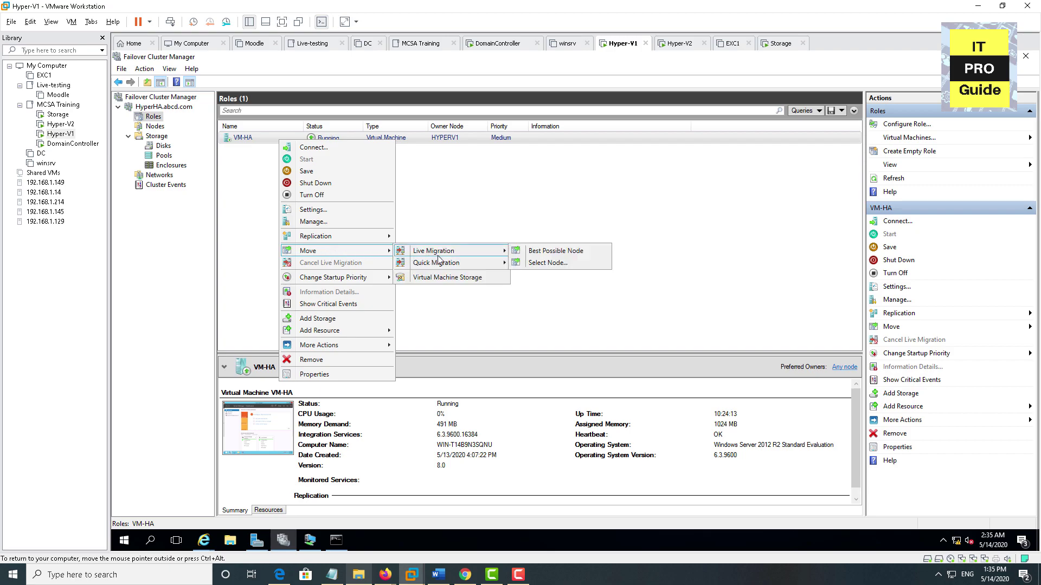
left_click(548, 264)
left_click(537, 252)
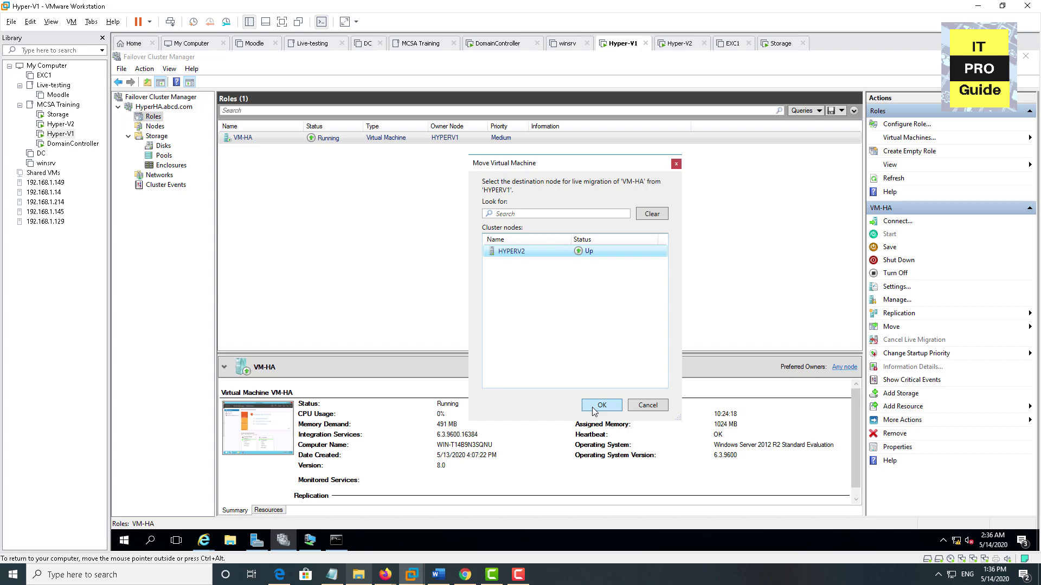
left_click(647, 406)
In VM-HA's settings, set the DVD drive to None and apply
right_click(421, 139)
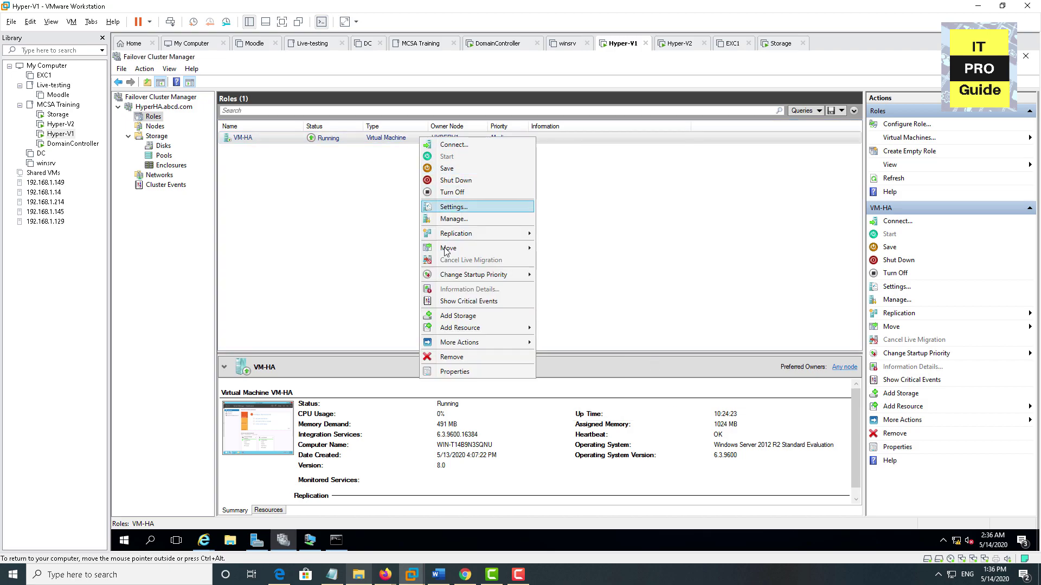
left_click(449, 211)
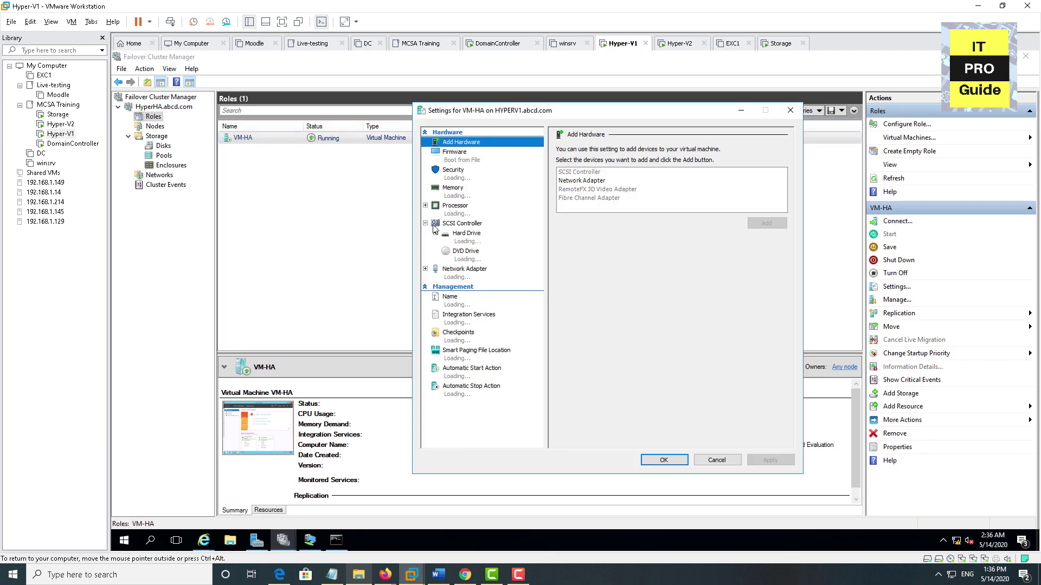
left_click(477, 252)
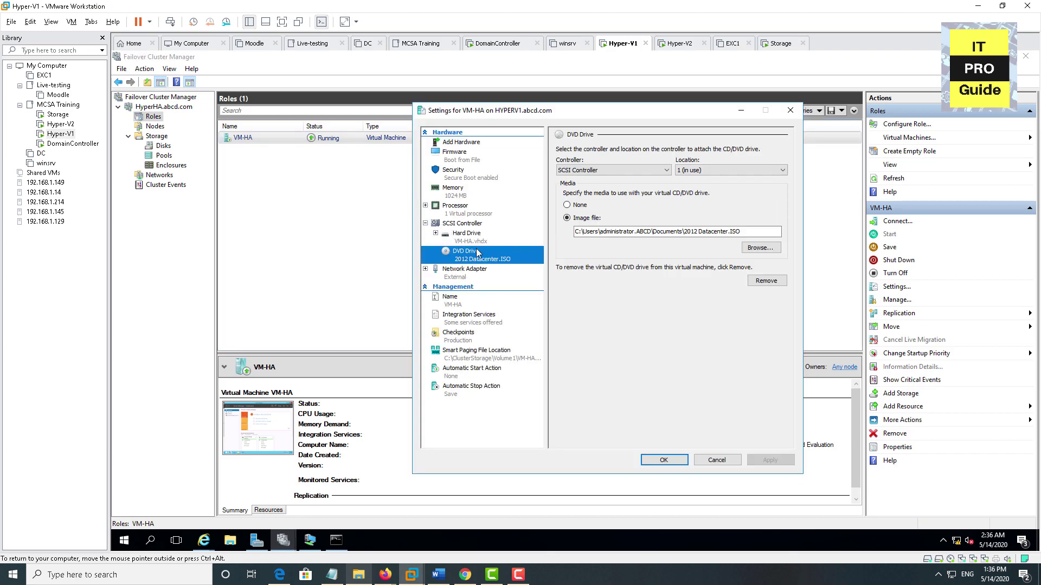
left_click(575, 206)
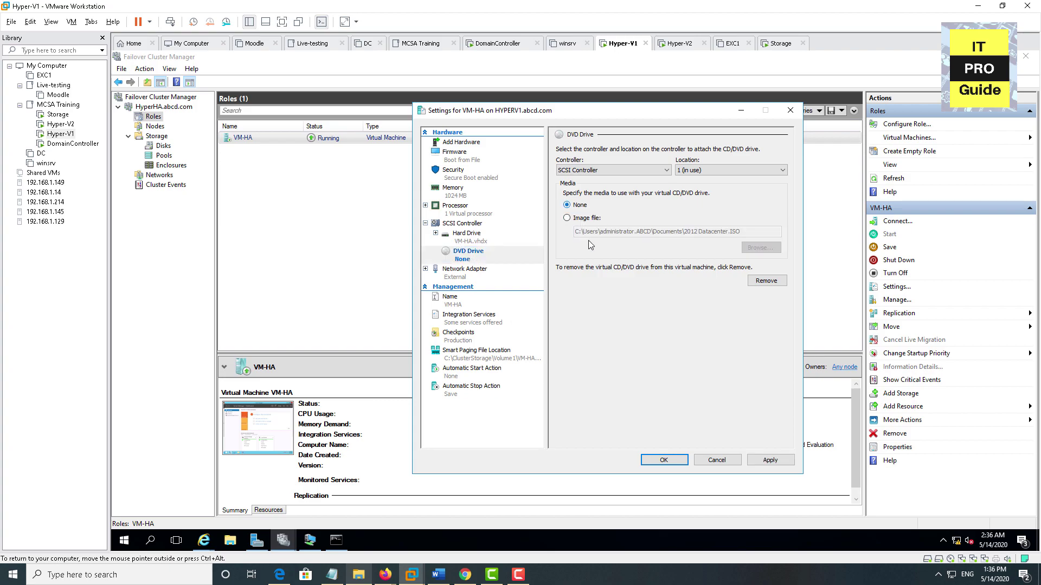
left_click(654, 461)
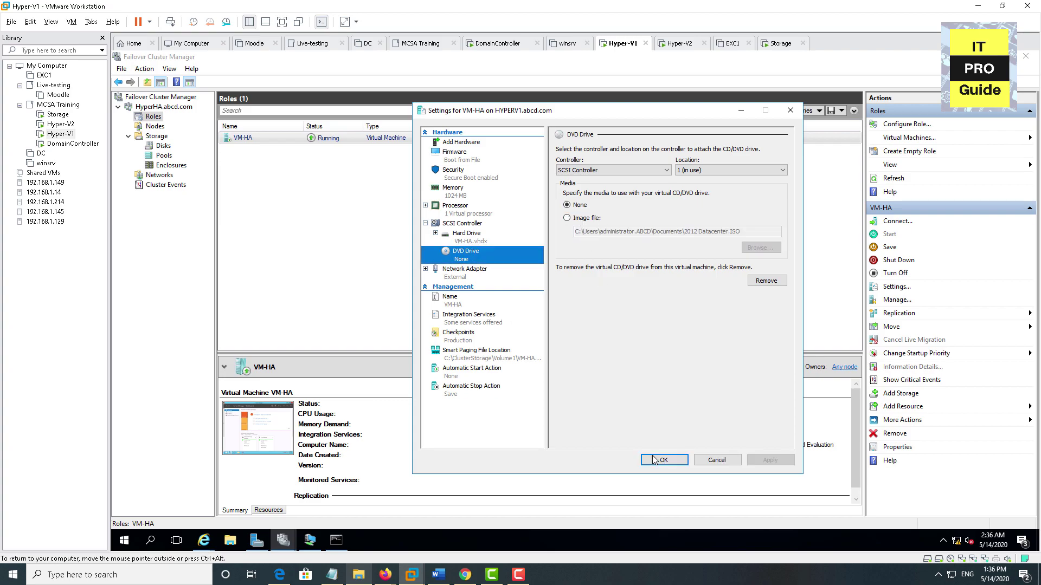
Live-migrate VM-HA to HYPERV2 and arrange the ping window beside the role status
right_click(365, 142)
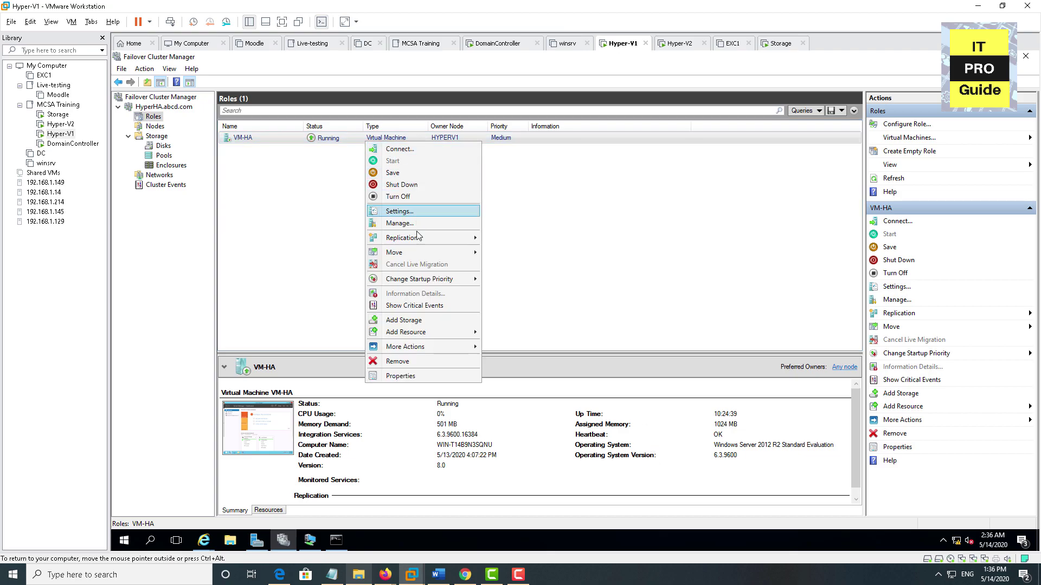
mouse_move(417, 253)
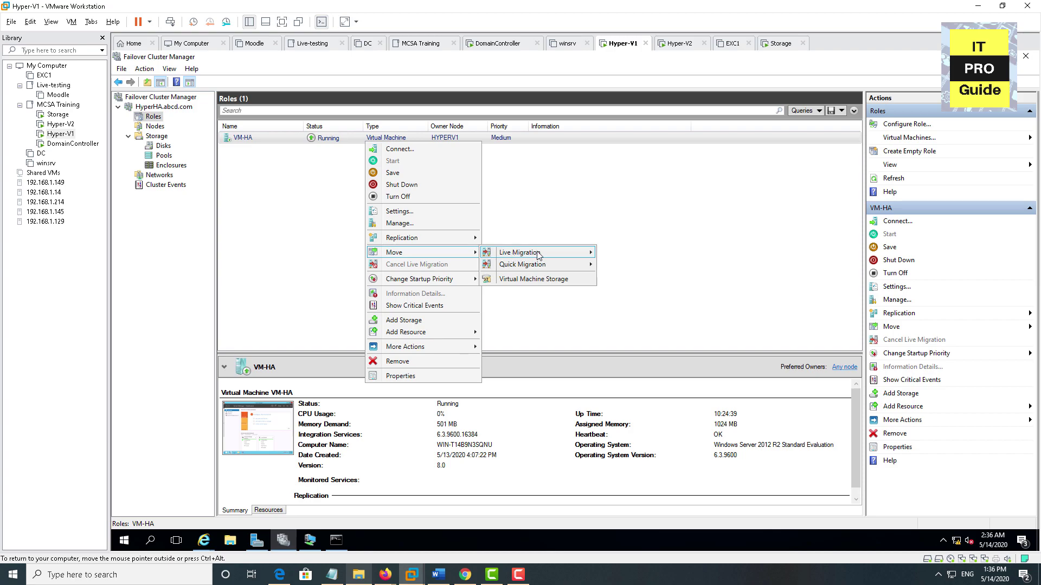
mouse_move(542, 252)
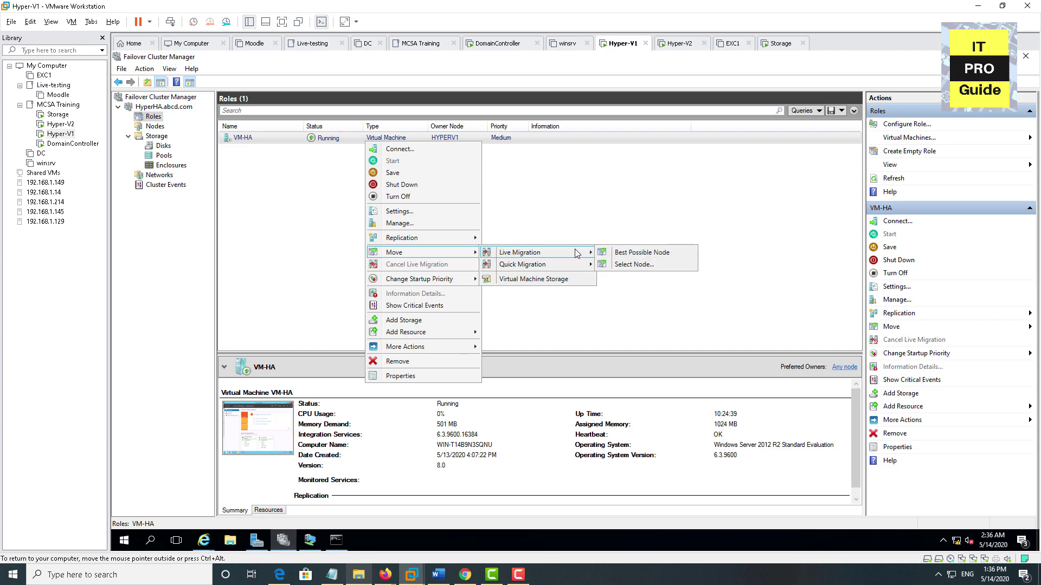
left_click(636, 263)
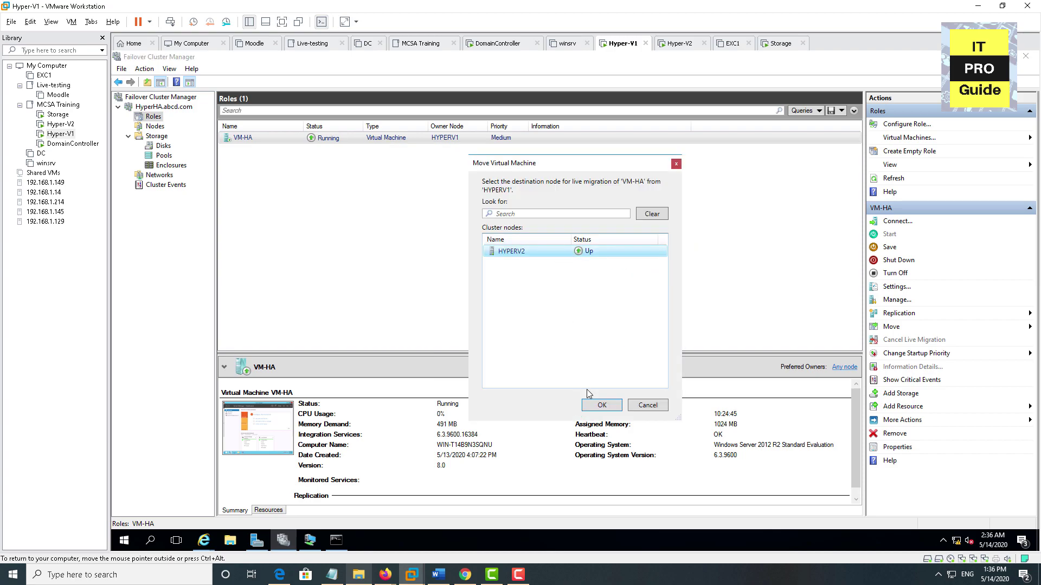
left_click(600, 406)
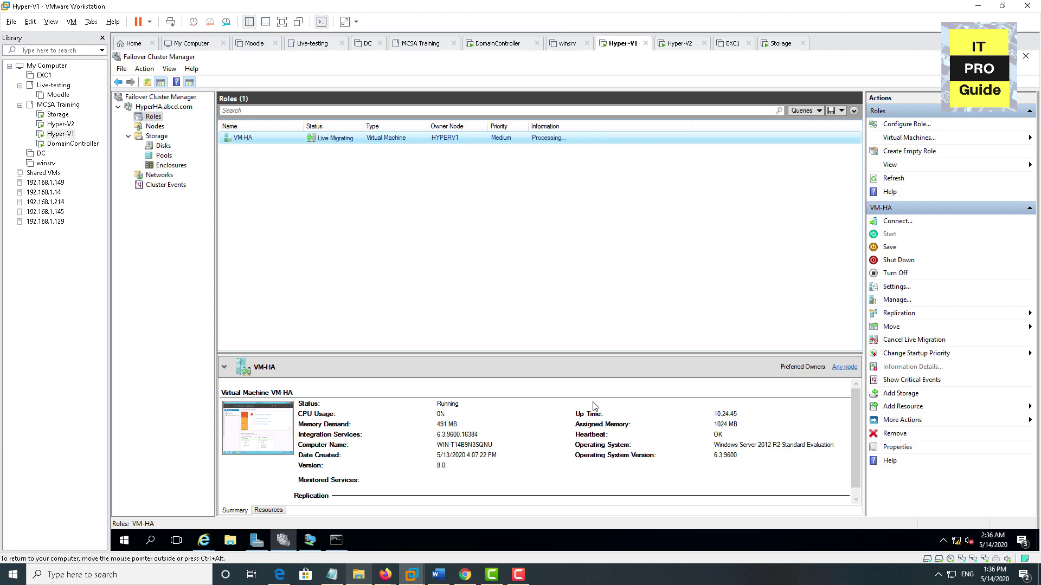
left_click(335, 538)
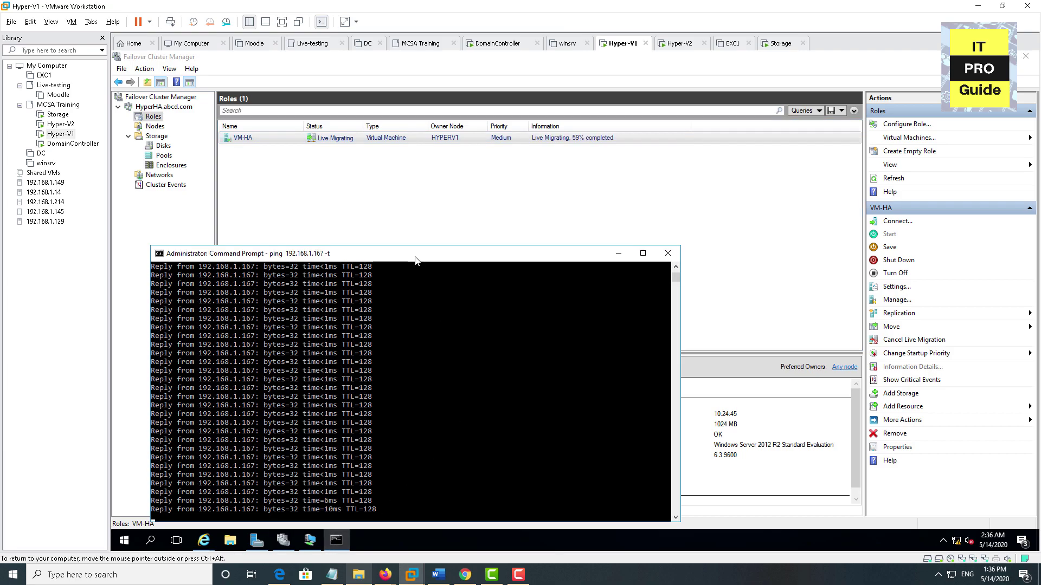
left_click_drag(415, 260, 445, 203)
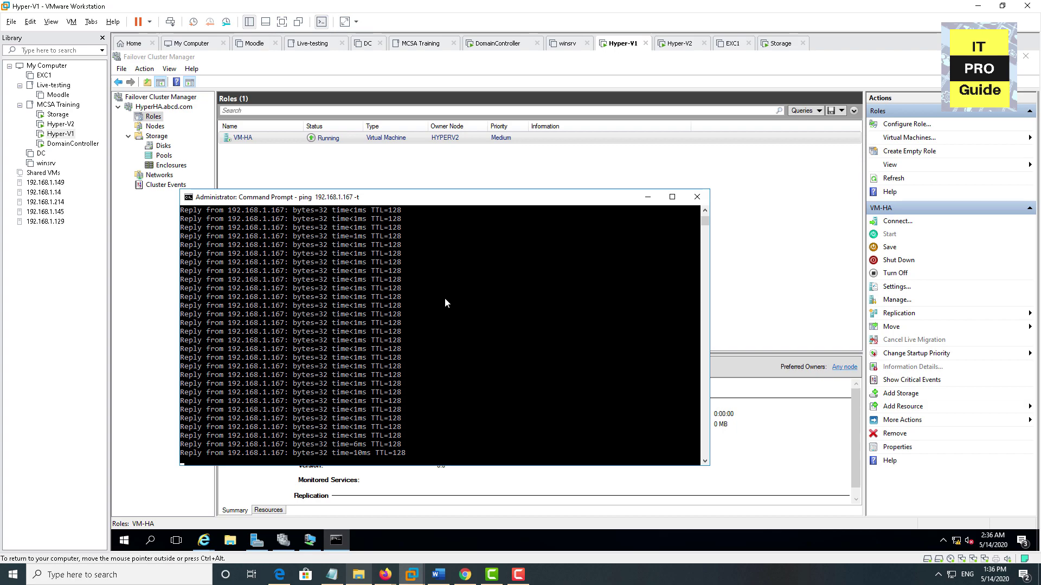
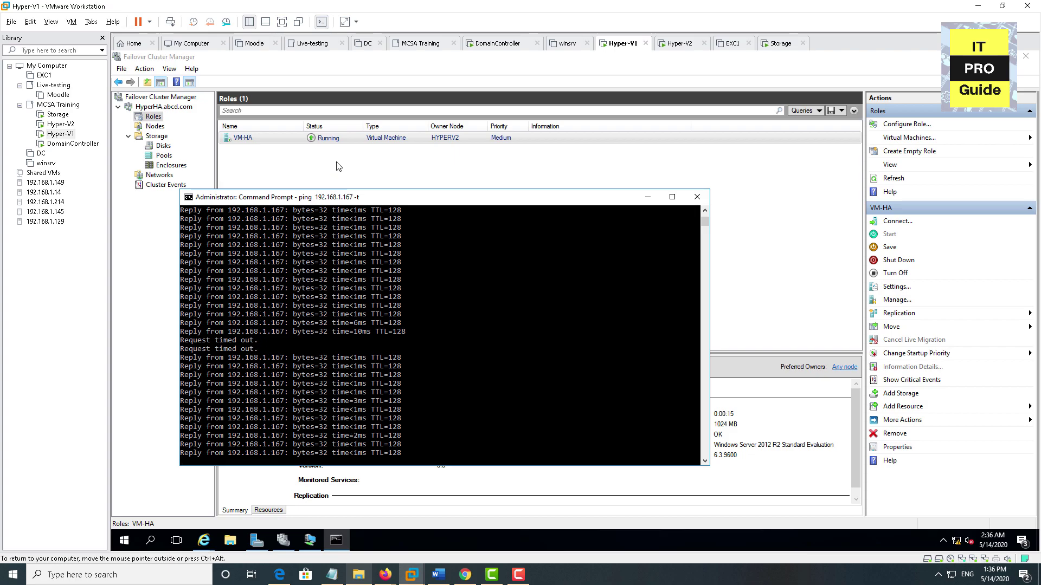
Live-migrate VM-HA to the best possible node and bring the ping window back into view
left_click(342, 141)
right_click(342, 141)
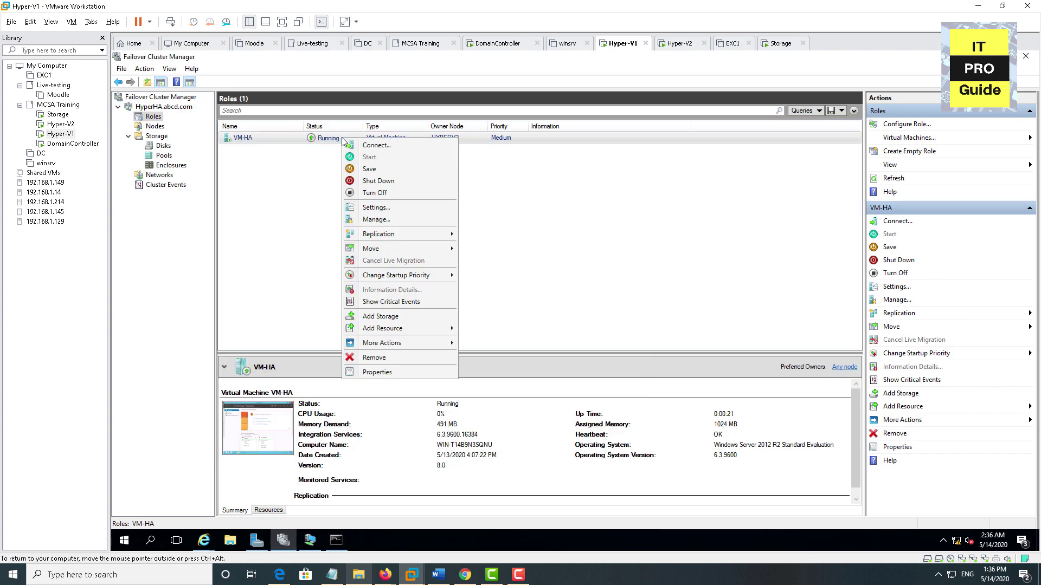
mouse_move(403, 253)
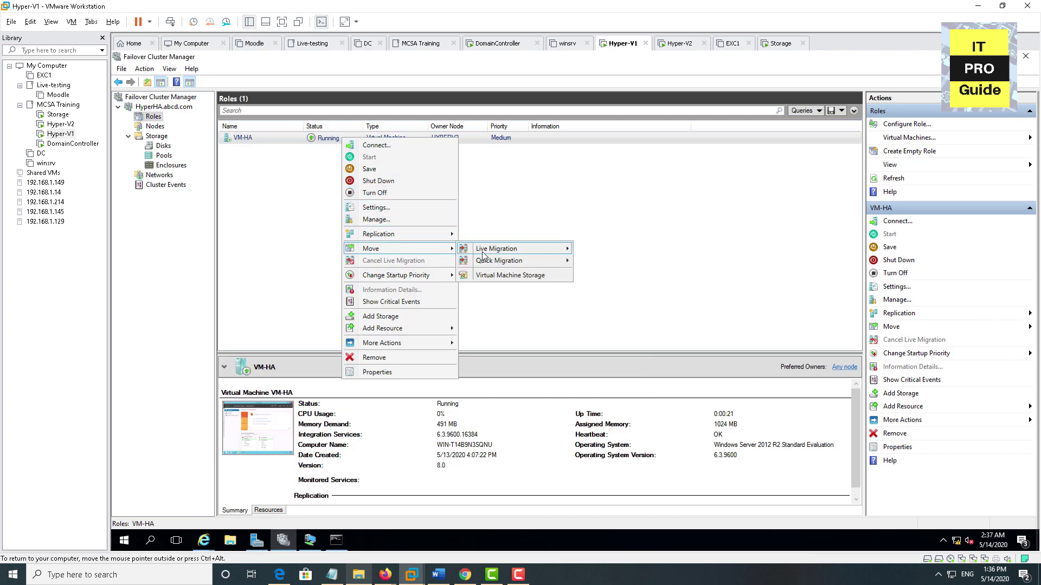
mouse_move(514, 252)
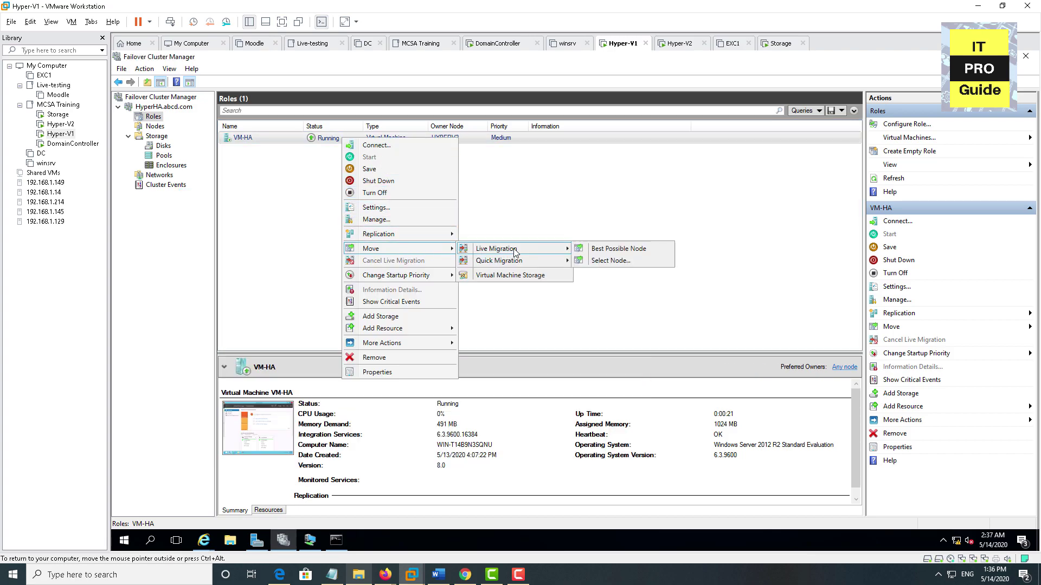
left_click(610, 254)
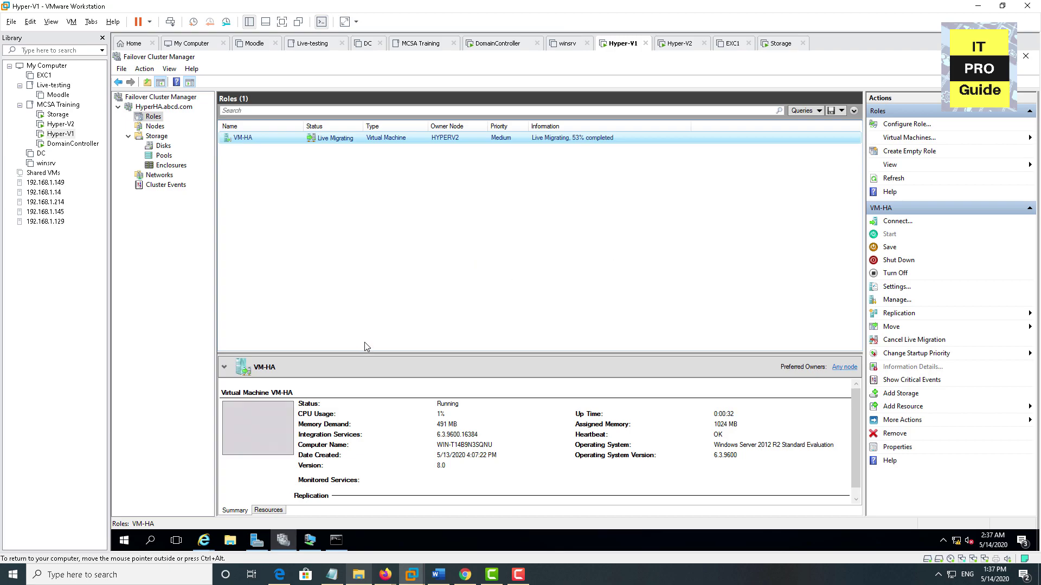
left_click(336, 540)
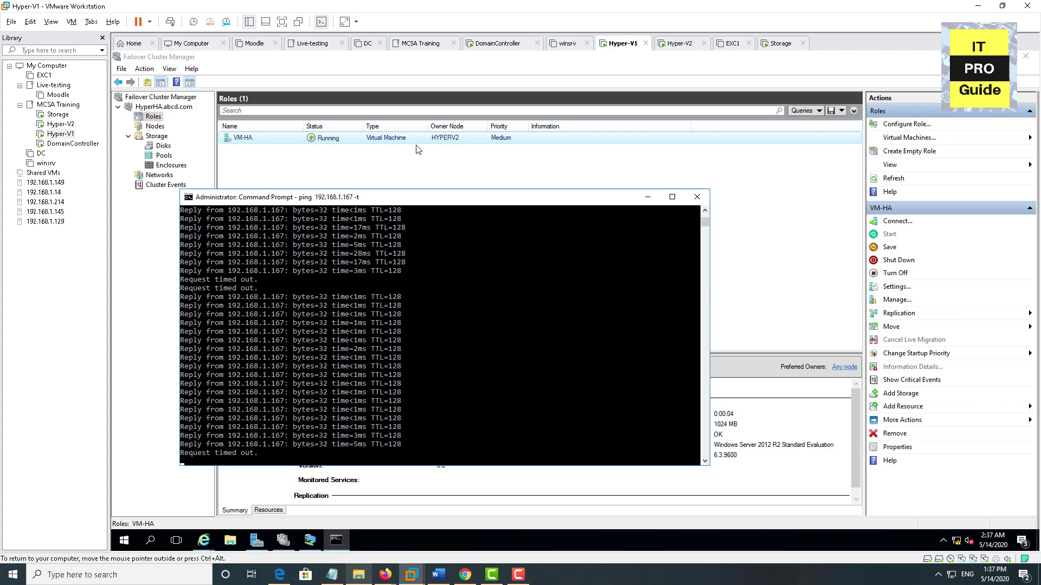
Shut down the Hyper-V2 guest, confirm it, and switch to Hyper-V1's console
left_click(61, 125)
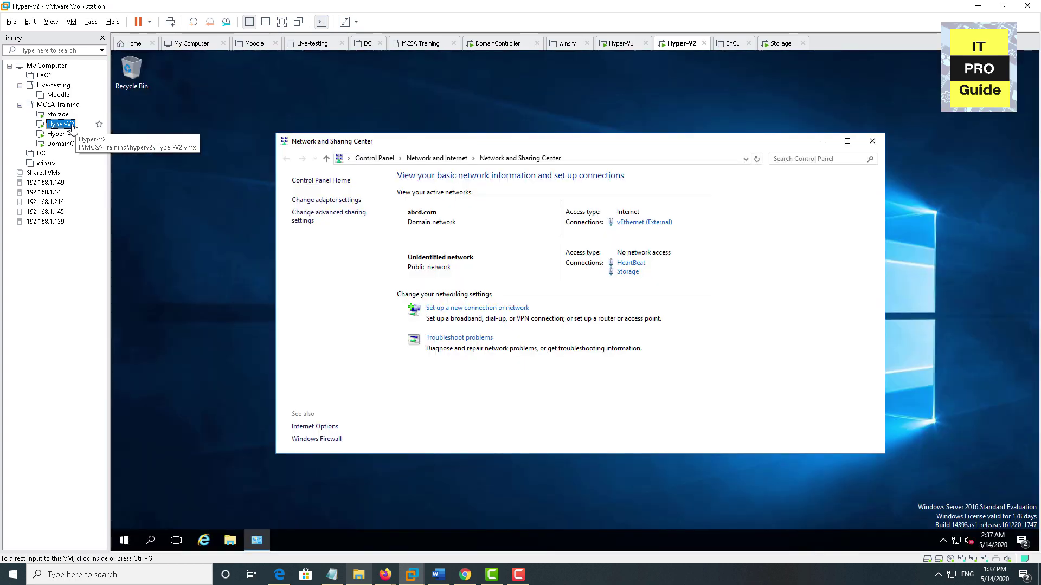
right_click(65, 126)
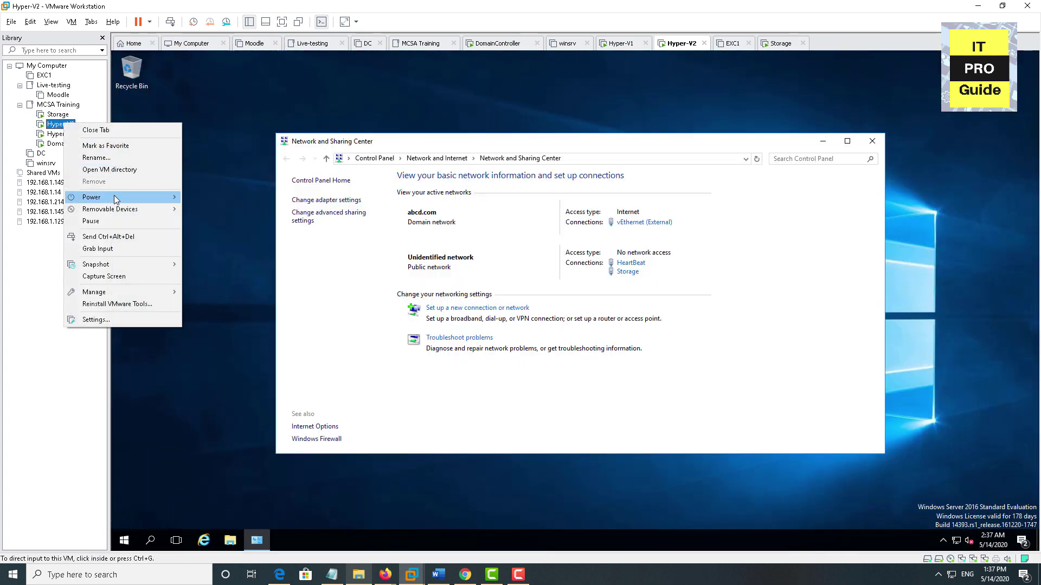
mouse_move(113, 196)
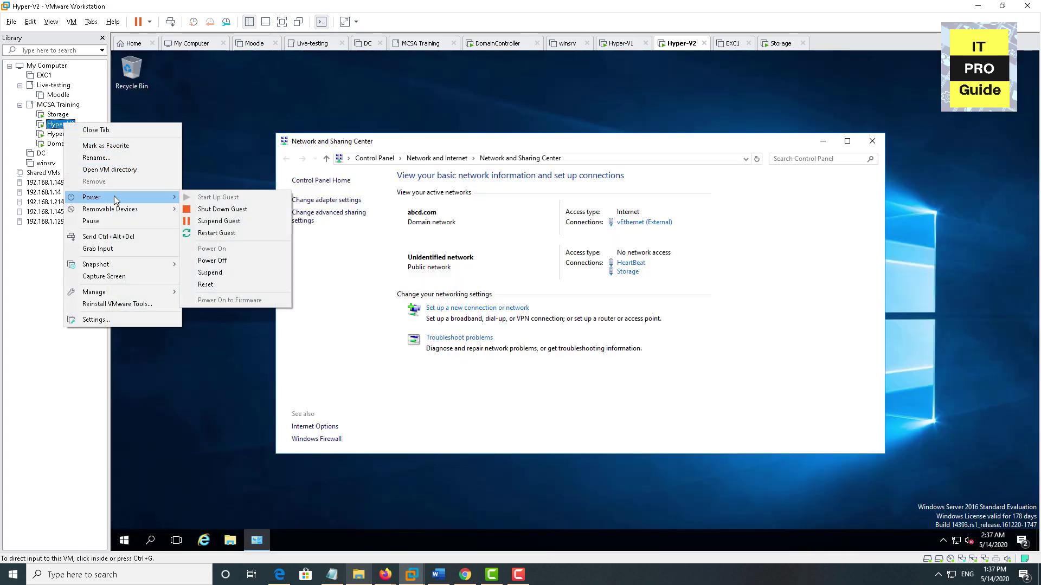
left_click(211, 210)
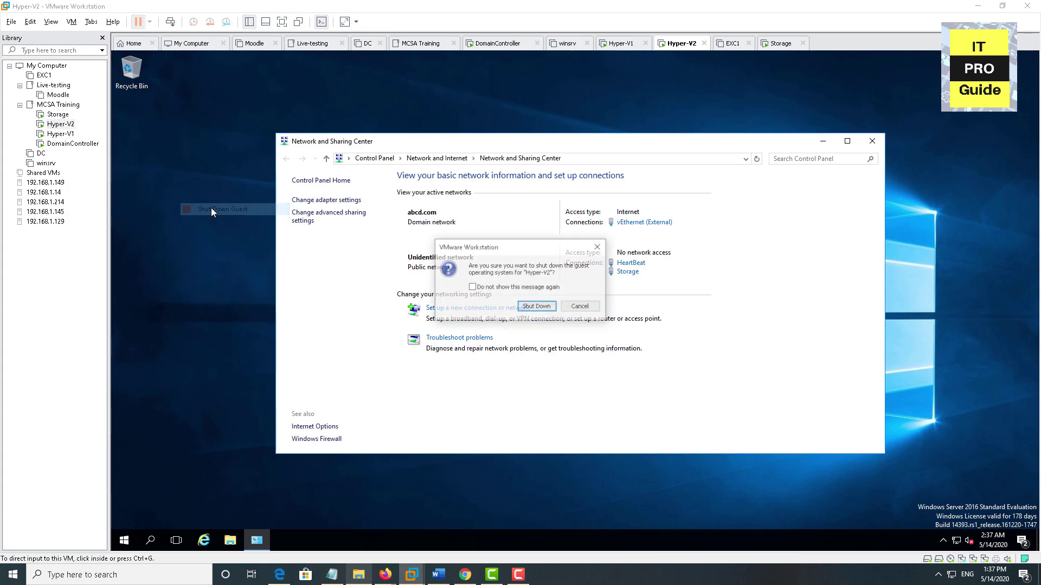
left_click(539, 308)
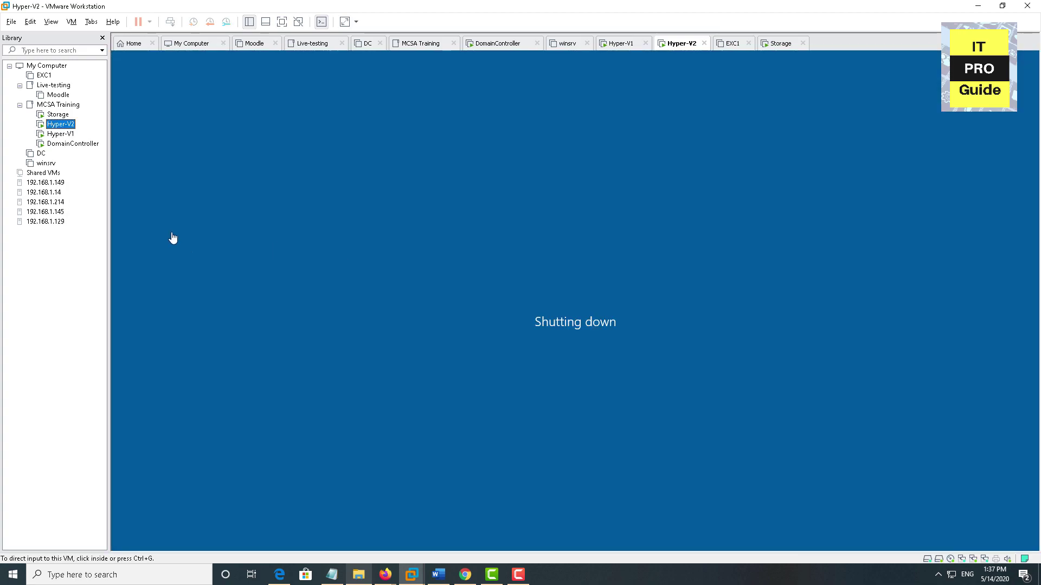
left_click(60, 134)
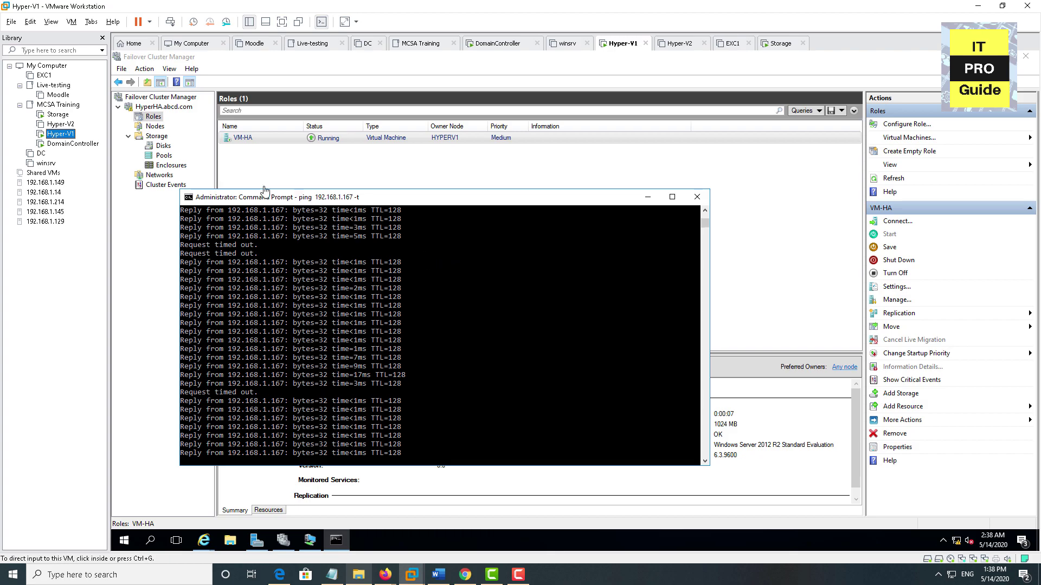
Start up the Hyper-V2 guest again and return to the Hyper-V1 console
left_click(61, 125)
right_click(61, 124)
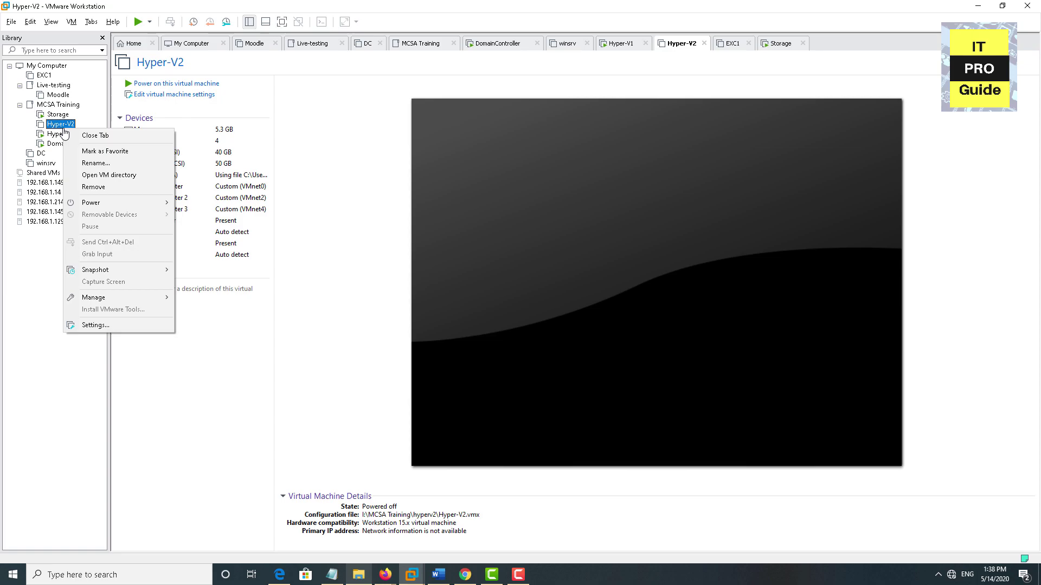
mouse_move(122, 203)
left_click(209, 202)
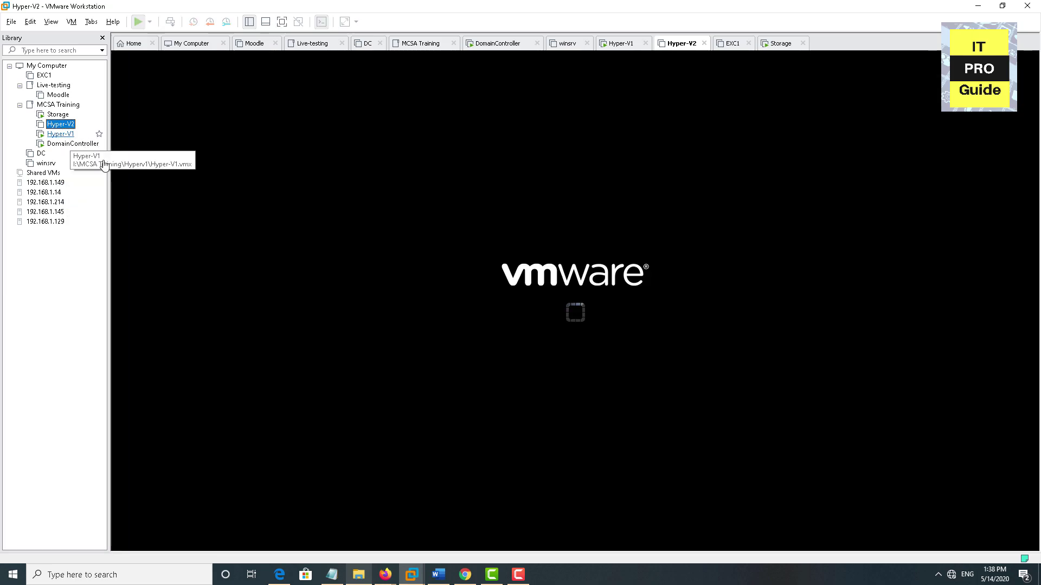
left_click(61, 134)
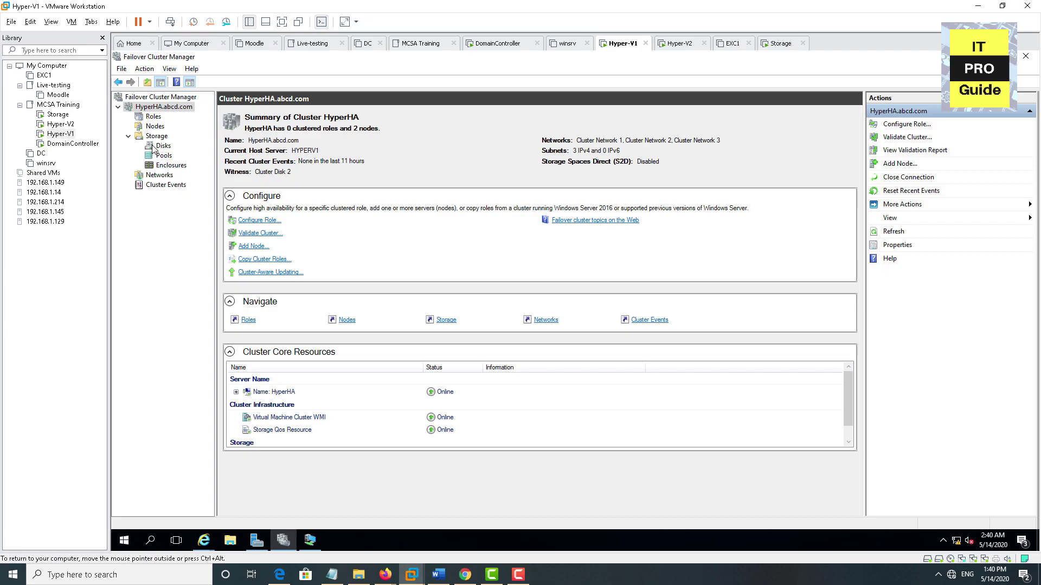
Inspect Cluster Disk 2, the current disk witness, under Storage > Disks
left_click(155, 147)
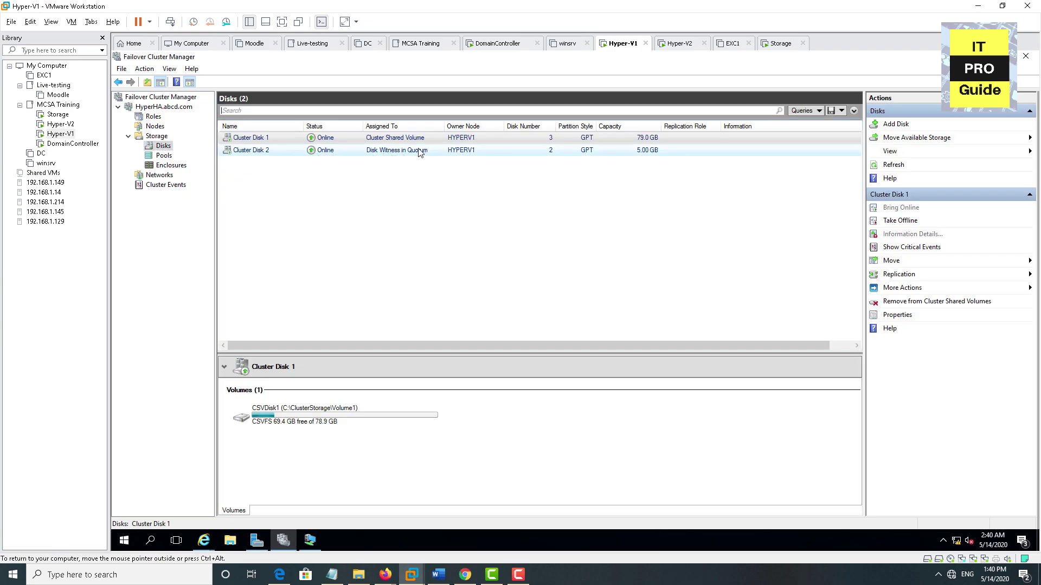
left_click(427, 153)
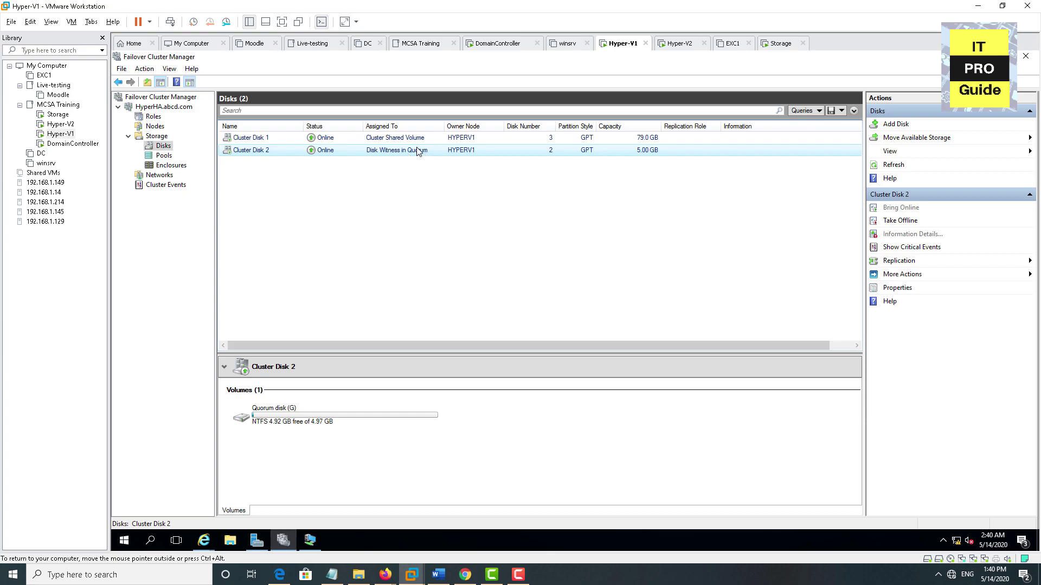
left_click(165, 107)
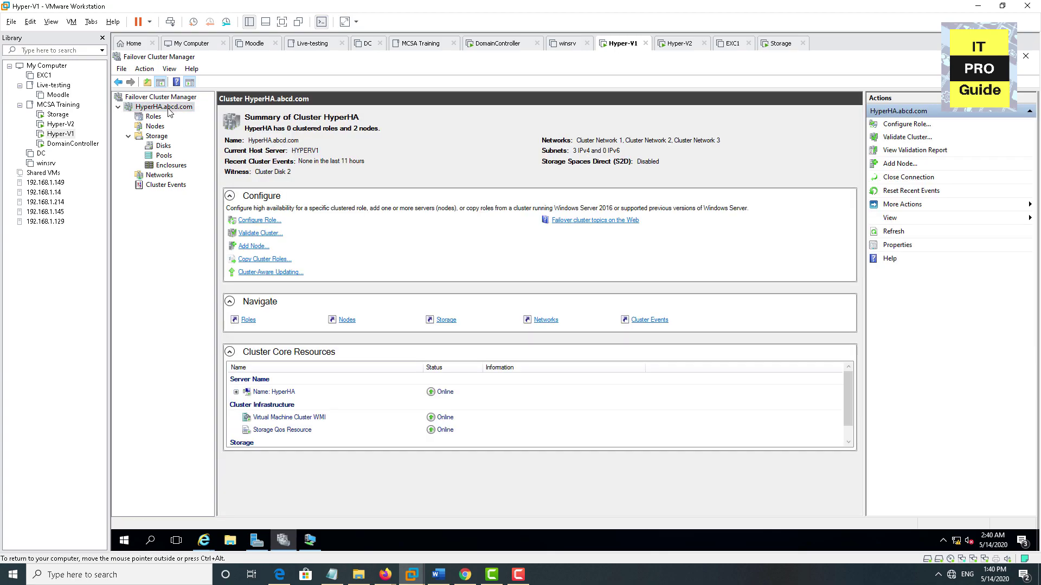
Start Configure Cluster Quorum Settings on HyperHA, selecting the quorum witness as a file share witness
right_click(169, 109)
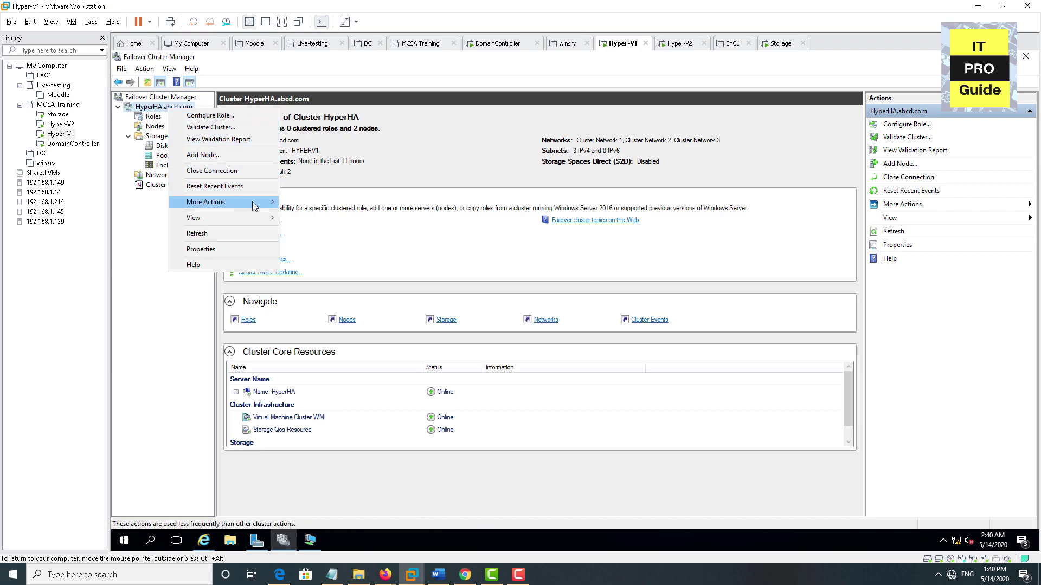
mouse_move(252, 203)
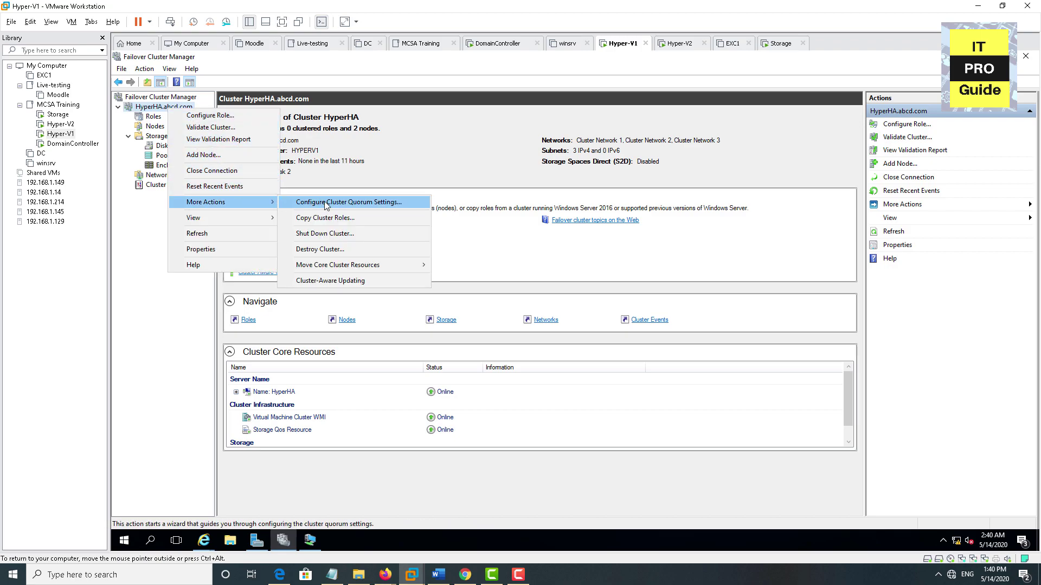
left_click(356, 203)
left_click(672, 401)
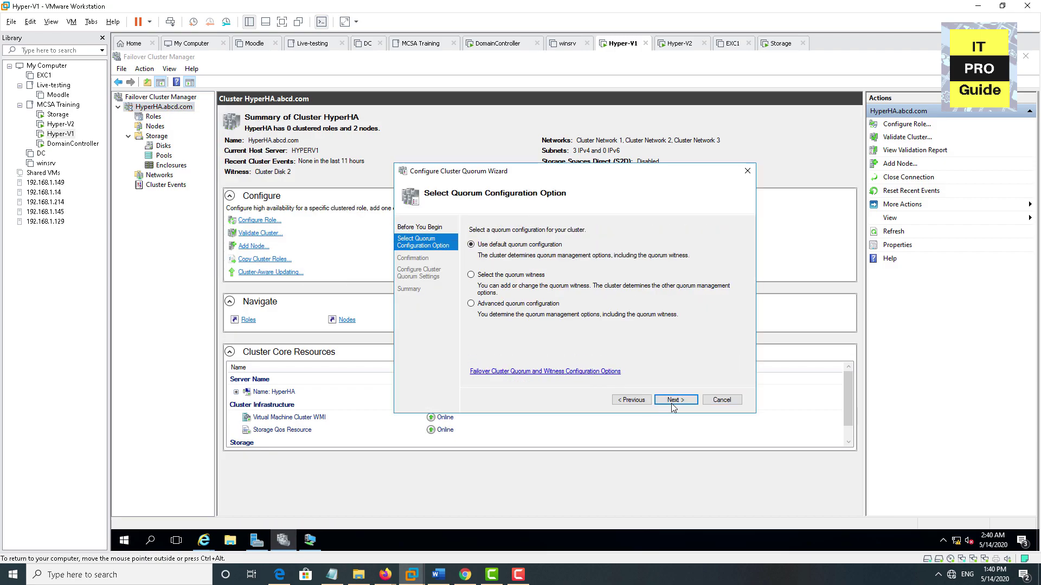
left_click(527, 277)
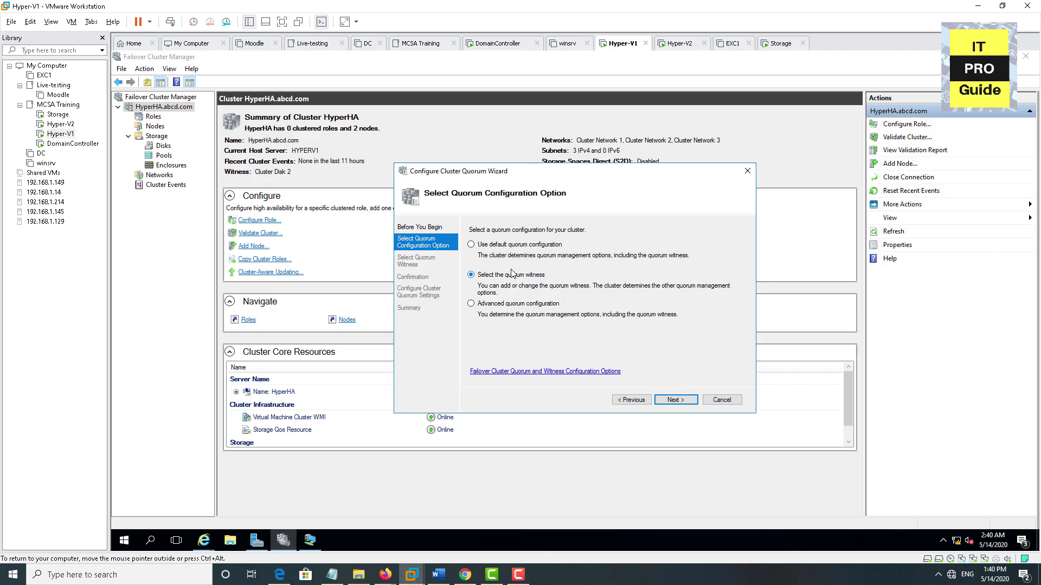
left_click(658, 400)
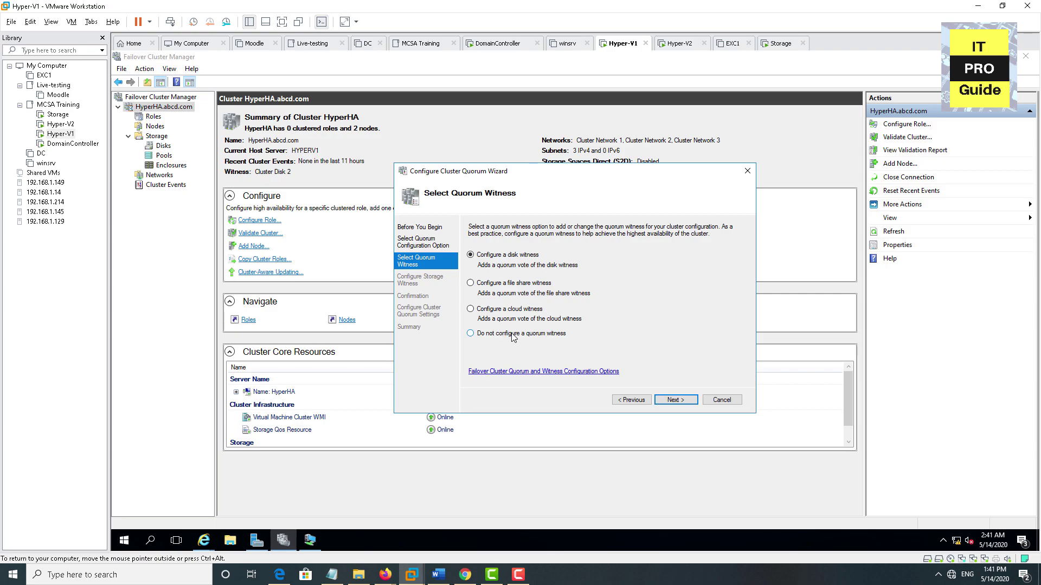
left_click(531, 283)
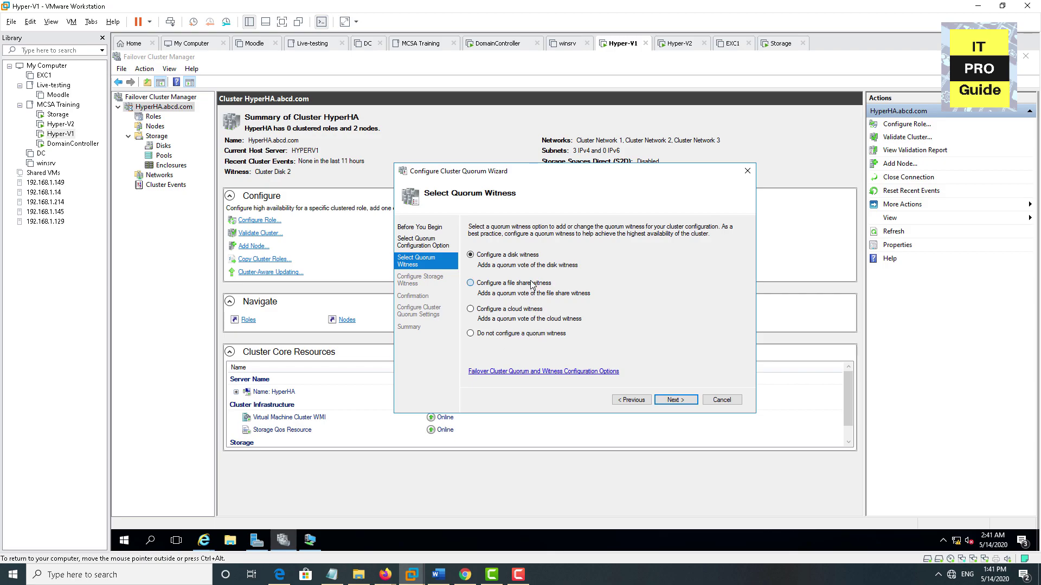
left_click(670, 398)
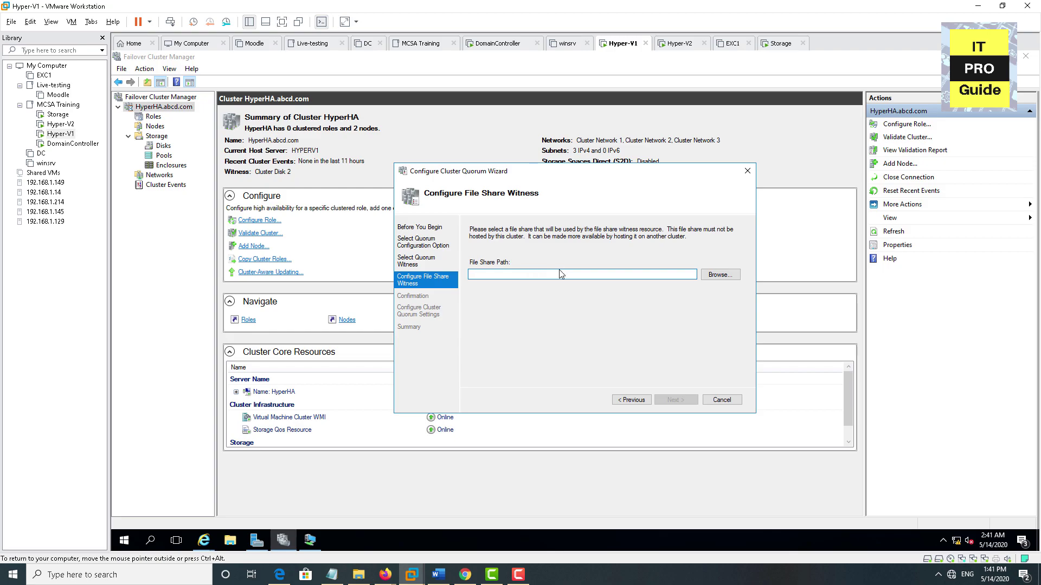
left_click(73, 144)
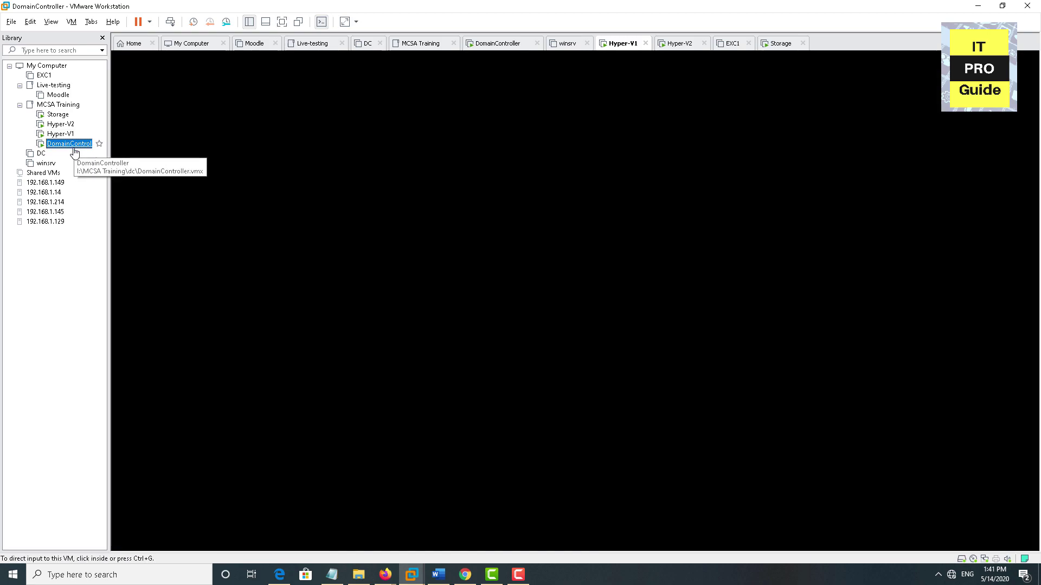
Create a new folder named DiskWitness on drive C:
left_click(170, 21)
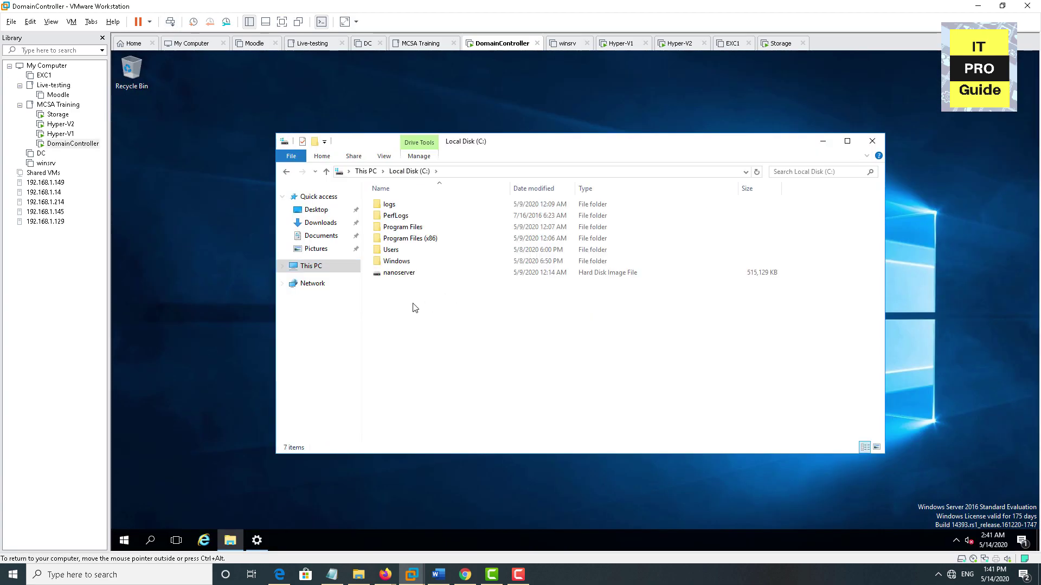
right_click(413, 303)
mouse_move(462, 407)
left_click(541, 408)
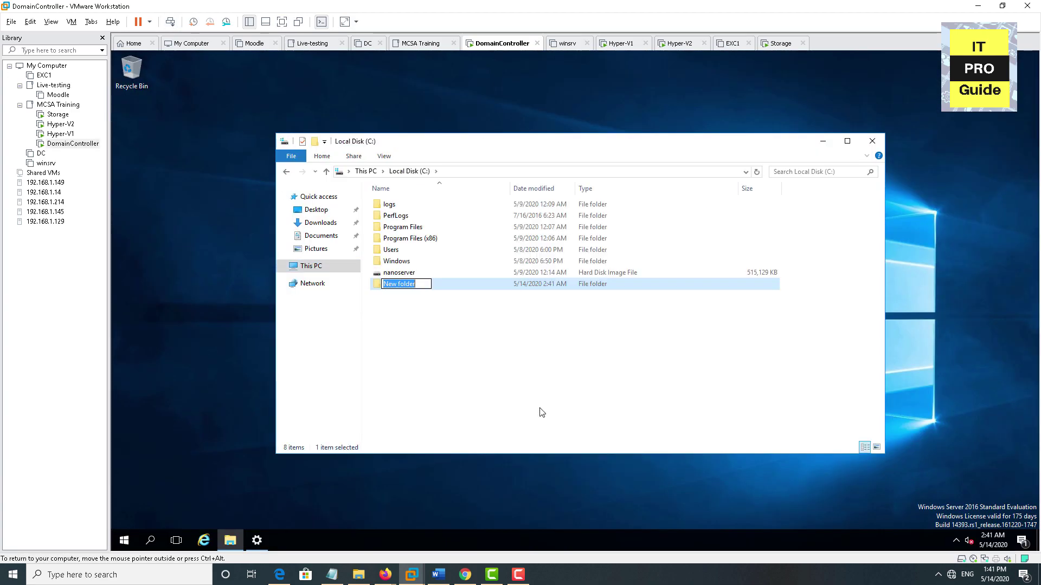
type("DiskWitnerss")
left_click(541, 412)
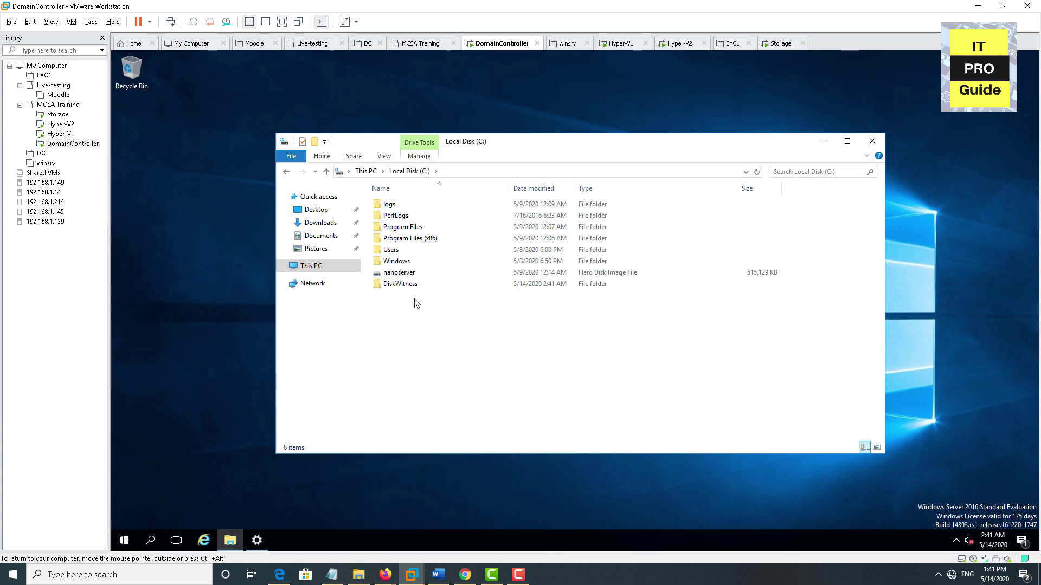
Share the DiskWitness folder with specific people as \\DC\DiskWitness
left_click(408, 288)
right_click(408, 293)
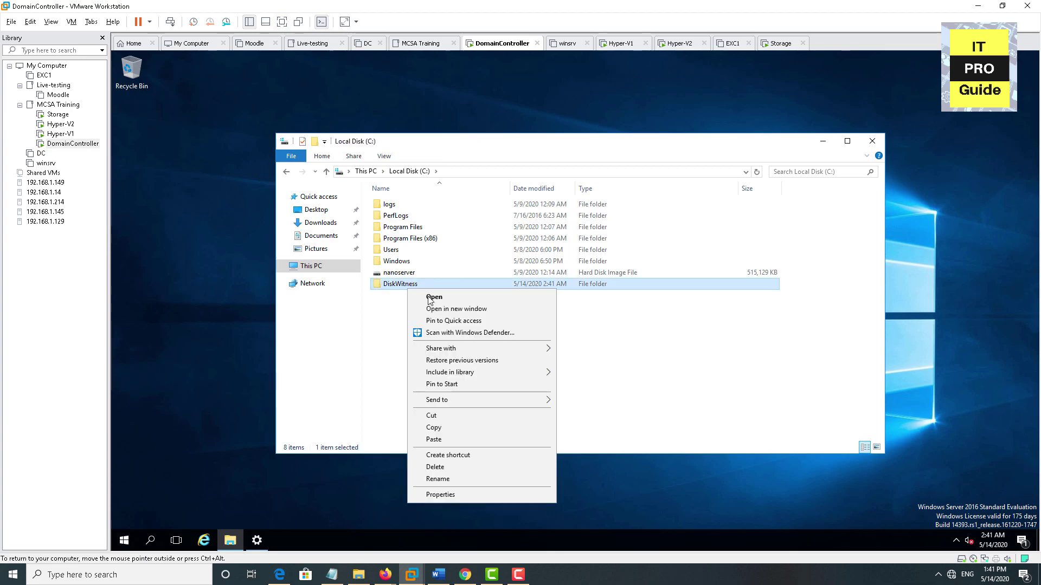
mouse_move(520, 352)
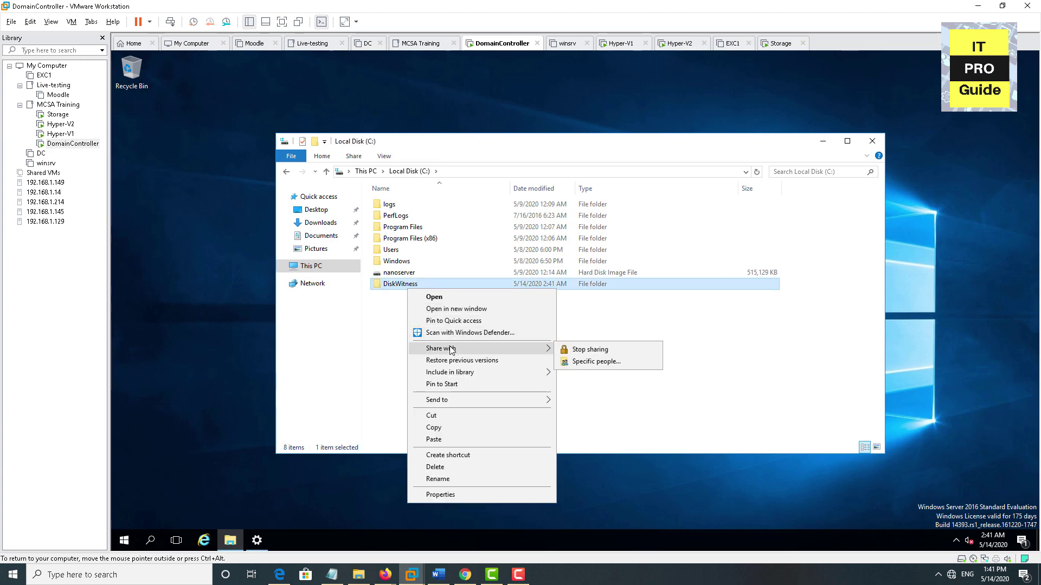
left_click(596, 362)
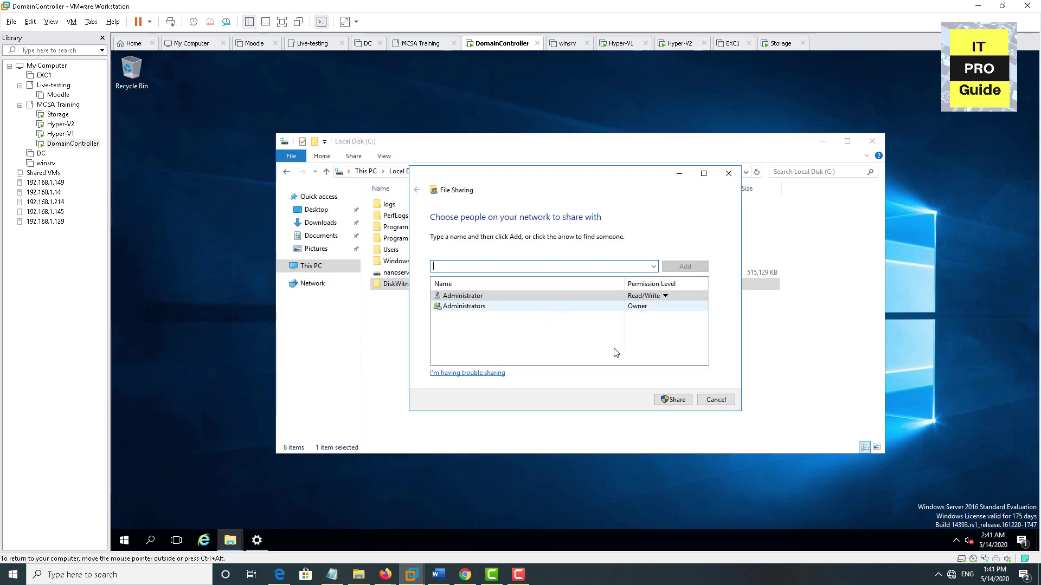
left_click(673, 400)
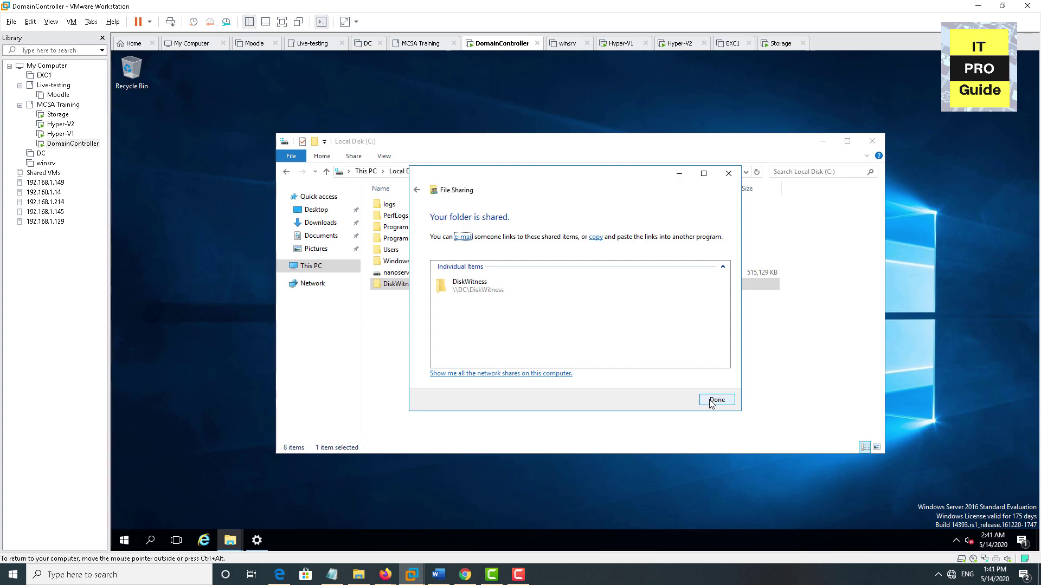
left_click(710, 401)
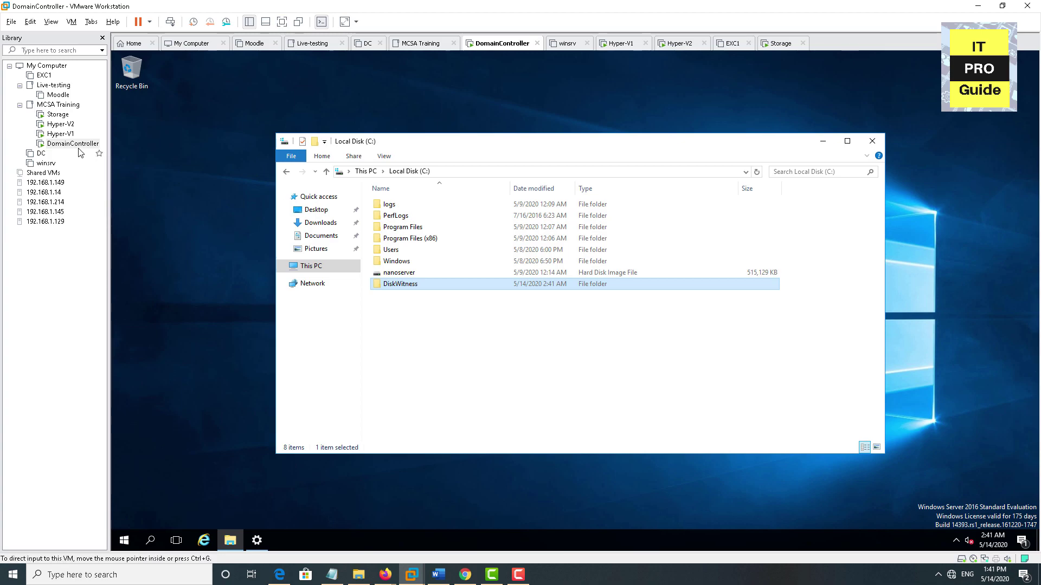
left_click(64, 135)
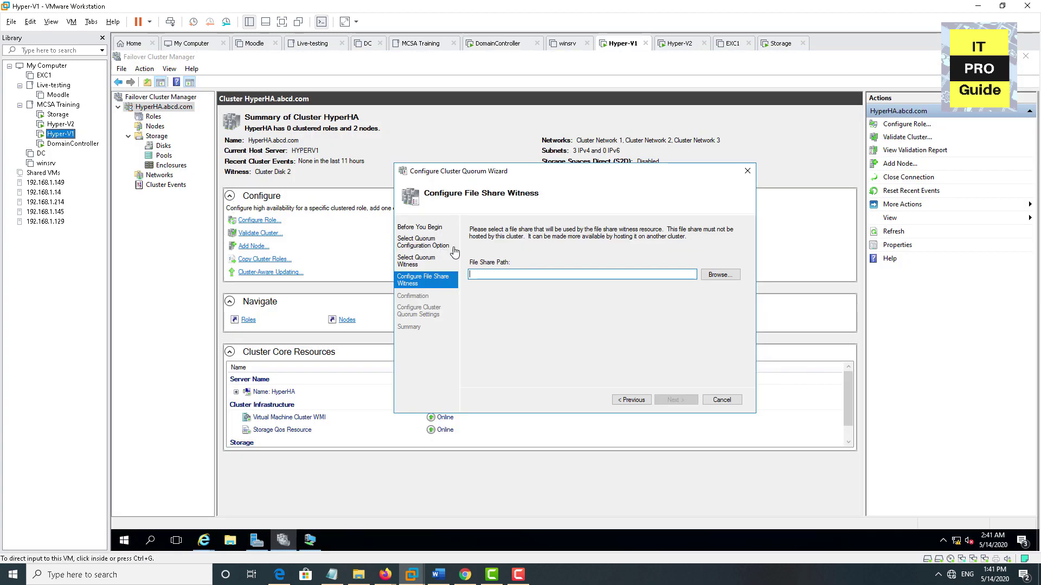
Browse computer DC, pick the DiskWitness share as witness path, and apply the quorum settings
left_click(492, 276)
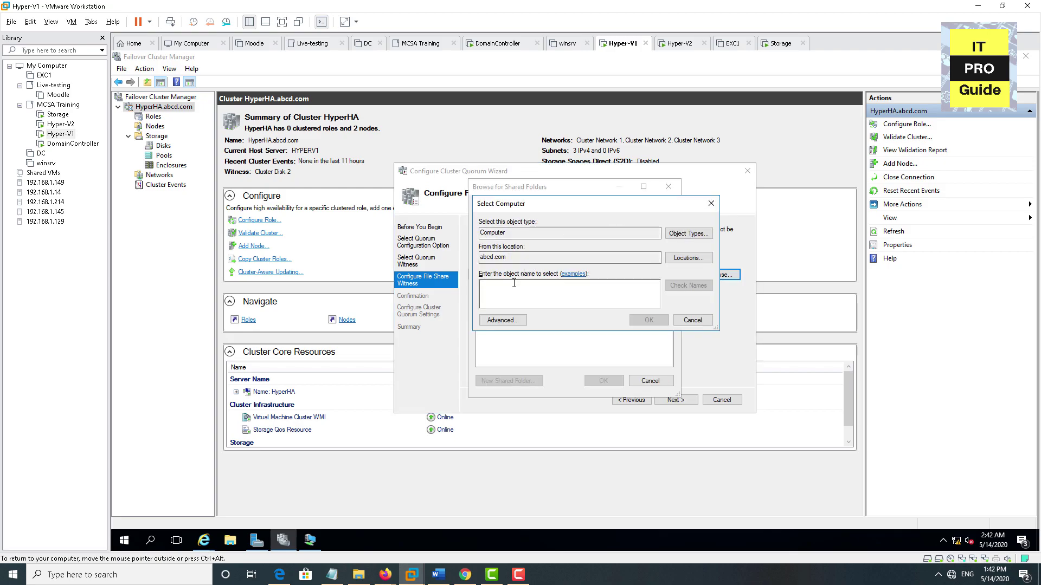
type("DC")
key("Return")
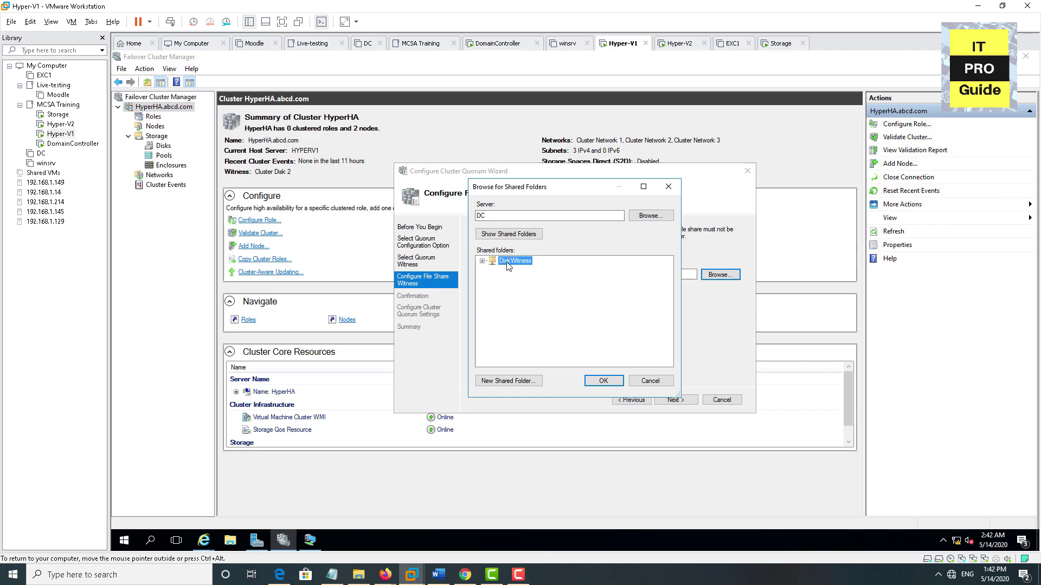
left_click(593, 388)
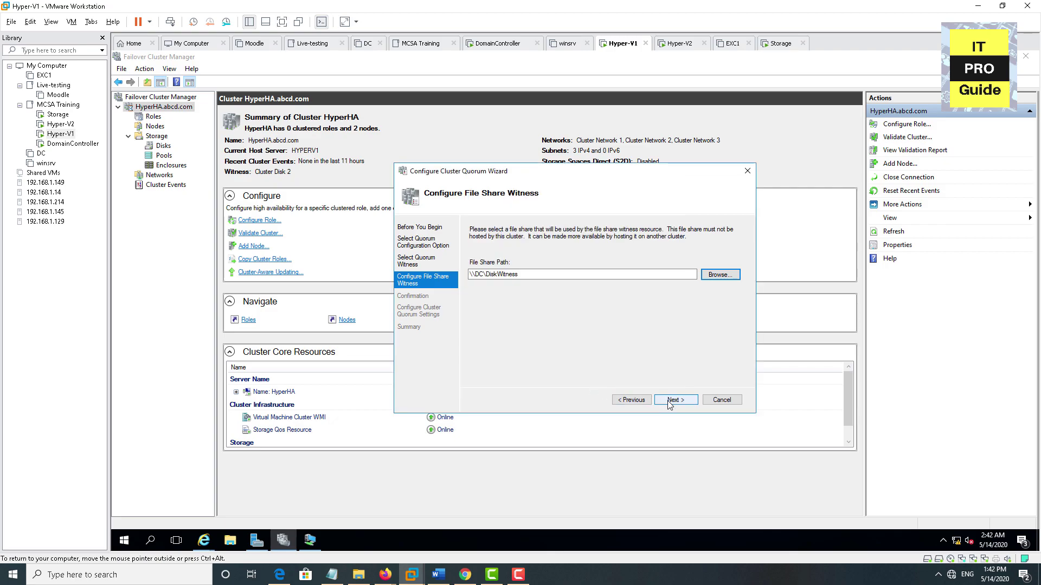
left_click(670, 402)
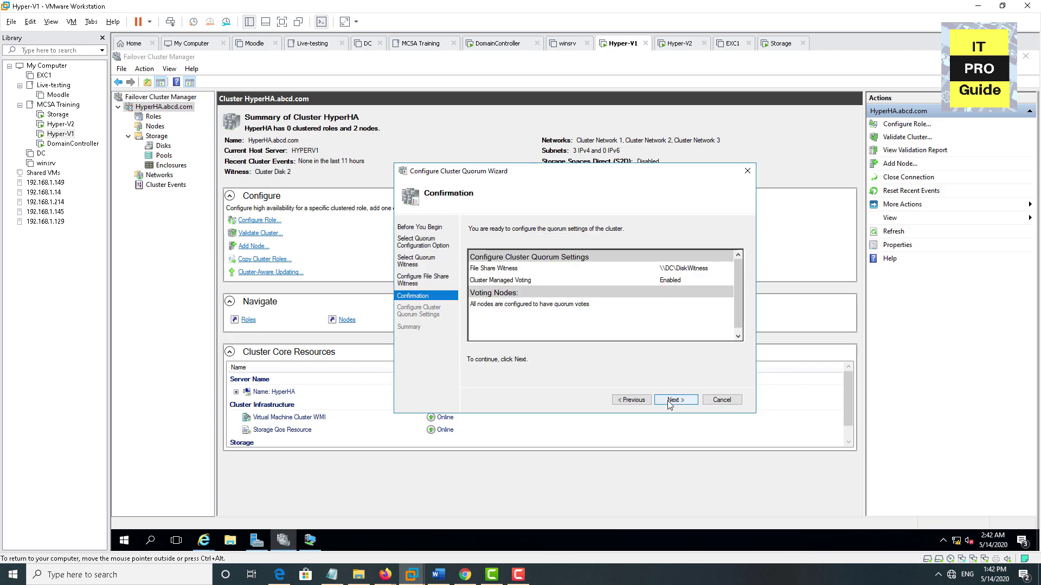
left_click(672, 400)
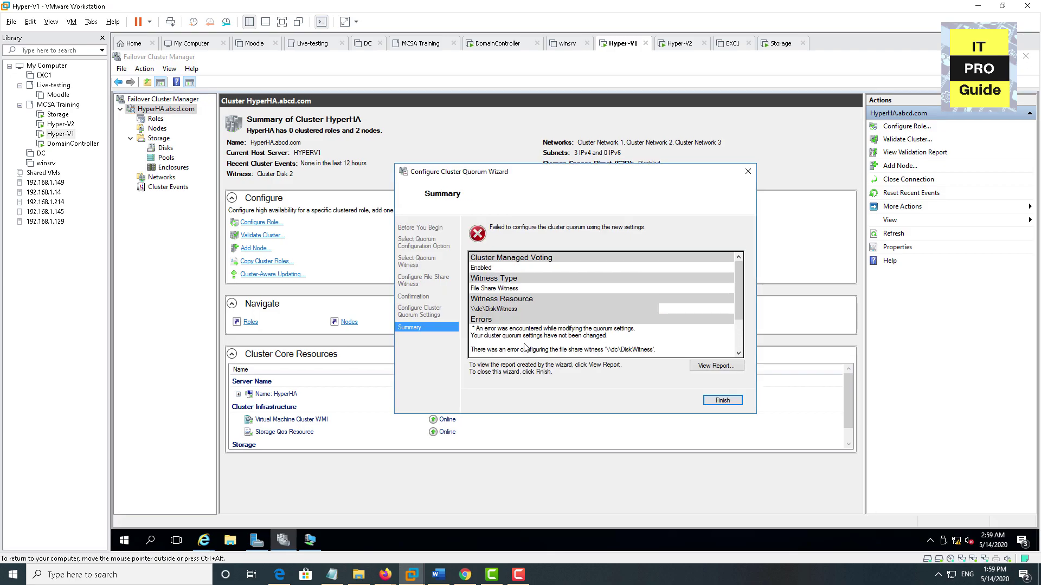
scroll(524, 325, "down", 3)
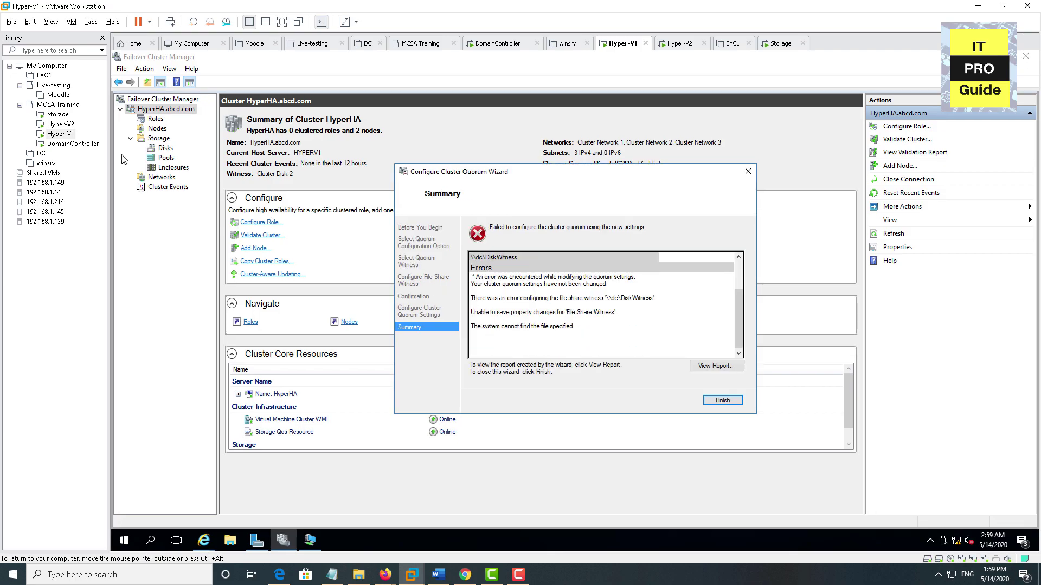
Sign in to DomainController with the administrator password and open DiskWitness's properties
left_click(70, 144)
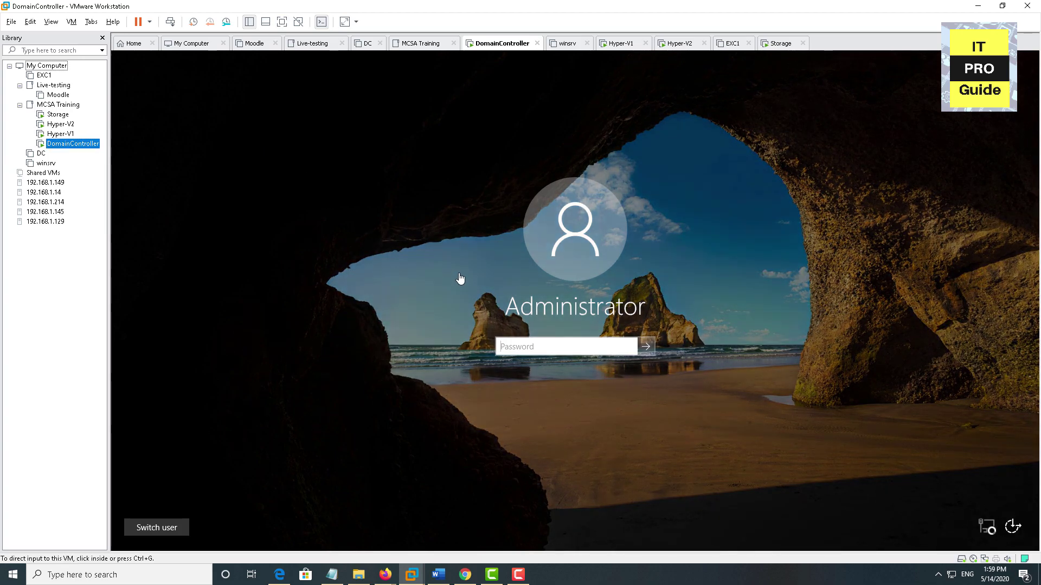
left_click(508, 351)
type("****")
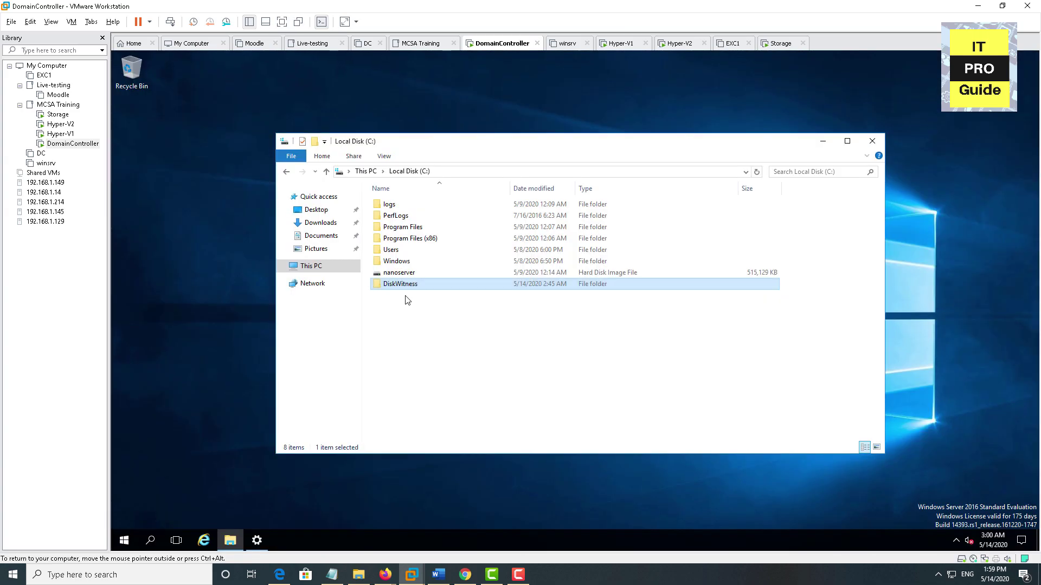
right_click(412, 285)
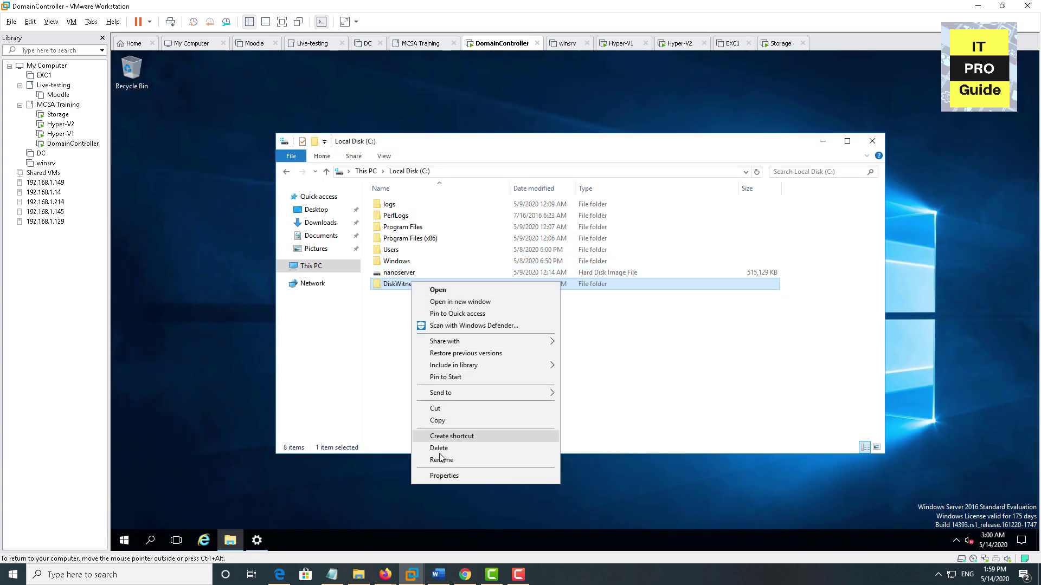
left_click(448, 476)
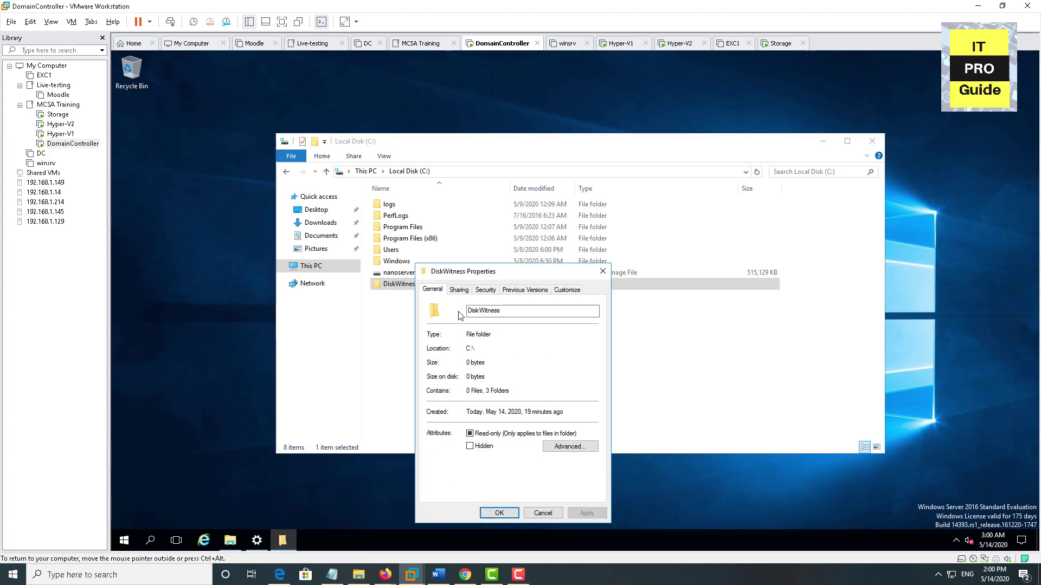
Grant the HyperHA$ account Full control on the Security tab and apply it
left_click(459, 290)
left_click(485, 291)
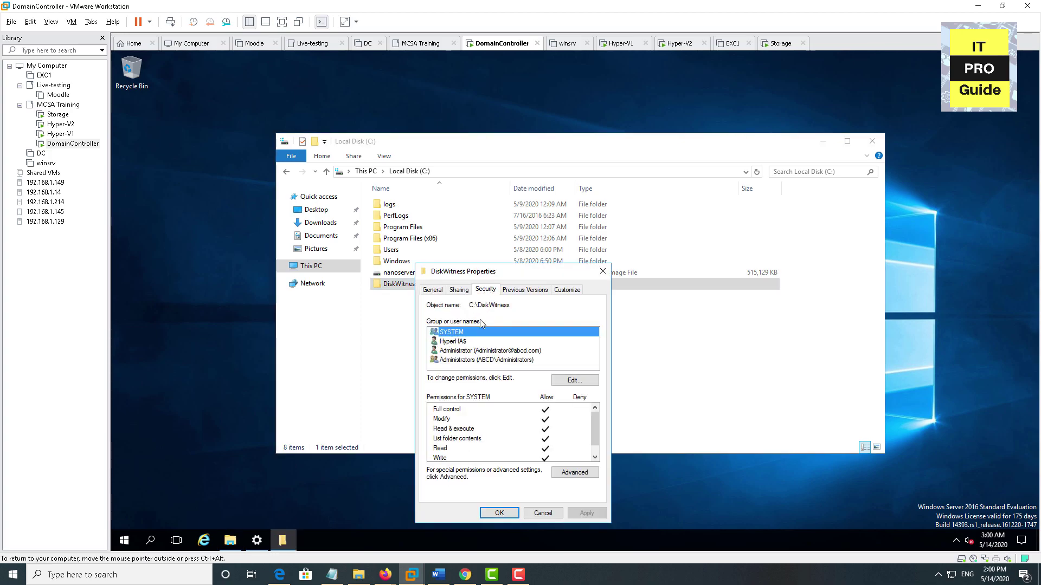
left_click(463, 344)
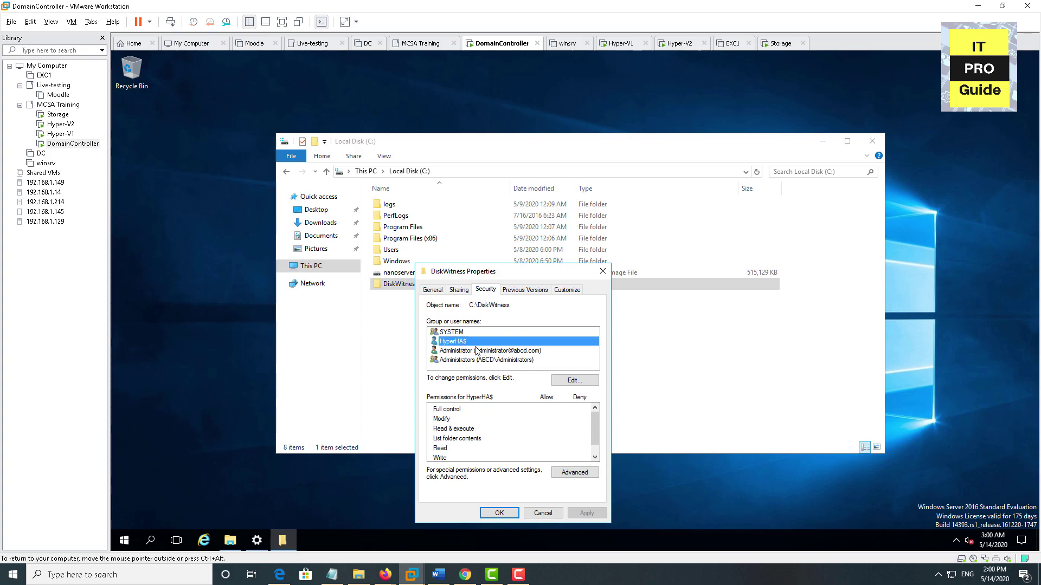
left_click(579, 381)
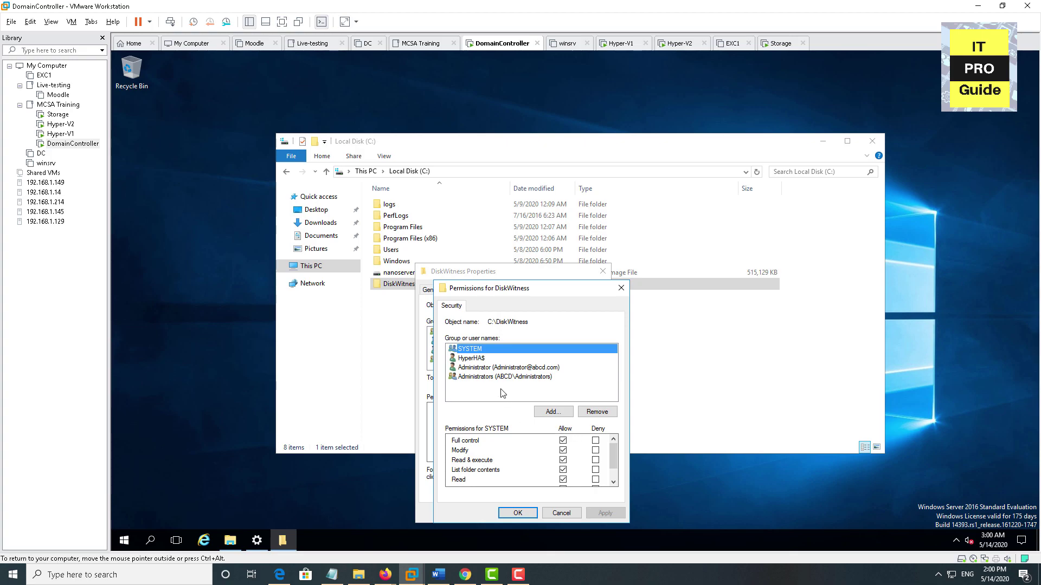
left_click(476, 358)
left_click(562, 441)
scroll(565, 439, "down", 1)
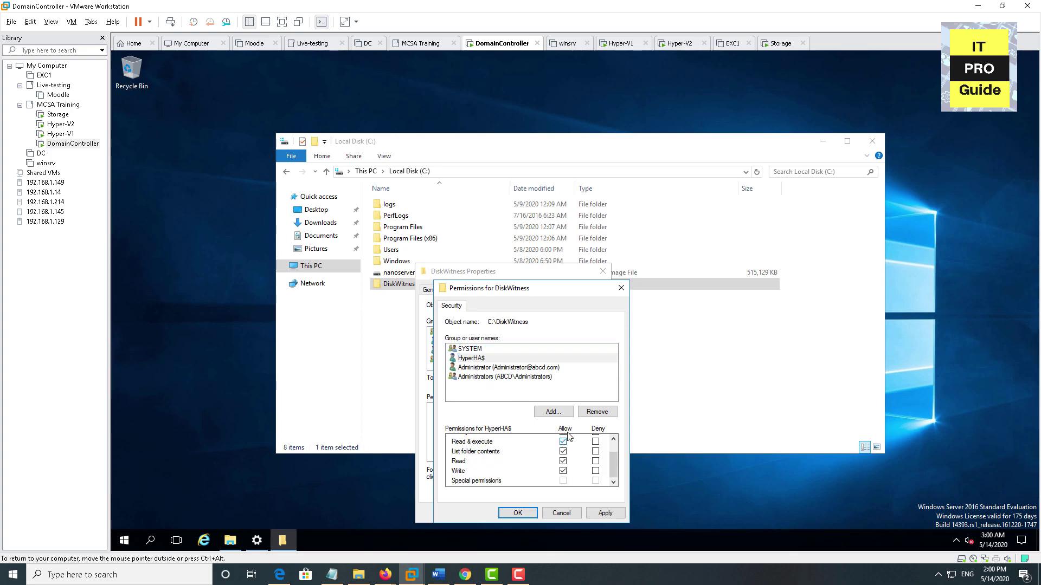
left_click(602, 514)
left_click(518, 513)
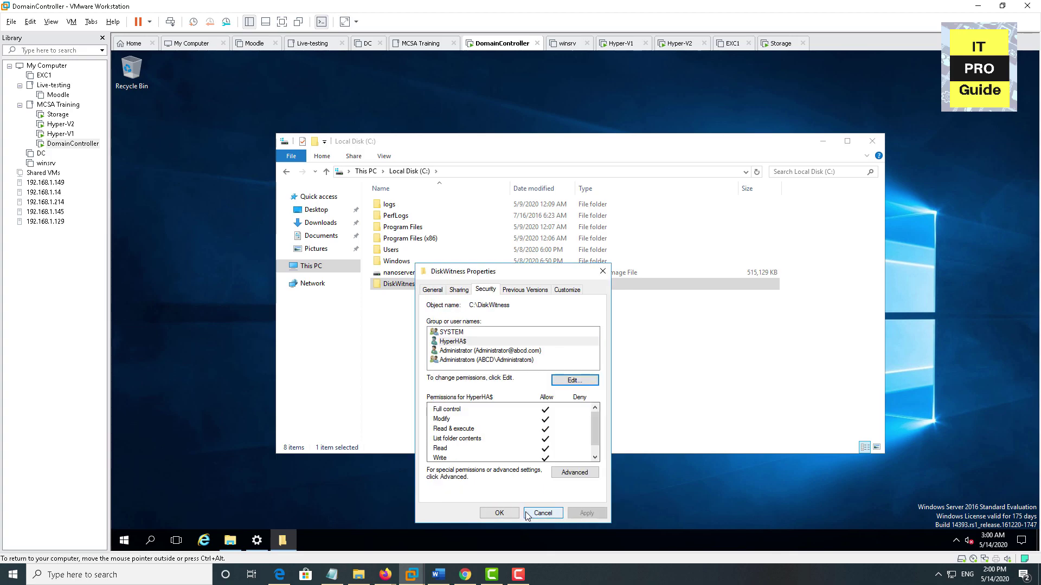
left_click(525, 515)
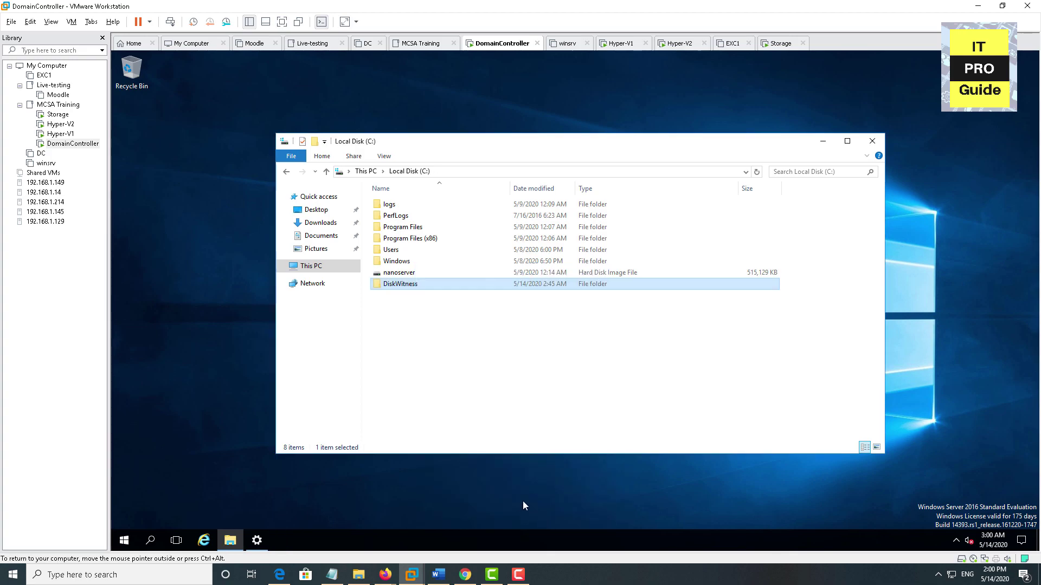
Close the failed wizard and rerun quorum configuration, choosing a file share witness
left_click(60, 133)
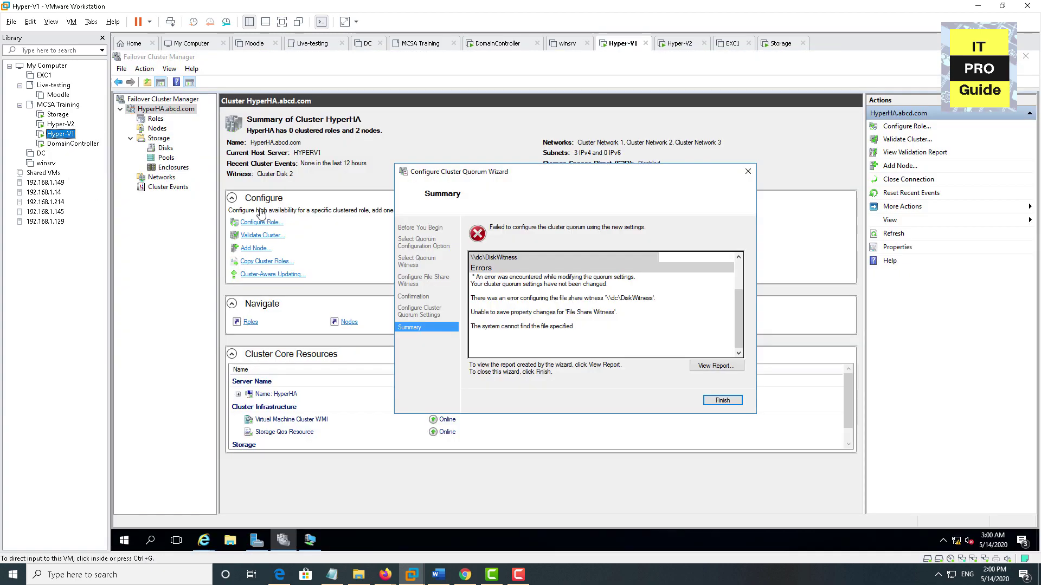
left_click(711, 400)
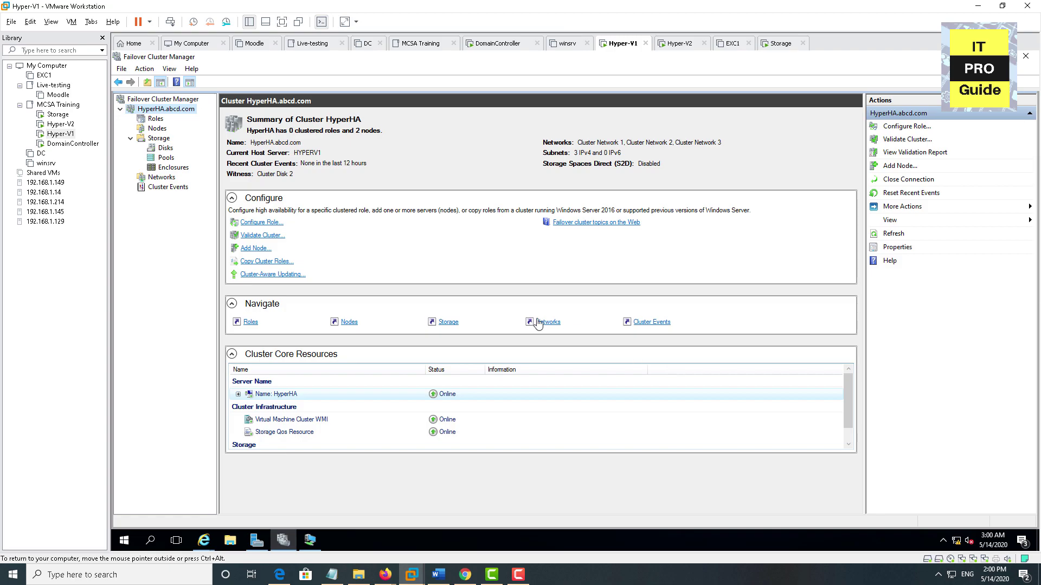
right_click(152, 111)
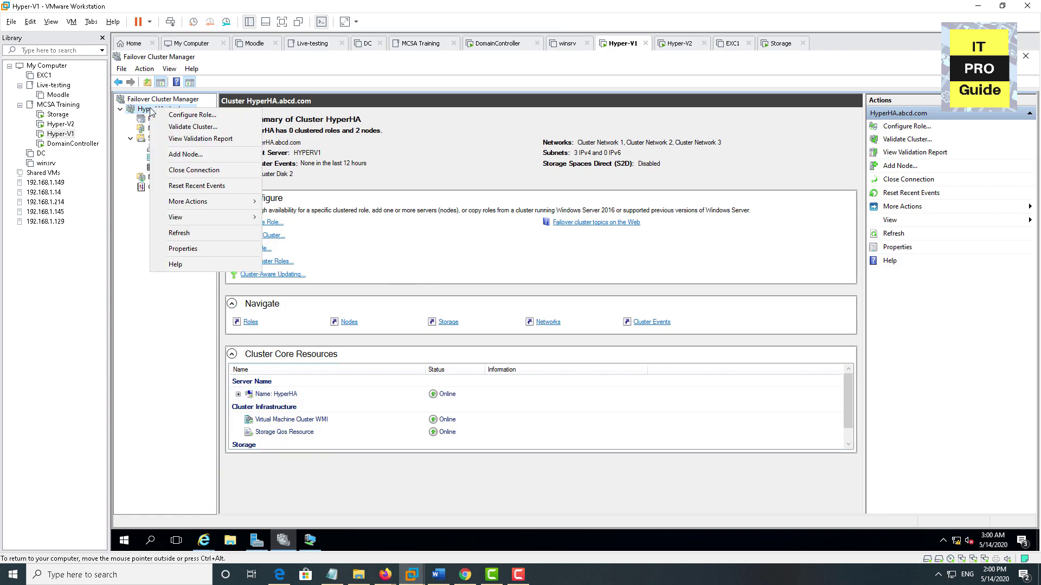
mouse_move(234, 202)
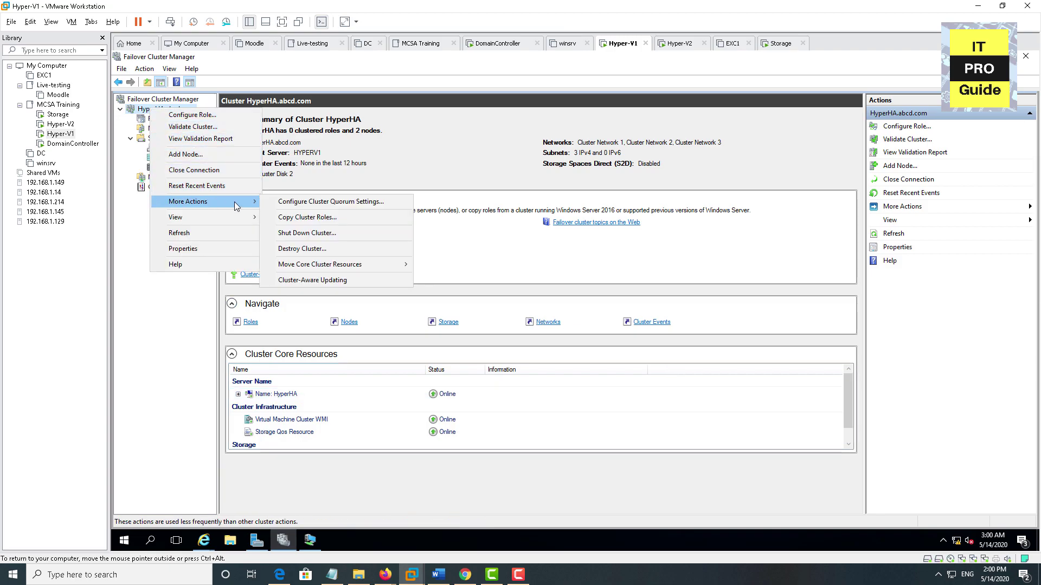
left_click(323, 203)
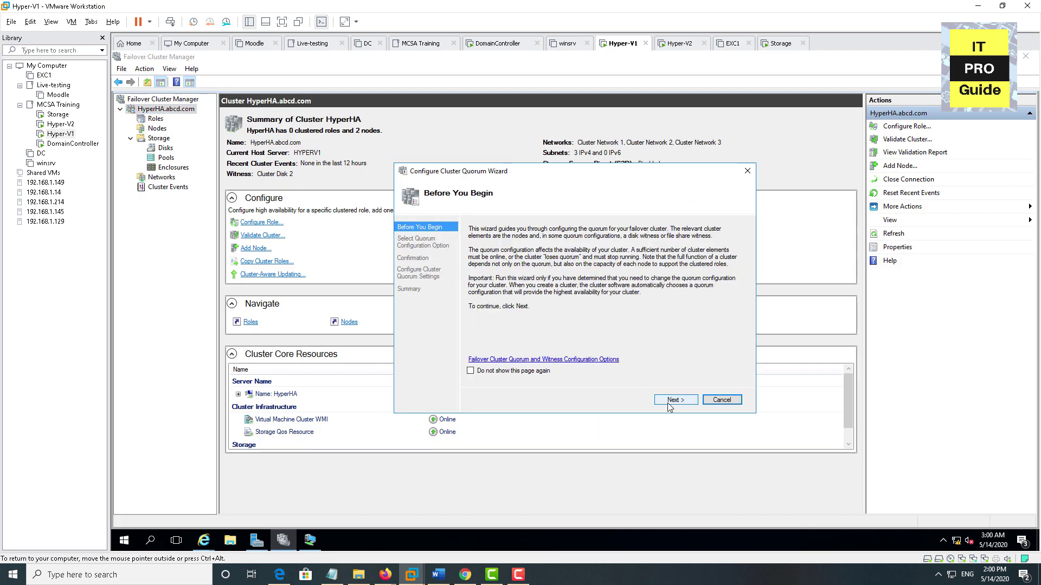
left_click(672, 401)
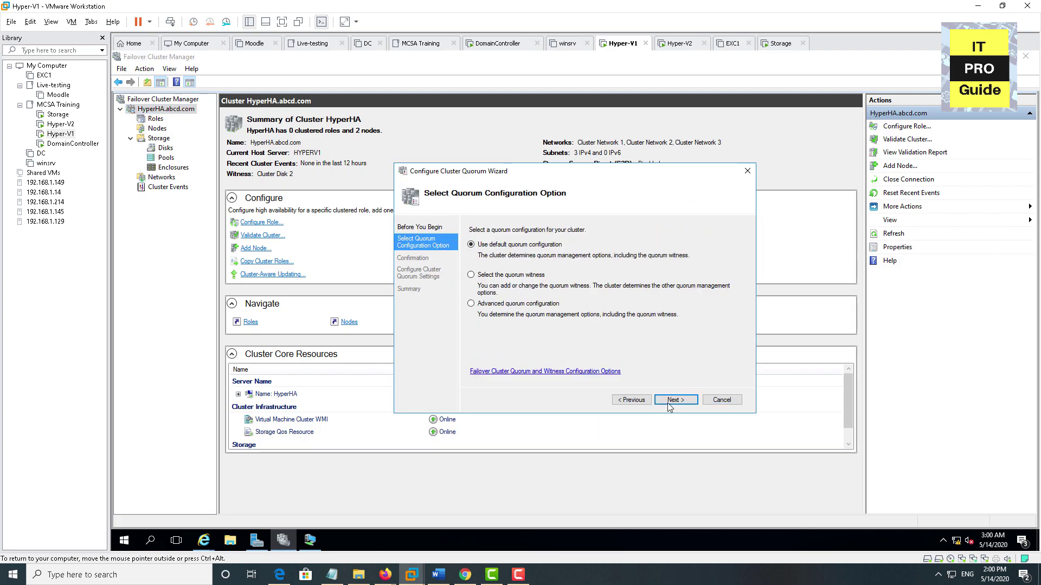
left_click(513, 275)
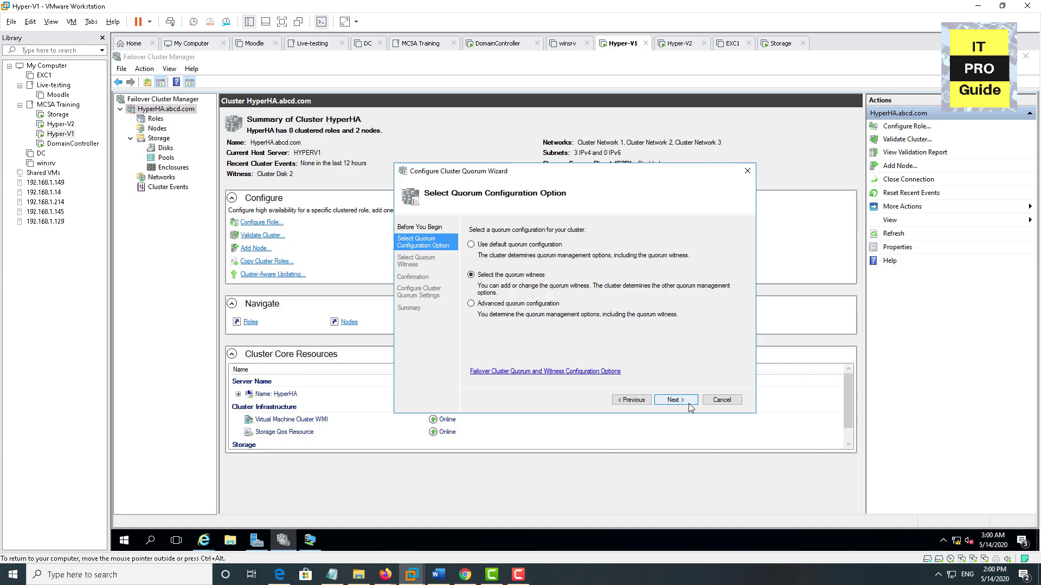
left_click(689, 404)
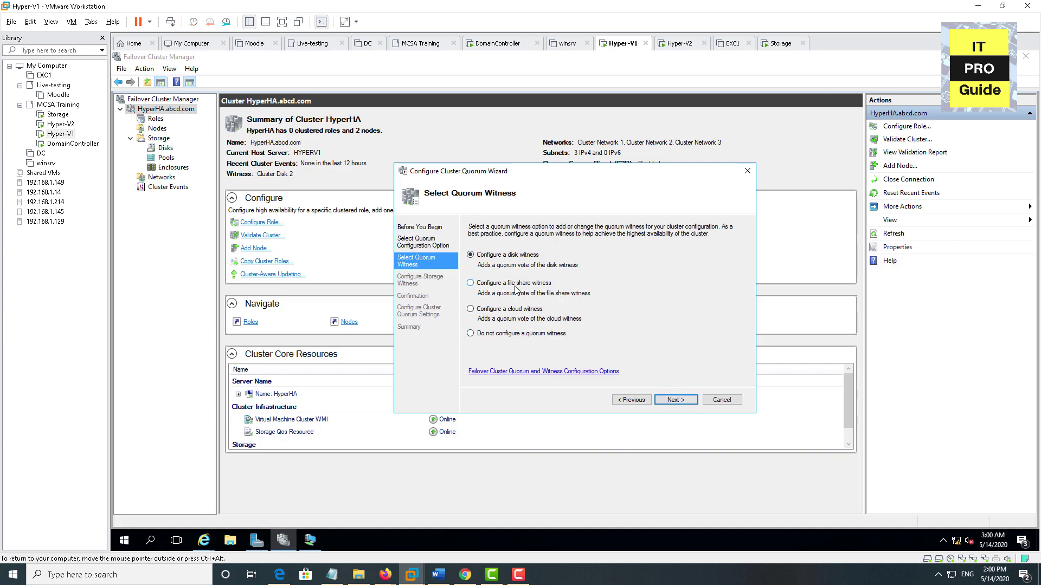
left_click(515, 288)
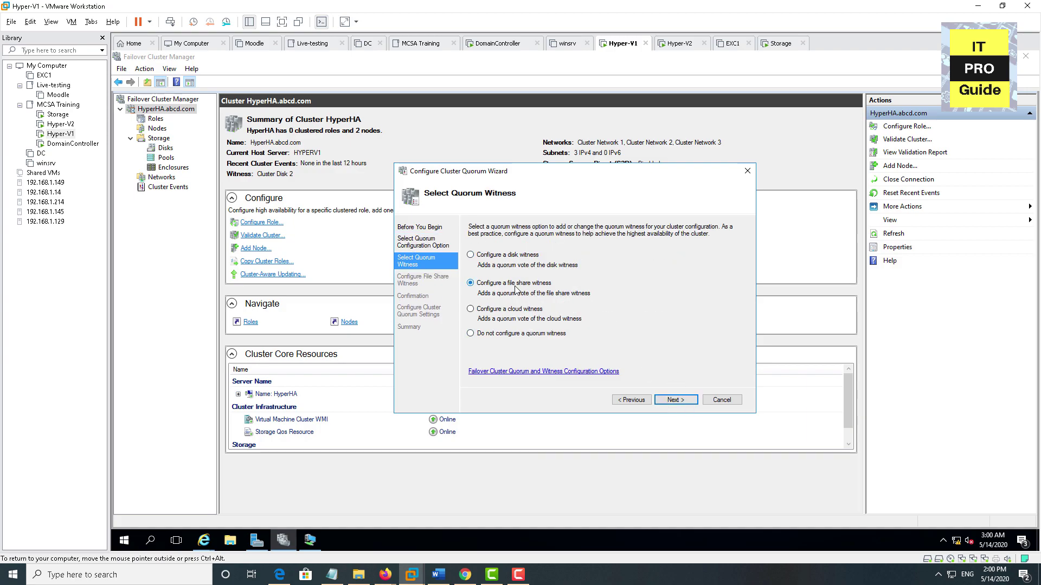
left_click(676, 400)
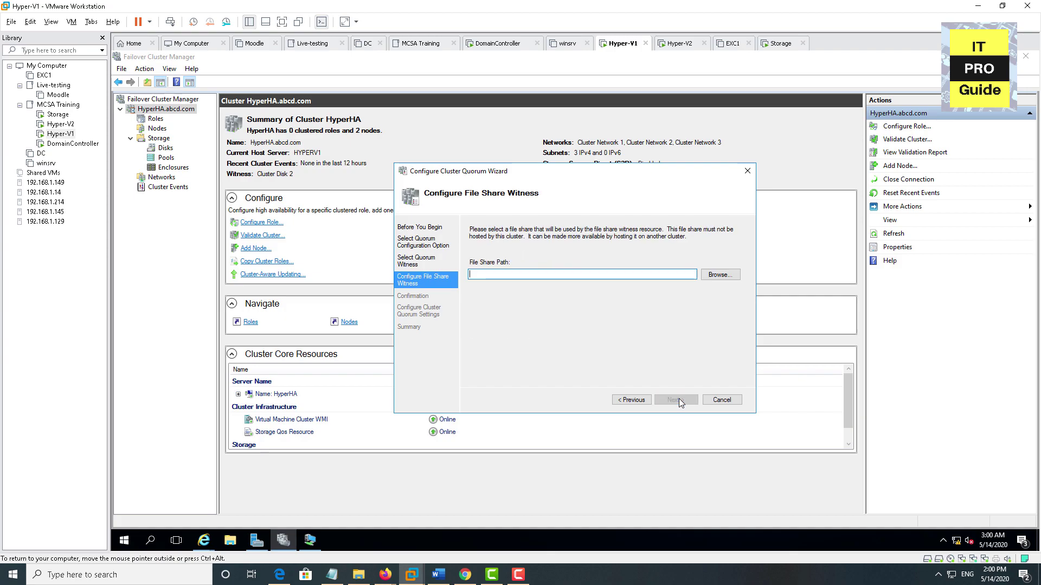
Browse server dc, set \\dc\DiskWitness as the witness path, and finish the wizard
left_click(711, 276)
type("dc")
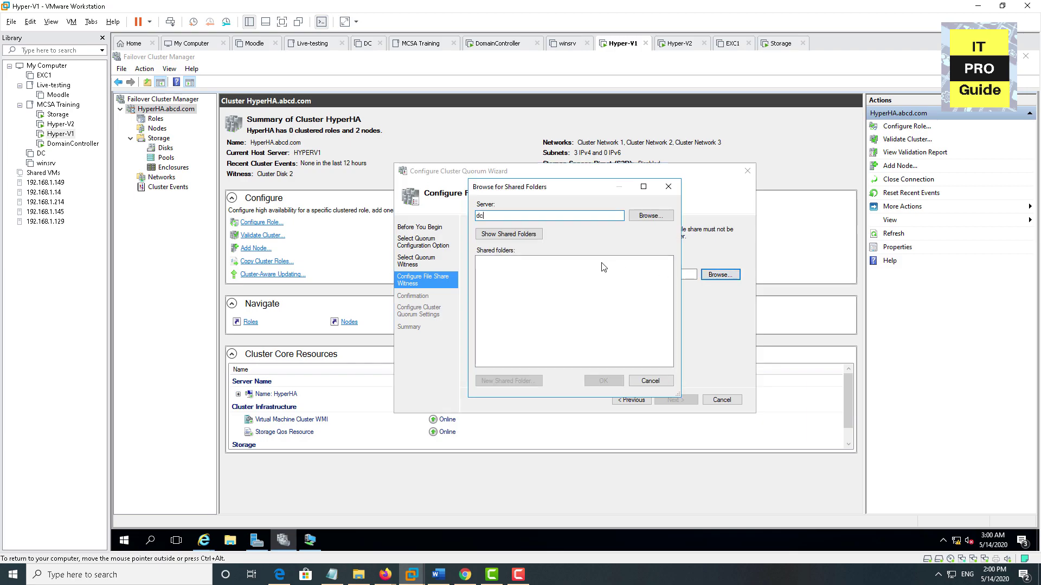
key("Return")
left_click(482, 261)
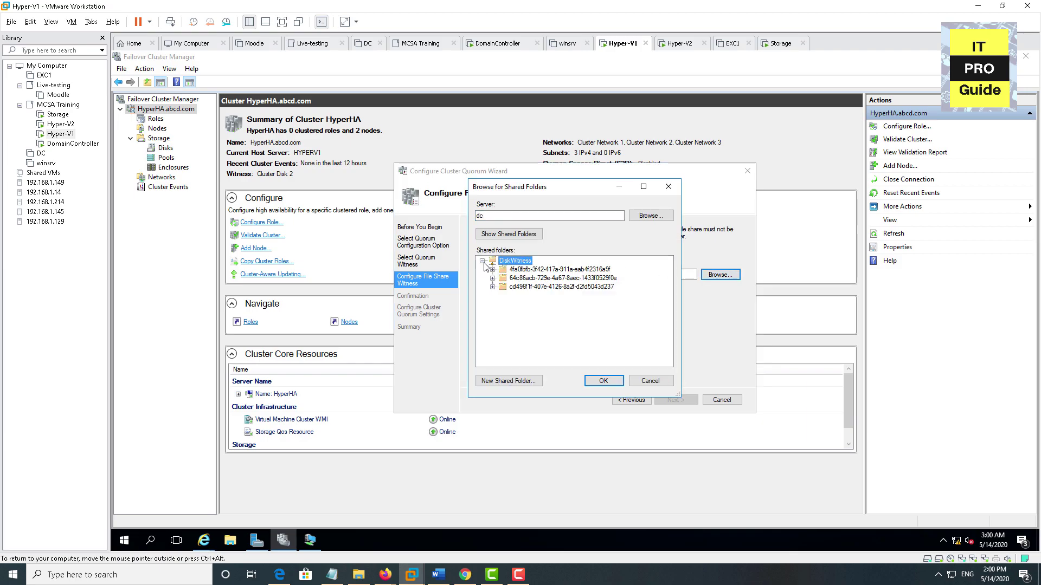
left_click(605, 382)
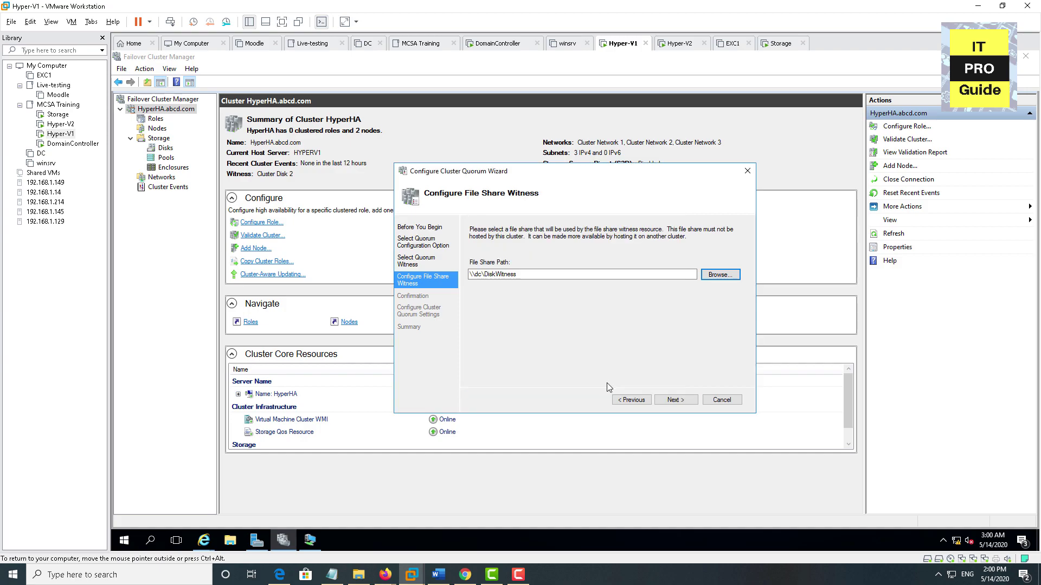
left_click(674, 401)
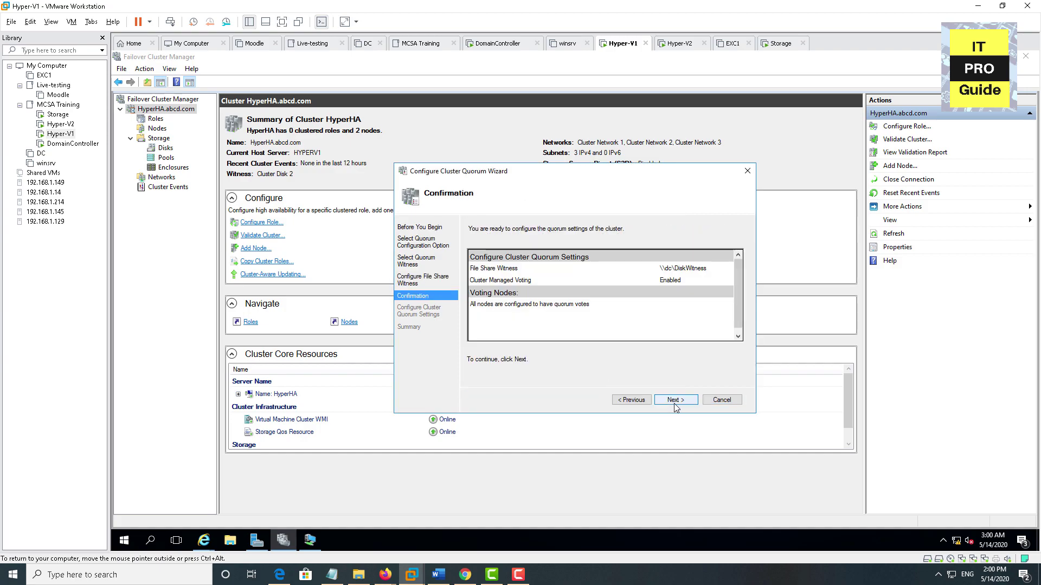
left_click(675, 401)
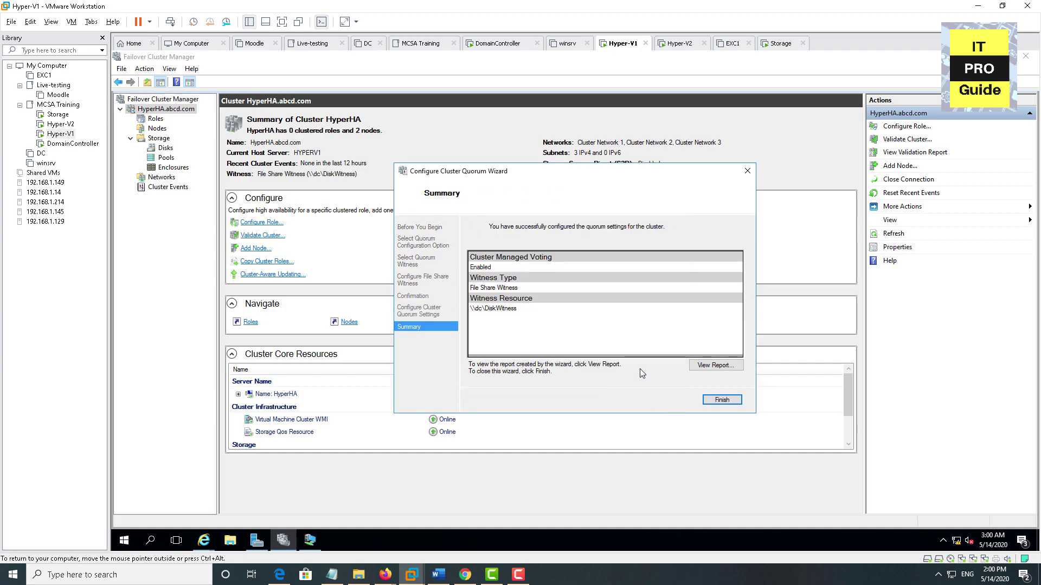
left_click(722, 400)
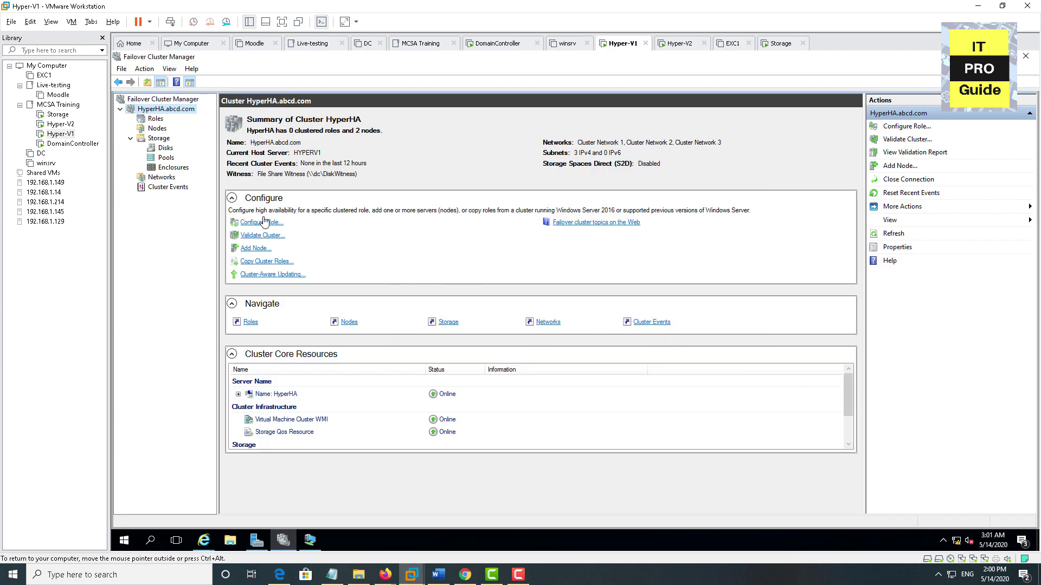
Review the cluster disks and Cluster Disk 2 after the quorum change
left_click(167, 148)
left_click(225, 154)
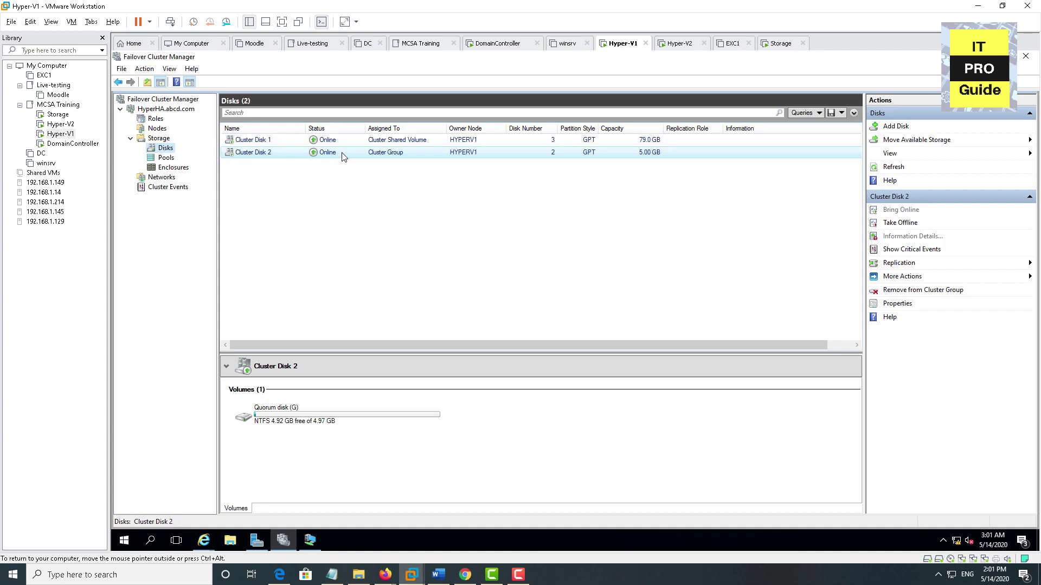
left_click(158, 109)
right_click(149, 109)
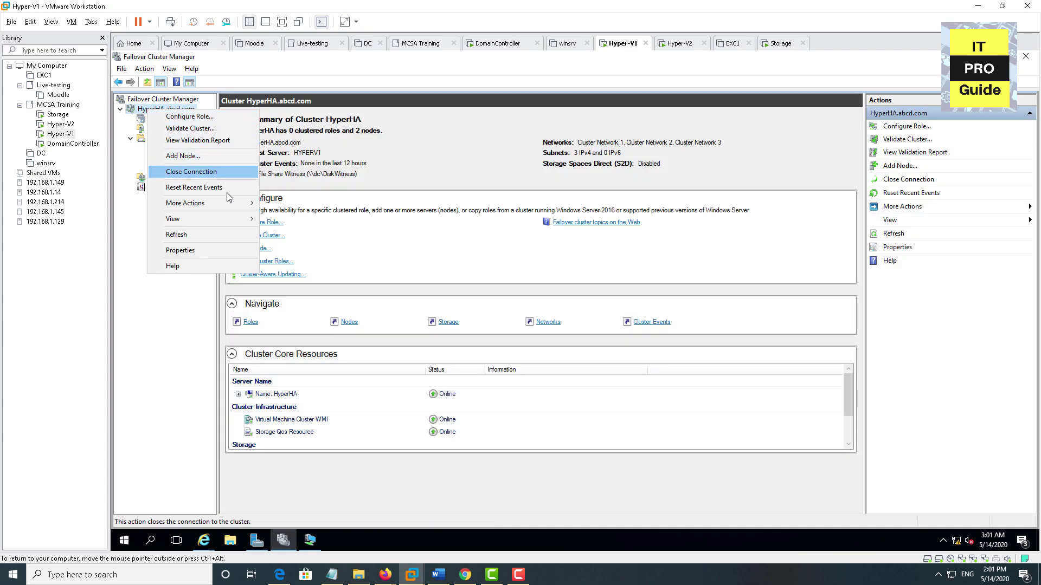
mouse_move(226, 201)
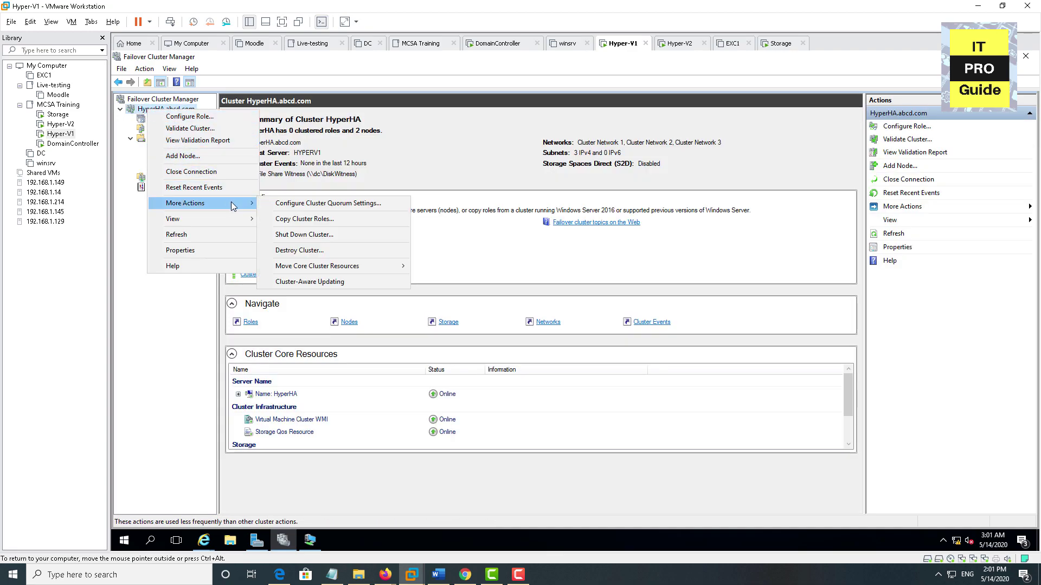
Rerun the quorum wizard choosing a cloud witness, reaching the storage account key and endpoint page
left_click(317, 205)
left_click(686, 400)
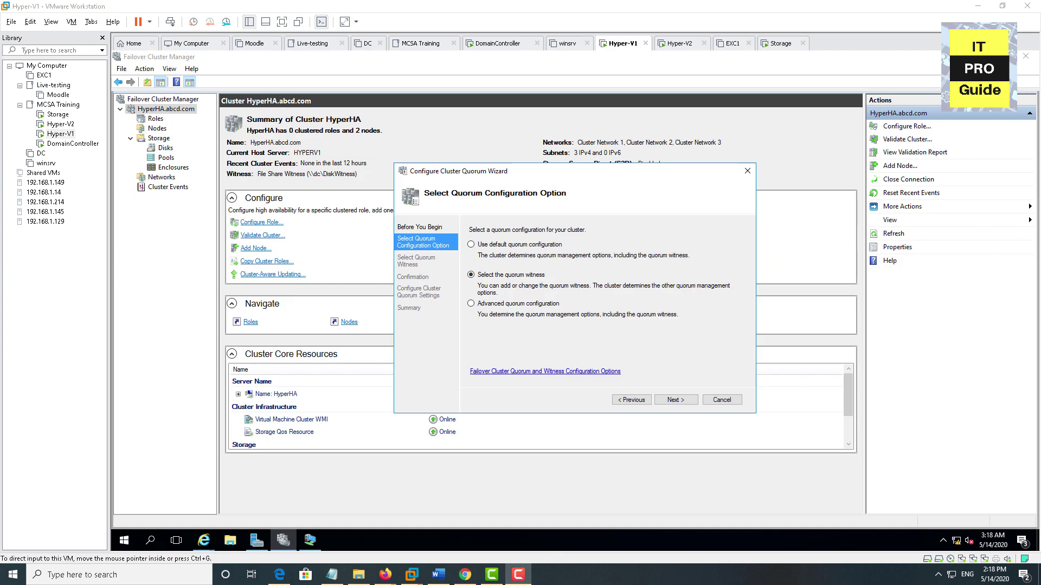
left_click(675, 399)
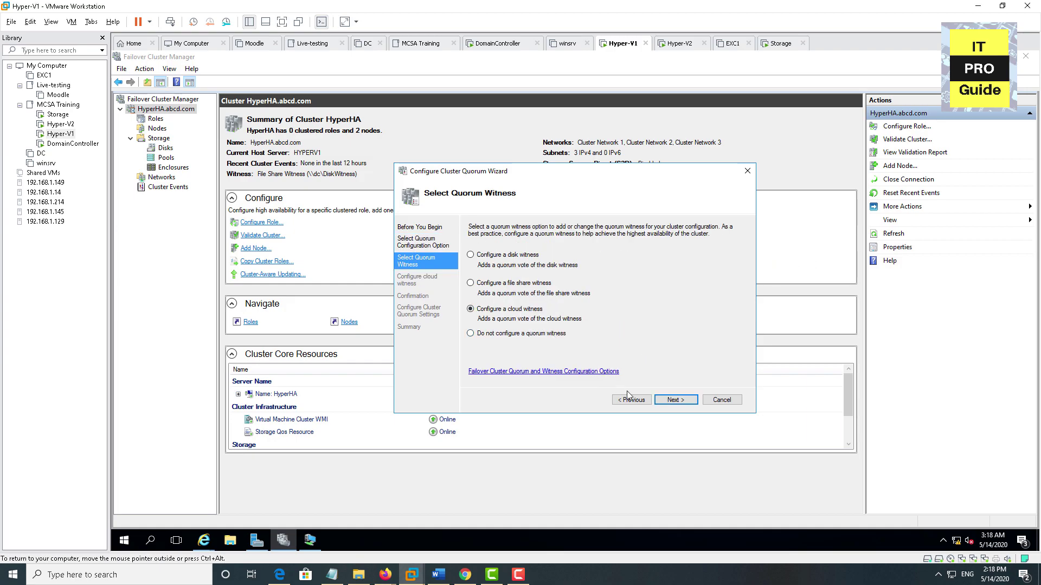
left_click(661, 402)
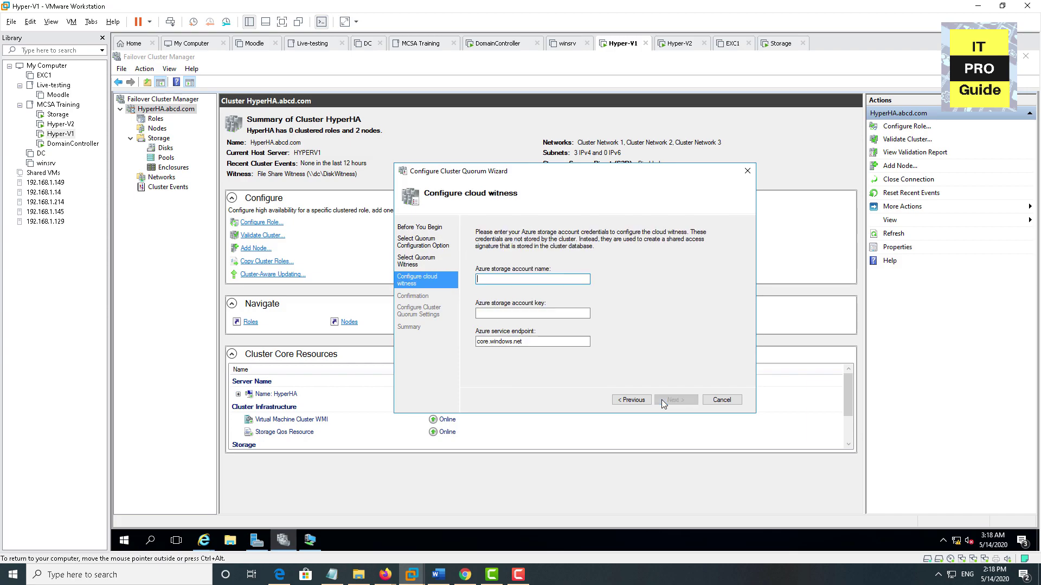
left_click(551, 313)
left_click(527, 344)
mouse_move(279, 575)
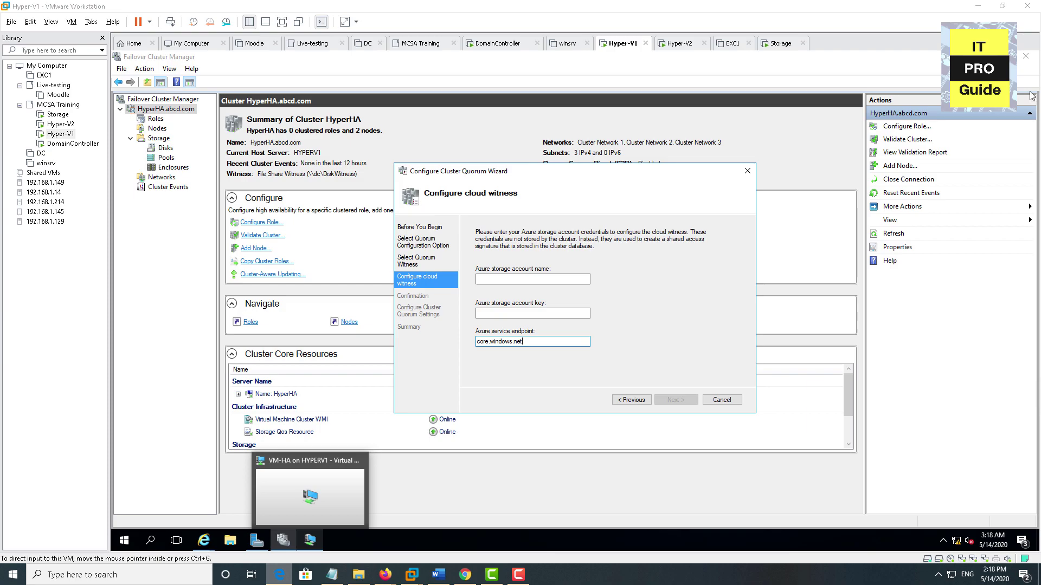
key("alt+Tab")
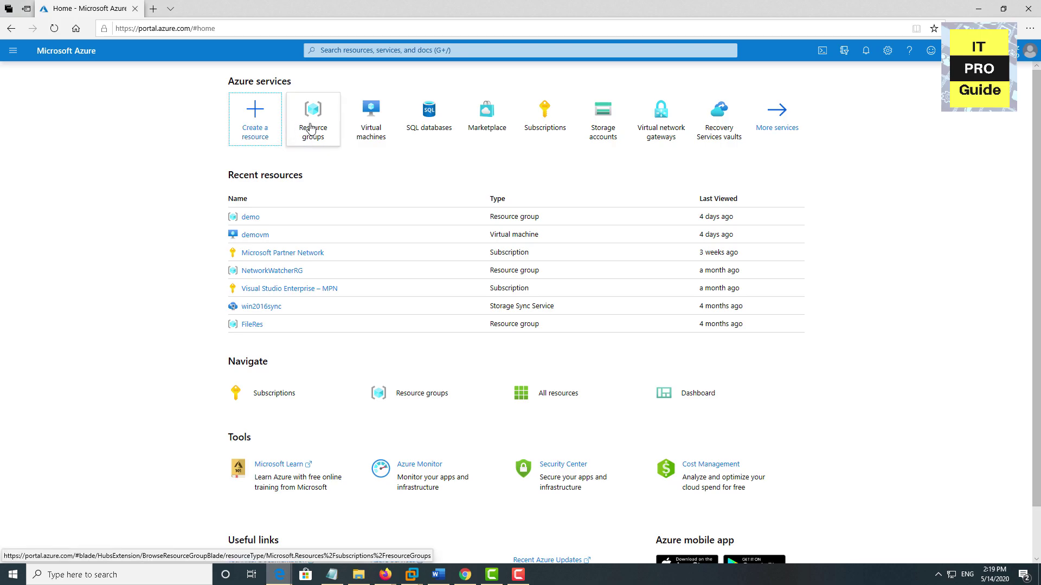
Open the empty Storage accounts list in Azure and start creating a new storage account
left_click(608, 122)
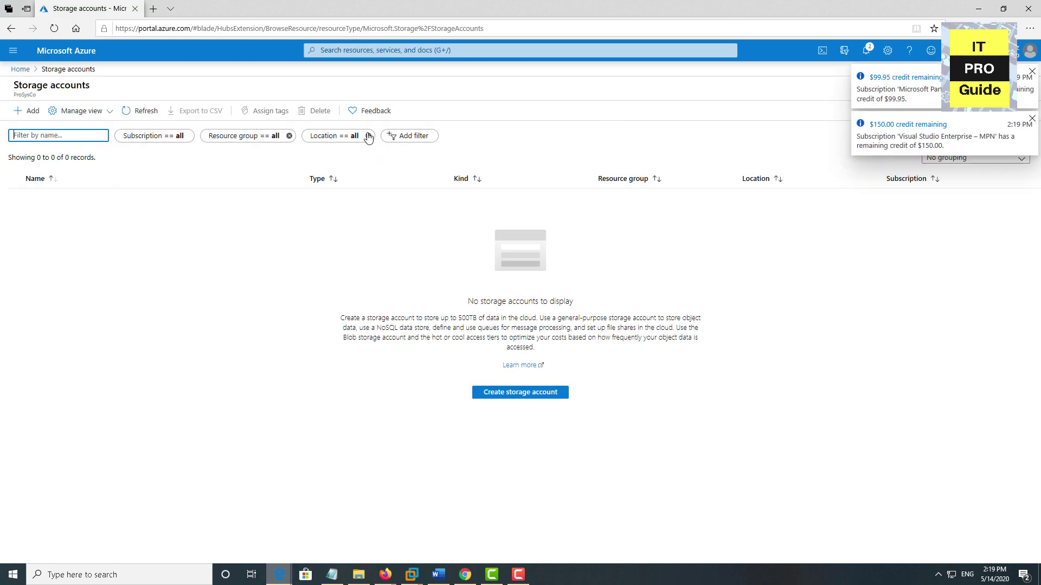
left_click(496, 400)
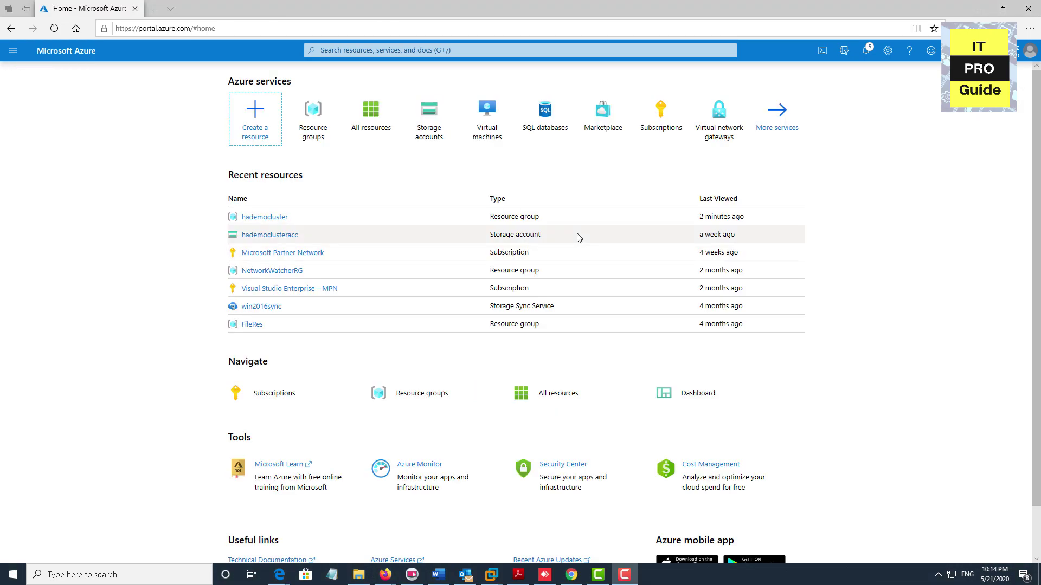
left_click(436, 133)
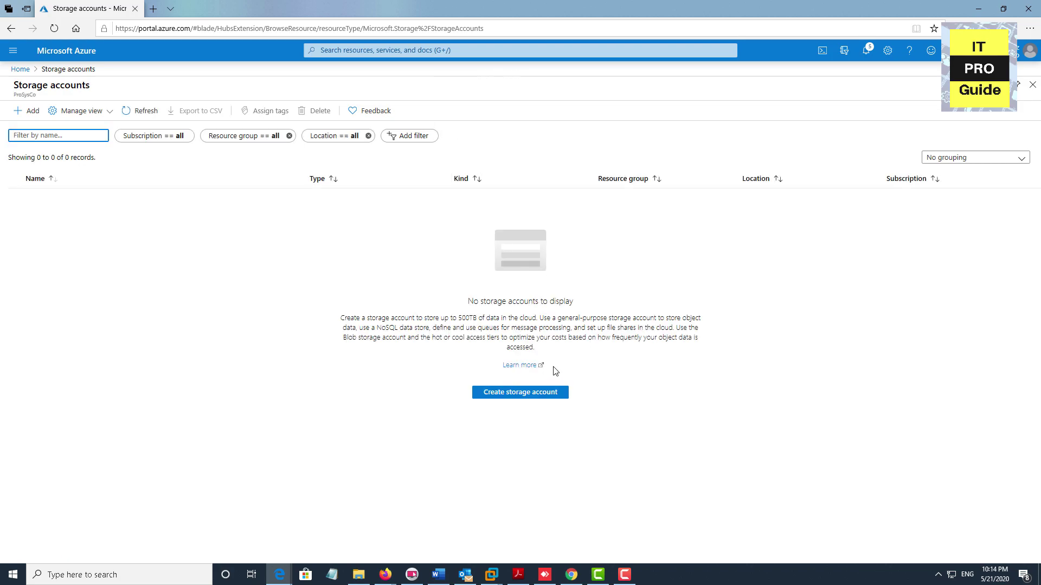
left_click(541, 392)
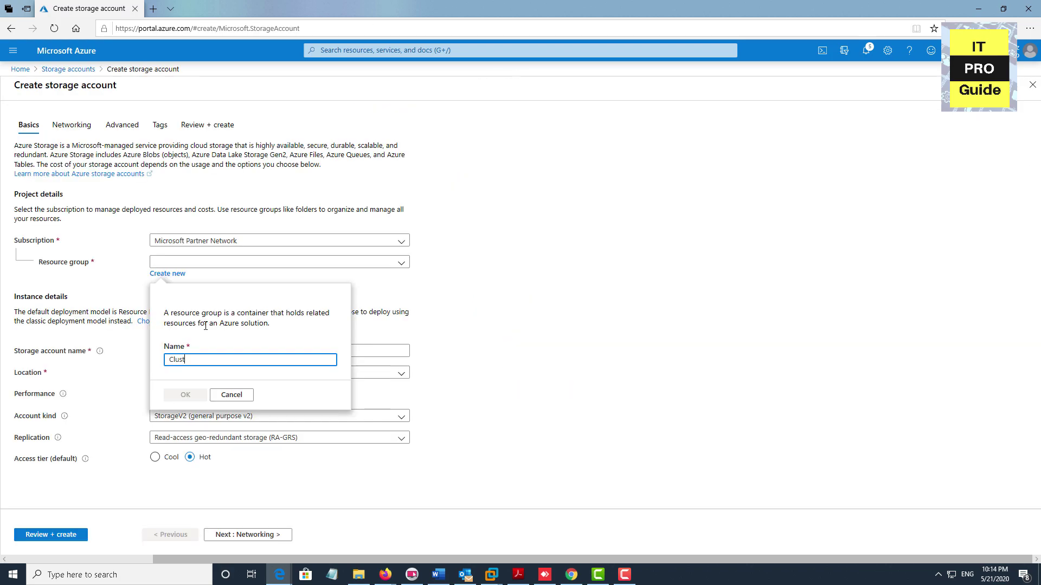
Create resource group ClusterRes and name the storage account clusterstorageha
type("erRes")
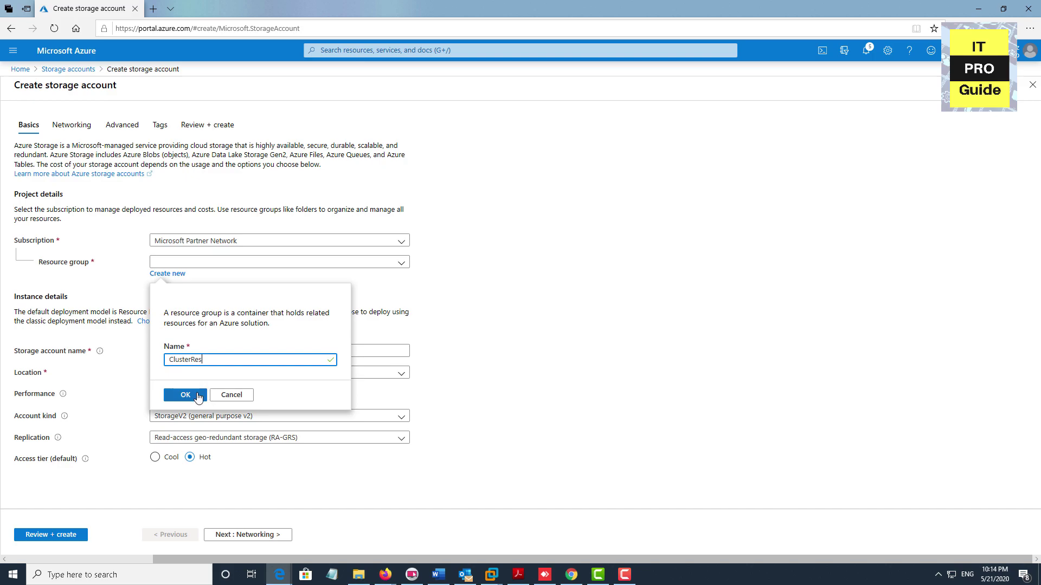
left_click(189, 394)
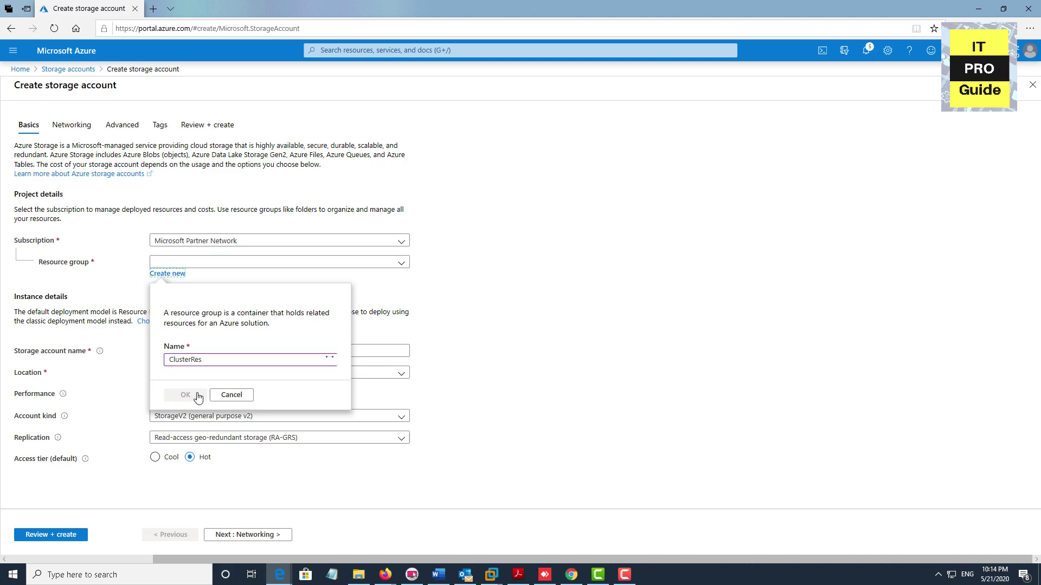
left_click(192, 351)
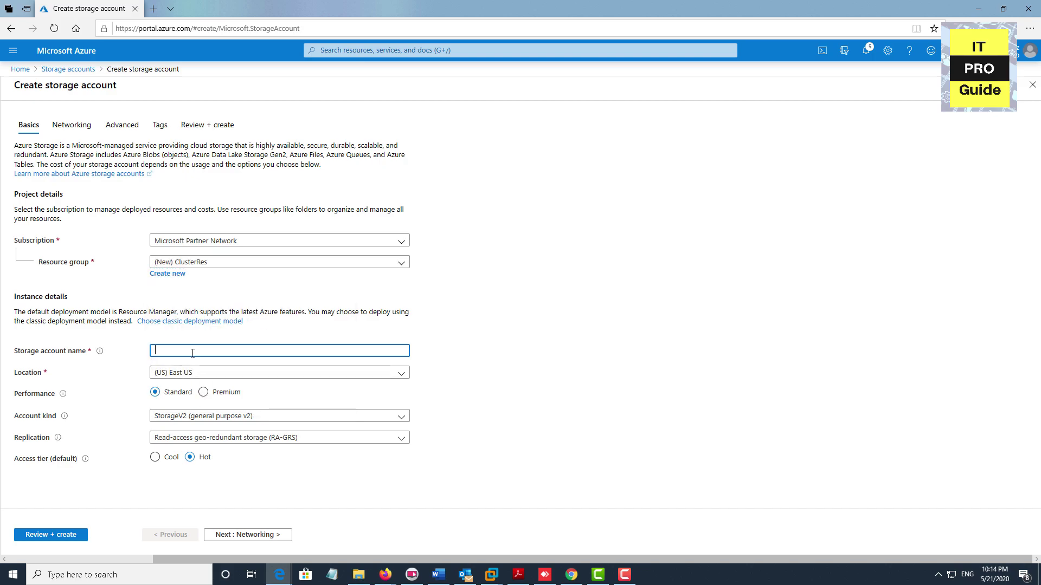
type("clusterstorageha")
Set account kind to general purpose v1 and replication to LRS, then run Review + create
left_click(367, 415)
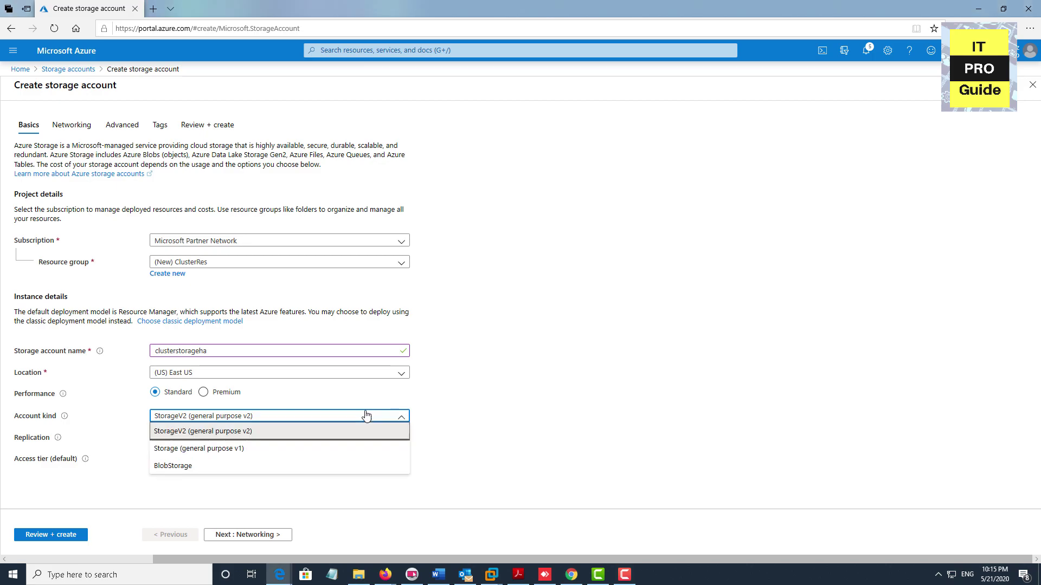
left_click(298, 449)
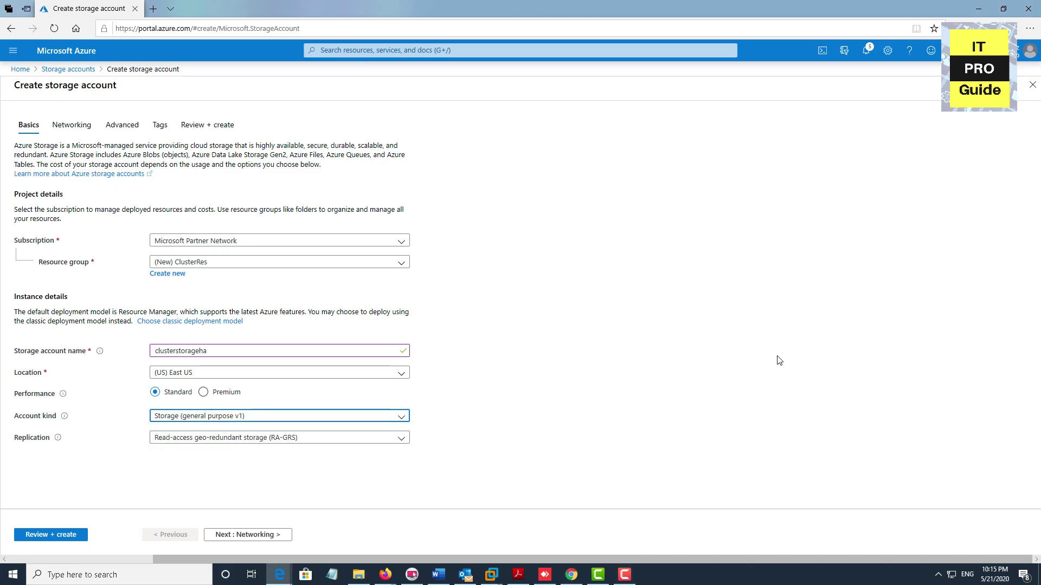
left_click(366, 443)
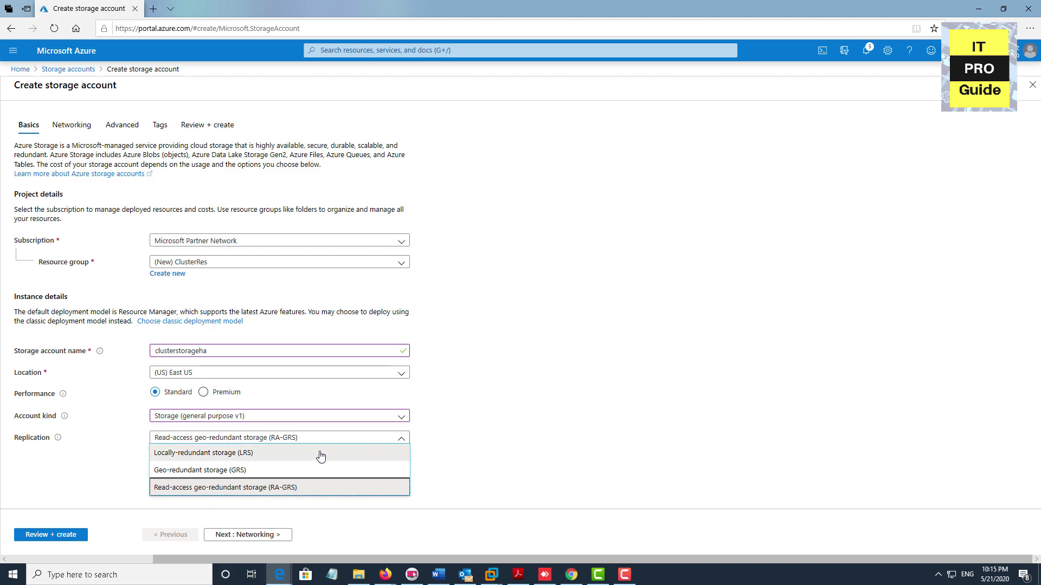
left_click(321, 457)
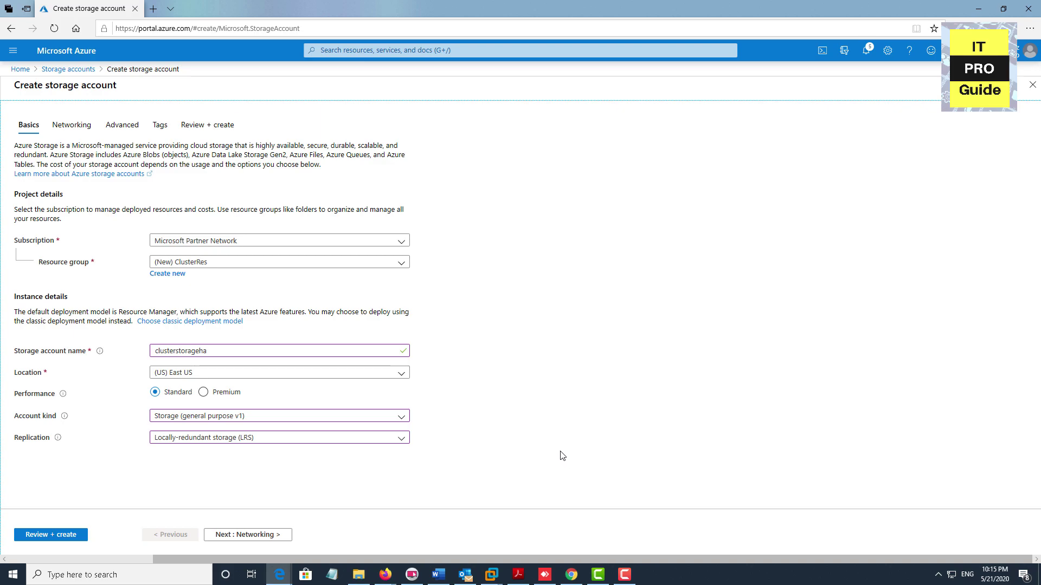
left_click(76, 540)
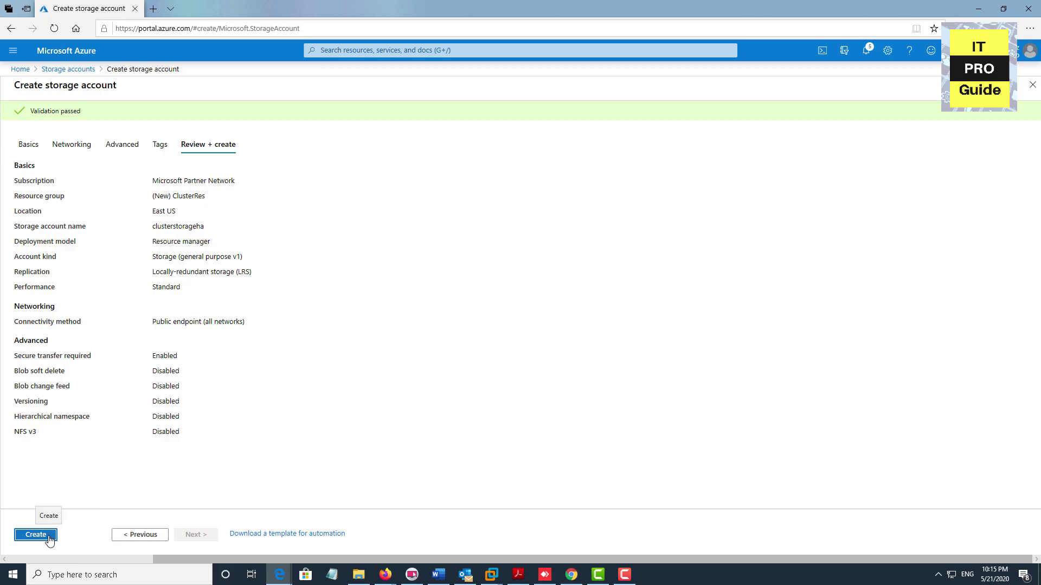
Create the clusterstorageha account, then copy its storage account name from its Access keys page
left_click(36, 535)
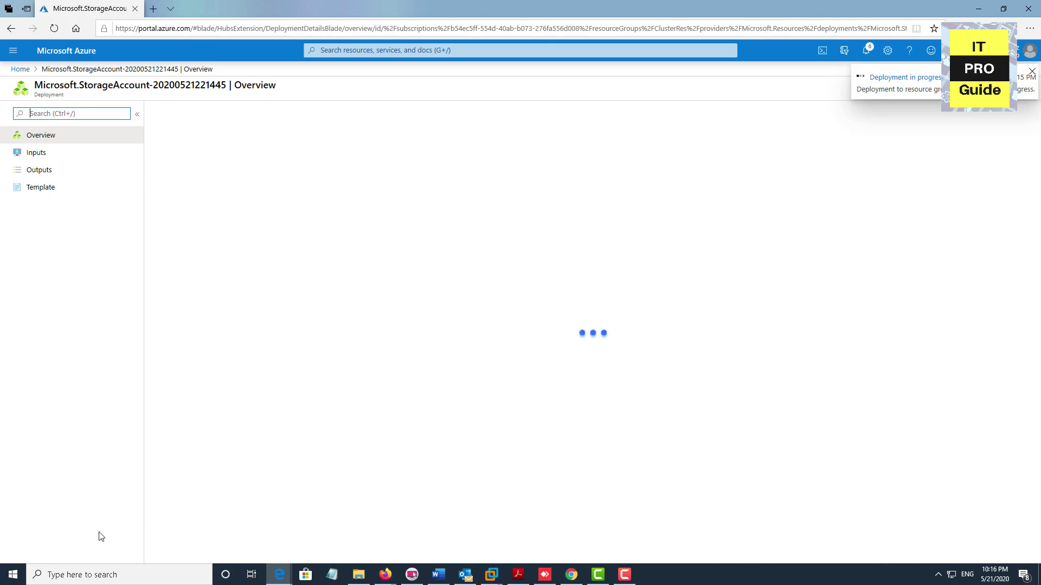
left_click(197, 249)
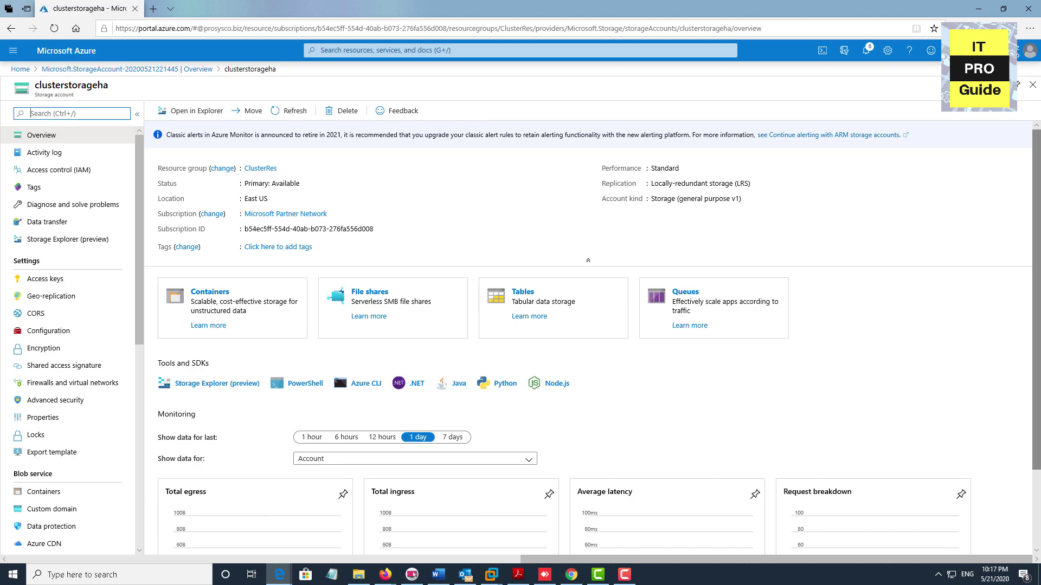
left_click(28, 280)
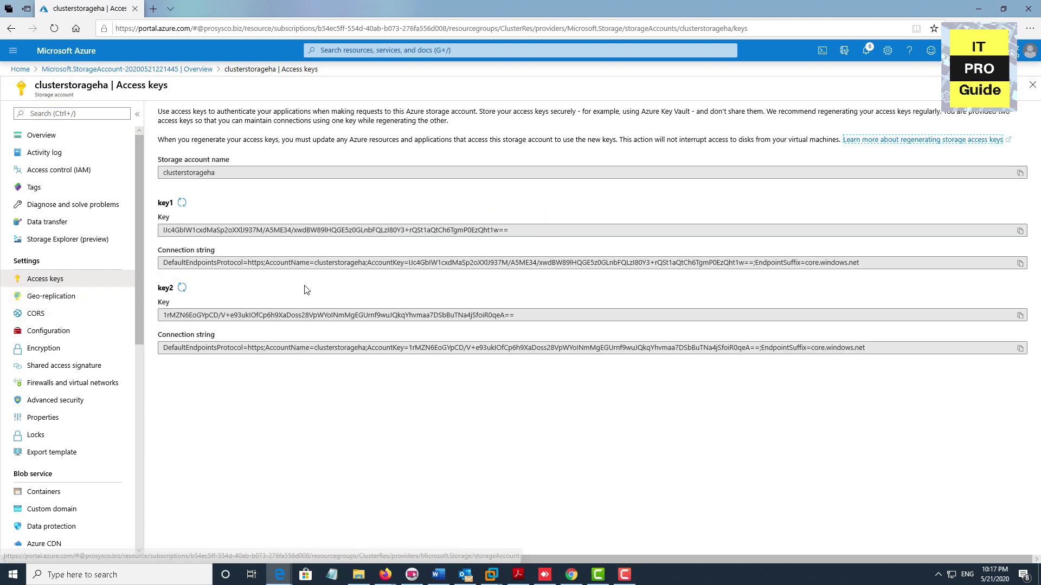
left_click(1019, 174)
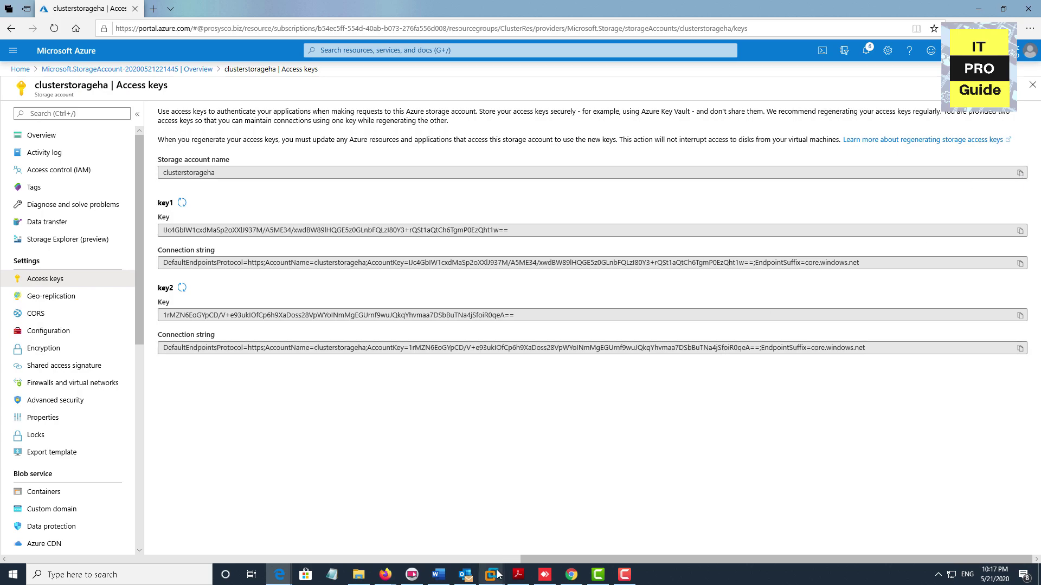
mouse_move(495, 573)
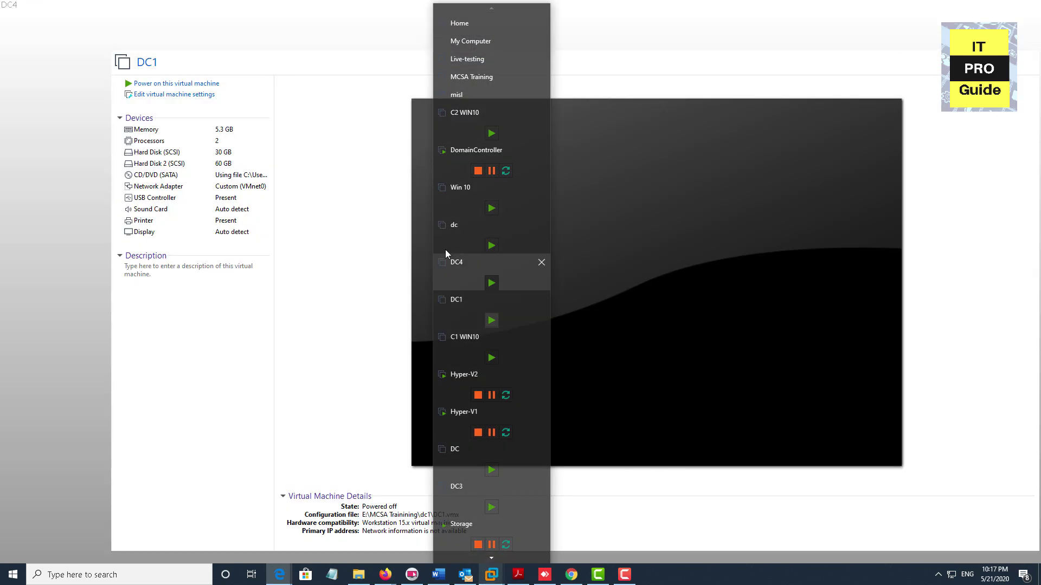
Paste the clusterstorageha account name into the wizard's cloud witness settings on the cluster VM
left_click(452, 414)
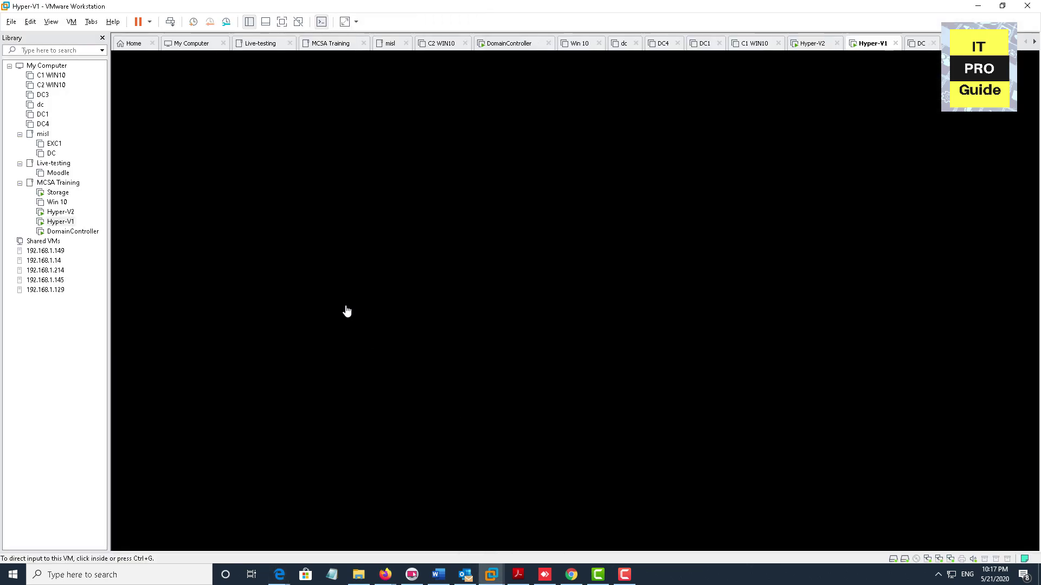
left_click(60, 212)
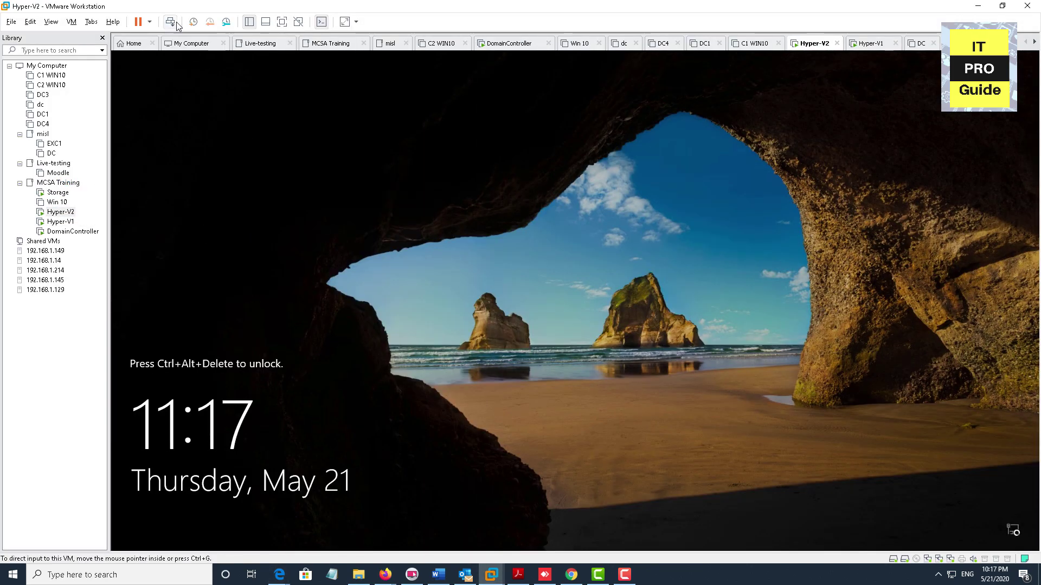
left_click(170, 22)
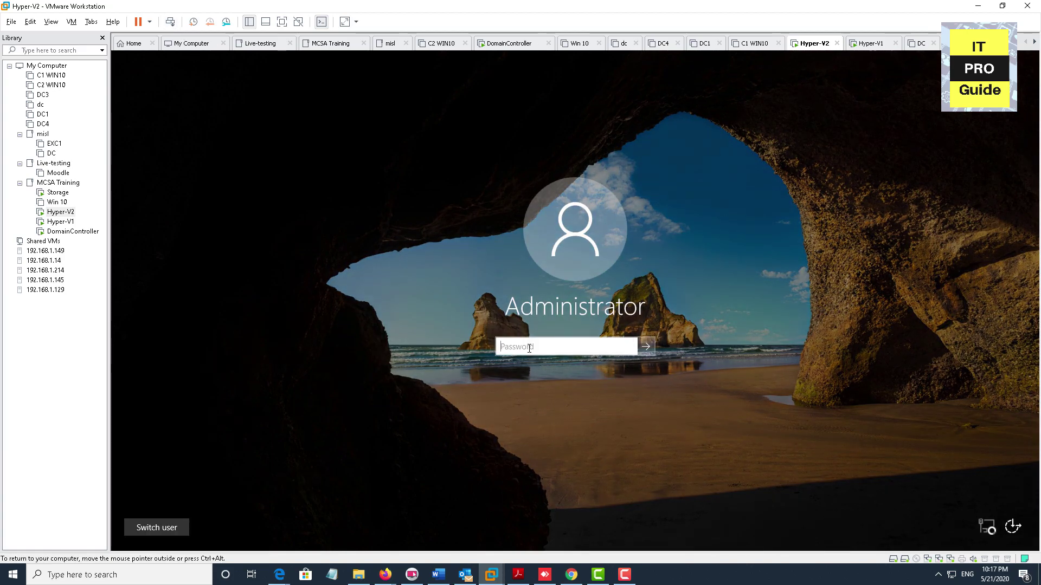
left_click(529, 348)
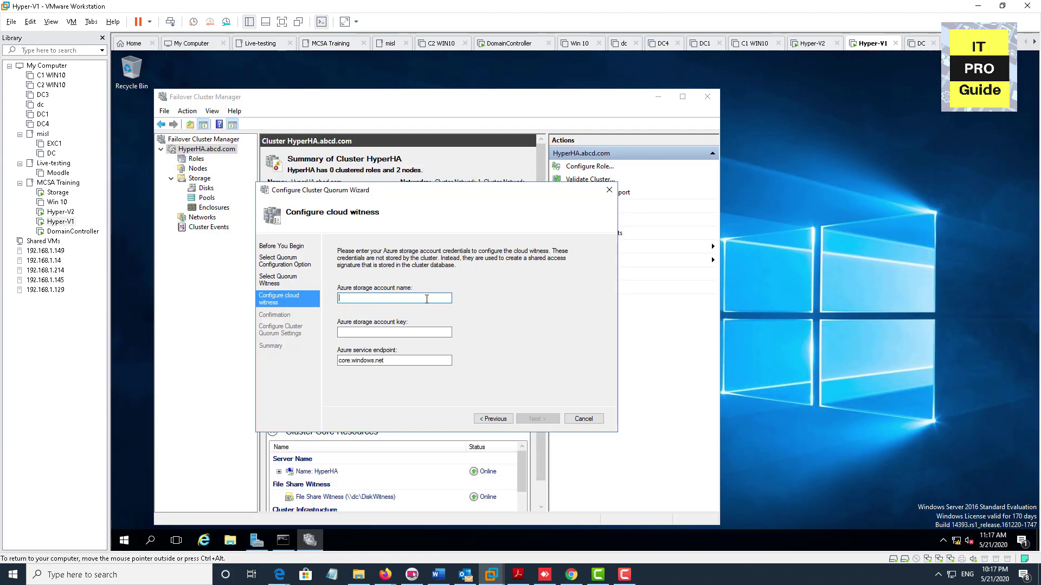
key("ctrl+v")
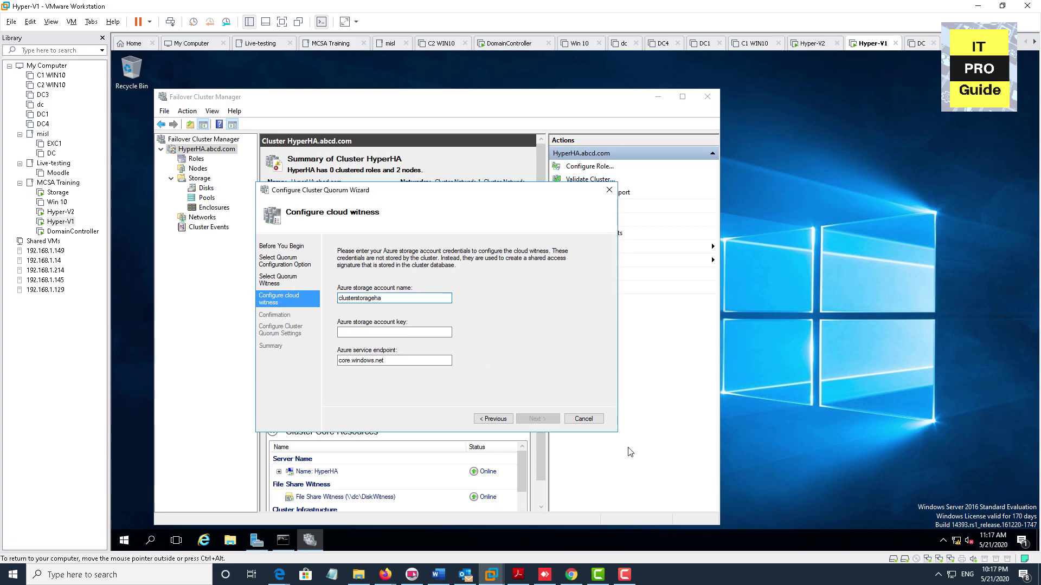
Copy a storage account access key from Azure, paste it as the witness key, and apply the quorum settings
mouse_move(279, 575)
left_click(219, 539)
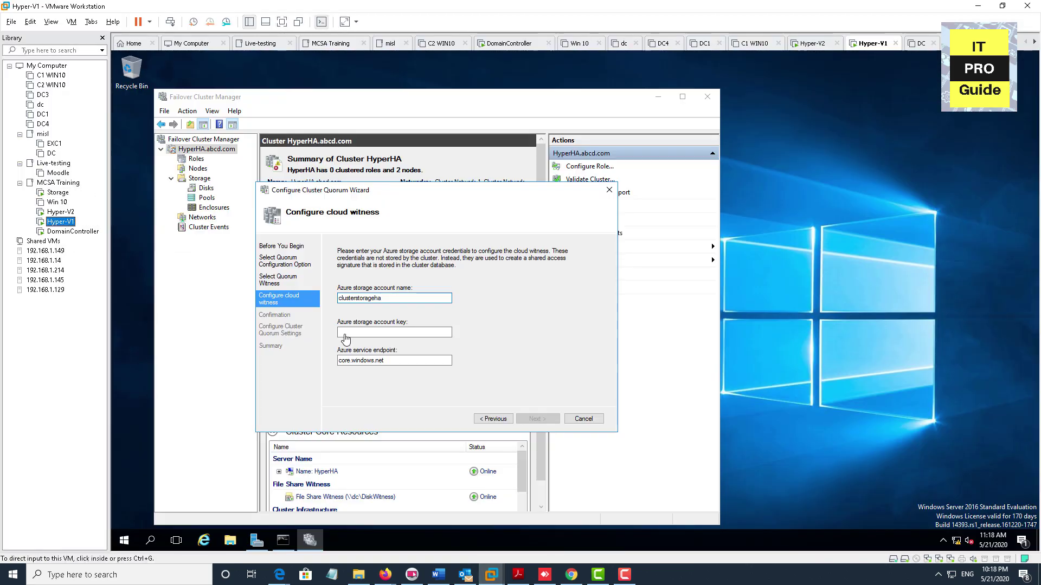
key("ctrl+v")
left_click(534, 418)
left_click(538, 419)
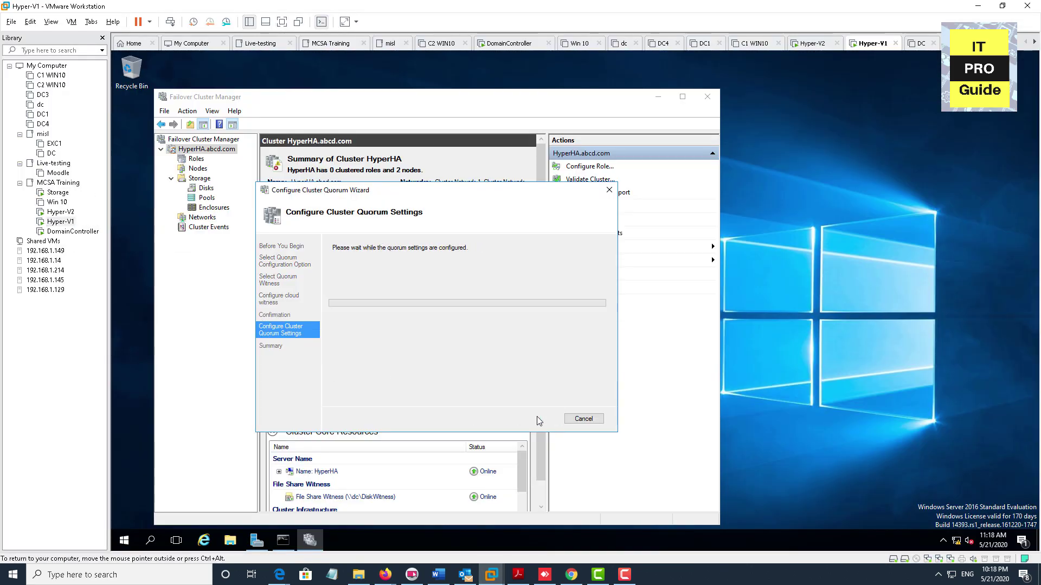